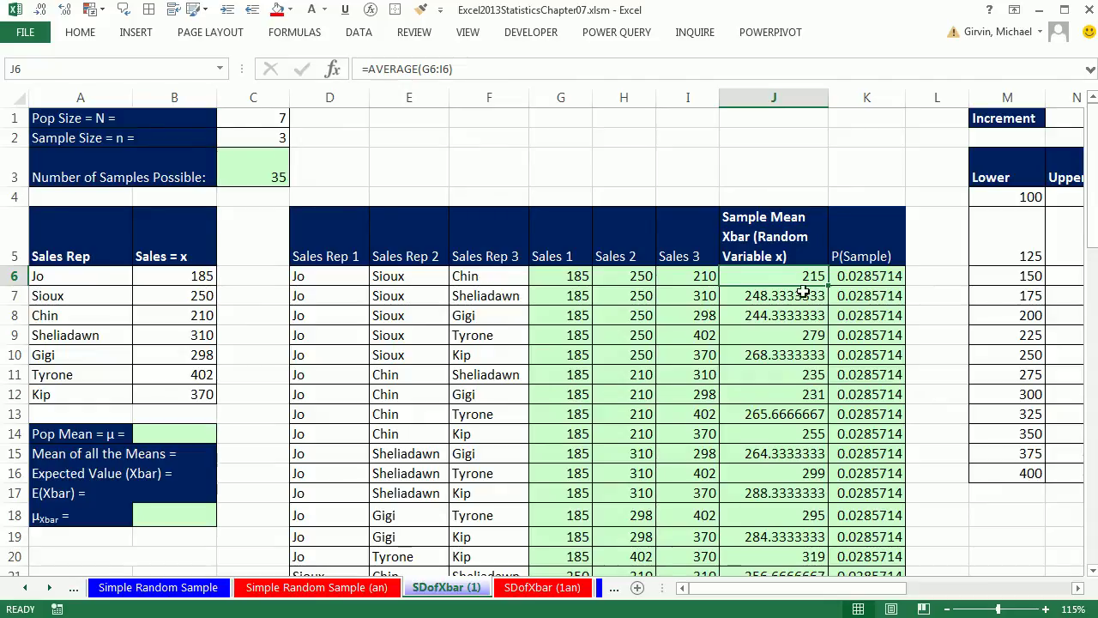
- Calculate the population mean in B14 with AVERAGE over the sales values in B6:B12
{"action": "left_click", "coordinate": [214, 433]}
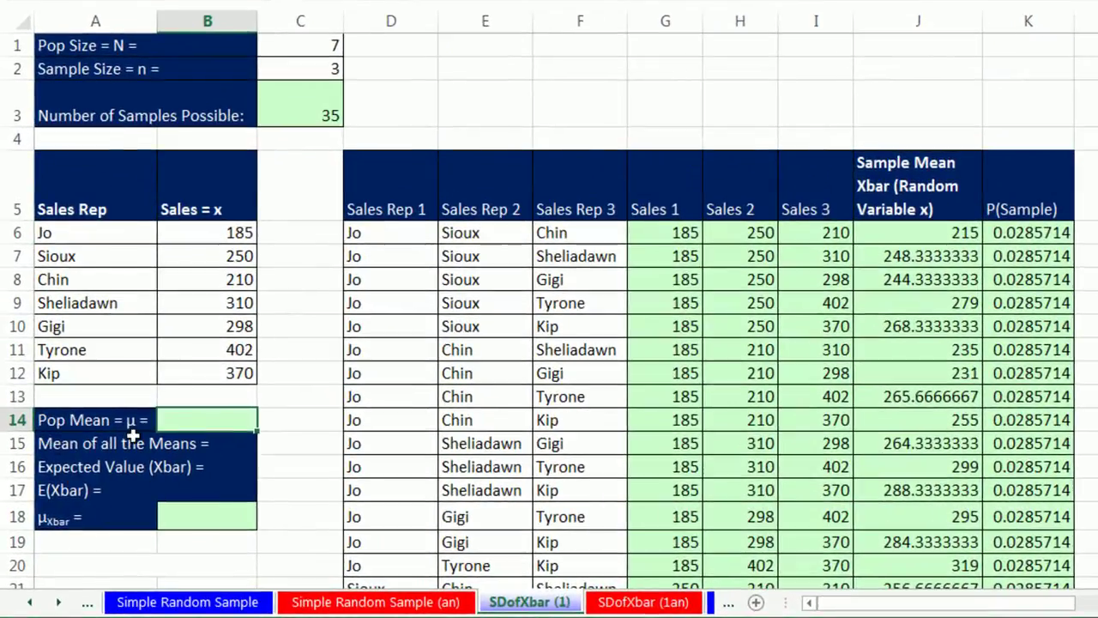
{"action": "type", "text": "=av"}
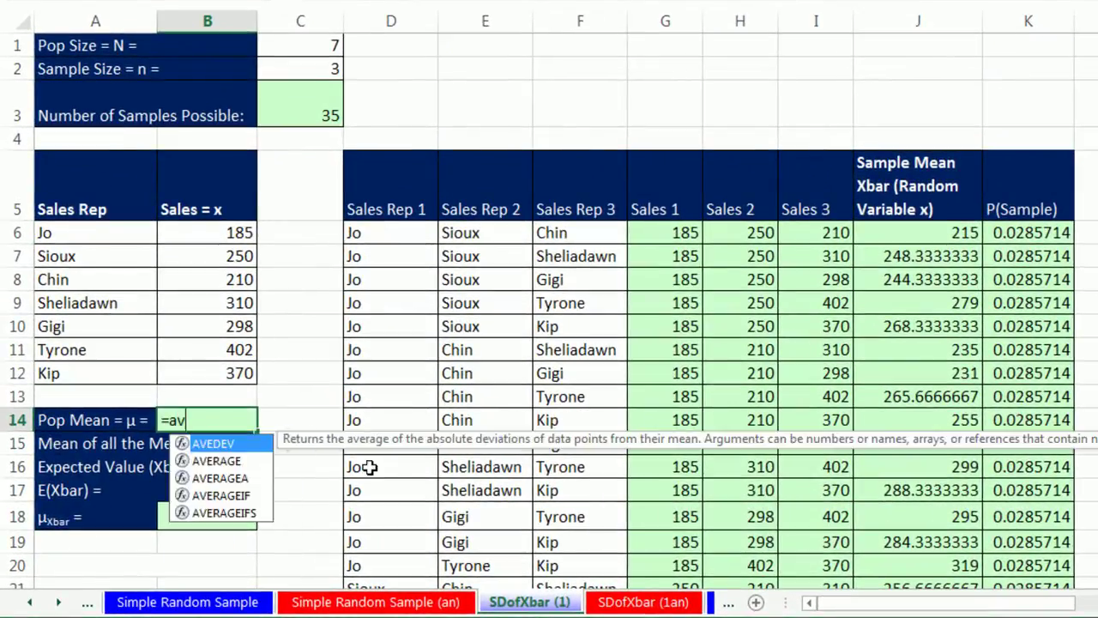
{"action": "key", "text": "Down"}
{"action": "key", "text": "Tab"}
{"action": "left_click_drag", "start_coordinate": [209, 232], "coordinate": [243, 368]}
{"action": "key", "text": "Return"}
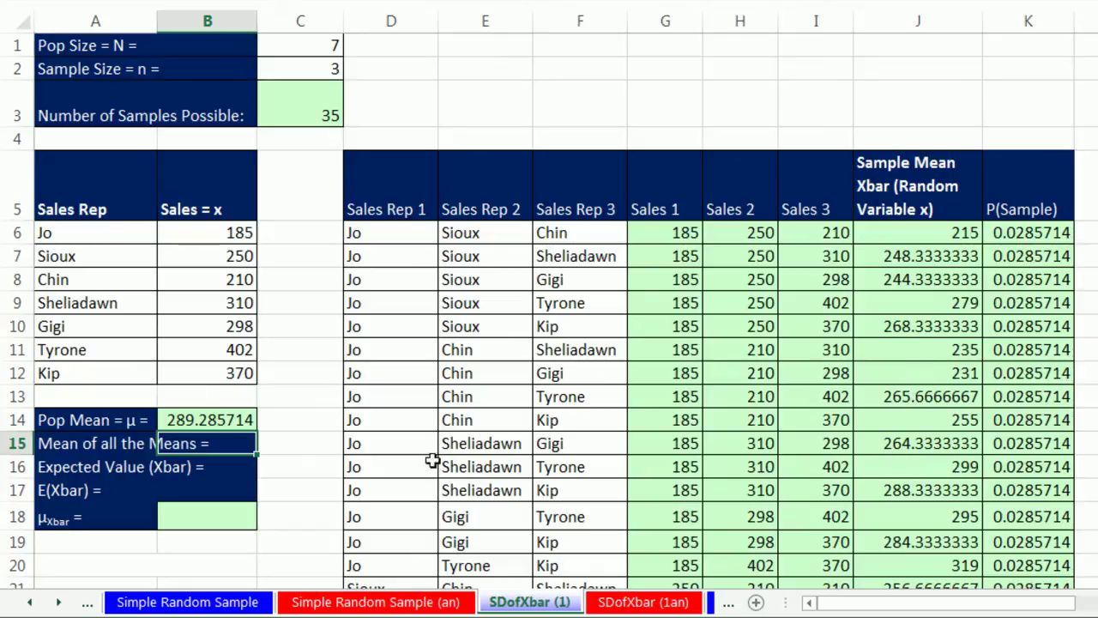
- Calculate the mean of all the sample means in B18 with AVERAGE over the whole Sample Mean Xbar column from J6 down
{"action": "left_click", "coordinate": [221, 520]}
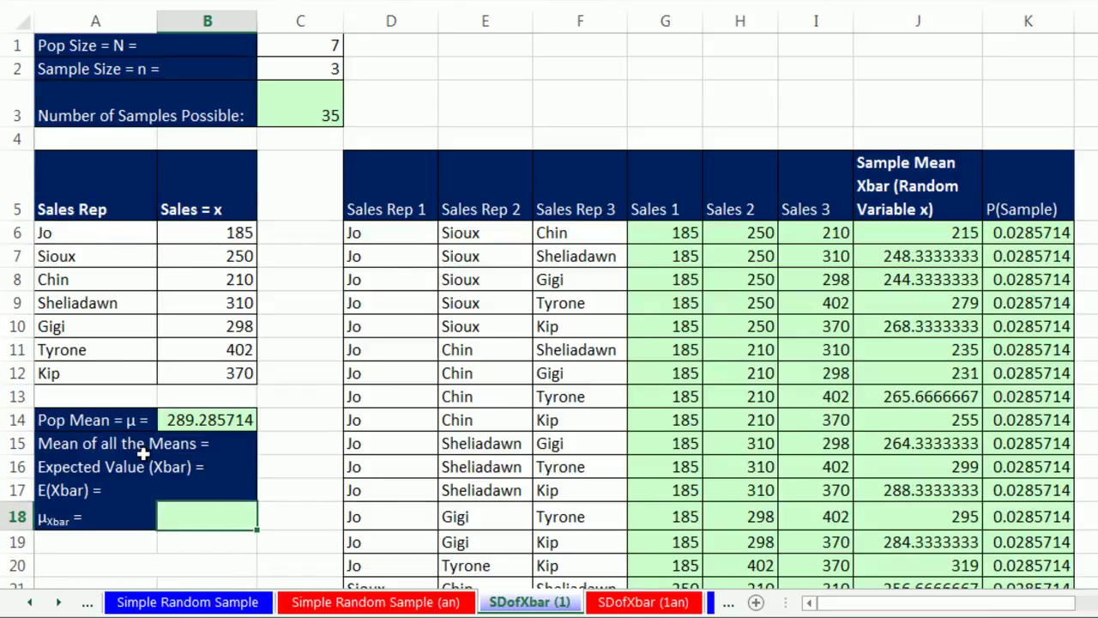
{"action": "left_click_drag", "start_coordinate": [915, 232], "coordinate": [910, 478]}
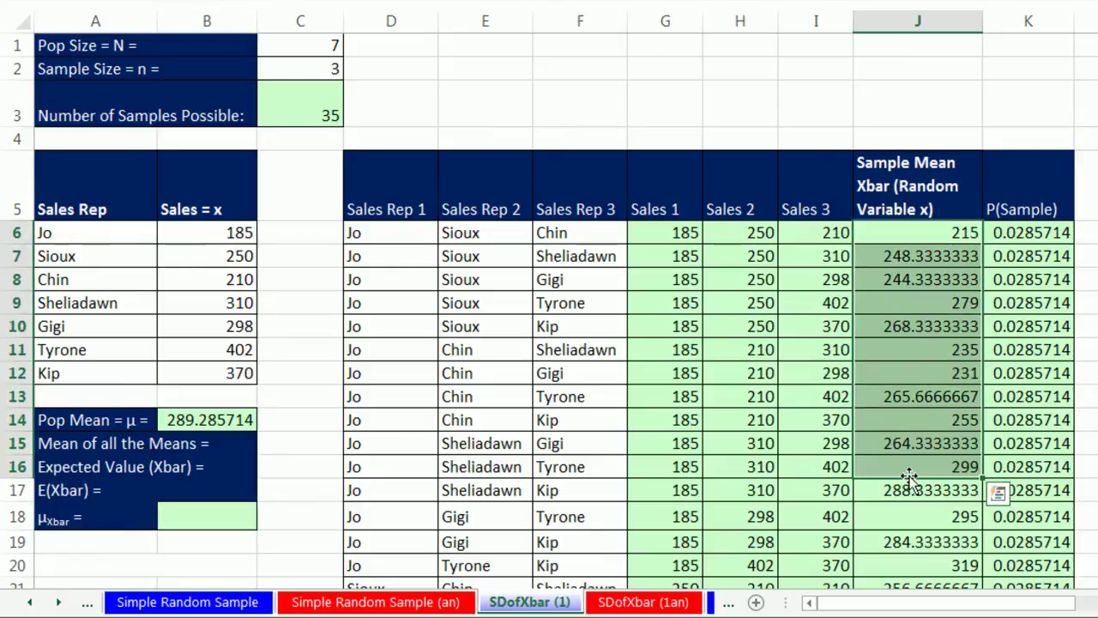
{"action": "left_click", "coordinate": [897, 375]}
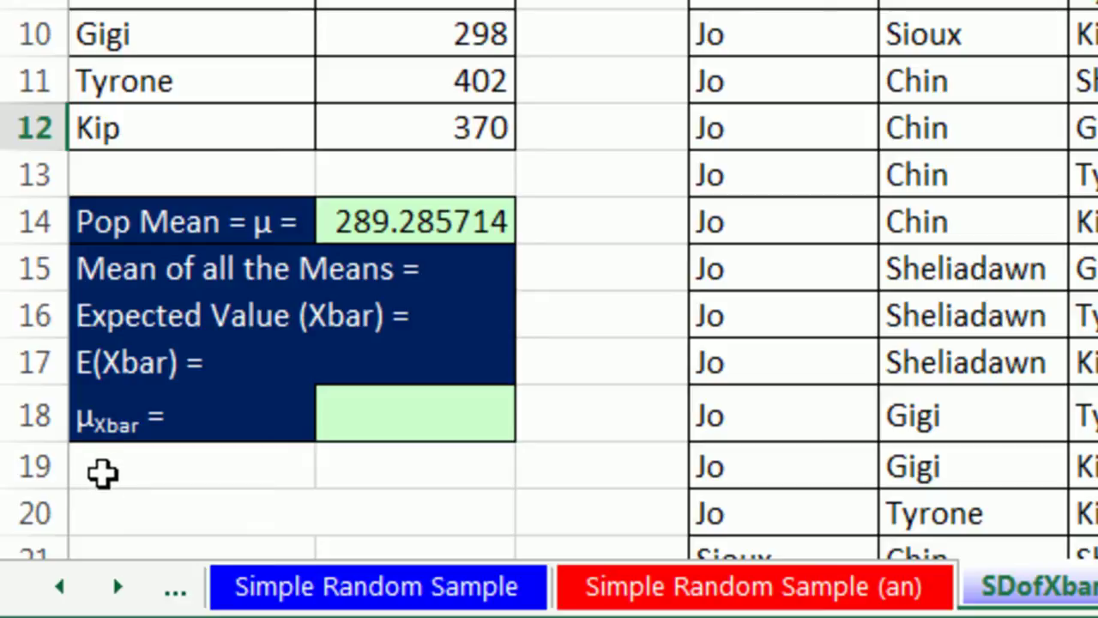
{"action": "left_click", "coordinate": [390, 417]}
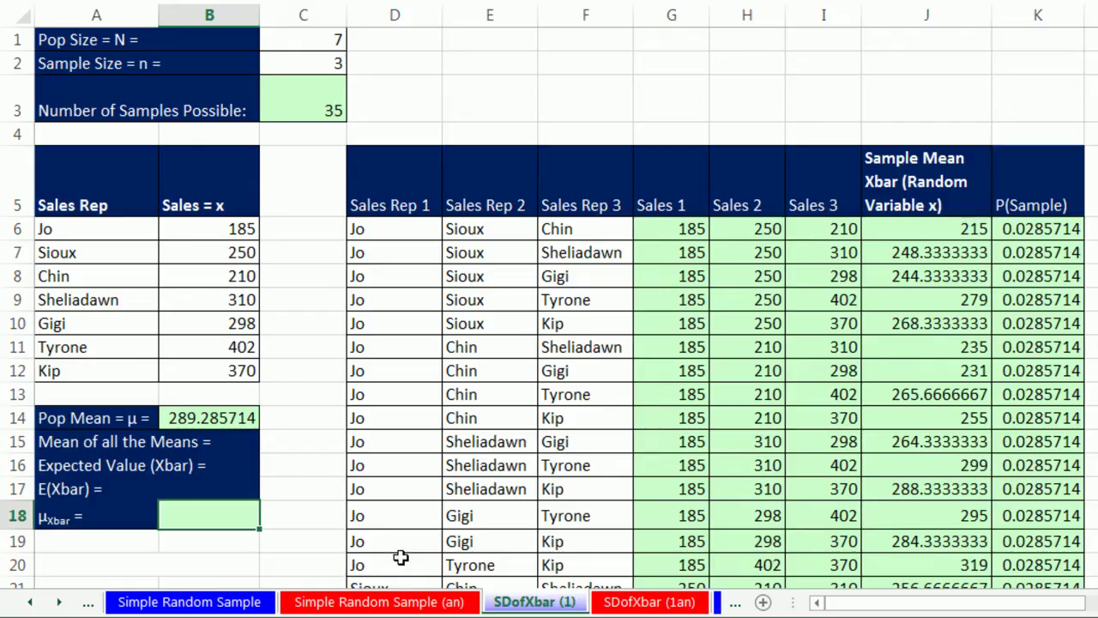
{"action": "type", "text": "=ave"}
{"action": "key", "text": "Down"}
{"action": "key", "text": "Tab"}
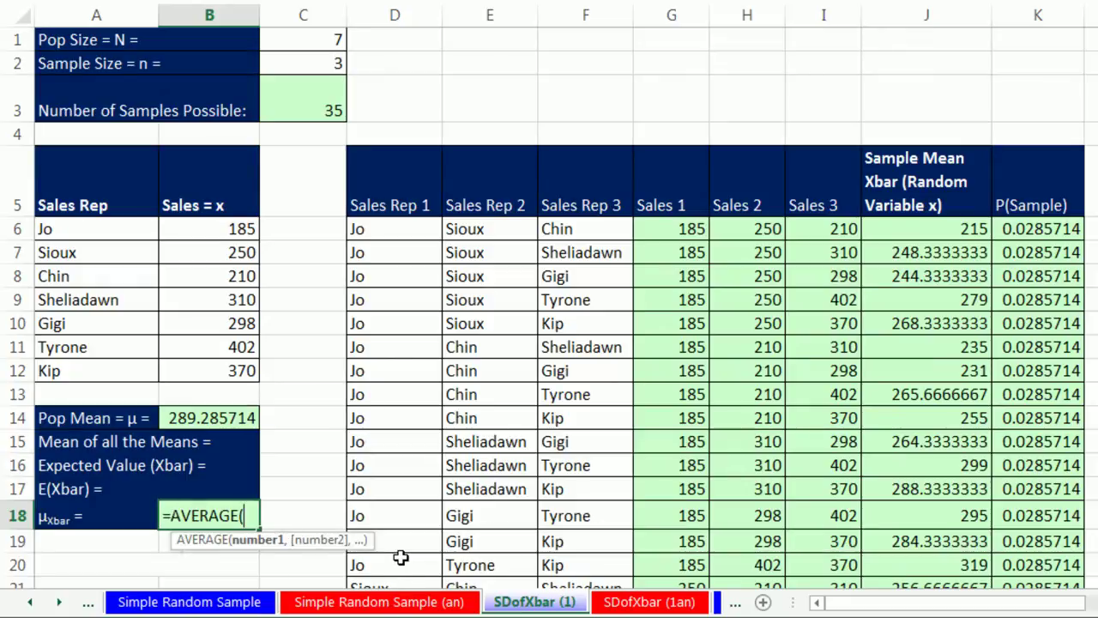
{"action": "left_click", "coordinate": [924, 230]}
{"action": "key", "text": "ctrl+shift+Down"}
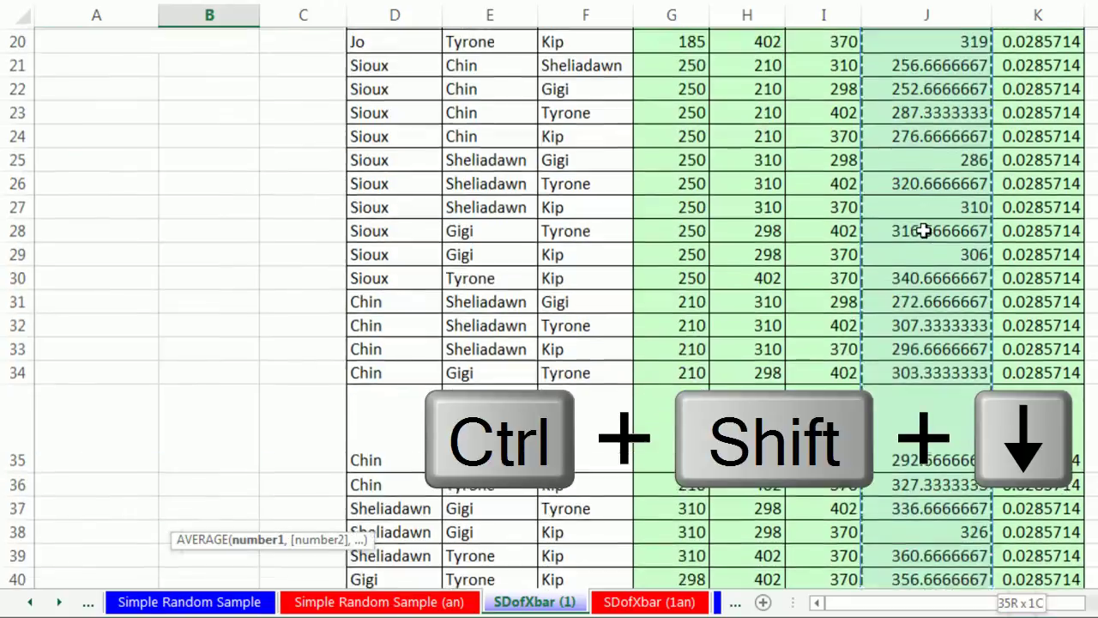
{"action": "key", "text": "shift+Return"}
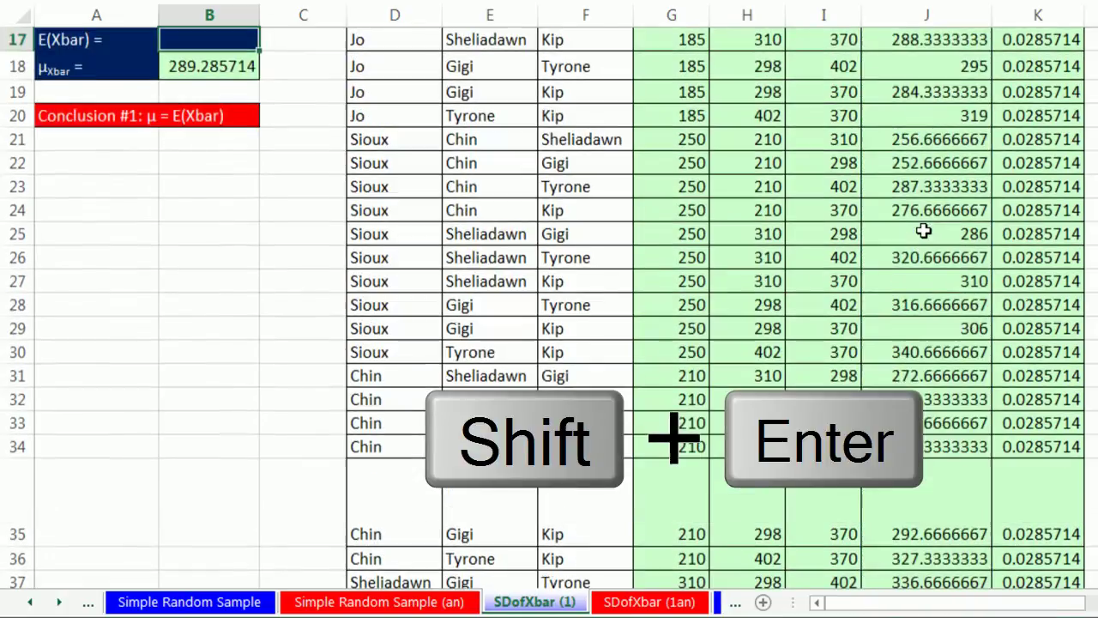
- Compare the mean of the sample means in A18:B18 with the population mean in A14:B14
{"action": "scroll", "coordinate": [297, 488], "scroll_direction": "up", "scroll_amount": 1}
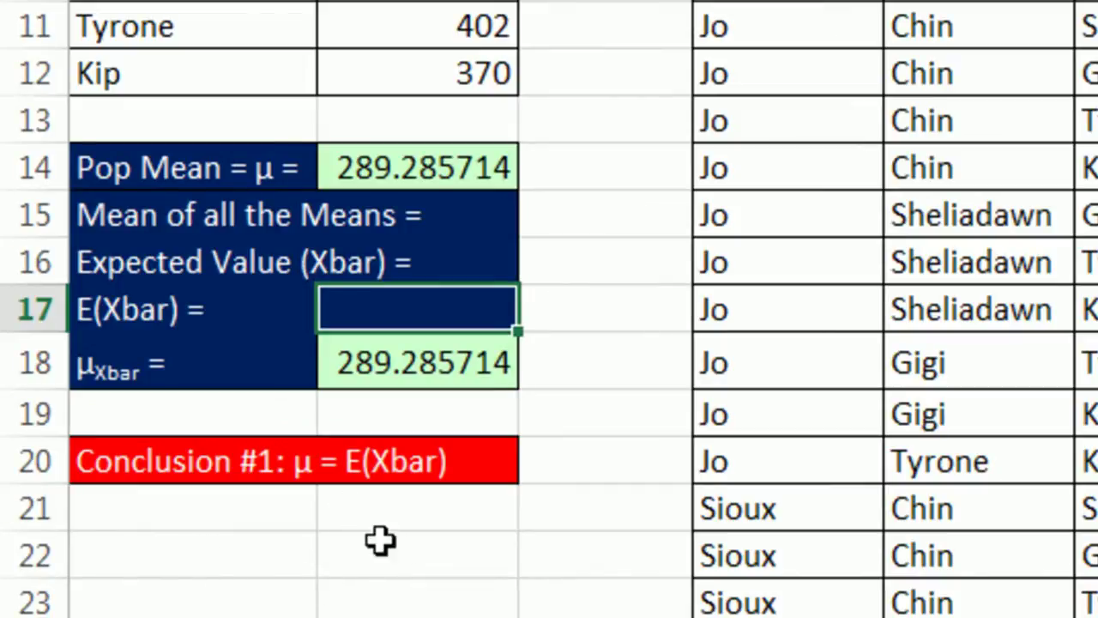
{"action": "key", "text": "Left"}
{"action": "key", "text": "Down"}
{"action": "key", "text": "shift+Right"}
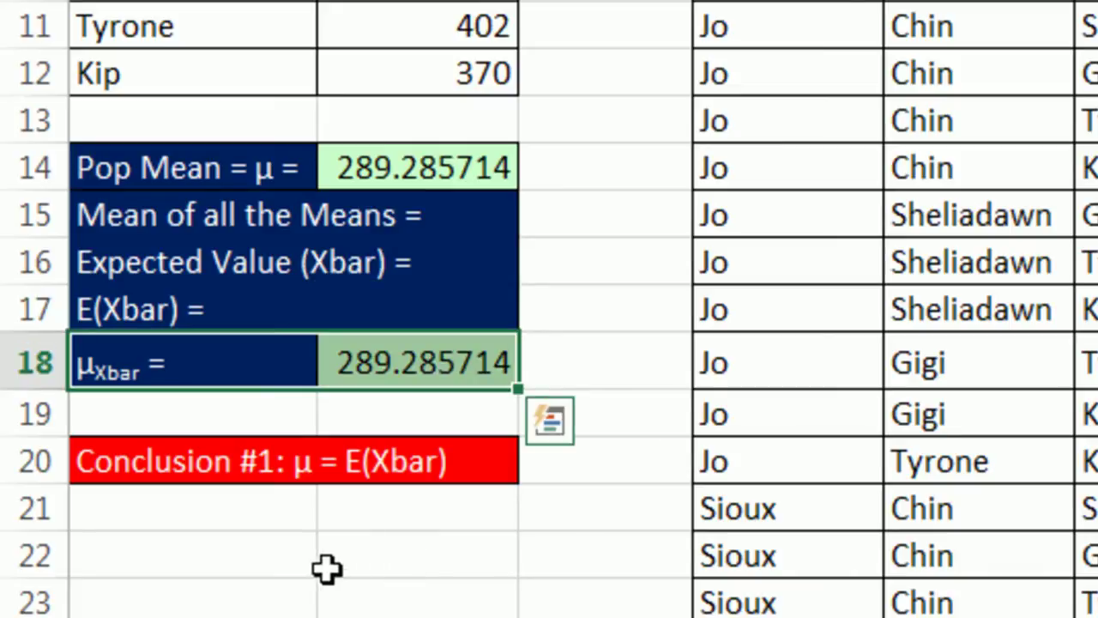
{"action": "left_click_drag", "start_coordinate": [170, 183], "coordinate": [392, 177]}
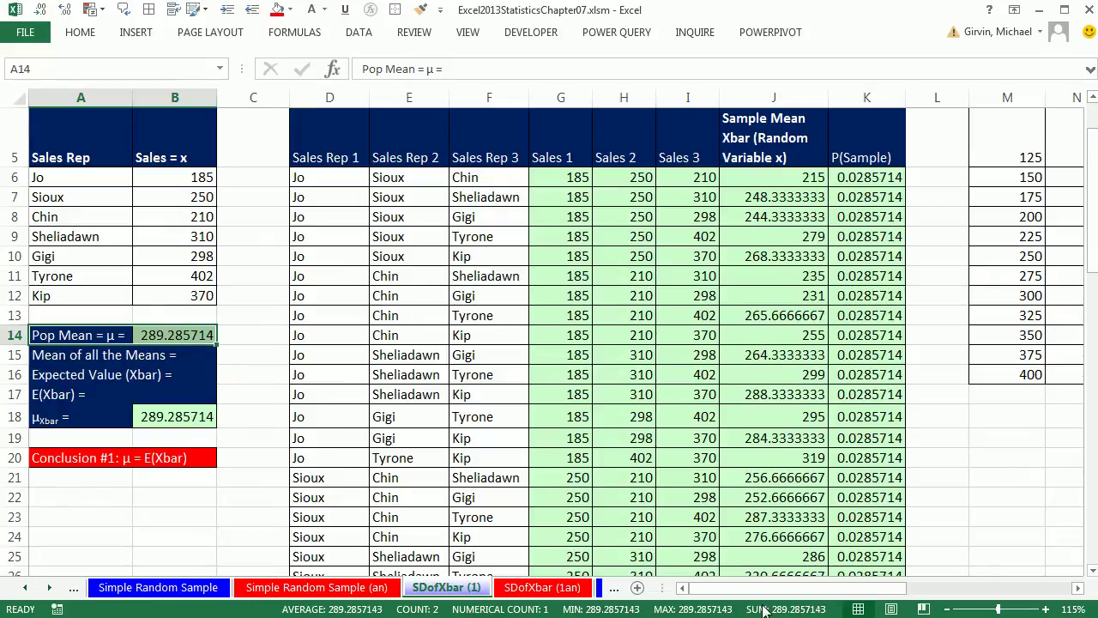
- Start a COUNTIFS formula in P4, the first Population Distribution frequency cell, using the sales values $B$6:$B$12 as absolute criteria range
{"action": "left_click_drag", "start_coordinate": [747, 593], "coordinate": [894, 598]}
{"action": "scroll", "coordinate": [889, 514], "scroll_direction": "up", "scroll_amount": 2}
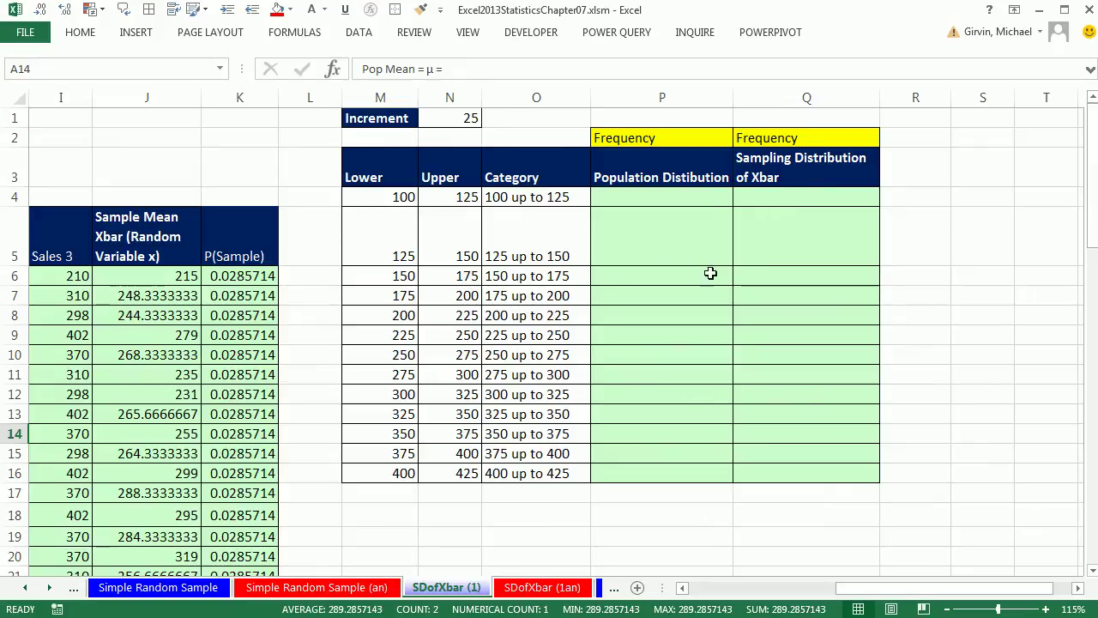
{"action": "left_click", "coordinate": [647, 201]}
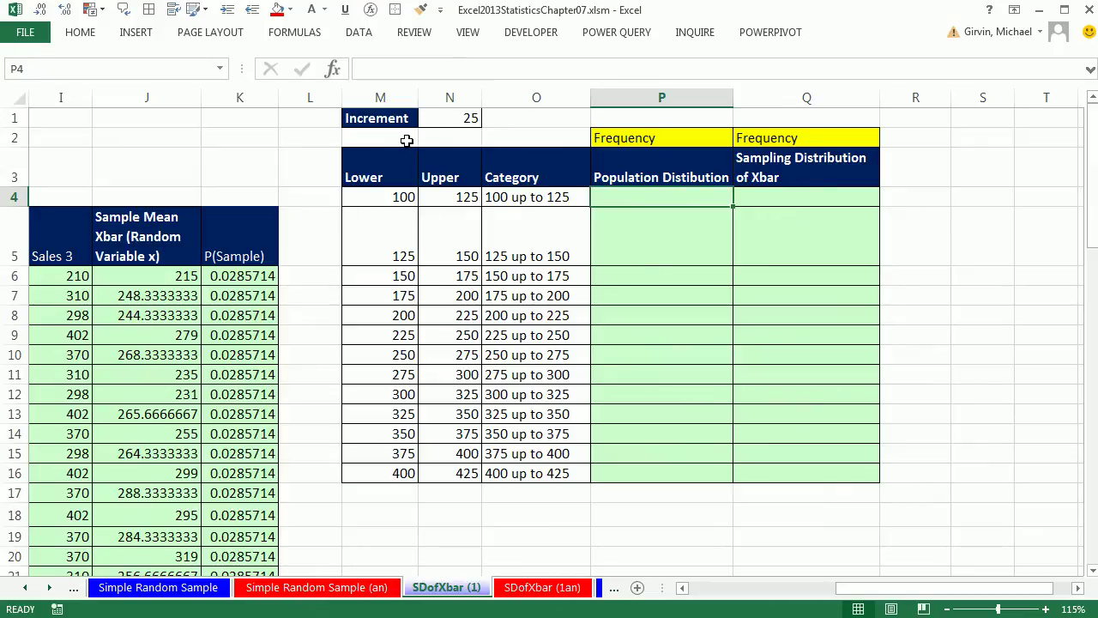
{"action": "left_click_drag", "start_coordinate": [858, 588], "coordinate": [712, 589]}
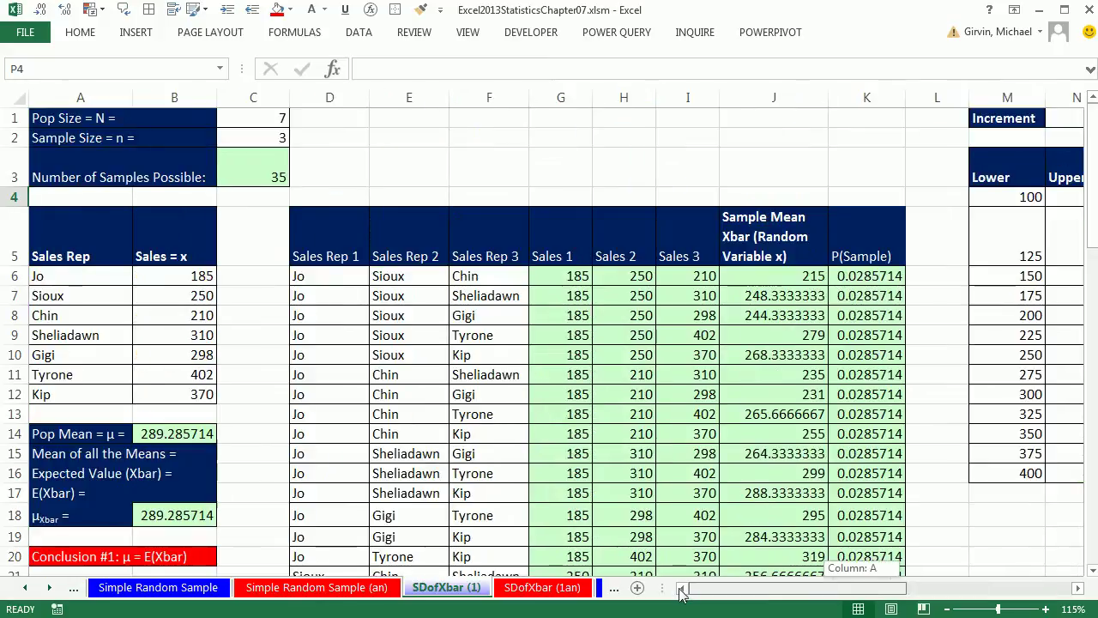
{"action": "left_click_drag", "start_coordinate": [861, 589], "coordinate": [980, 592]}
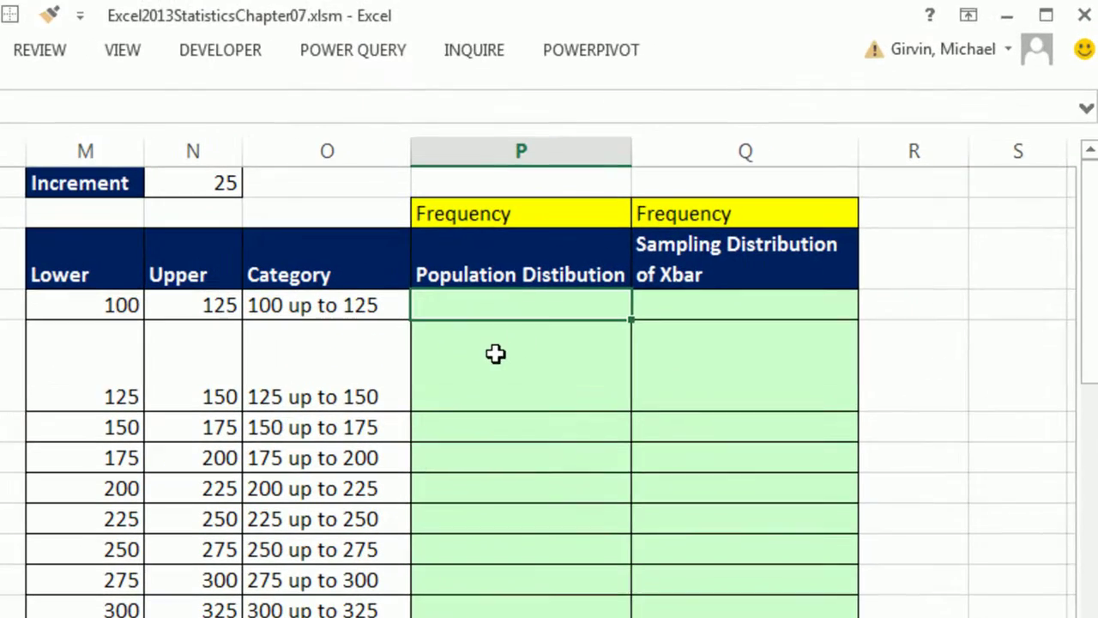
{"action": "type", "text": "=cou"}
{"action": "key", "text": "Down"}
{"action": "key", "text": "Down"}
{"action": "key", "text": "Down"}
{"action": "key", "text": "Down"}
{"action": "key", "text": "Tab"}
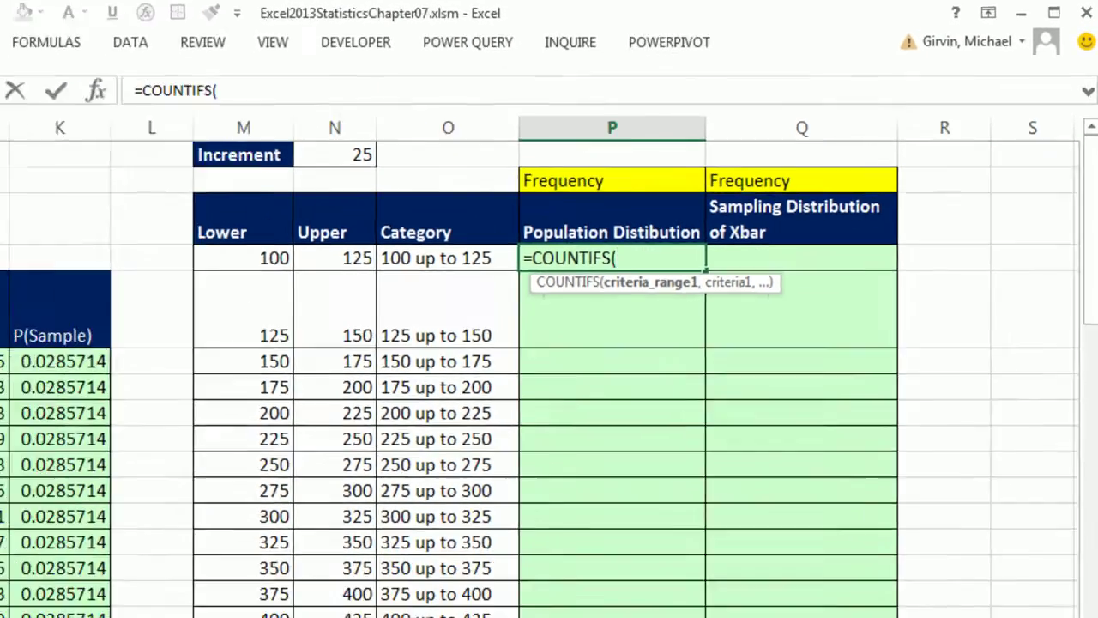
{"action": "scroll", "coordinate": [216, 276], "scroll_direction": "left", "scroll_amount": 5}
{"action": "left_click_drag", "start_coordinate": [214, 276], "coordinate": [205, 395]}
{"action": "key", "text": "F4"}
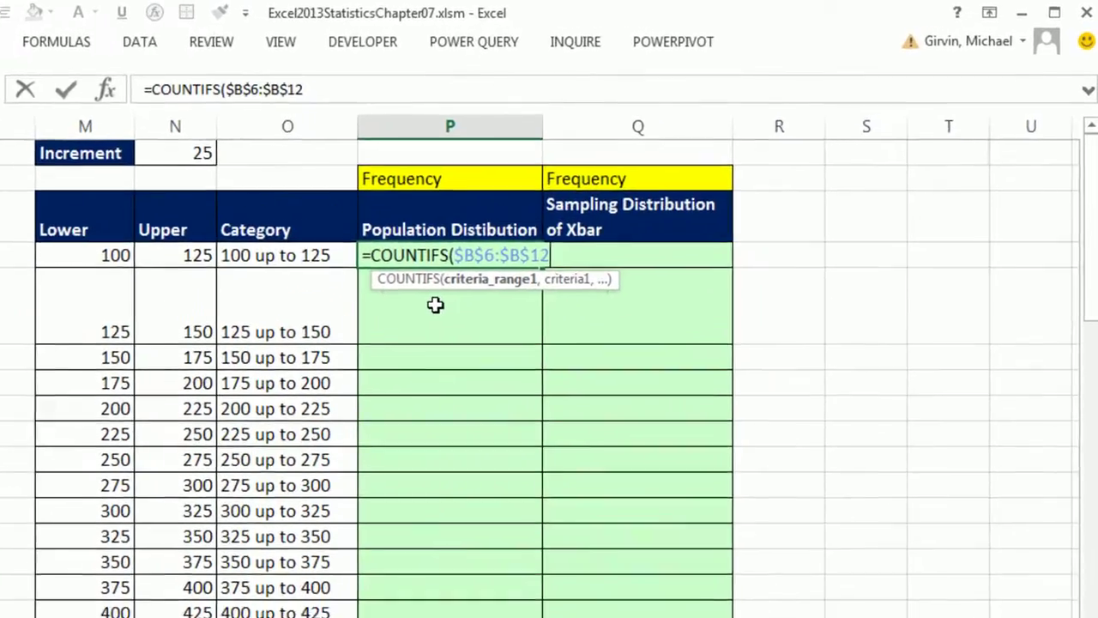
- Give the COUNTIFS formula its first criterion, ">="&M4, referring to the category's lower limit
{"action": "type", "text": ","}
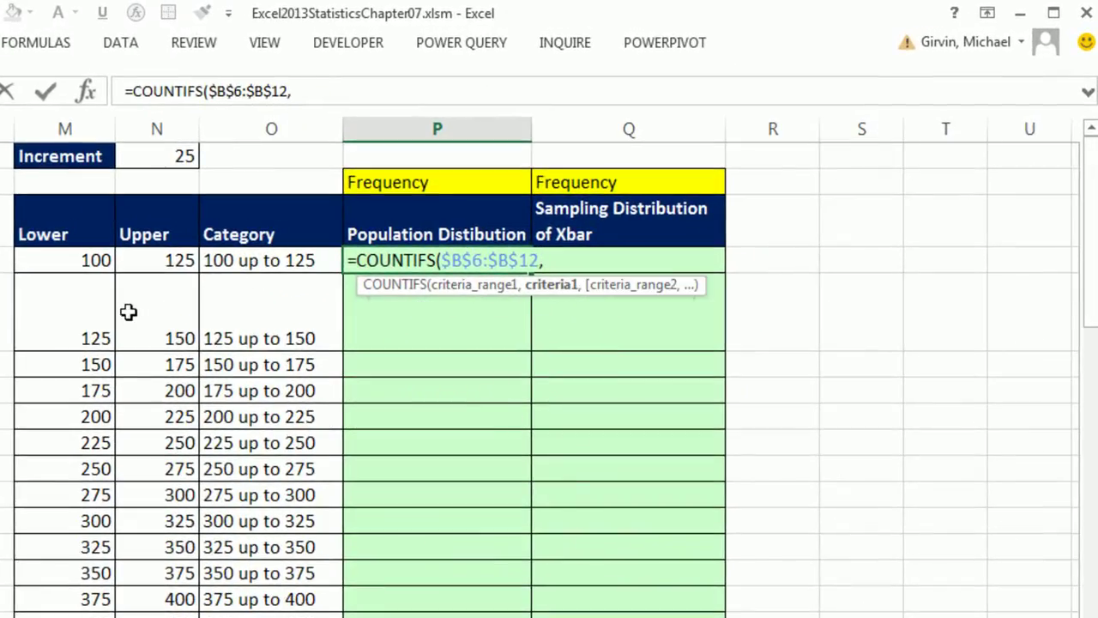
{"action": "type", "text": "\">=\"&"}
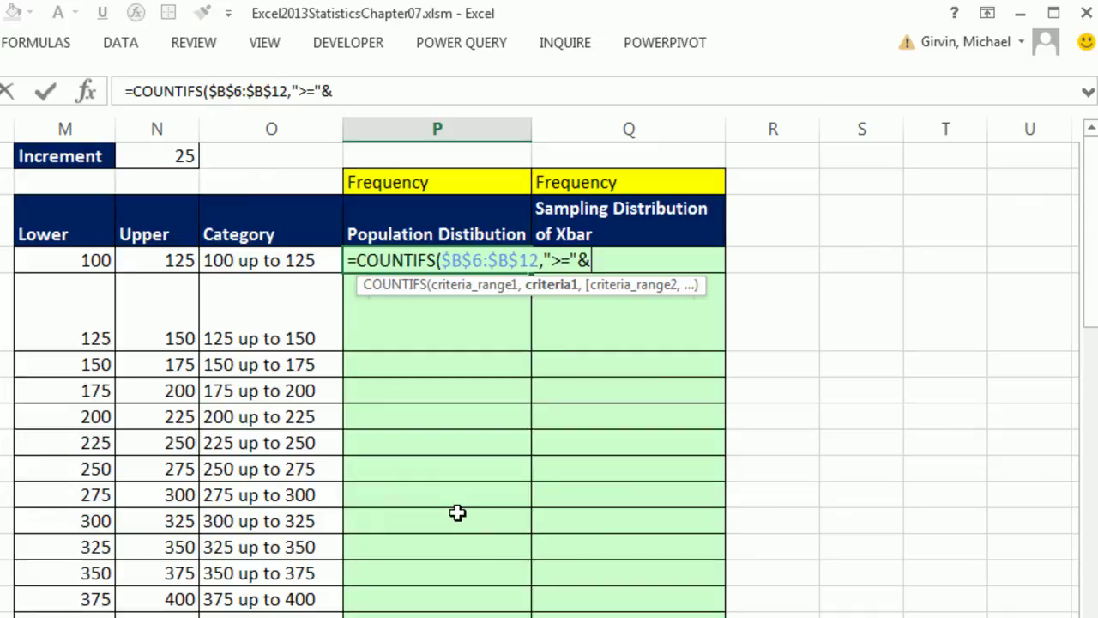
{"action": "left_click", "coordinate": [86, 258]}
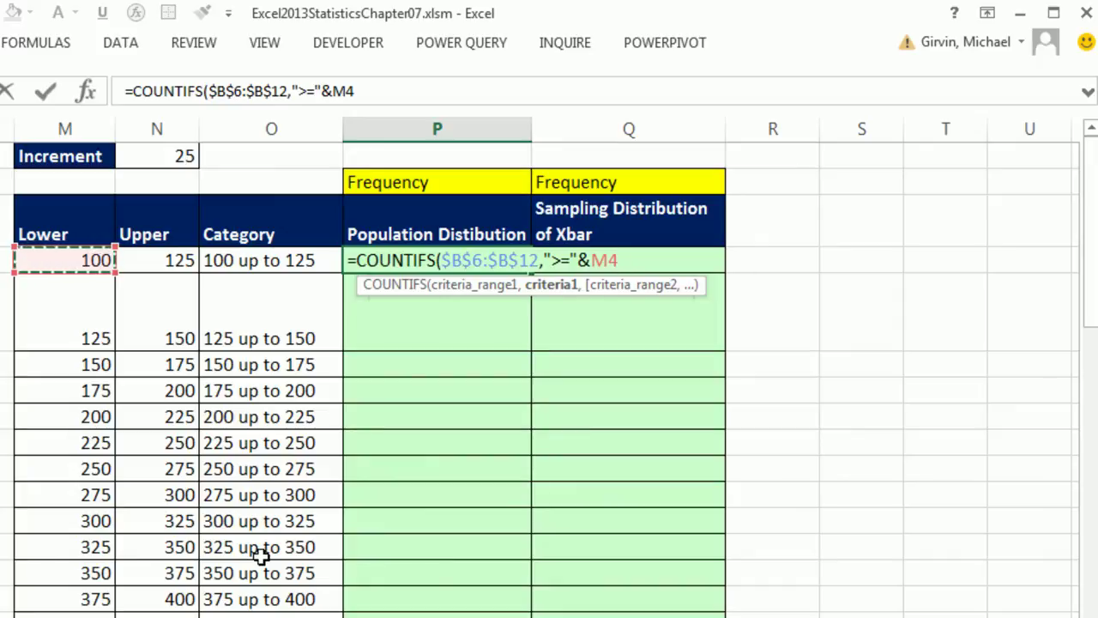
{"action": "type", "text": ","}
- Reuse $B$6:$B$12 as the second COUNTIFS criteria range, with the criterion "<"&N4 for the category's upper limit
{"action": "left_click", "coordinate": [457, 290]}
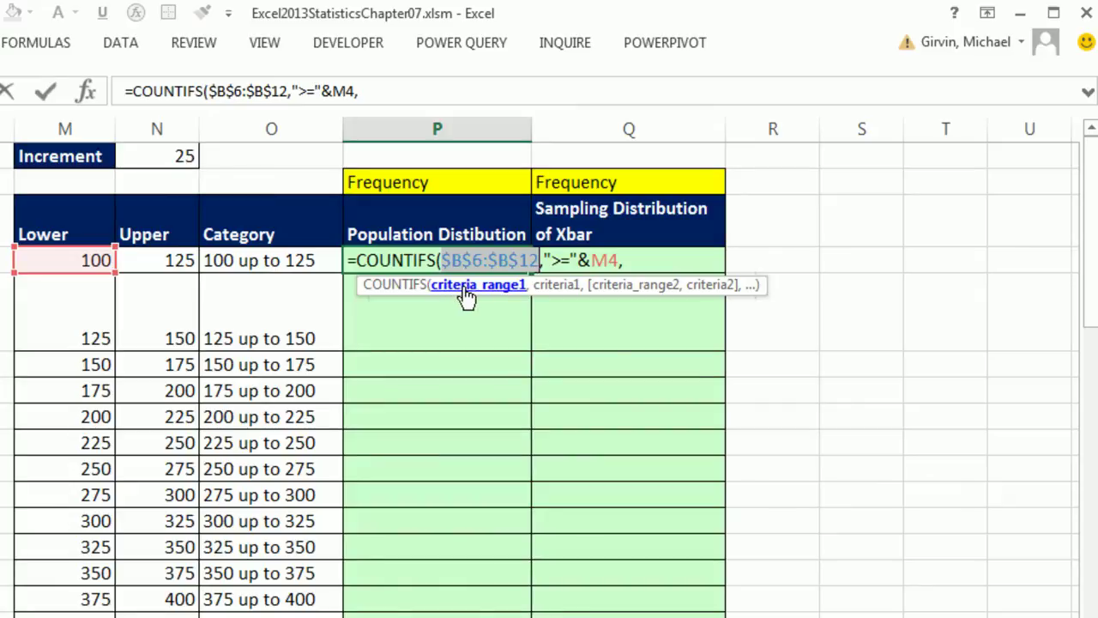
{"action": "key", "text": "ctrl+c"}
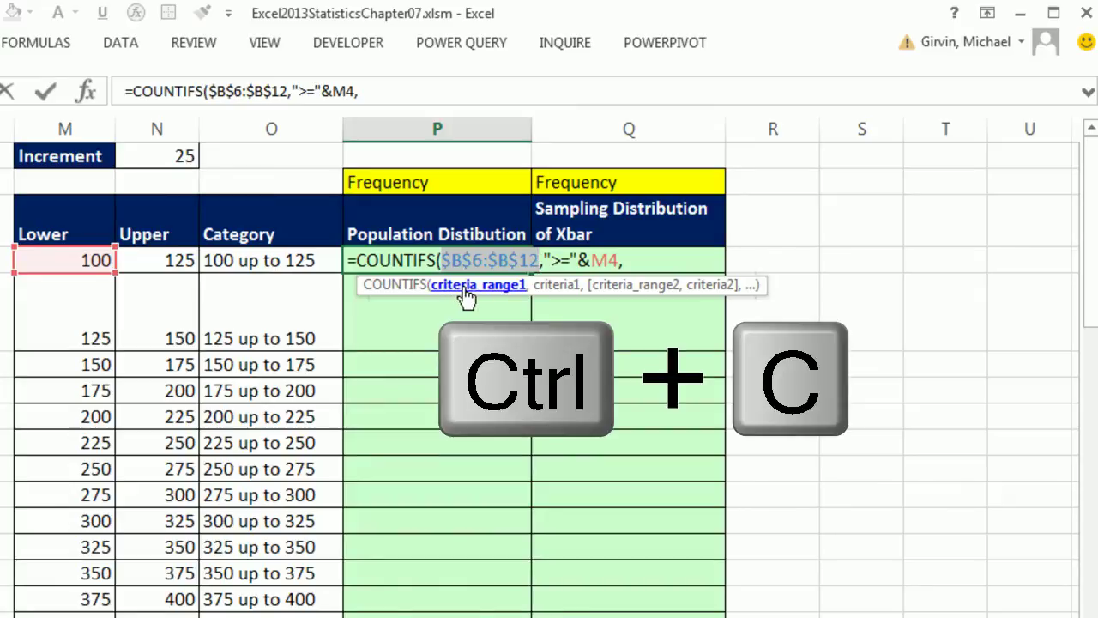
{"action": "left_click", "coordinate": [617, 290]}
{"action": "key", "text": "ctrl+v"}
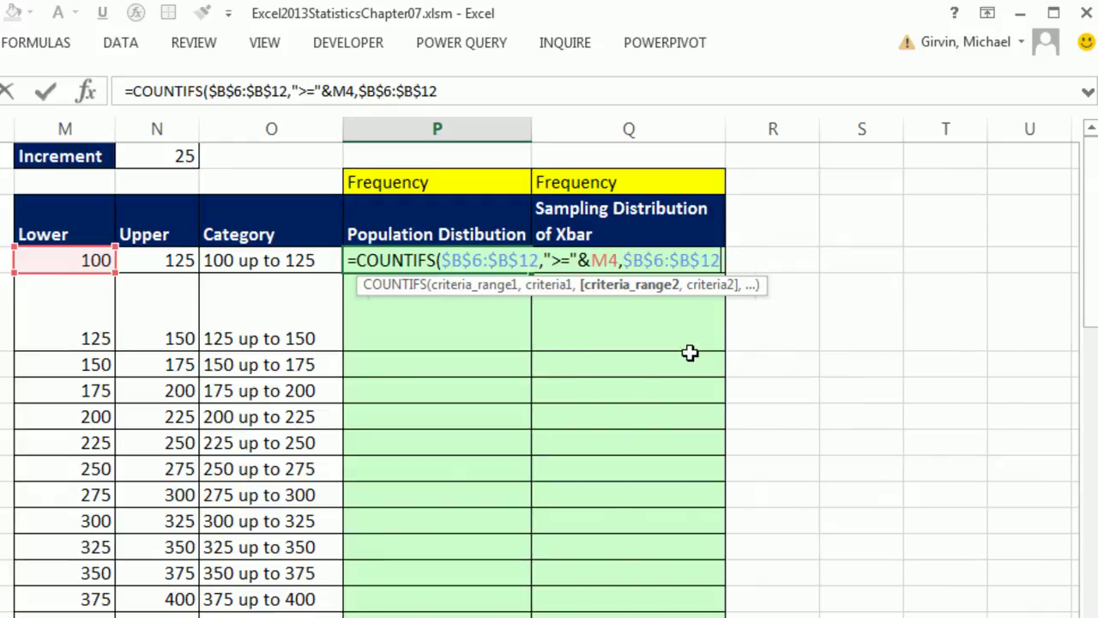
{"action": "type", "text": ","}
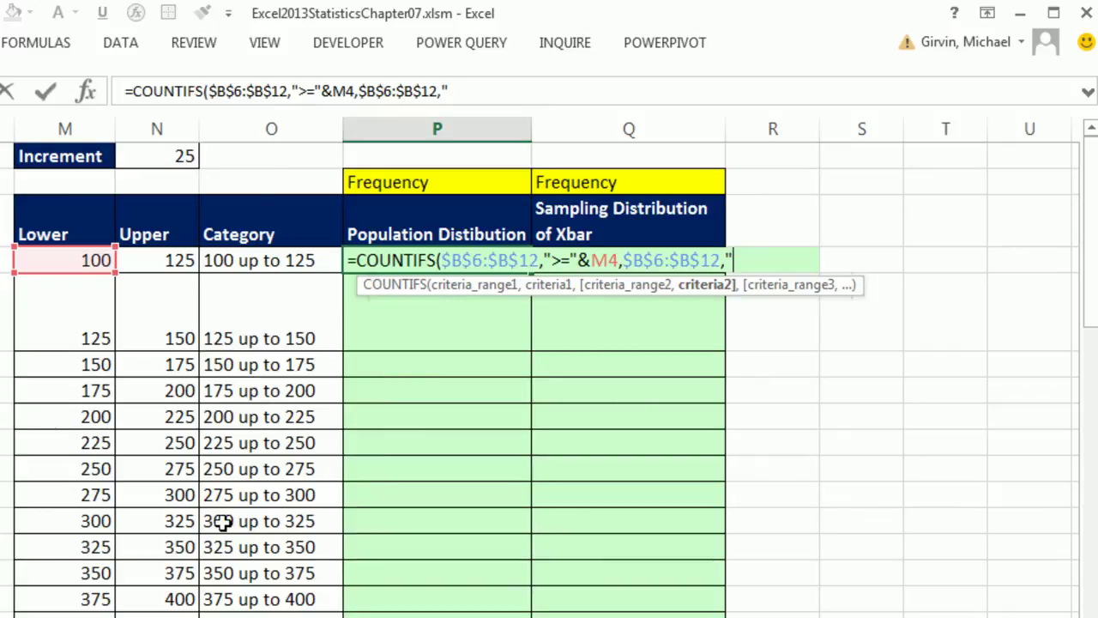
{"action": "type", "text": "\"<\"&"}
{"action": "left_click", "coordinate": [173, 261]}
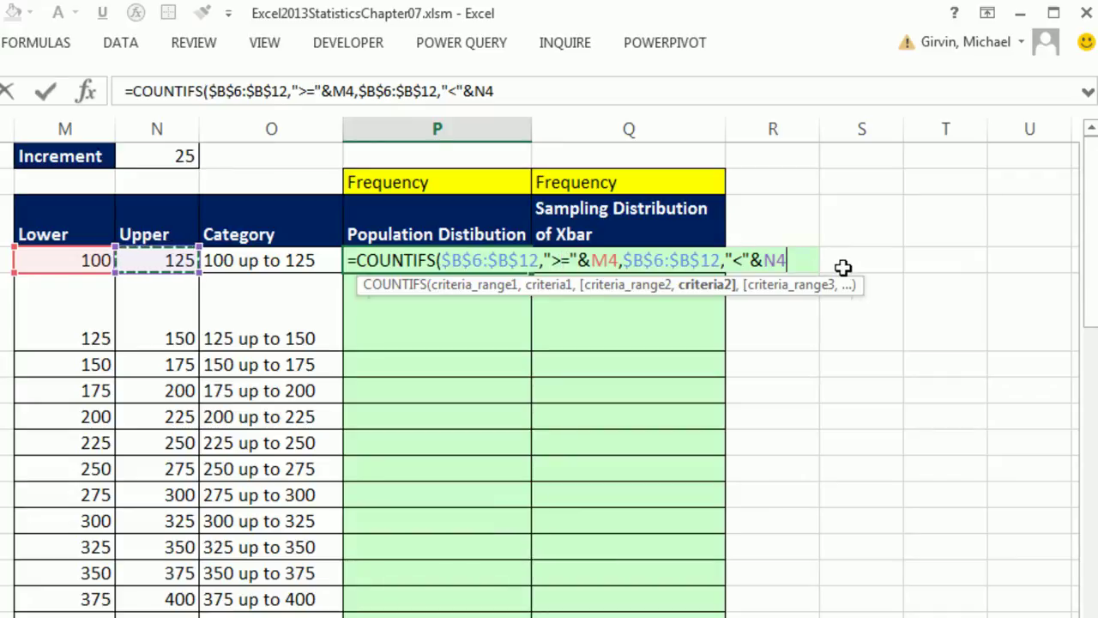
- Complete the COUNTIFS formula in P4 and copy it down the Population Distribution column through P16
{"action": "type", "text": ")"}
{"action": "key", "text": "ctrl+Return"}
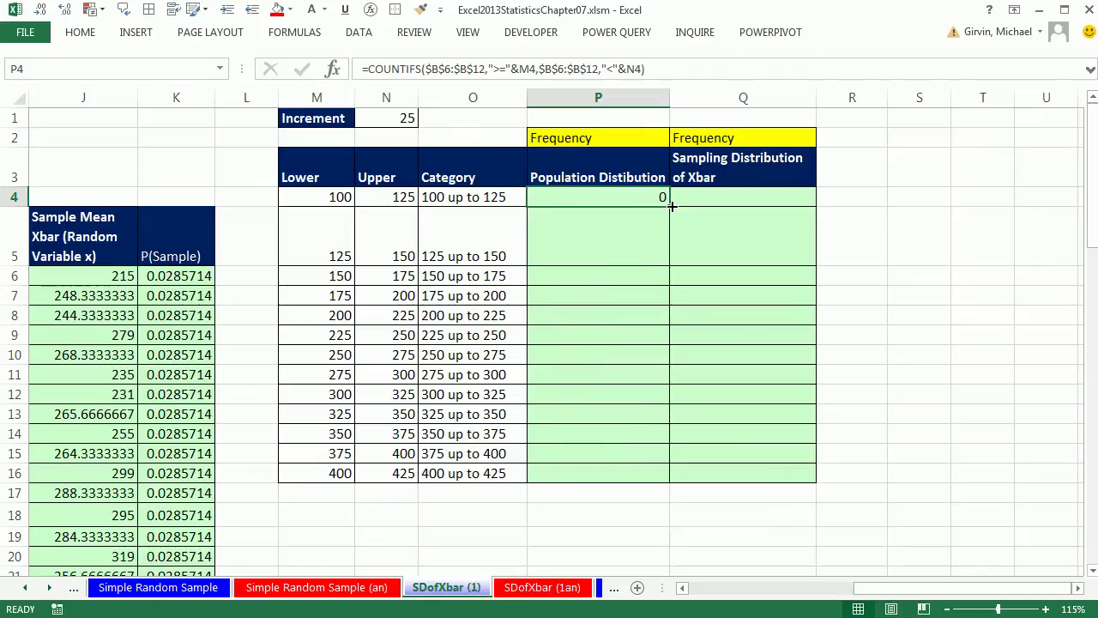
{"action": "double_click", "coordinate": [531, 272]}
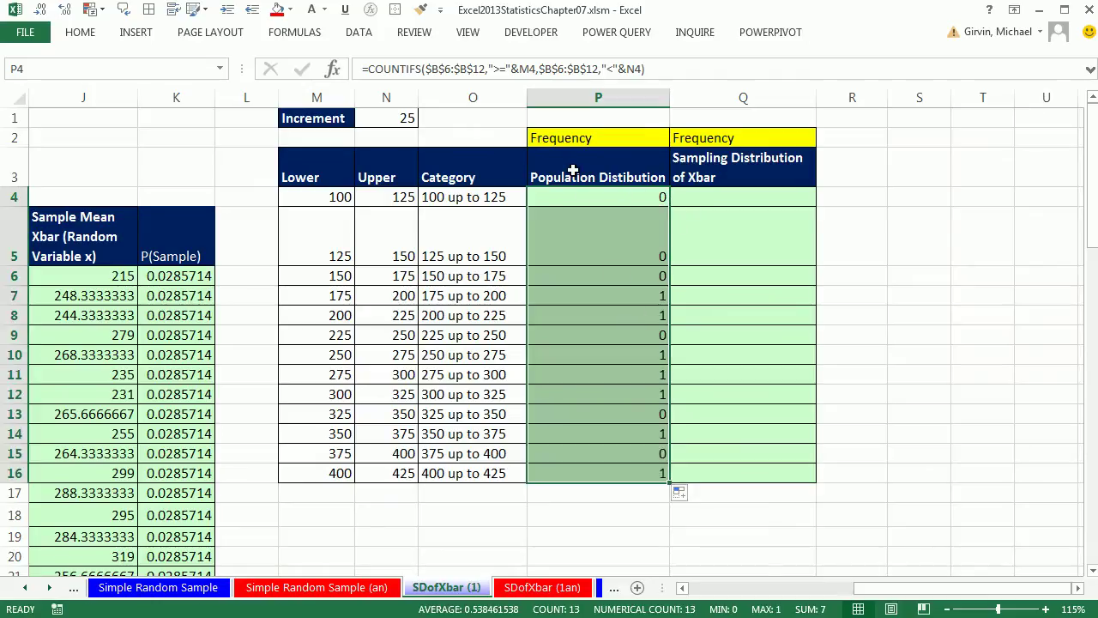
- Insert a clustered column chart from the categories and population frequencies in O3:P16
{"action": "left_click_drag", "start_coordinate": [510, 184], "coordinate": [598, 473]}
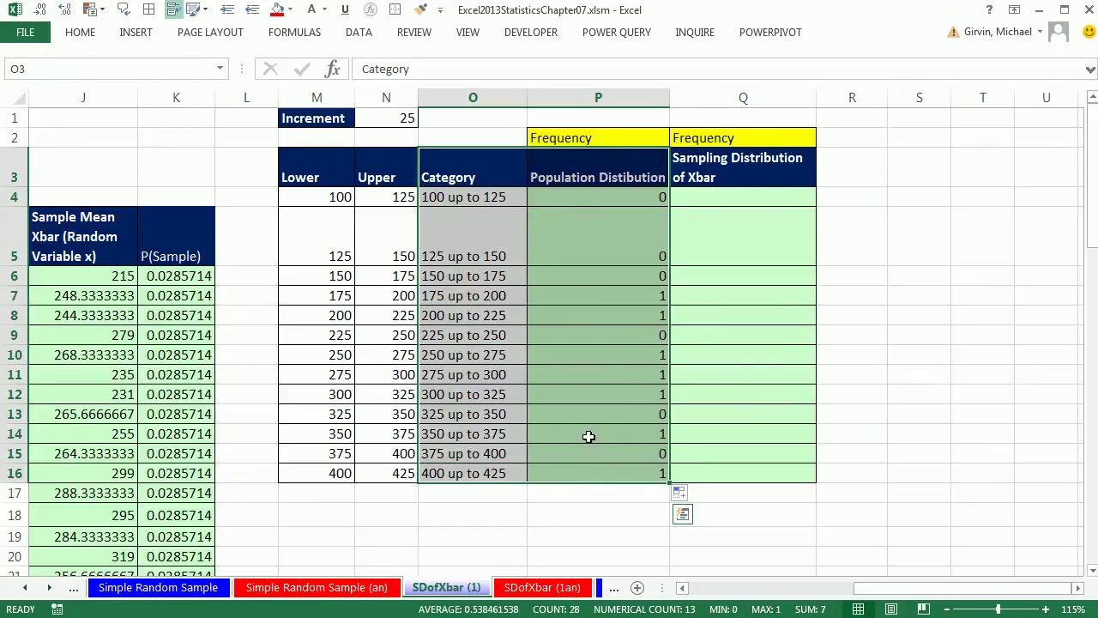
{"action": "left_click", "coordinate": [137, 32]}
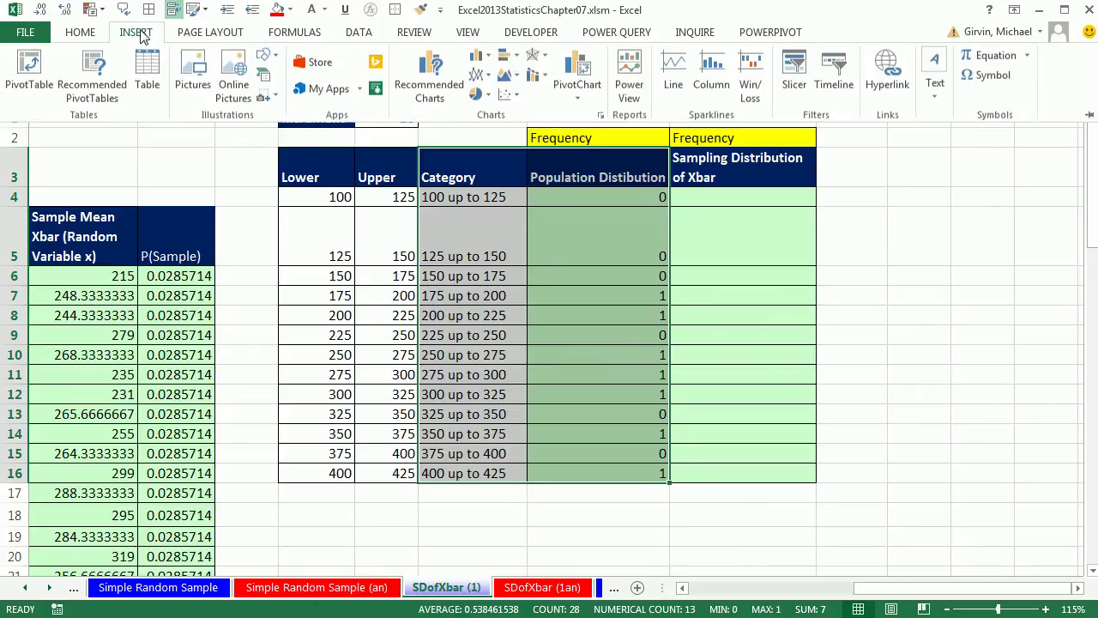
{"action": "left_click", "coordinate": [486, 60]}
{"action": "left_click", "coordinate": [495, 120]}
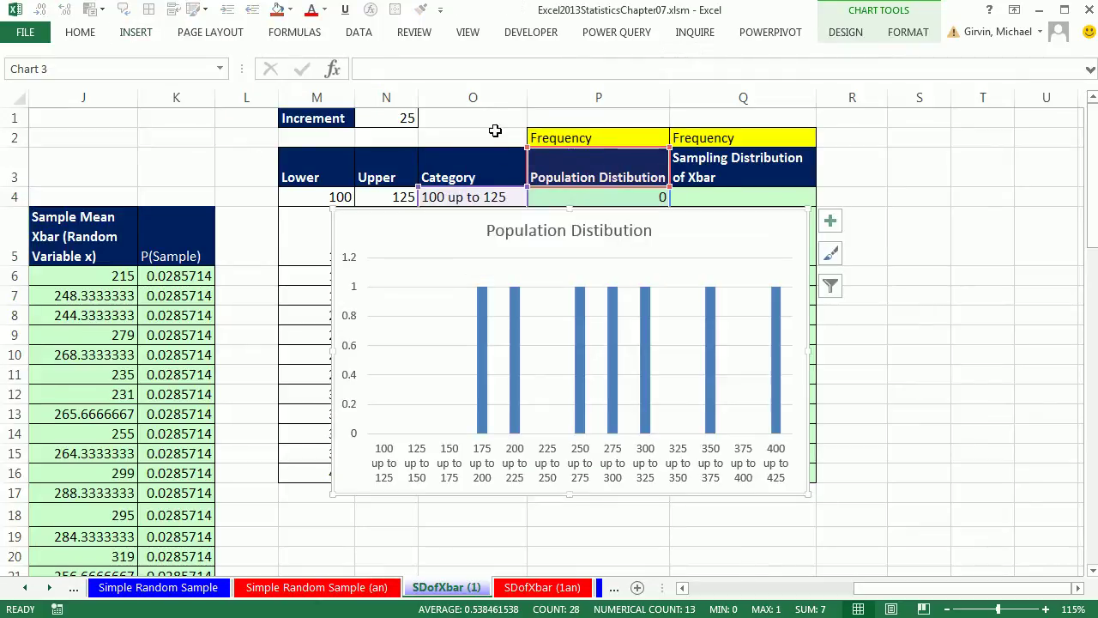
- Remove the horizontal gridlines and the vertical axis from the population distribution chart
{"action": "left_click", "coordinate": [474, 265]}
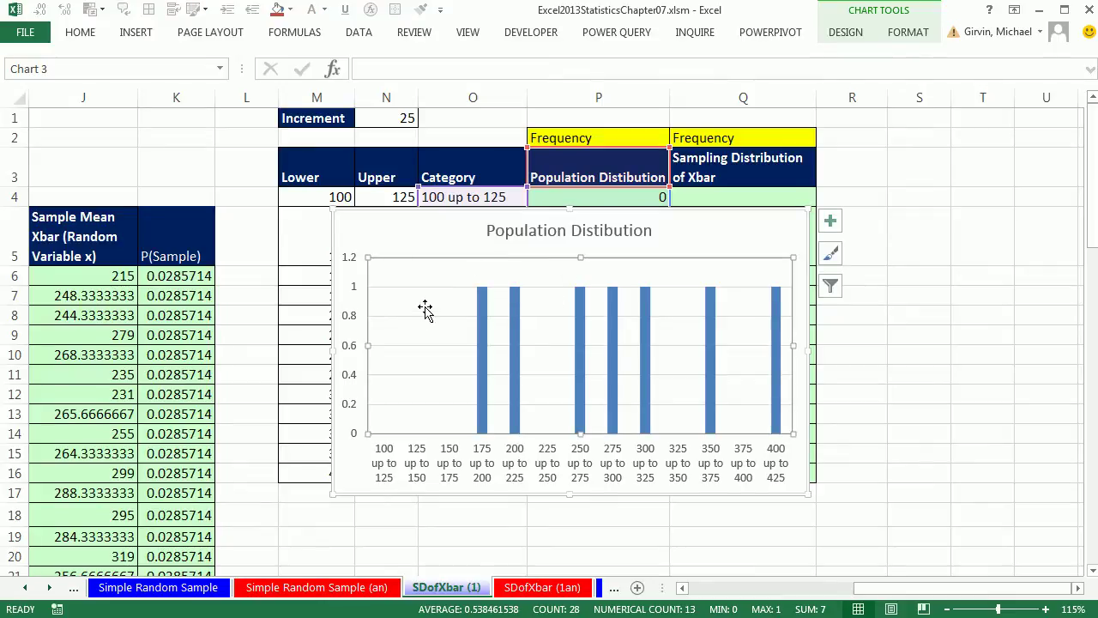
{"action": "key", "text": "Delete"}
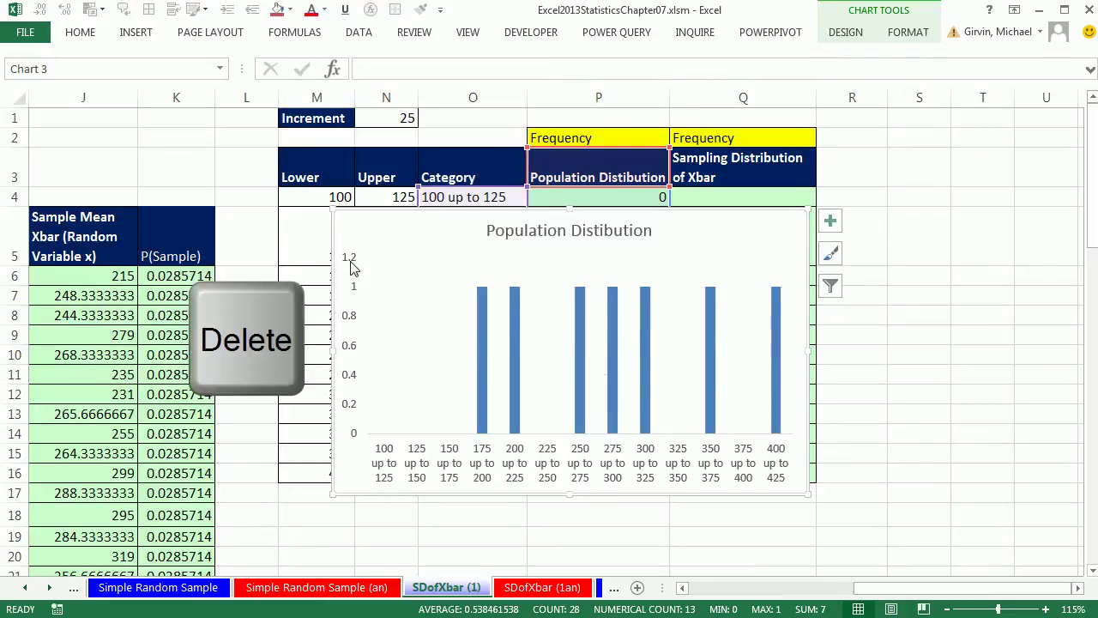
{"action": "left_click", "coordinate": [373, 351]}
{"action": "key", "text": "Delete"}
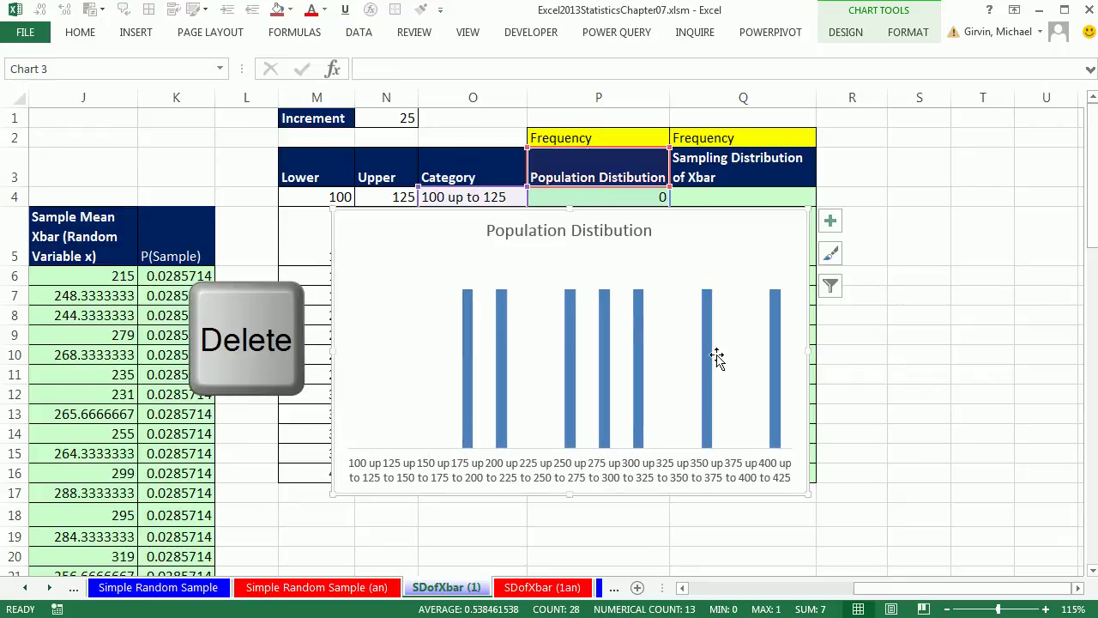
- Set the gap width of the population distribution chart's columns to 0%
{"action": "left_click", "coordinate": [712, 357]}
{"action": "key", "text": "ctrl+1"}
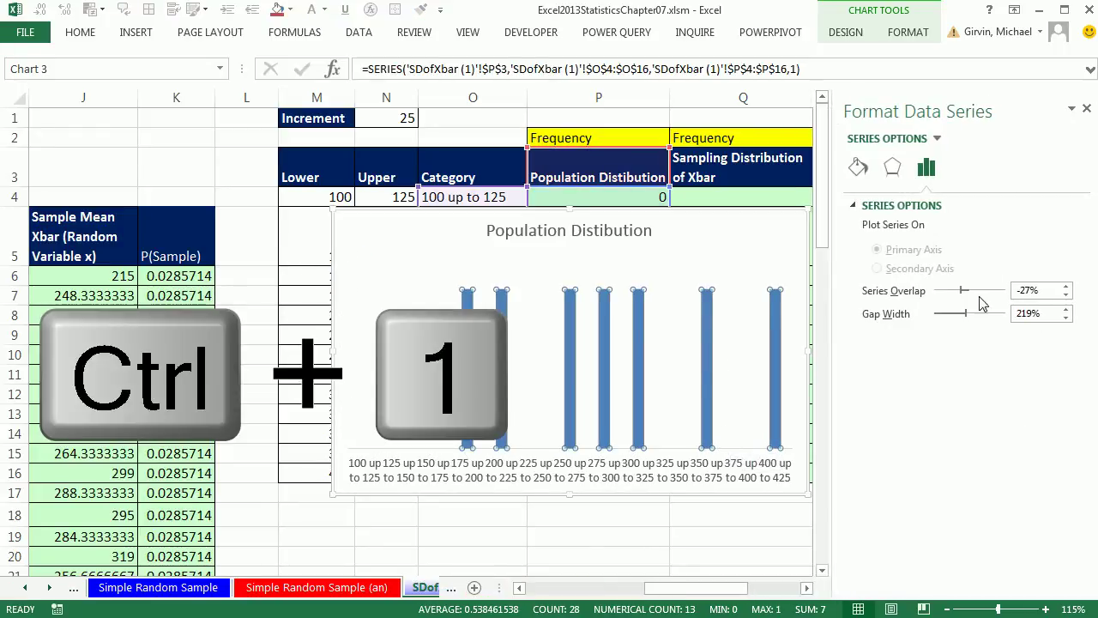
{"action": "left_click_drag", "start_coordinate": [965, 315], "coordinate": [914, 338]}
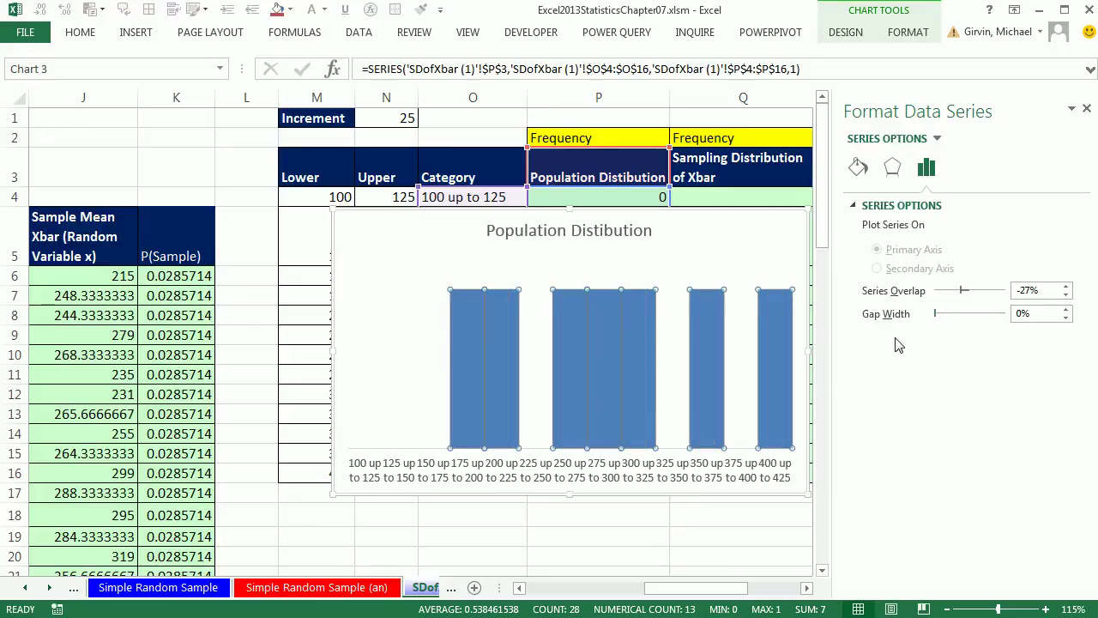
- Give the population chart's columns a solid black border line and close the series formatting
{"action": "left_click", "coordinate": [862, 170]}
{"action": "left_click", "coordinate": [856, 229]}
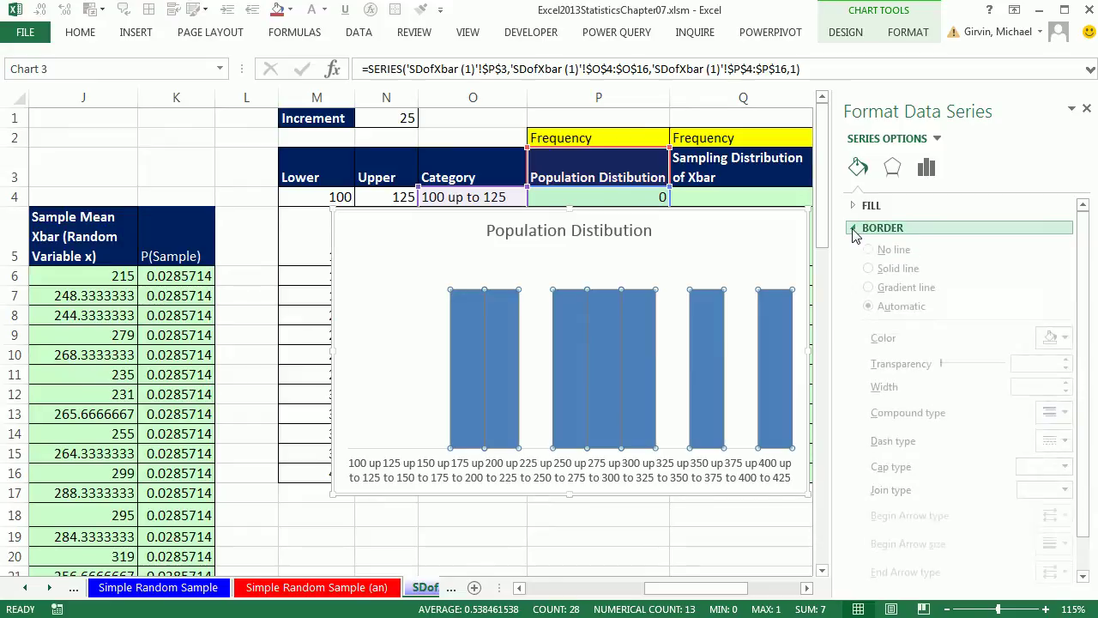
{"action": "left_click", "coordinate": [869, 272]}
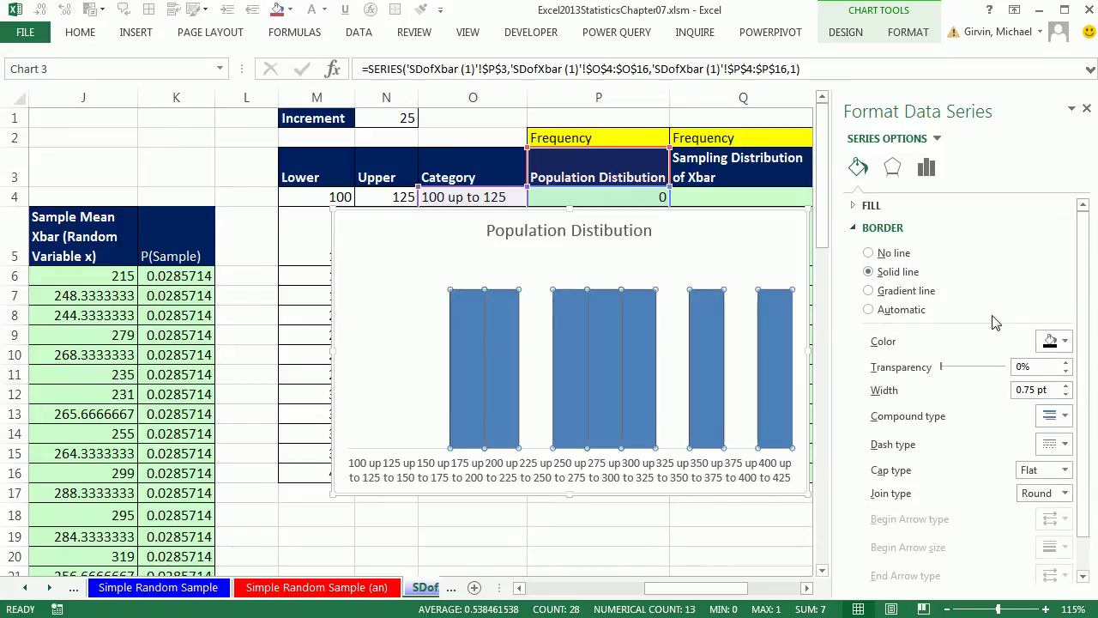
{"action": "left_click", "coordinate": [1051, 341]}
{"action": "left_click", "coordinate": [1058, 382]}
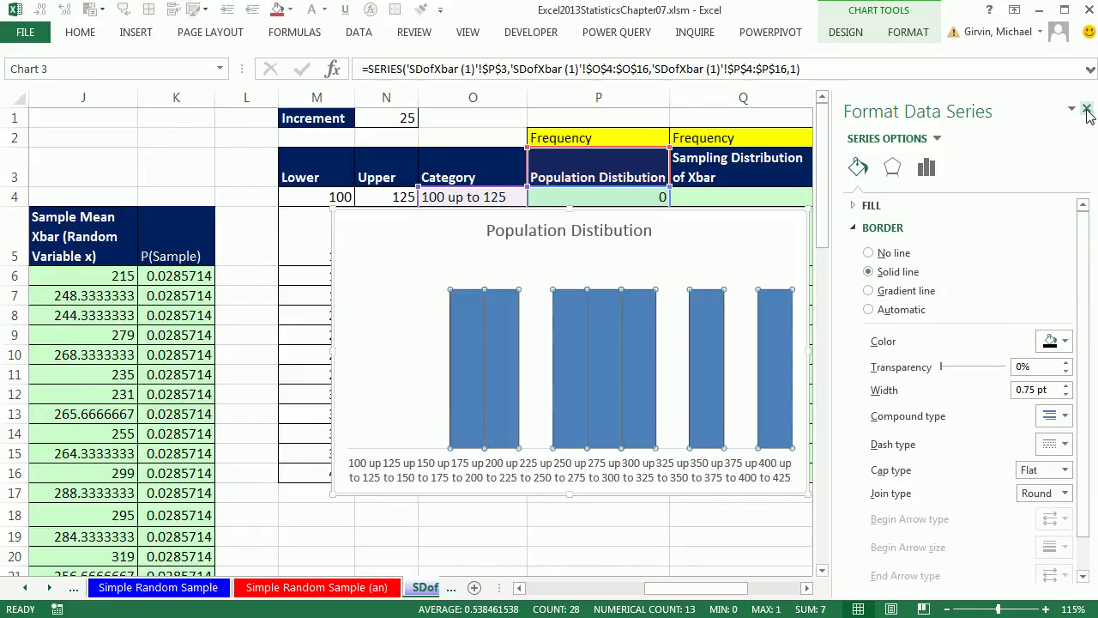
{"action": "left_click", "coordinate": [1086, 108]}
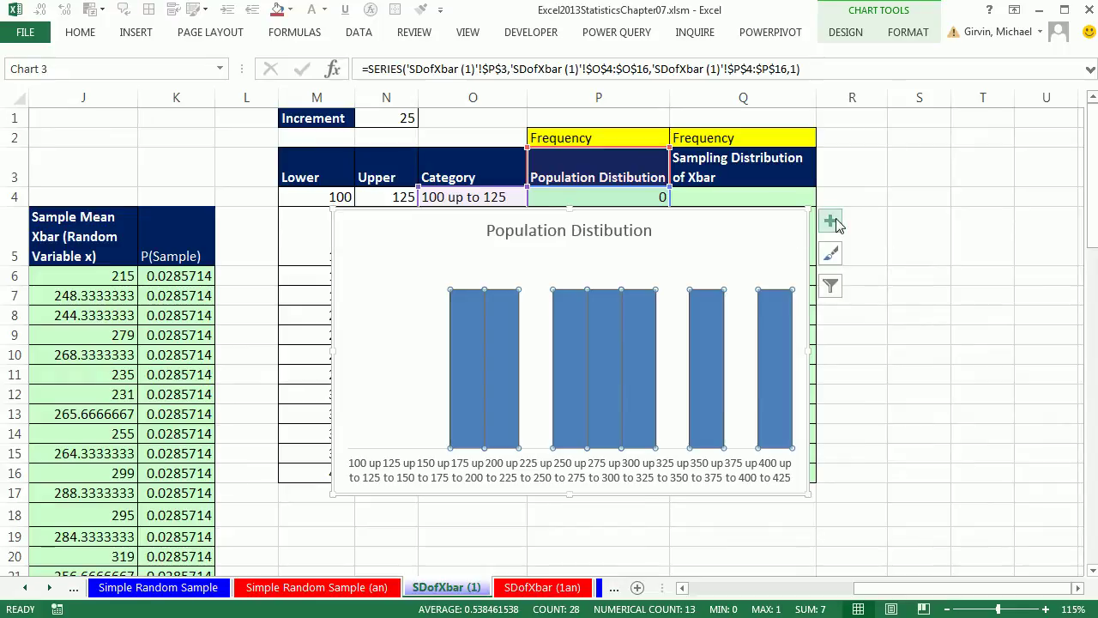
- Add axis titles to the population chart and link the vertical axis title to the Frequency label in P2
{"action": "left_click", "coordinate": [833, 223]}
{"action": "left_click", "coordinate": [882, 261]}
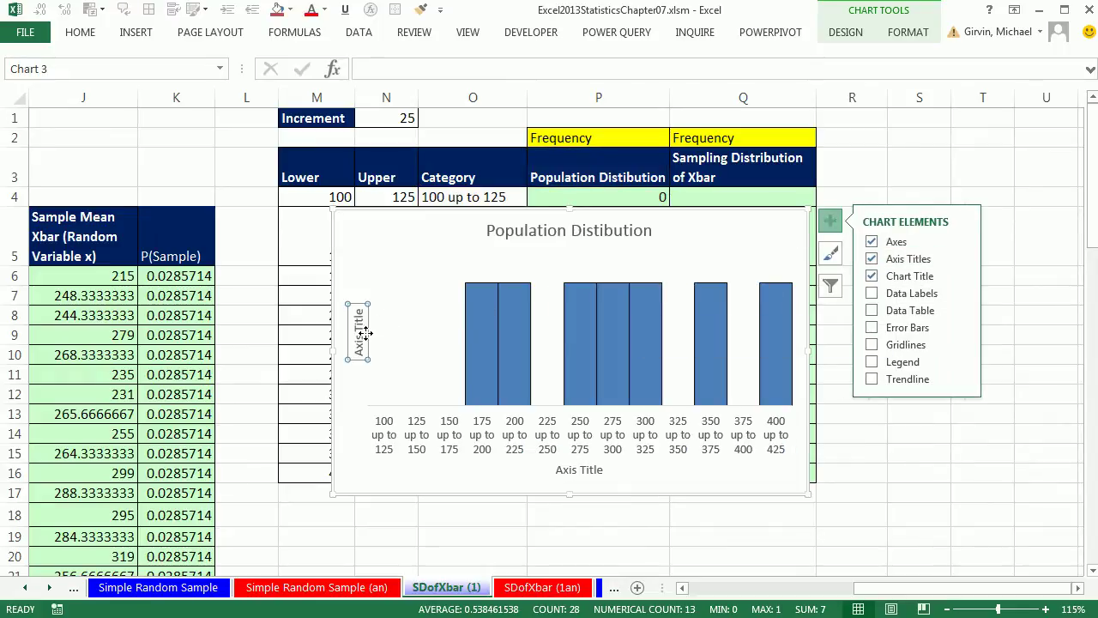
{"action": "type", "text": "="}
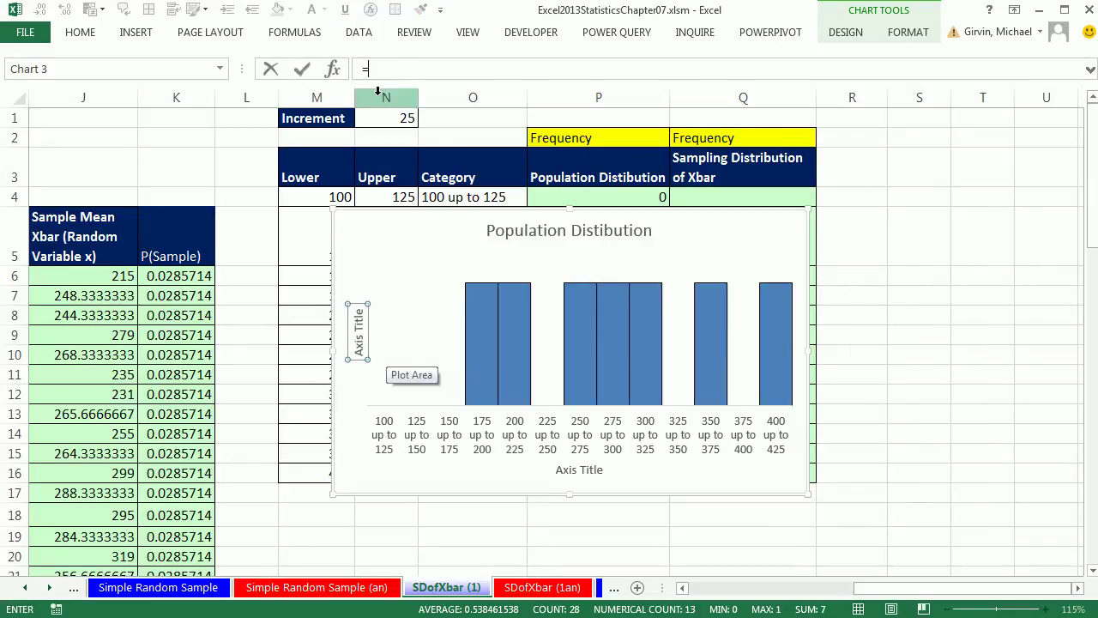
{"action": "left_click", "coordinate": [546, 140]}
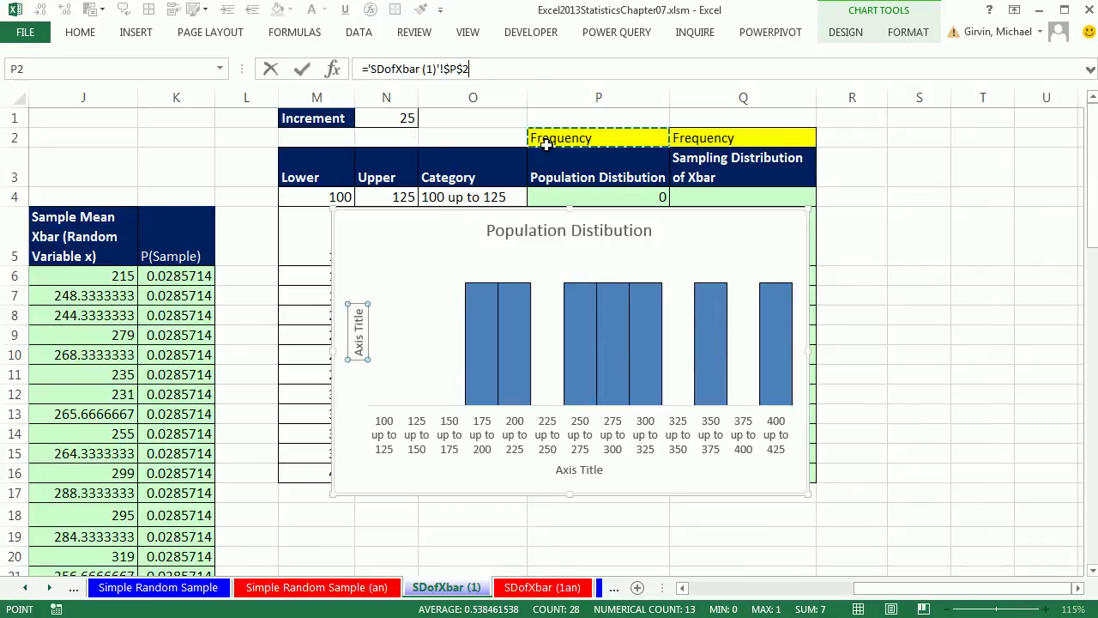
{"action": "key", "text": "Return"}
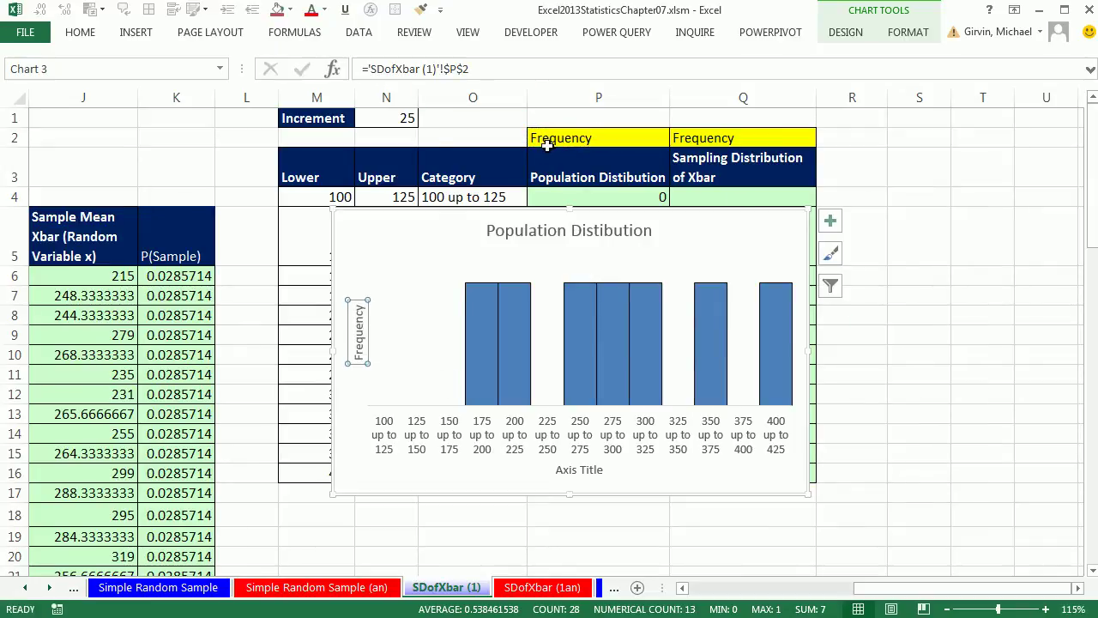
- Link the population chart's horizontal axis title to the "Sales = x" heading in B5
{"action": "left_click", "coordinate": [588, 472]}
{"action": "type", "text": "="}
{"action": "left_click_drag", "start_coordinate": [853, 588], "coordinate": [691, 588]}
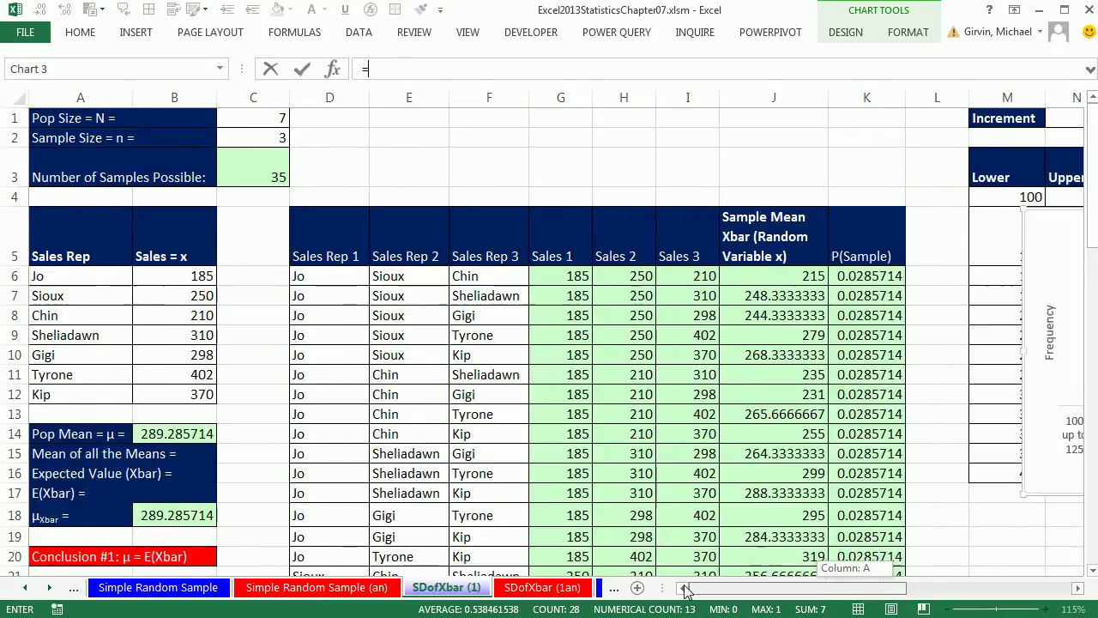
{"action": "left_click", "coordinate": [166, 237]}
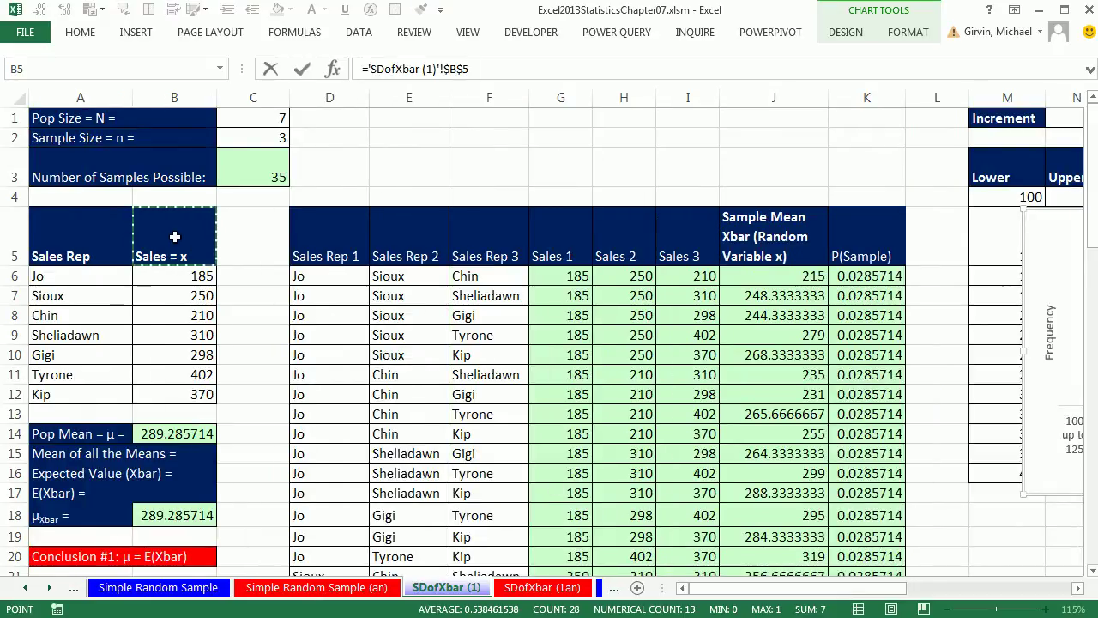
{"action": "left_click_drag", "start_coordinate": [901, 588], "coordinate": [1046, 590]}
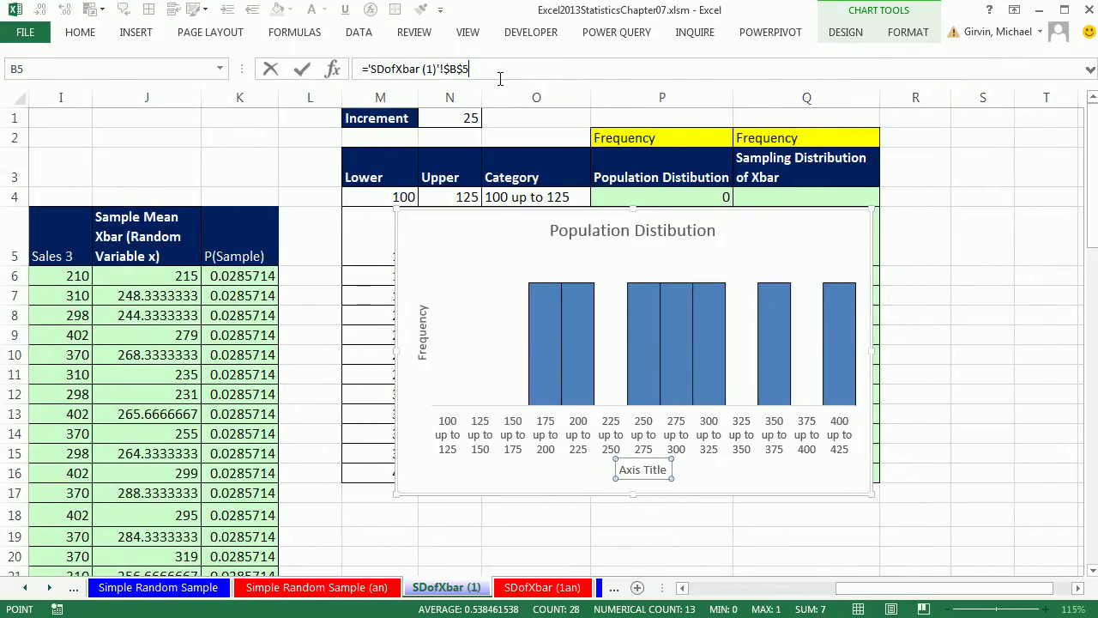
{"action": "key", "text": "Return"}
- Add data labels to the population chart and move the chart below the frequency table
{"action": "left_click", "coordinate": [895, 223]}
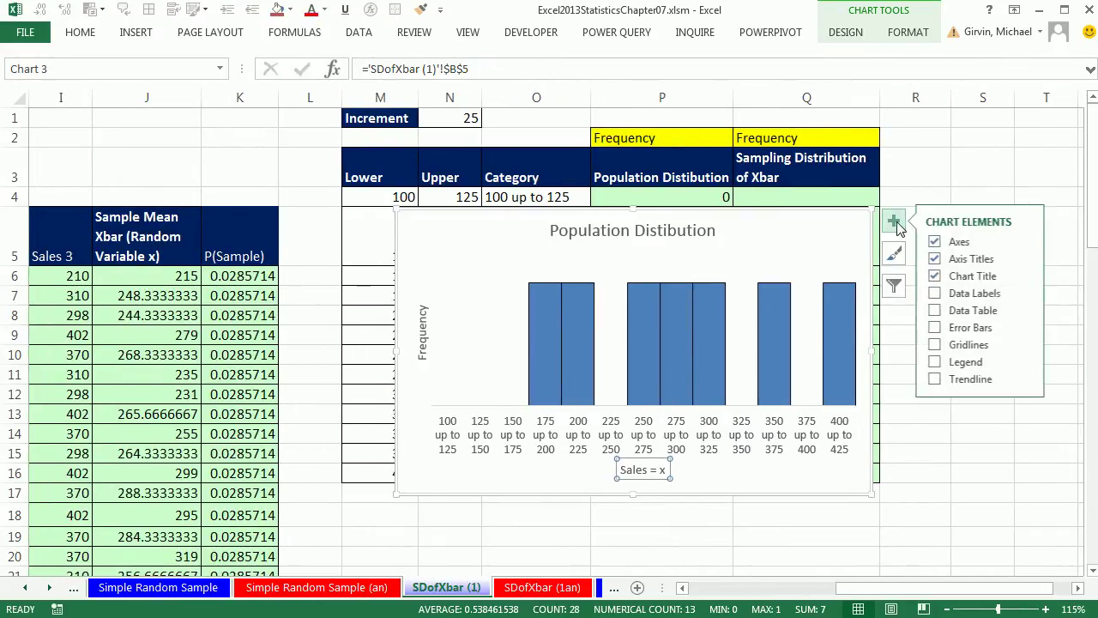
{"action": "left_click", "coordinate": [935, 293]}
{"action": "left_click", "coordinate": [935, 295]}
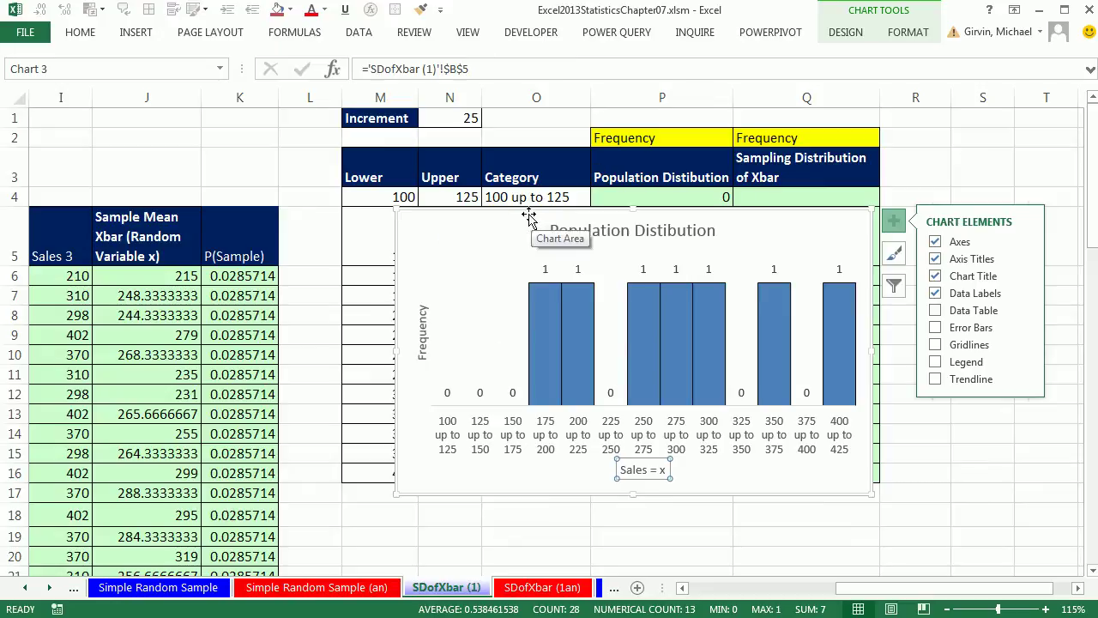
{"action": "left_click_drag", "start_coordinate": [514, 216], "coordinate": [465, 512]}
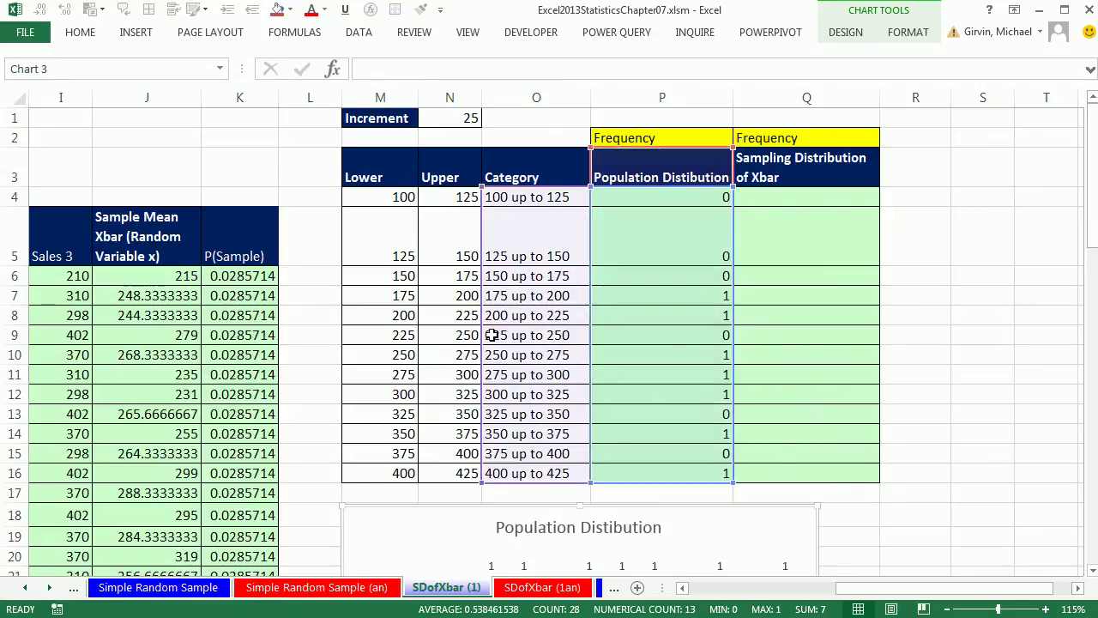
- Start a COUNTIFS formula in Q4 with the sample means $J$6:$J$40 as the absolute first criteria range
{"action": "left_click", "coordinate": [790, 192]}
{"action": "type", "text": "=countifs"}
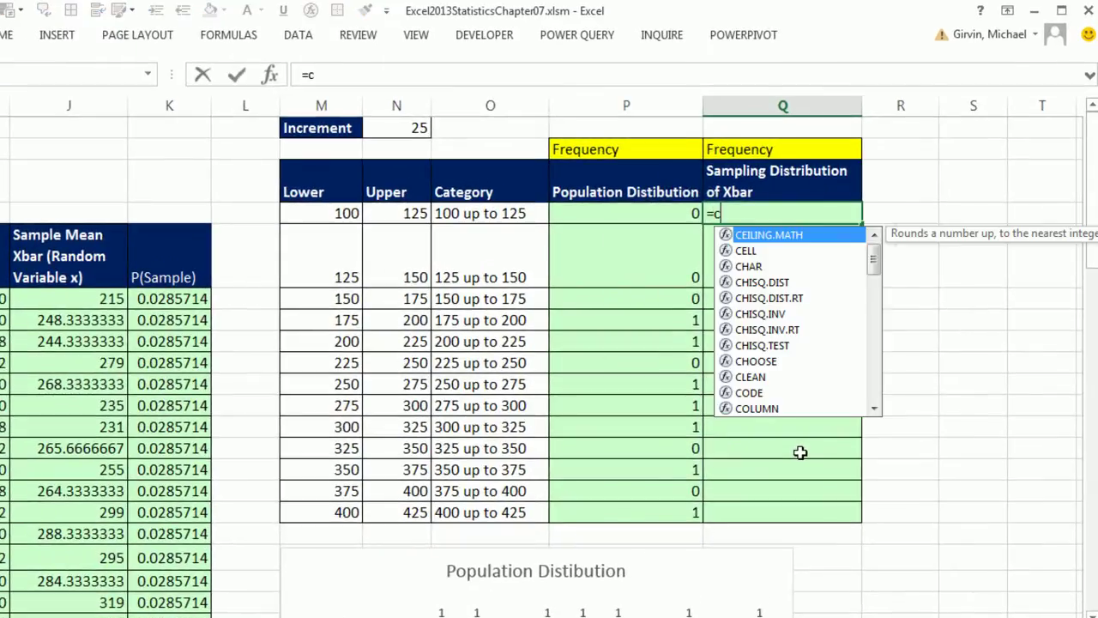
{"action": "key", "text": "Tab"}
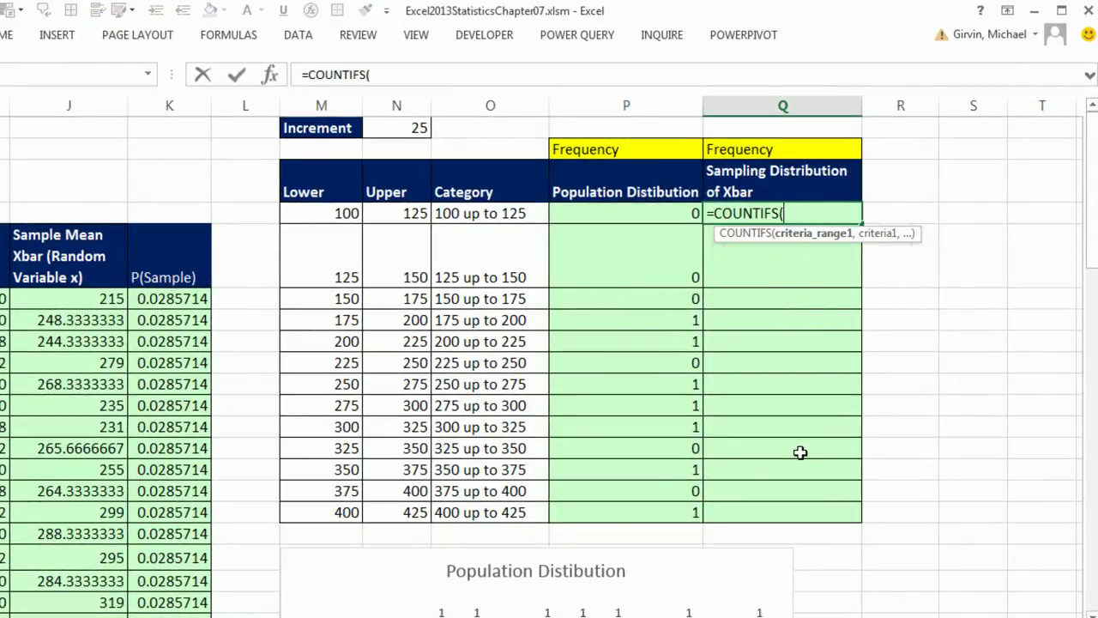
{"action": "left_click", "coordinate": [80, 298]}
{"action": "key", "text": "ctrl+shift+Down"}
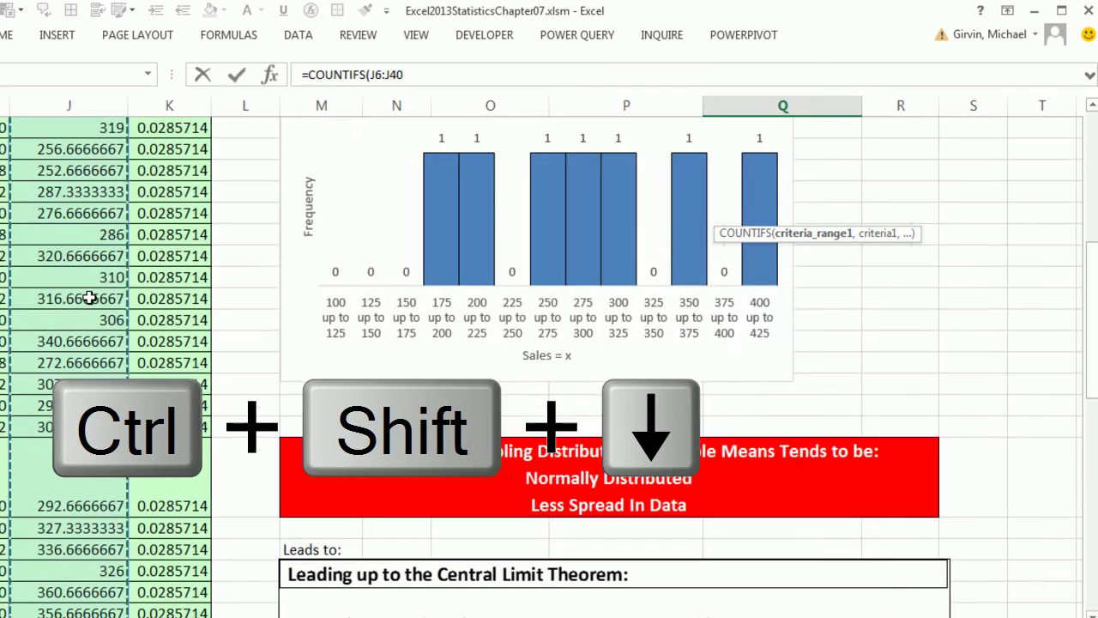
{"action": "key", "text": "F4"}
- Enter ">="&M4 as the first COUNTIFS criterion for the category's lower limit
{"action": "type", "text": ","}
{"action": "type", "text": "\""}
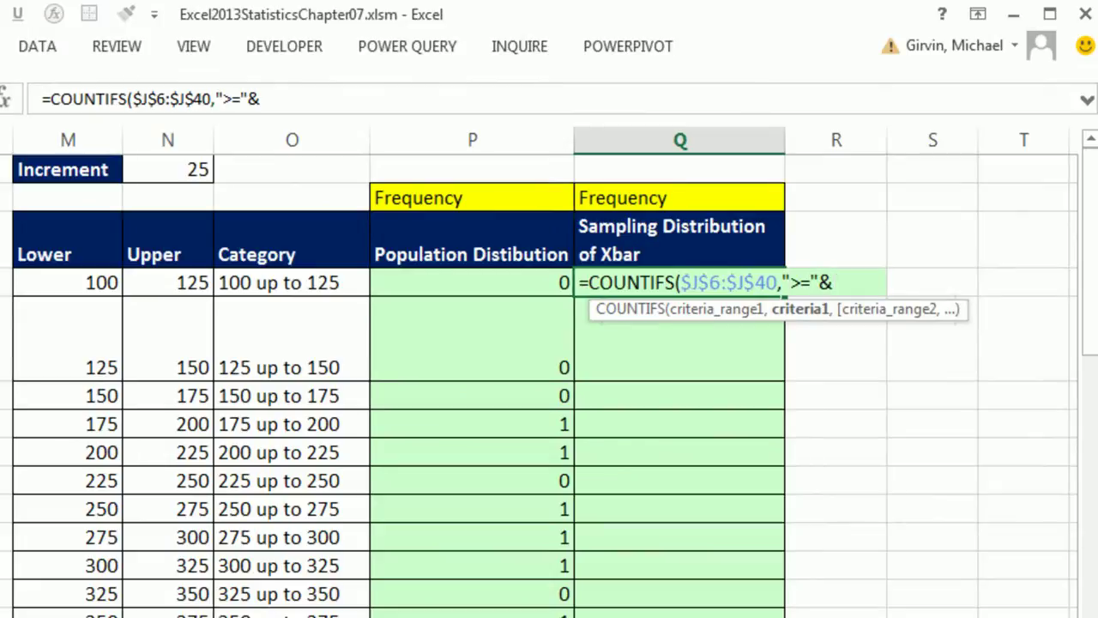
{"action": "type", "text": ">=\"&"}
{"action": "left_click", "coordinate": [68, 289]}
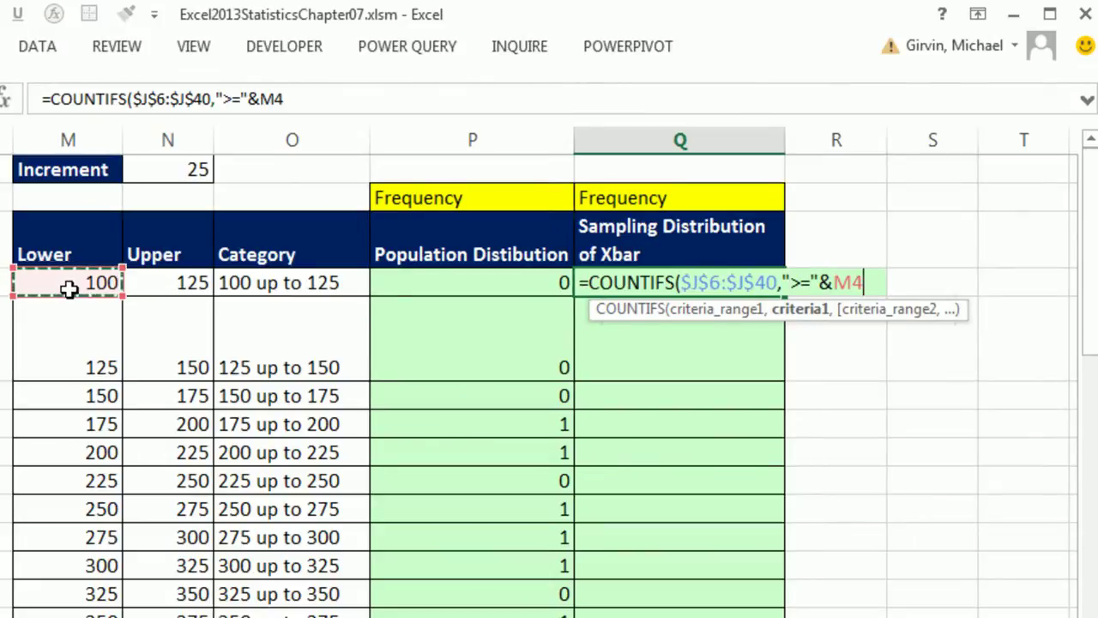
- Reuse $J$6:$J$40 as the second COUNTIFS criteria range, with "<"&N4 as the criterion for the upper limit
{"action": "left_click", "coordinate": [707, 316]}
{"action": "key", "text": "ctrl+c"}
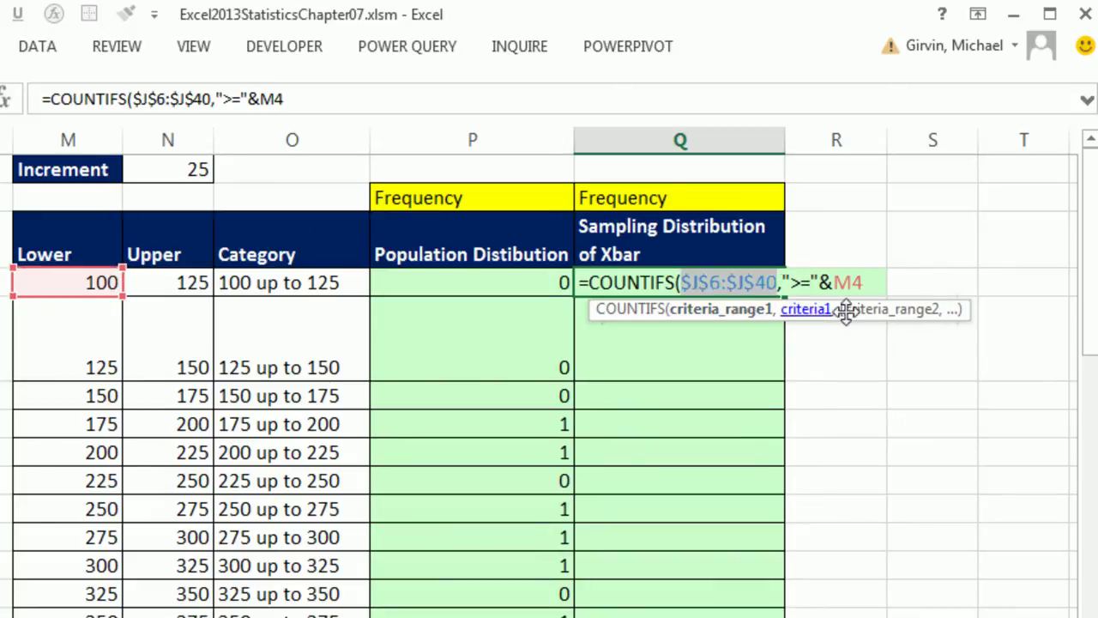
{"action": "left_click", "coordinate": [869, 290]}
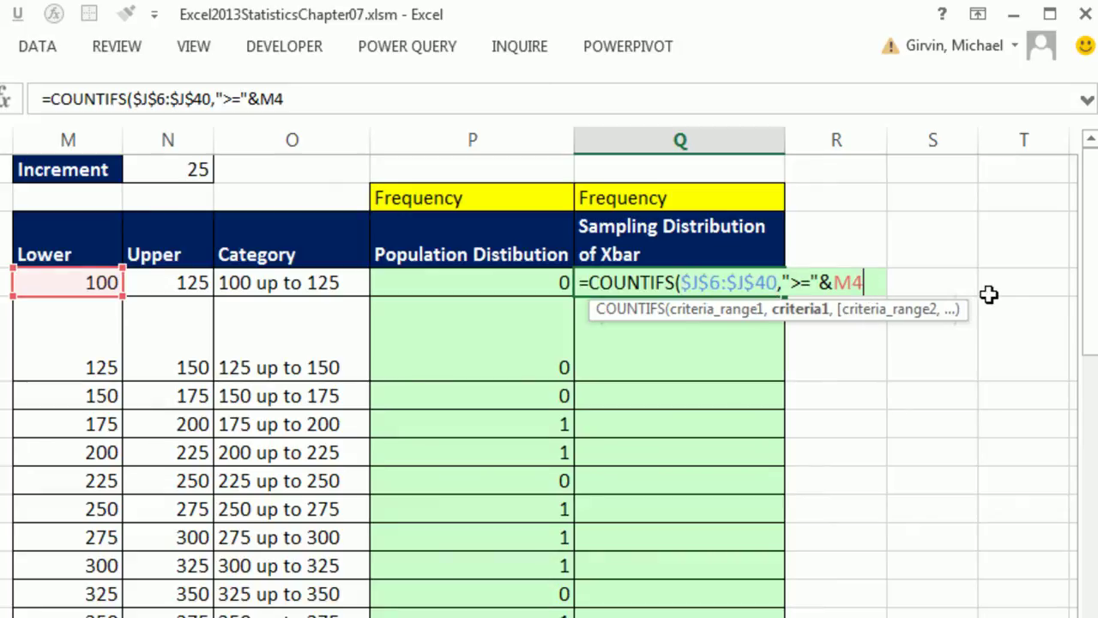
{"action": "type", "text": ","}
{"action": "key", "text": "ctrl+v"}
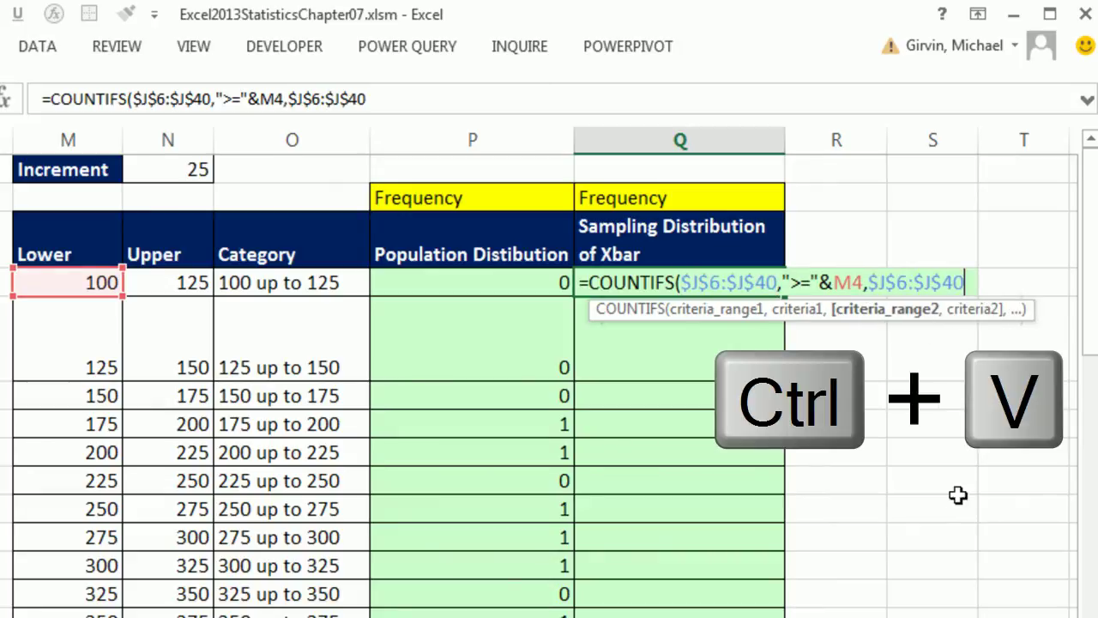
{"action": "type", "text": ",\""}
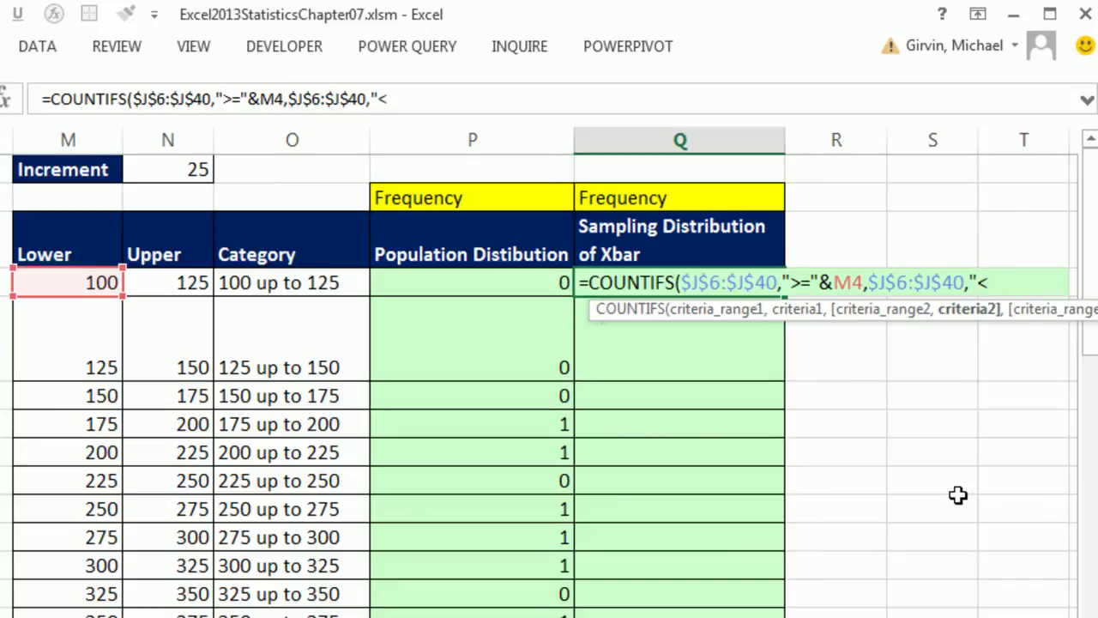
{"action": "type", "text": "<\"&"}
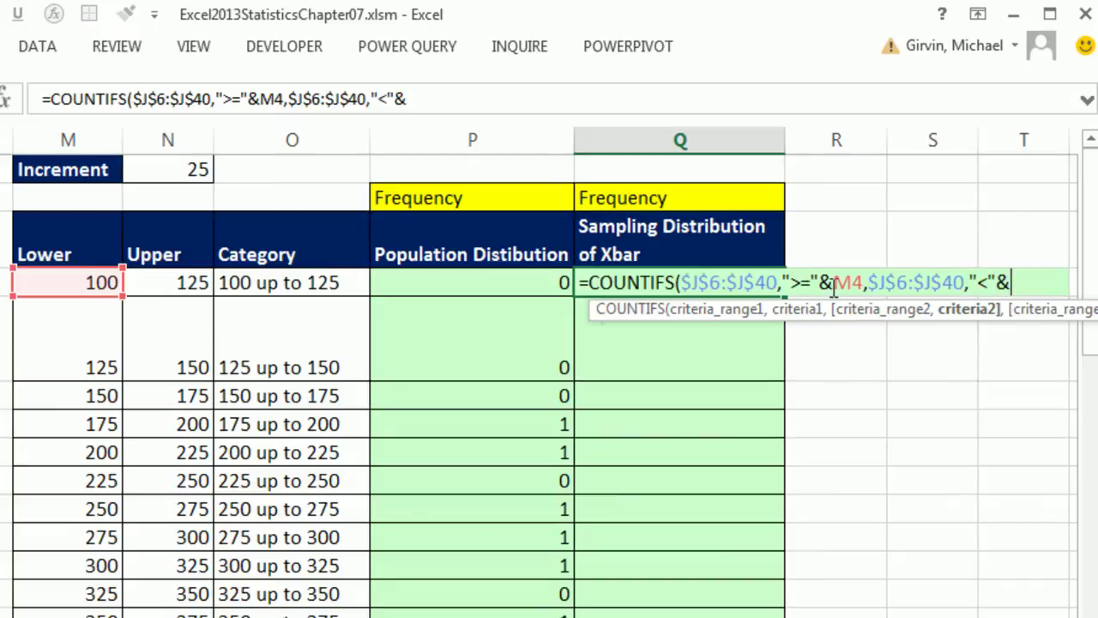
{"action": "left_click", "coordinate": [189, 284]}
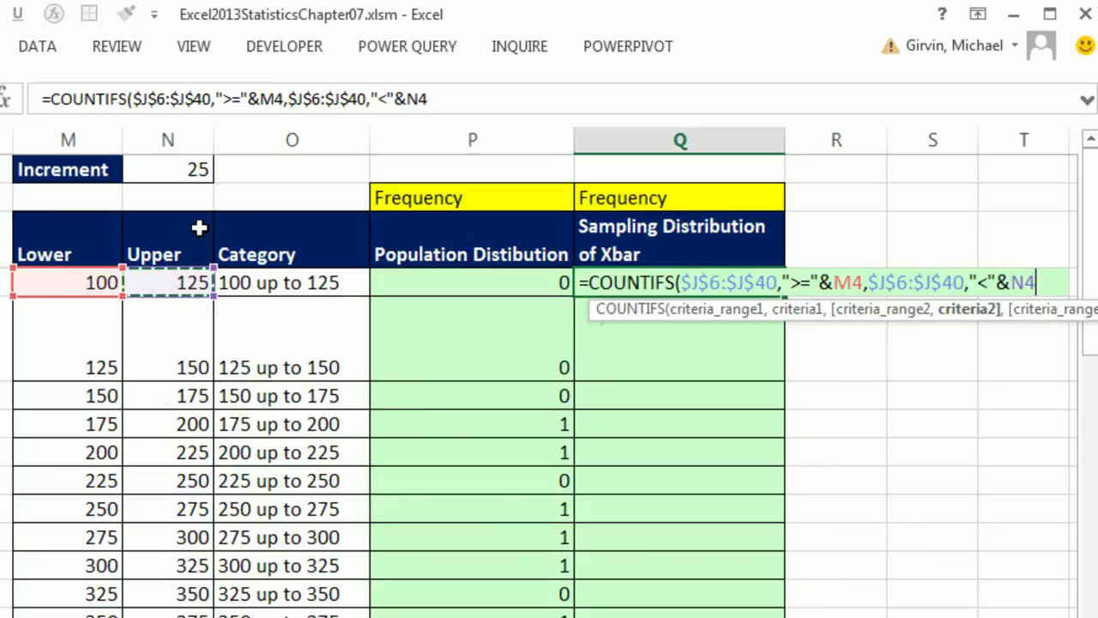
- Complete the COUNTIFS formula in Q4 and copy it down the Sampling Distribution of Xbar column through Q16
{"action": "type", "text": ")"}
{"action": "key", "text": "ctrl+Return"}
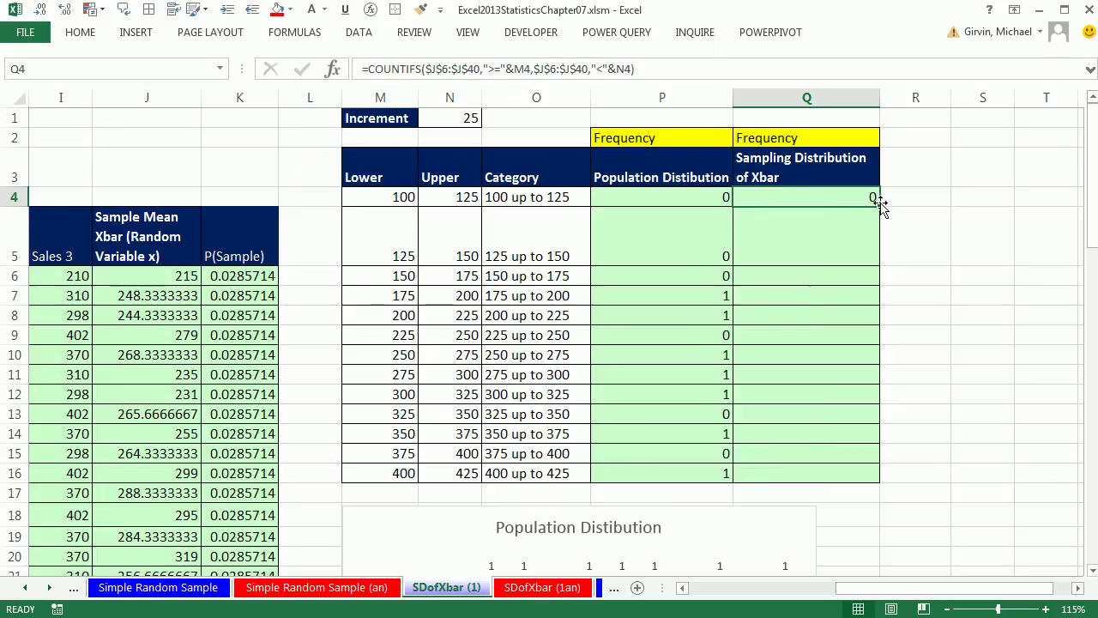
{"action": "double_click", "coordinate": [880, 205]}
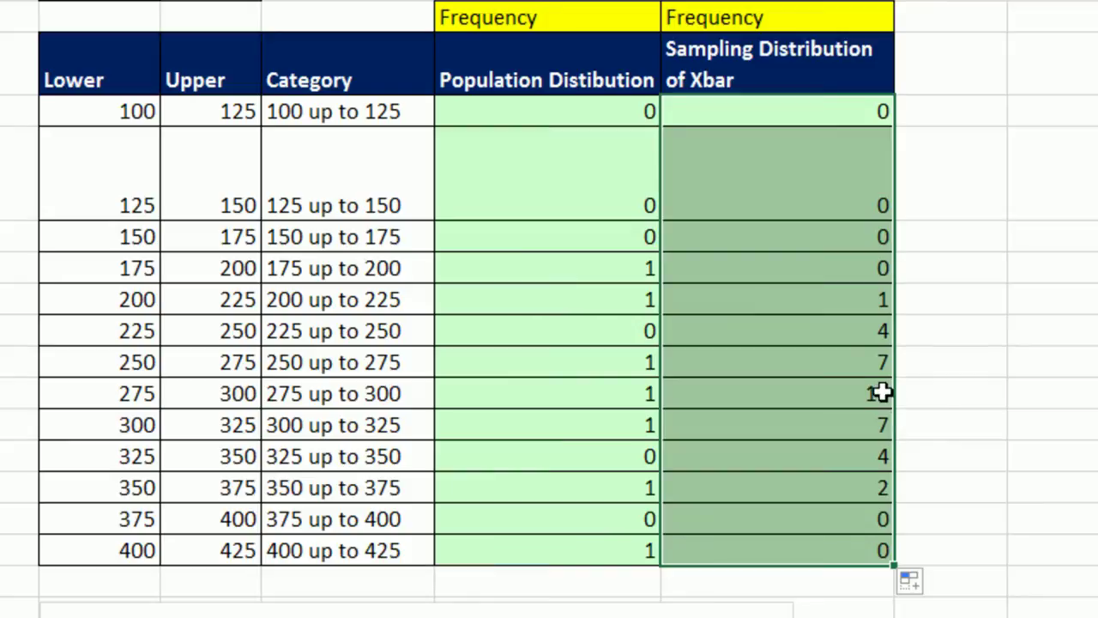
- Examine how the Xbar frequencies are spread around the 275 up to 300 category
{"action": "left_click", "coordinate": [882, 393]}
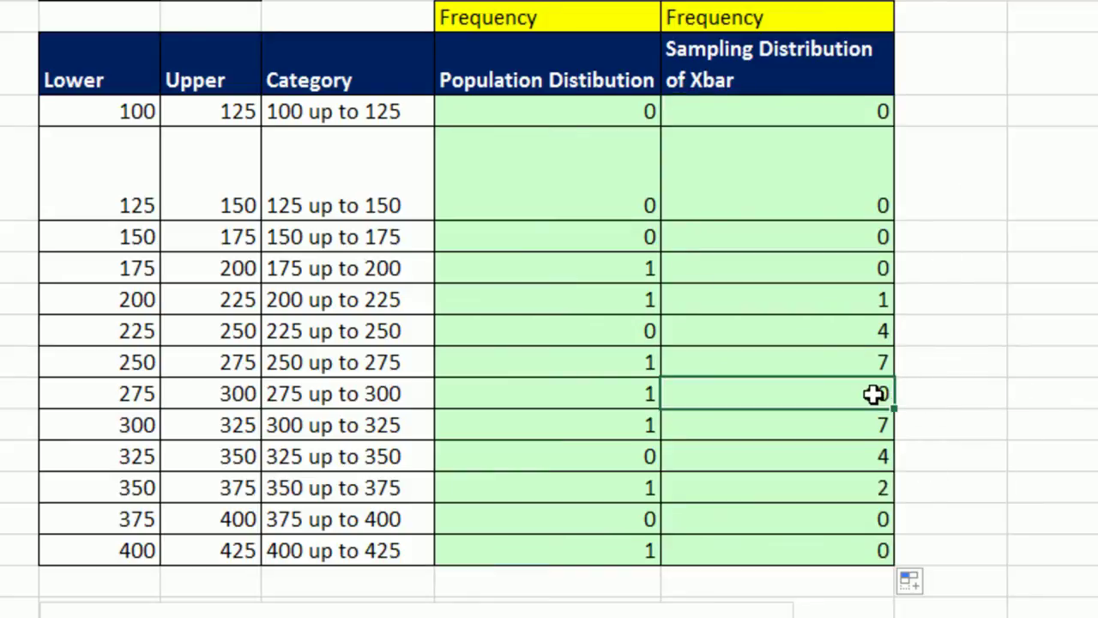
{"action": "left_click", "coordinate": [871, 360]}
{"action": "left_click", "coordinate": [858, 422]}
{"action": "left_click", "coordinate": [855, 457]}
{"action": "left_click", "coordinate": [854, 329]}
{"action": "left_click", "coordinate": [864, 296]}
{"action": "left_click", "coordinate": [863, 483]}
- Insert a clustered column chart from the categories in O3:O16 and the Xbar frequencies in Q3:Q16
{"action": "left_click_drag", "start_coordinate": [363, 56], "coordinate": [355, 544]}
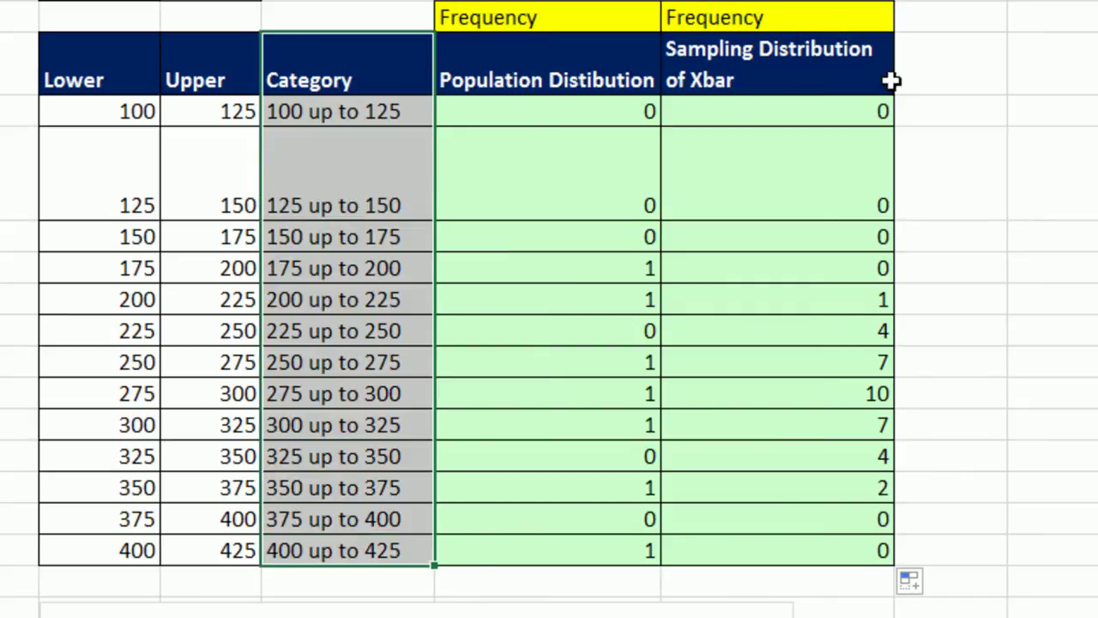
{"action": "left_click_drag", "start_coordinate": [758, 67], "coordinate": [767, 543]}
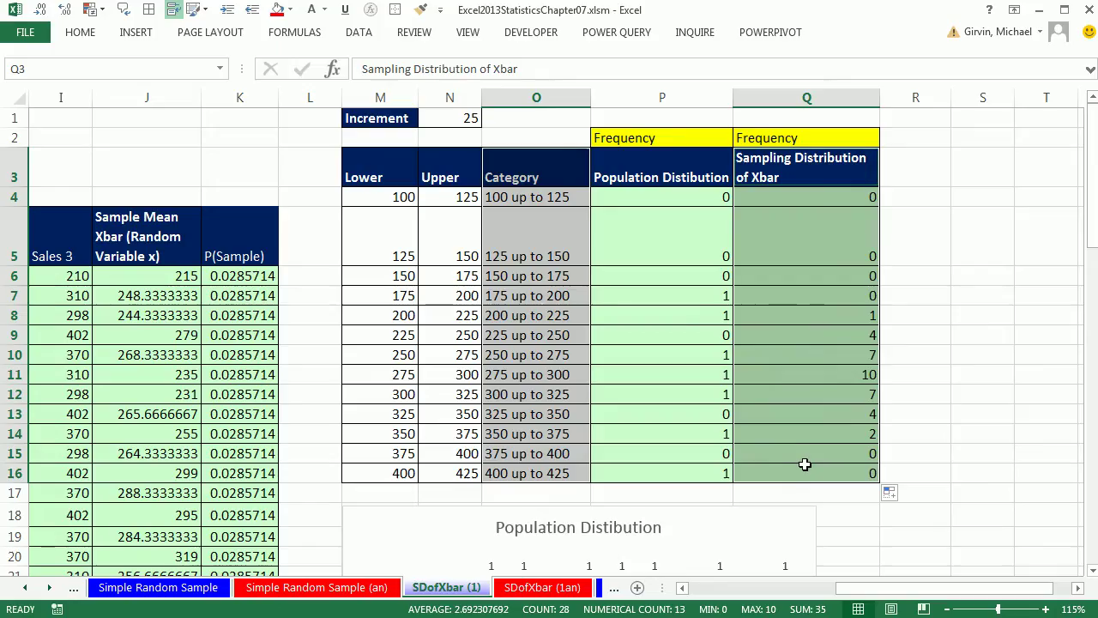
{"action": "left_click", "coordinate": [135, 32]}
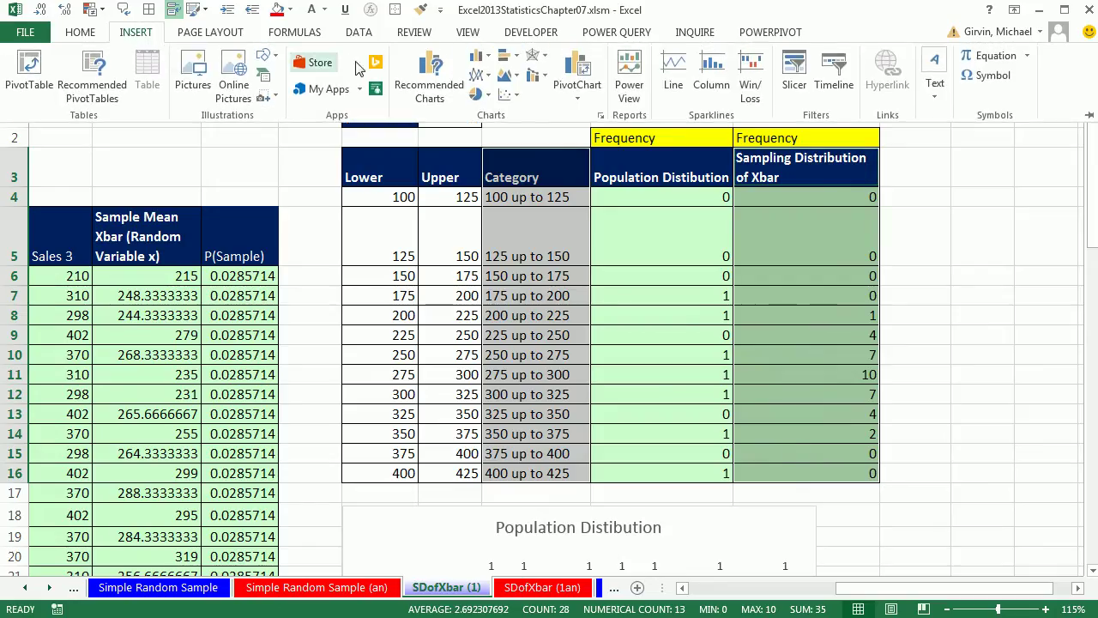
{"action": "left_click", "coordinate": [479, 56]}
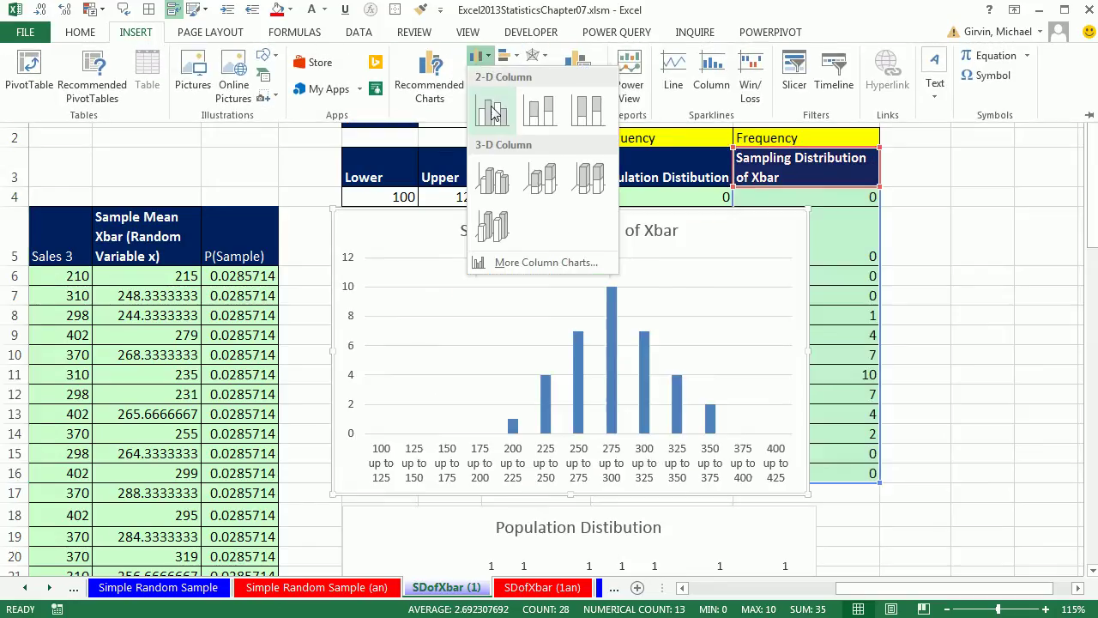
{"action": "left_click", "coordinate": [491, 111]}
- Remove the horizontal gridlines and the vertical axis from the Sampling Distribution of Xbar chart
{"action": "left_click", "coordinate": [498, 291]}
{"action": "key", "text": "Delete"}
{"action": "left_click", "coordinate": [353, 287]}
{"action": "key", "text": "Delete"}
- Close the gaps between the columns of the Sampling Distribution of Xbar chart and give them a solid line border
{"action": "left_click", "coordinate": [605, 373]}
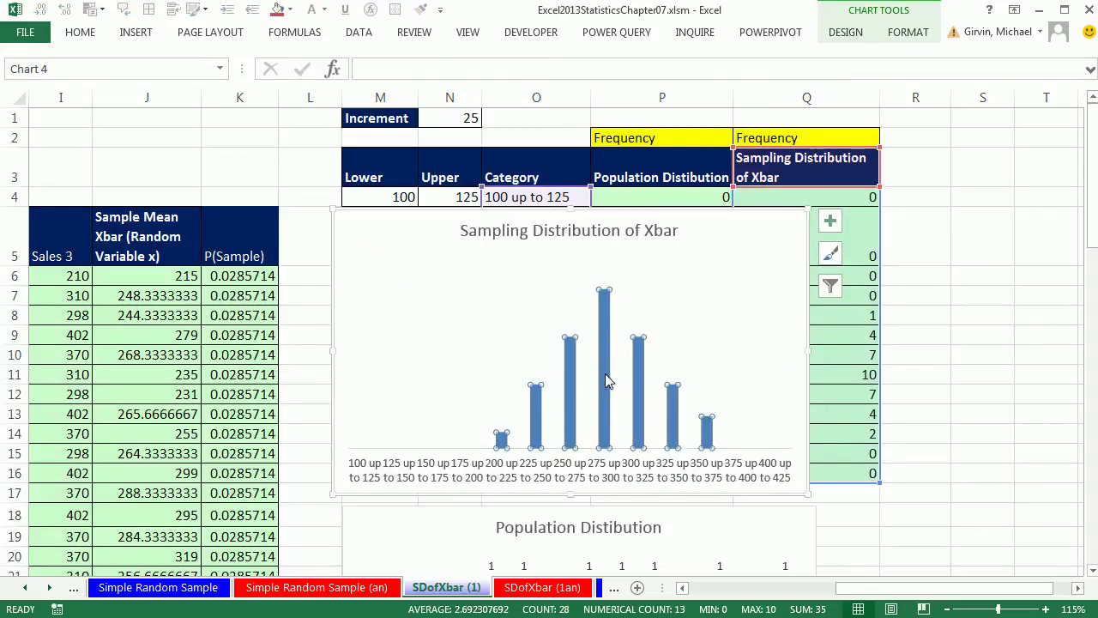
{"action": "key", "text": "ctrl+1"}
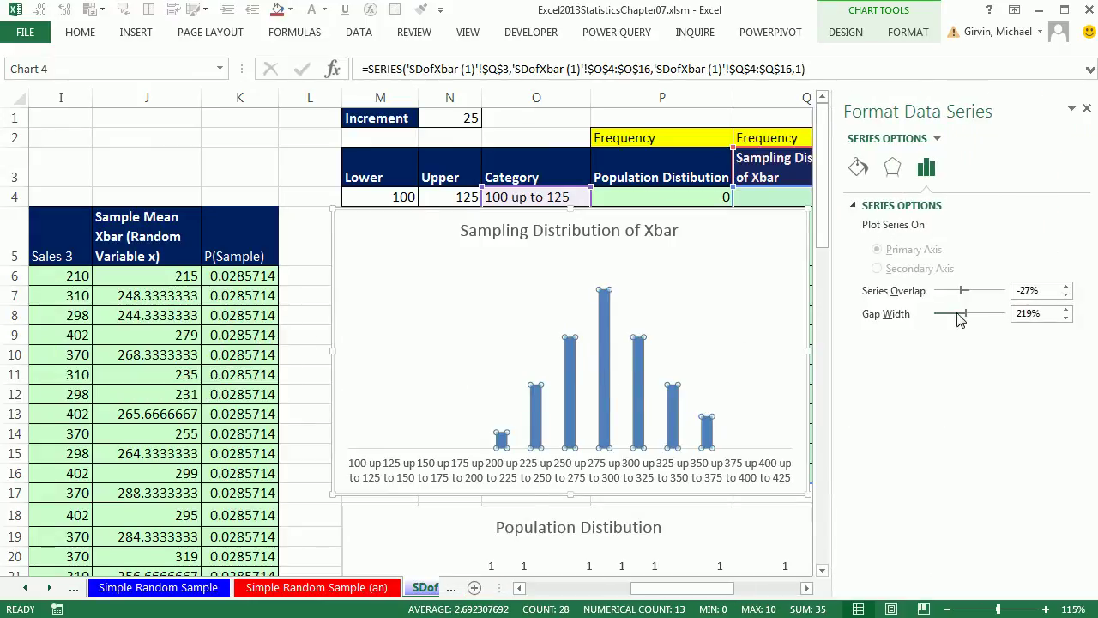
{"action": "left_click_drag", "start_coordinate": [941, 319], "coordinate": [935, 316]}
{"action": "left_click", "coordinate": [858, 167]}
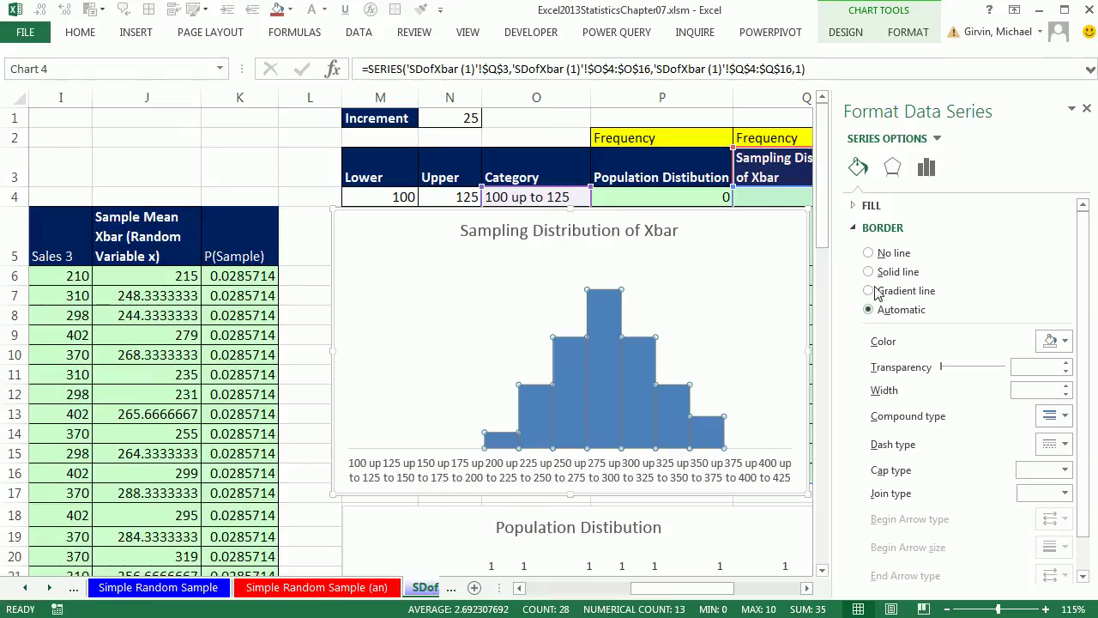
{"action": "left_click", "coordinate": [869, 272]}
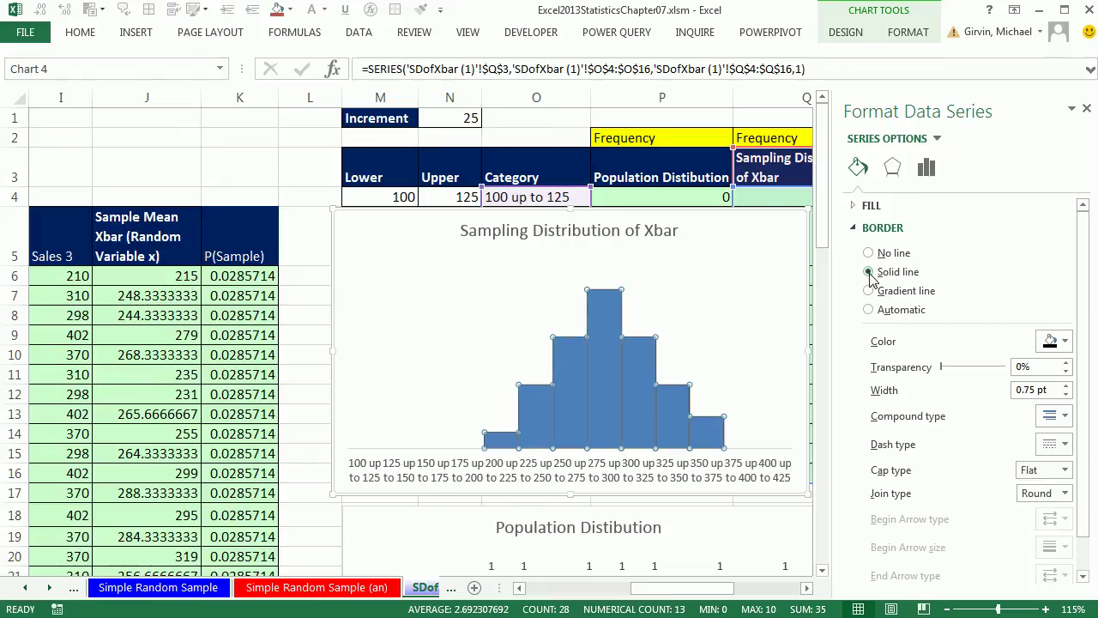
{"action": "left_click", "coordinate": [1087, 110]}
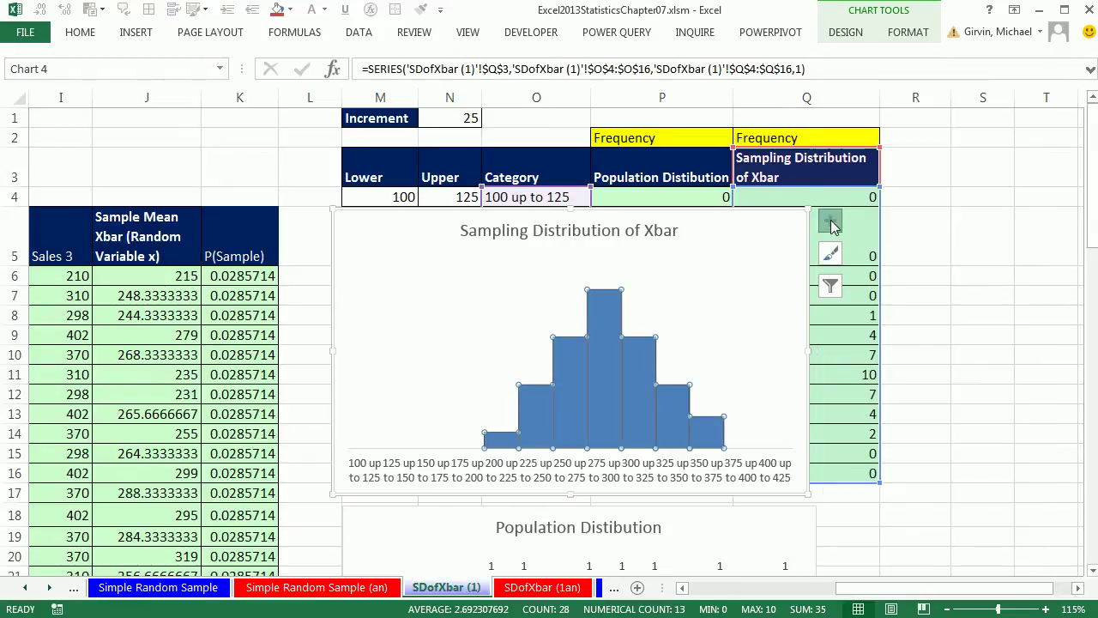
- Add axis titles to the Sampling Distribution of Xbar chart and link the vertical axis title to the Frequency label in Q2
{"action": "left_click", "coordinate": [830, 221]}
{"action": "left_click", "coordinate": [874, 258]}
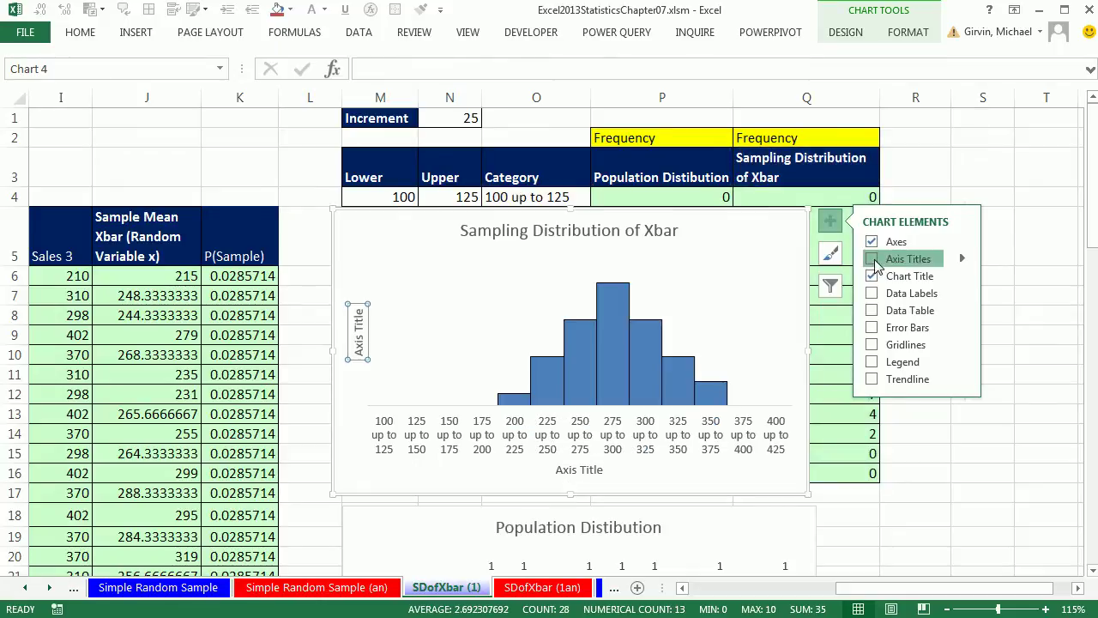
{"action": "type", "text": "="}
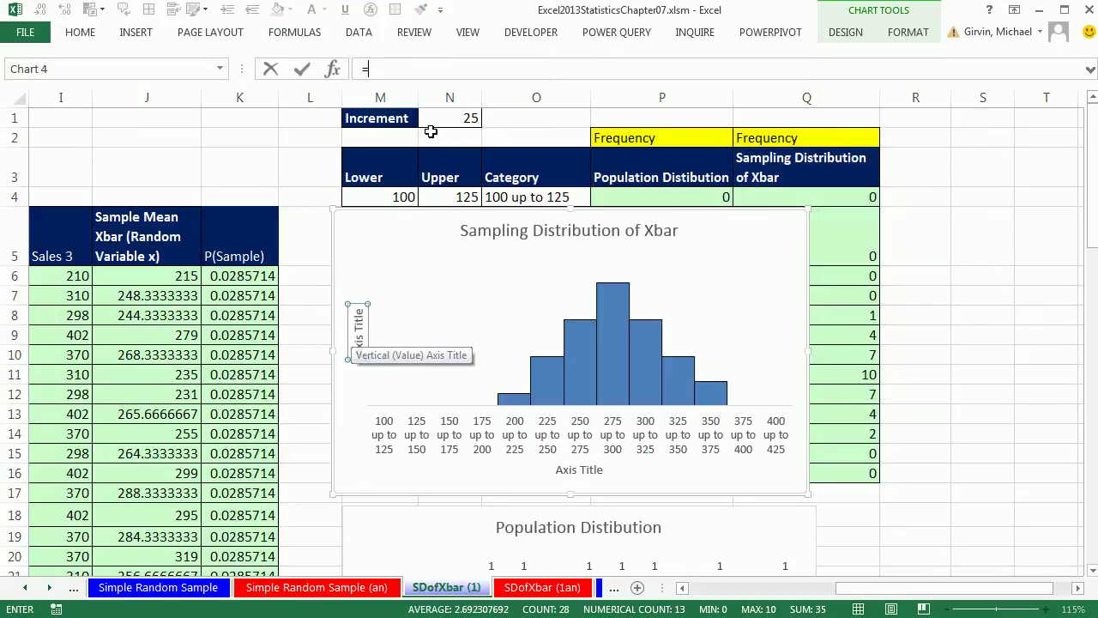
{"action": "left_click", "coordinate": [791, 144]}
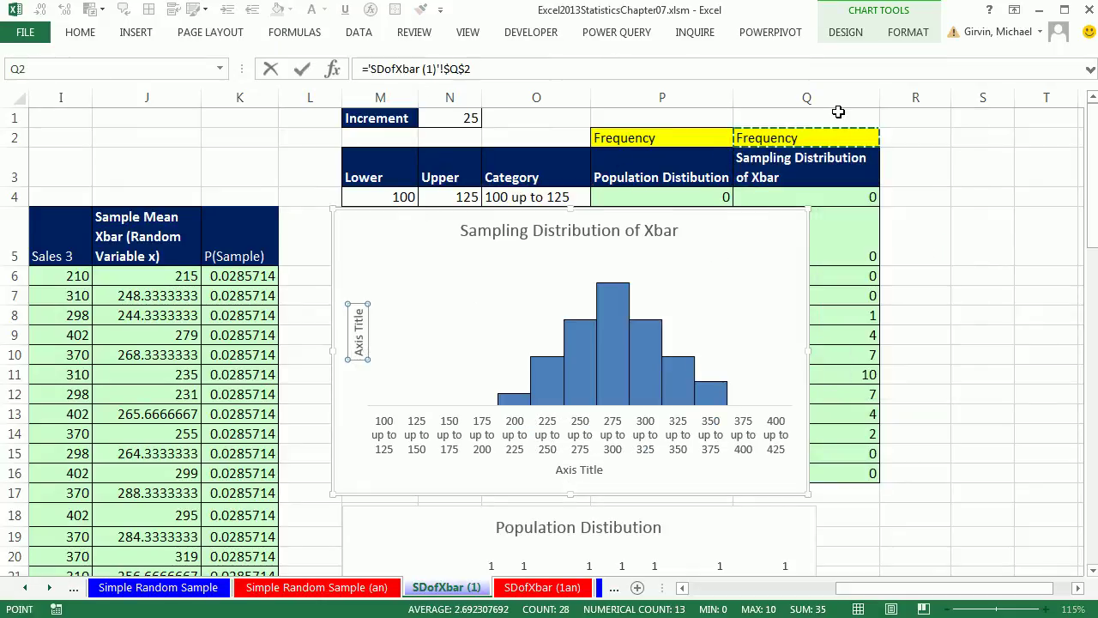
{"action": "key", "text": "Return"}
- Link the horizontal axis title of the Xbar chart to the sample mean header in J5
{"action": "left_click", "coordinate": [578, 470]}
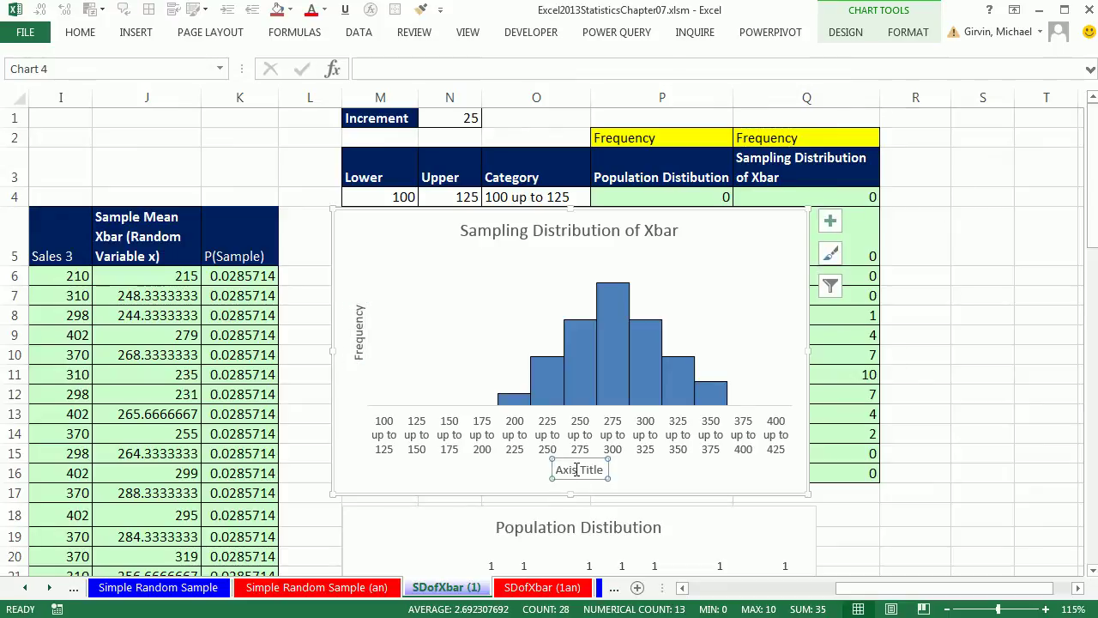
{"action": "type", "text": "="}
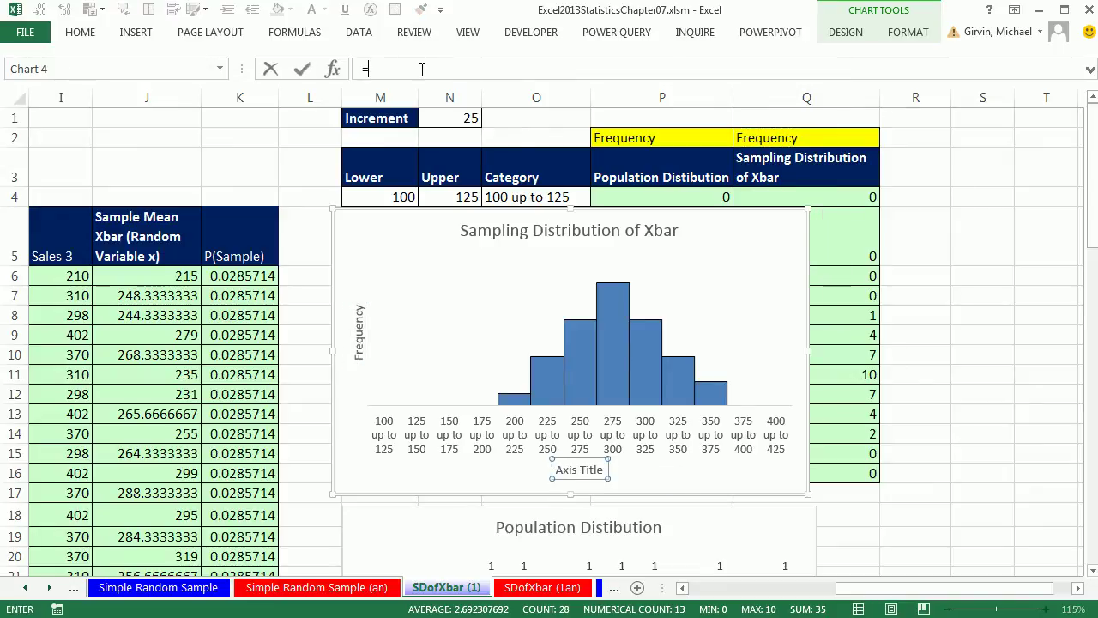
{"action": "left_click", "coordinate": [150, 227]}
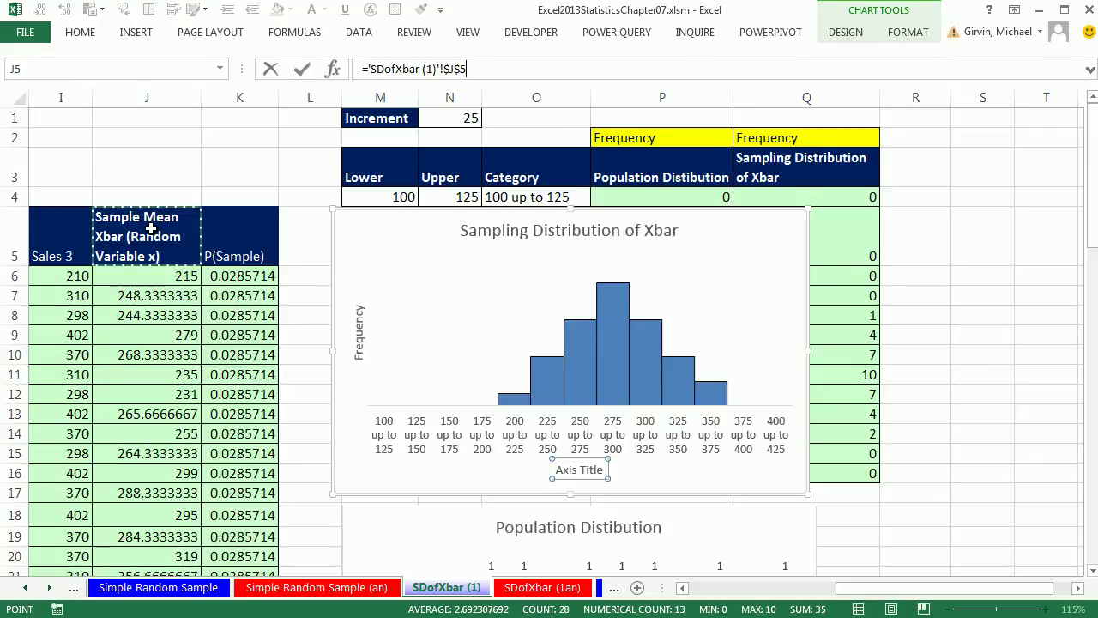
{"action": "key", "text": "Return"}
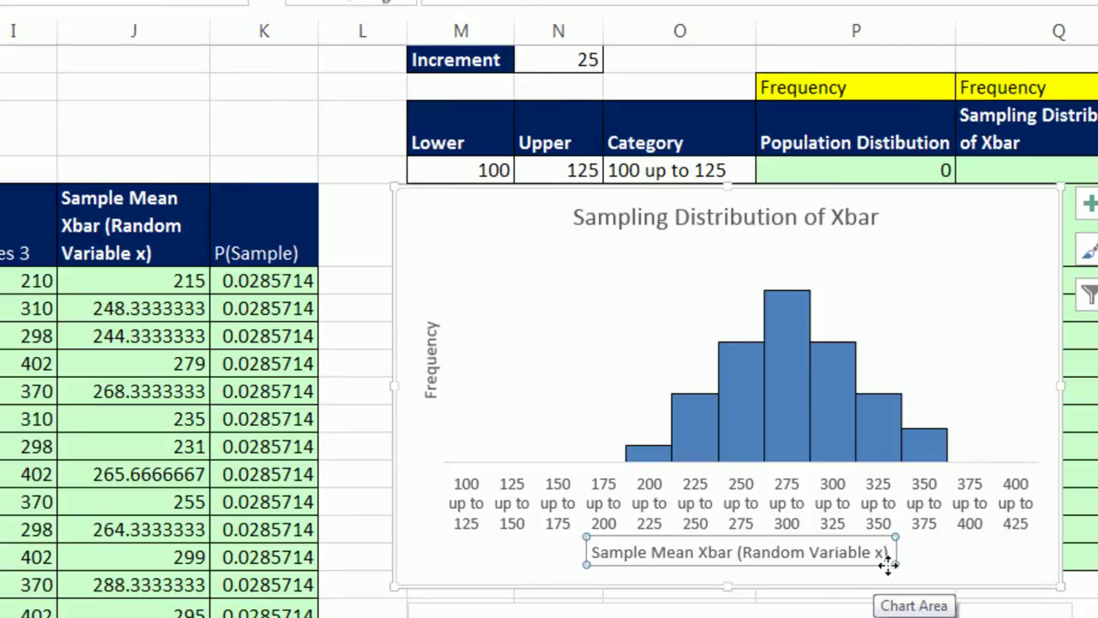
- Edit the header in J5 to read "Sample Mean Xbar (Random Variable Xbar)"
{"action": "left_click", "coordinate": [141, 253]}
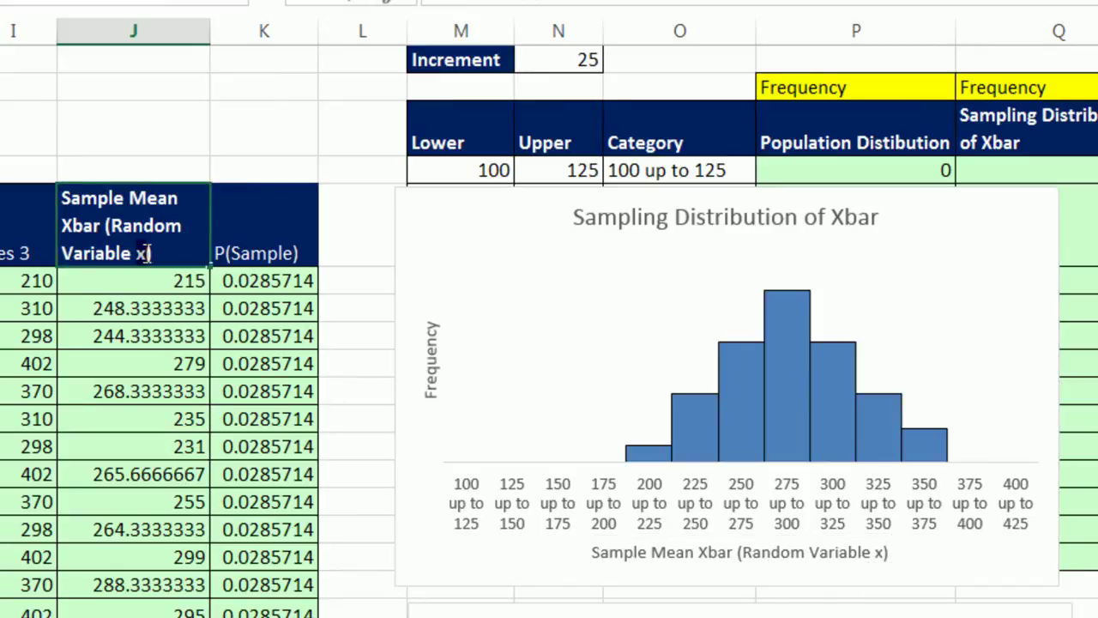
{"action": "key", "text": "BackSpace"}
{"action": "type", "text": "Xbar"}
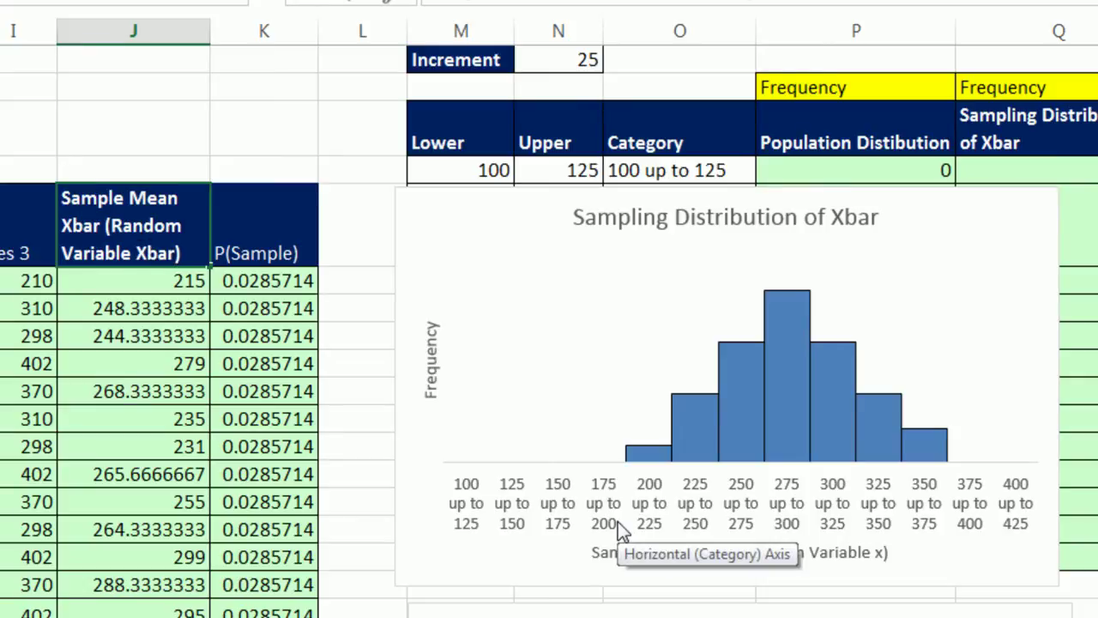
{"action": "key", "text": "Return"}
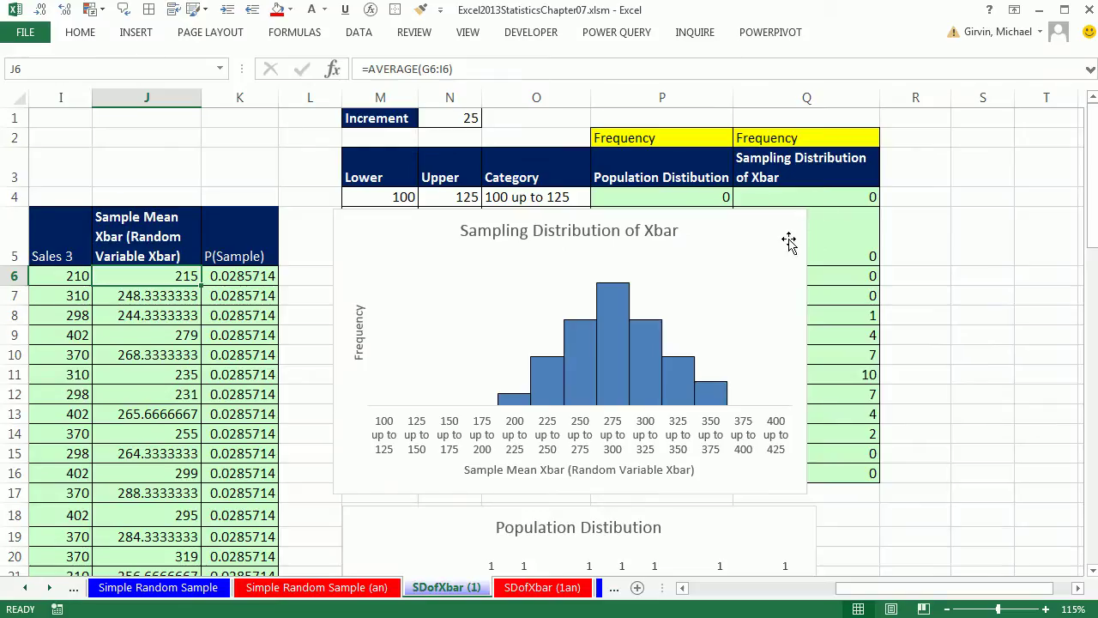
- Add data labels to the columns of the Sampling Distribution of Xbar chart
{"action": "left_click", "coordinate": [1027, 228]}
{"action": "left_click", "coordinate": [1089, 205]}
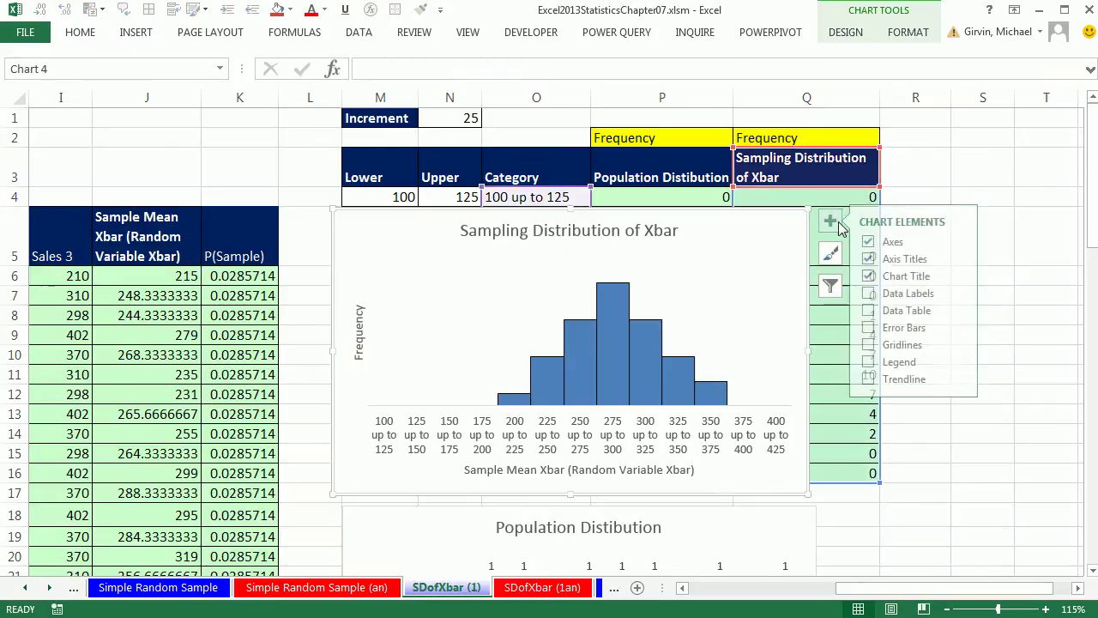
{"action": "left_click", "coordinate": [872, 293]}
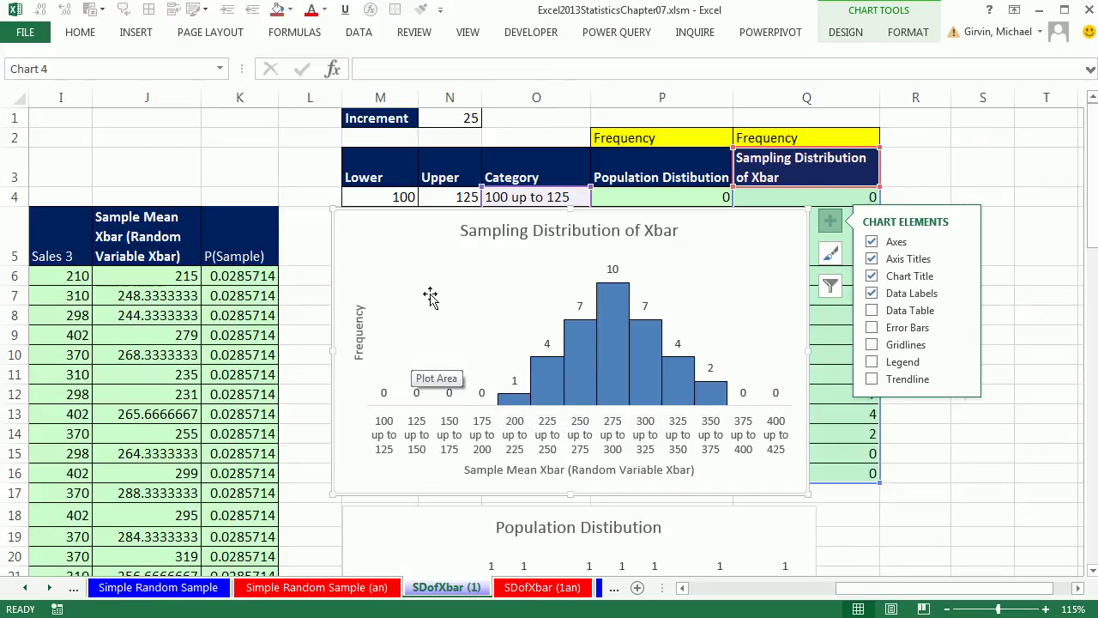
- Move the Sampling Distribution of Xbar chart beside the Population Distribution chart and fit both in view at 85% zoom
{"action": "left_click_drag", "start_coordinate": [348, 215], "coordinate": [867, 512]}
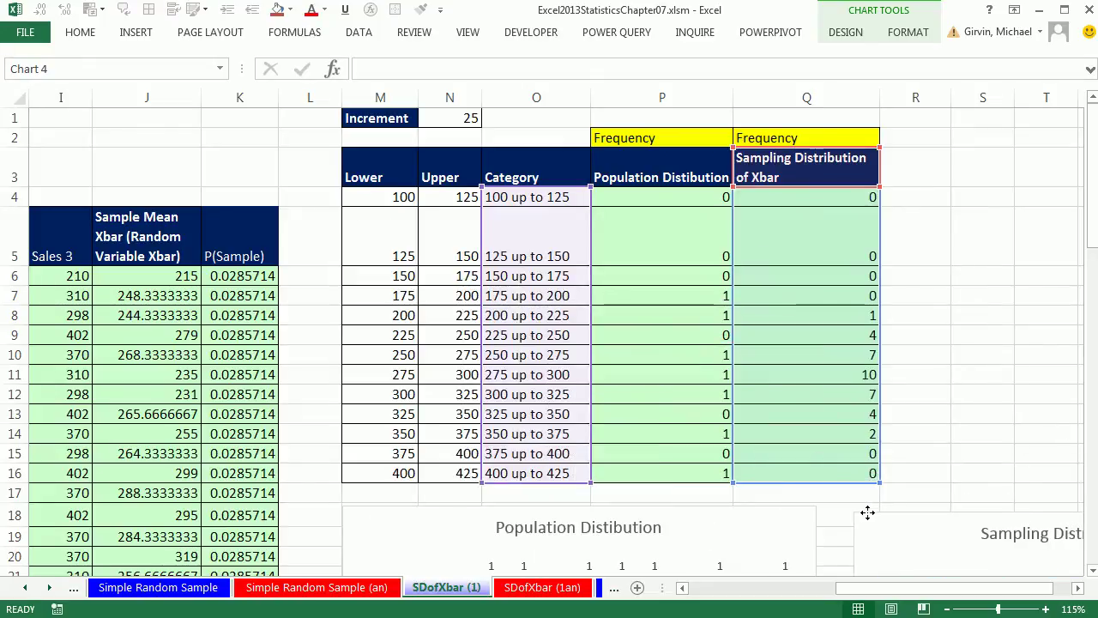
{"action": "scroll", "coordinate": [831, 500], "scroll_direction": "down", "scroll_amount": 1, "text": "ctrl"}
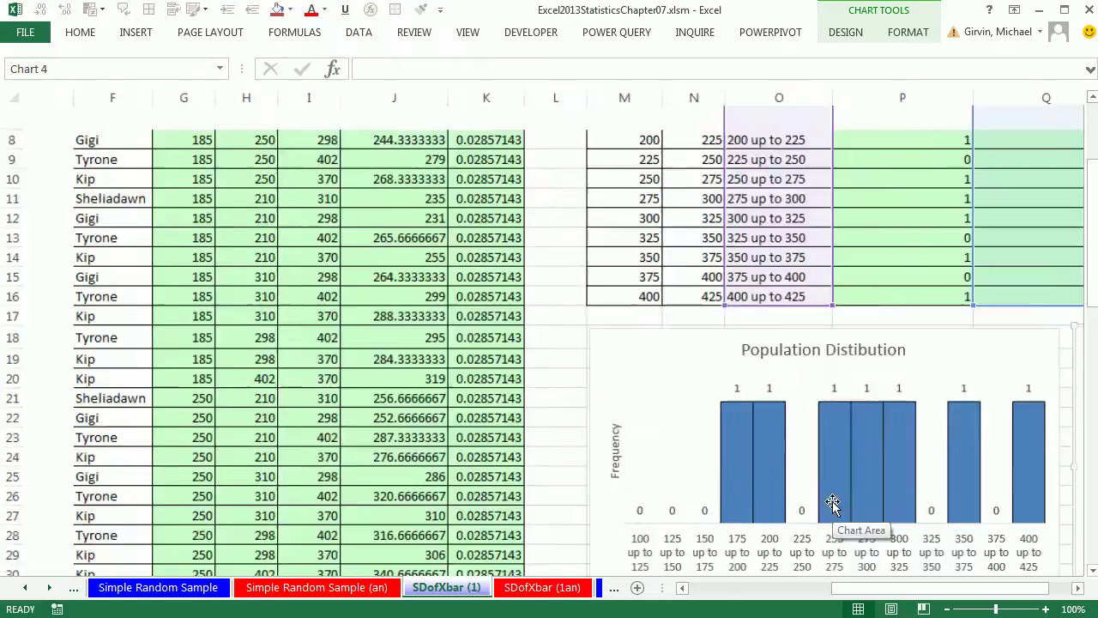
{"action": "scroll", "coordinate": [832, 504], "scroll_direction": "down", "scroll_amount": 1, "text": "ctrl"}
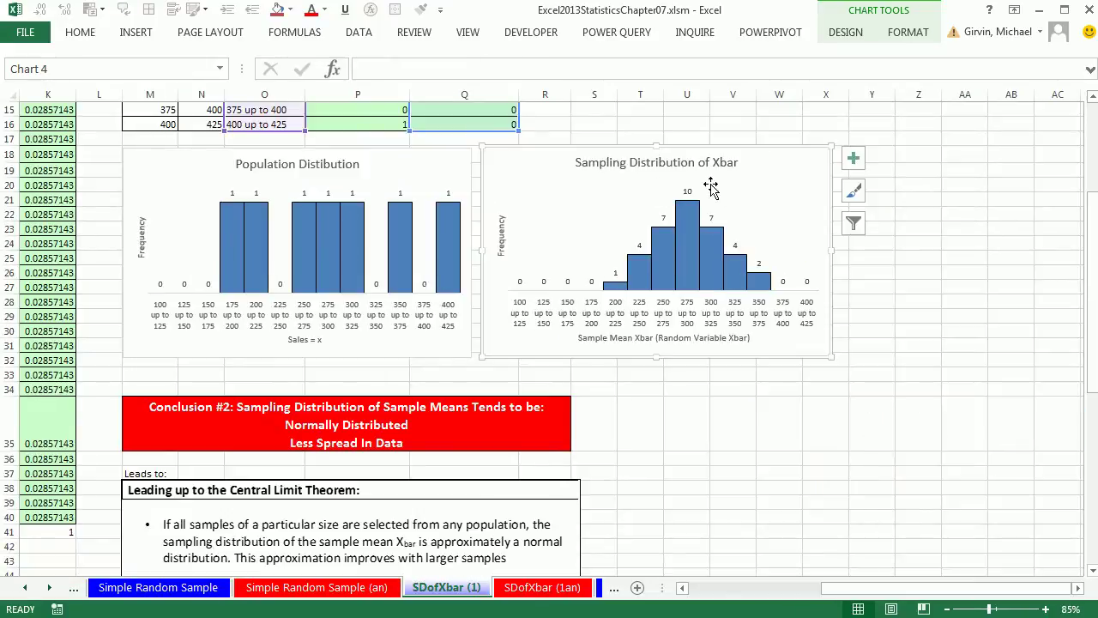
- Compare the shapes of the two histograms and read Conclusion #2 and the Central Limit Theorem notes below them
{"action": "scroll", "coordinate": [650, 443], "scroll_direction": "down", "scroll_amount": 1}
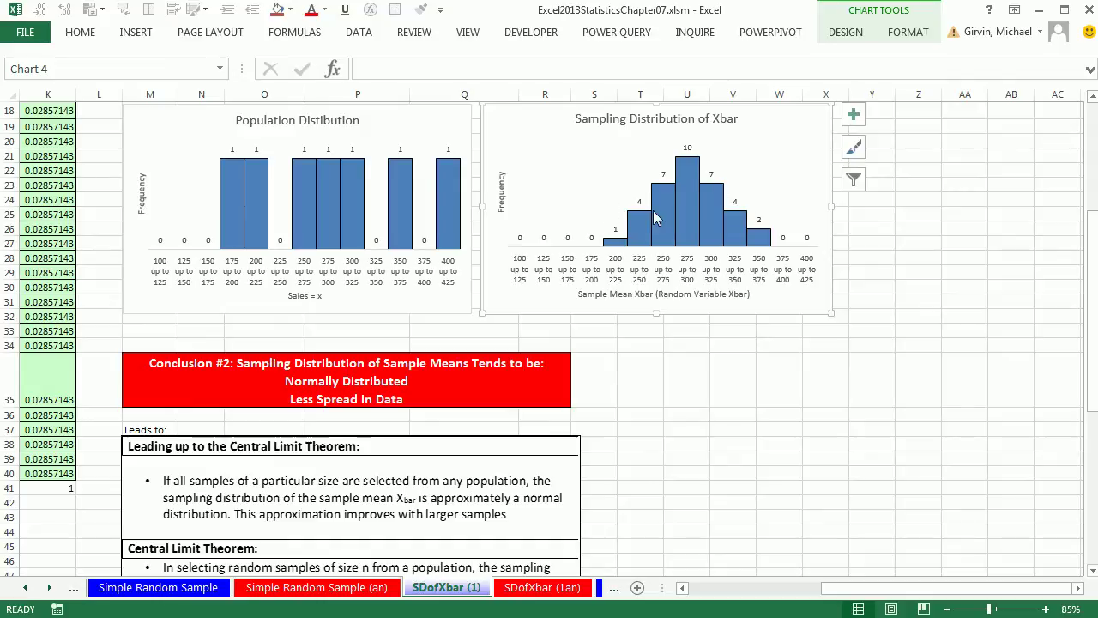
{"action": "left_click_drag", "start_coordinate": [836, 587], "coordinate": [752, 588]}
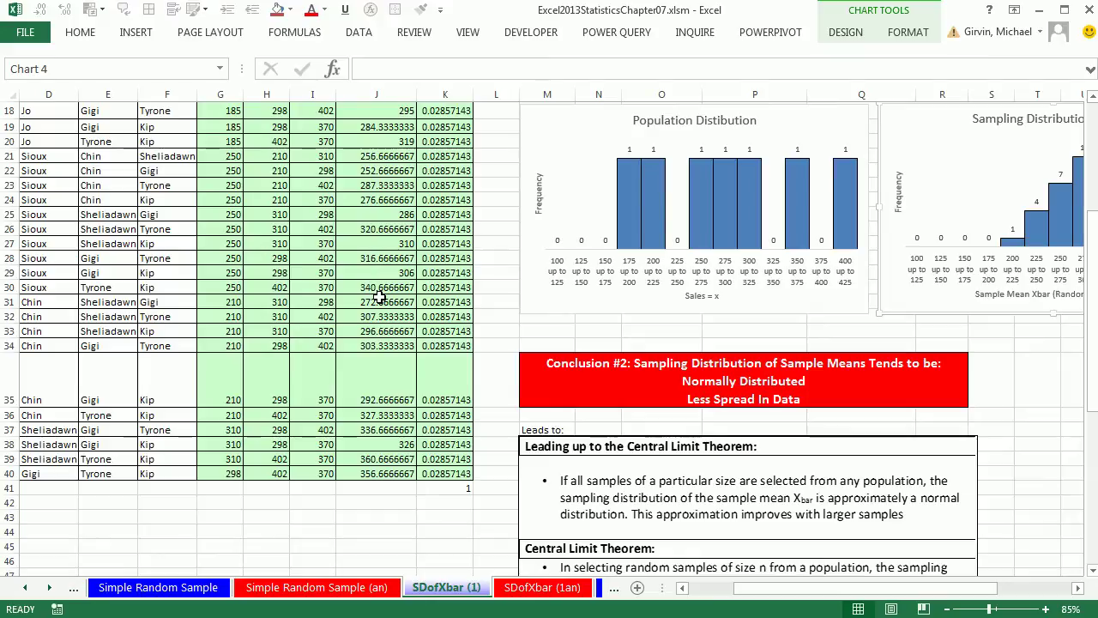
{"action": "left_click_drag", "start_coordinate": [861, 588], "coordinate": [944, 592]}
{"action": "scroll", "coordinate": [888, 415], "scroll_direction": "down", "scroll_amount": 5}
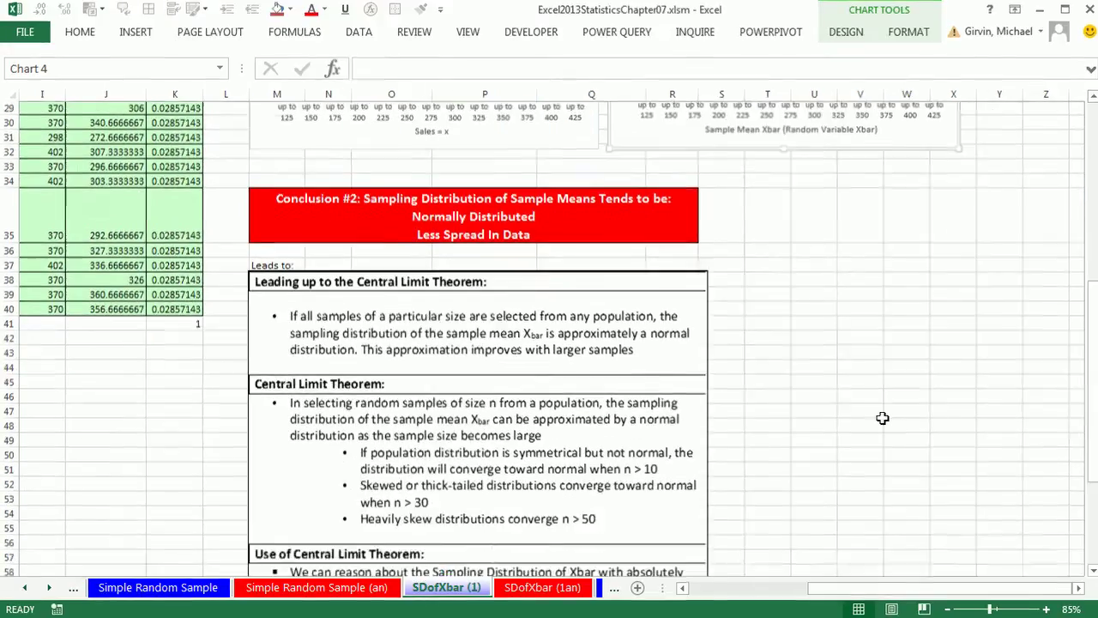
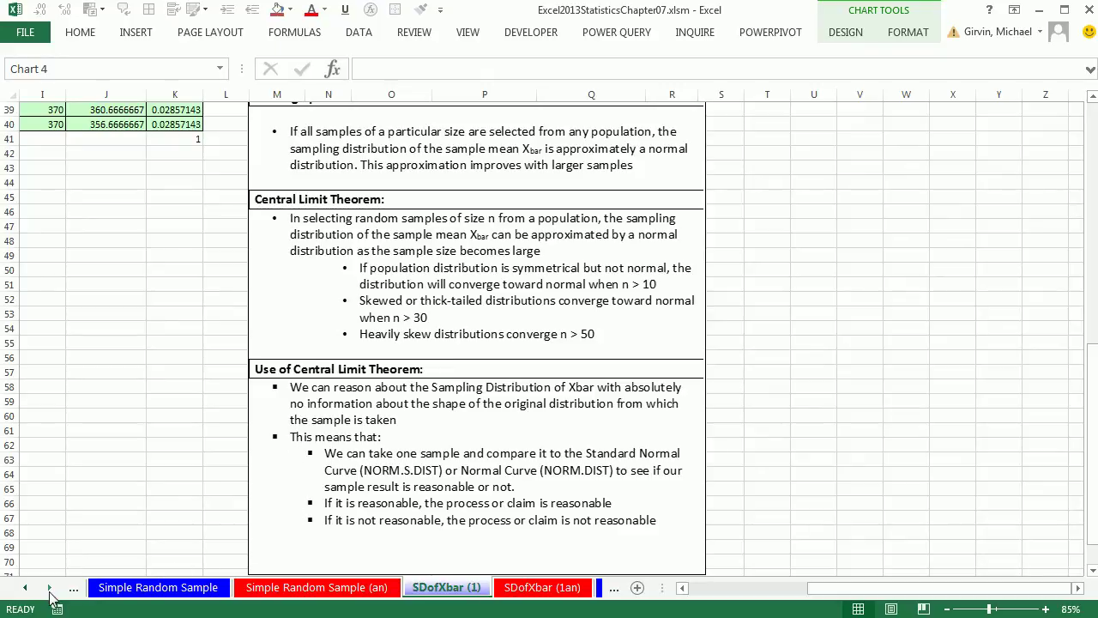
- Look over the larger population data on the SDofXbar(2) sheet and open the Combinations sheet
{"action": "left_click", "coordinate": [49, 588]}
{"action": "left_click", "coordinate": [49, 588]}
{"action": "left_click", "coordinate": [49, 588]}
{"action": "left_click", "coordinate": [49, 589]}
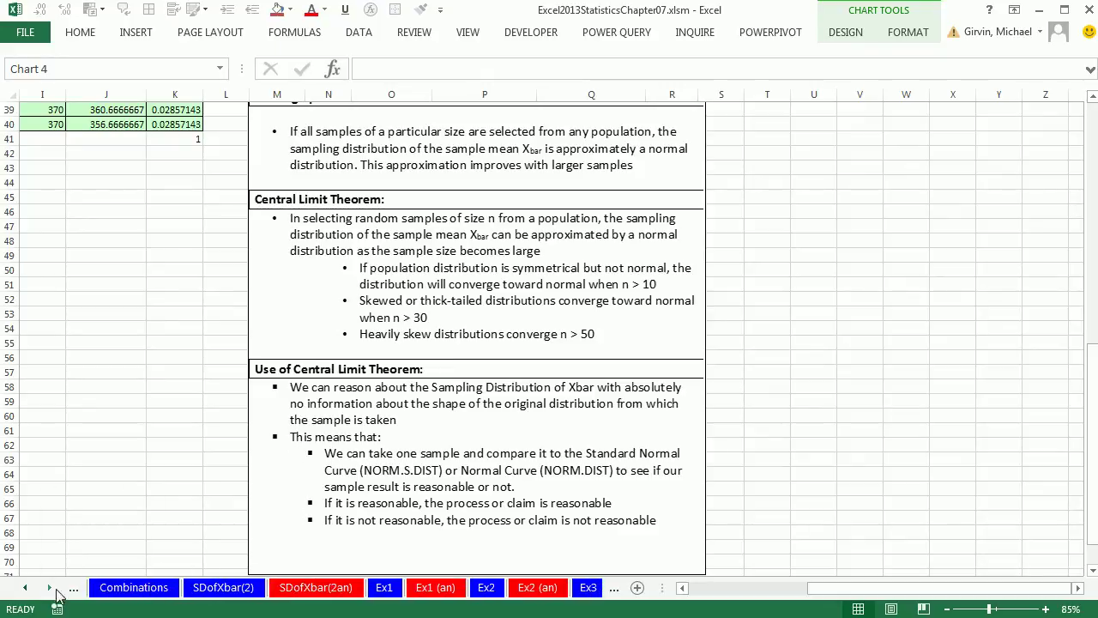
{"action": "left_click", "coordinate": [231, 595]}
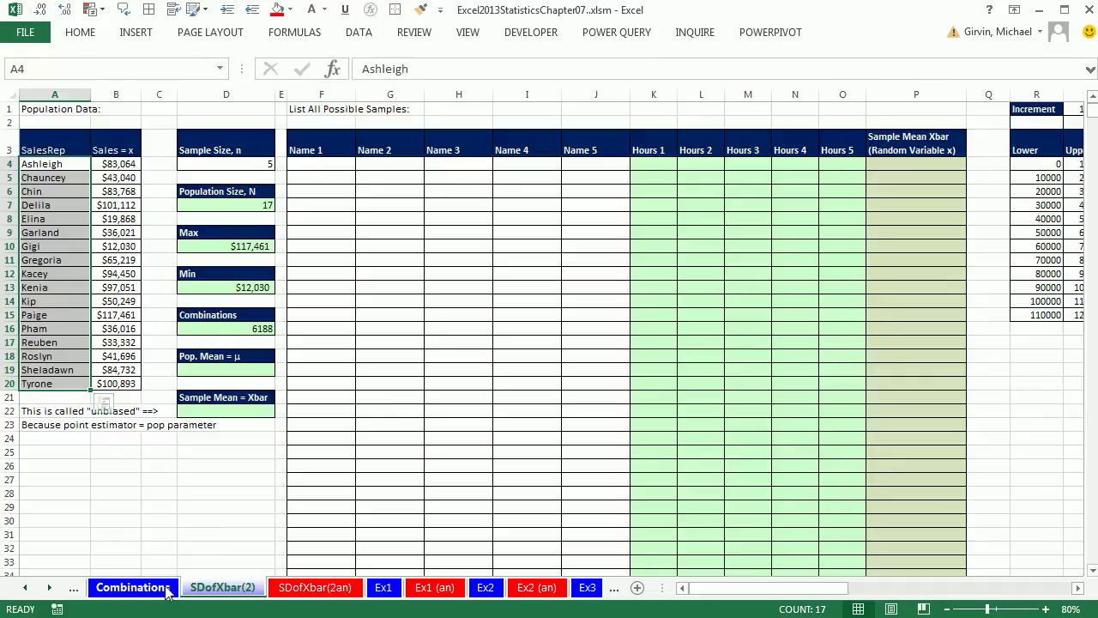
{"action": "left_click", "coordinate": [122, 592]}
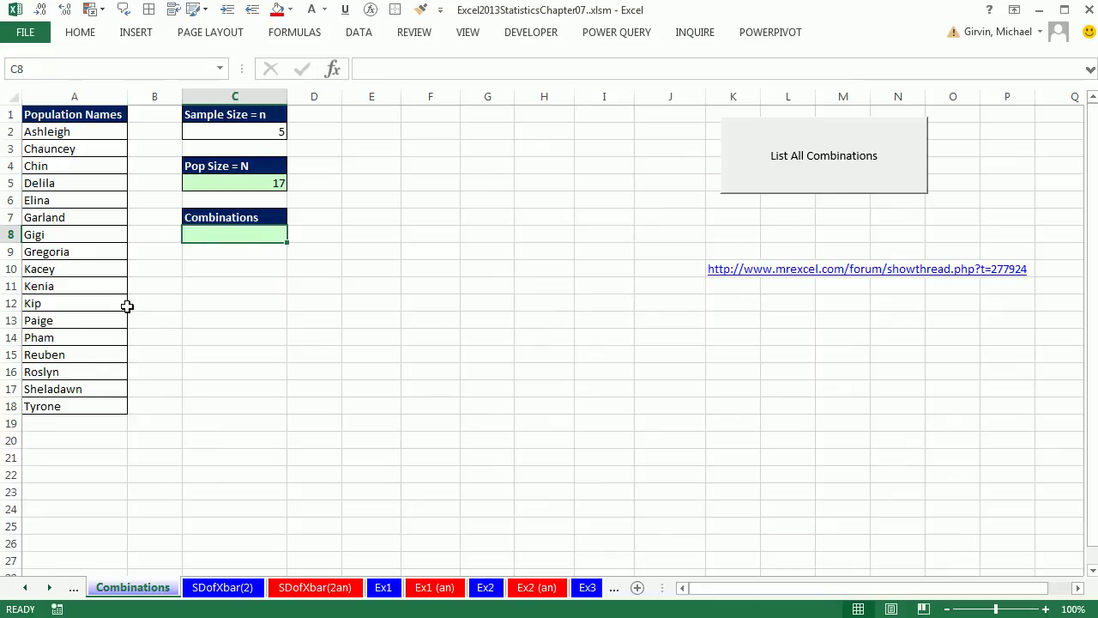
- Calculate the number of possible samples in C8 with =COMBIN(C5,C2), using the population size and sample size
{"action": "left_click", "coordinate": [252, 134]}
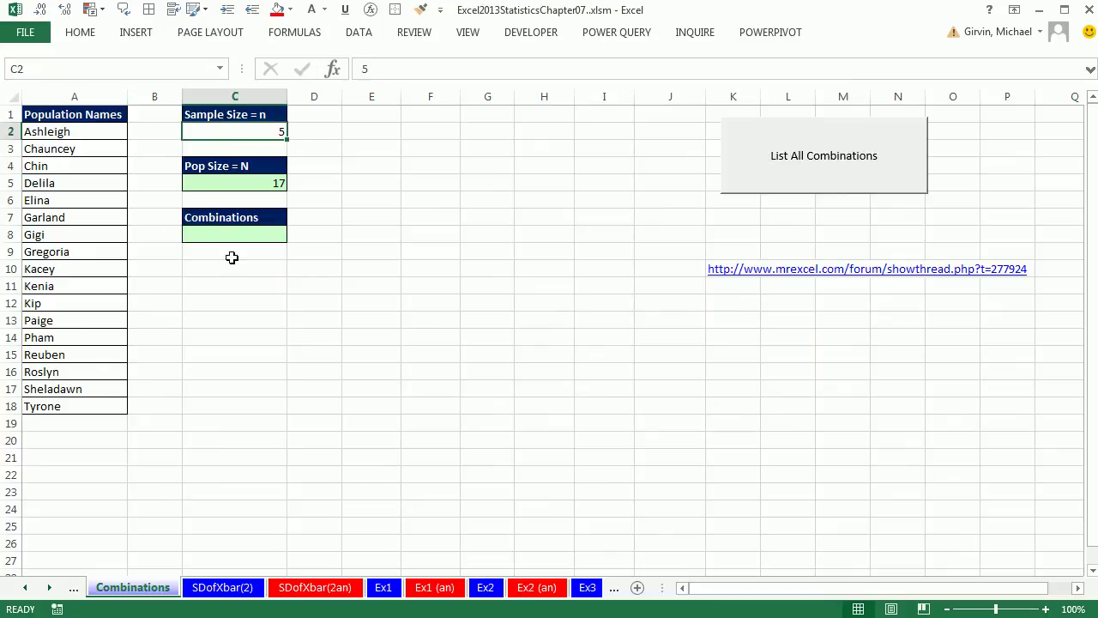
{"action": "left_click", "coordinate": [220, 233]}
{"action": "type", "text": "=com"}
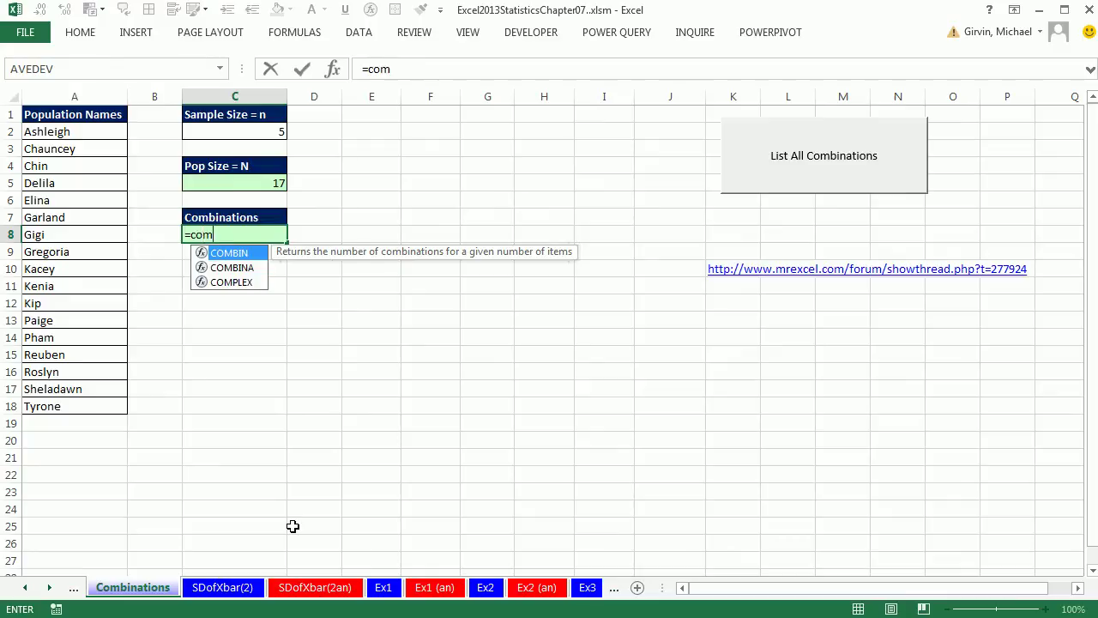
{"action": "key", "text": "Tab"}
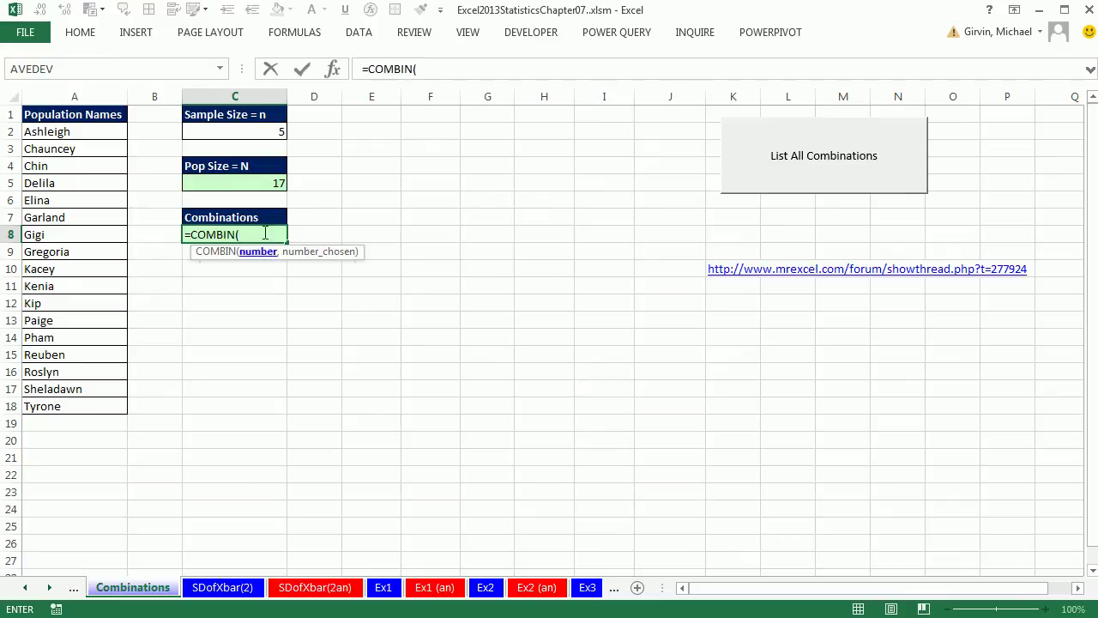
{"action": "left_click", "coordinate": [253, 186]}
{"action": "type", "text": ","}
{"action": "left_click", "coordinate": [266, 134]}
{"action": "key", "text": "ctrl+Return"}
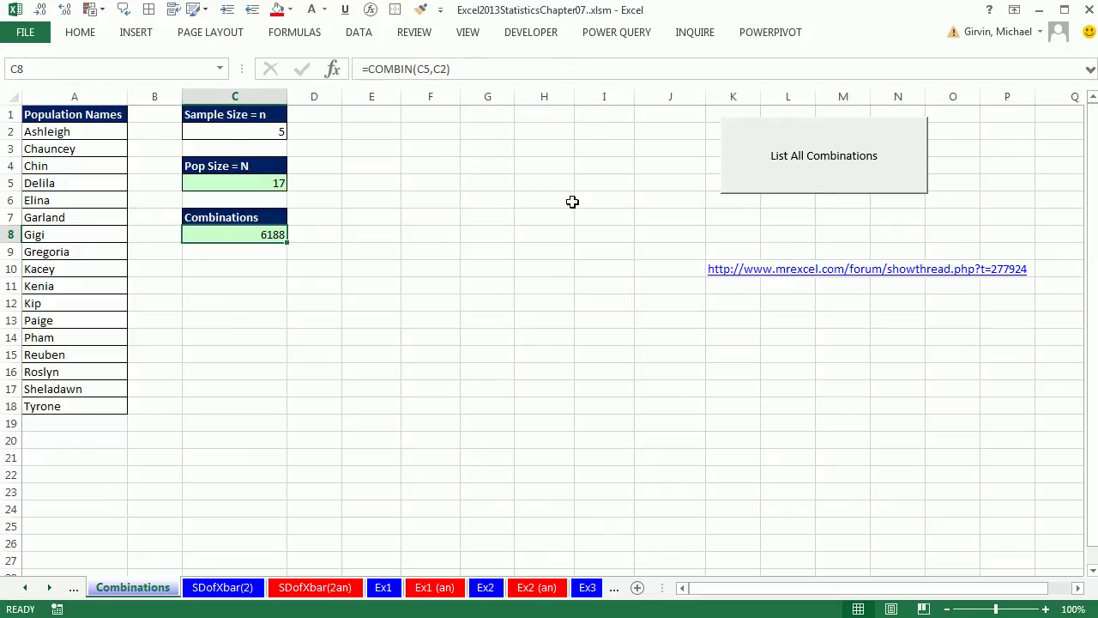
- Review the Population Names list and the sample size in C2, and select the empty cell E2
{"action": "left_click_drag", "start_coordinate": [69, 131], "coordinate": [48, 339]}
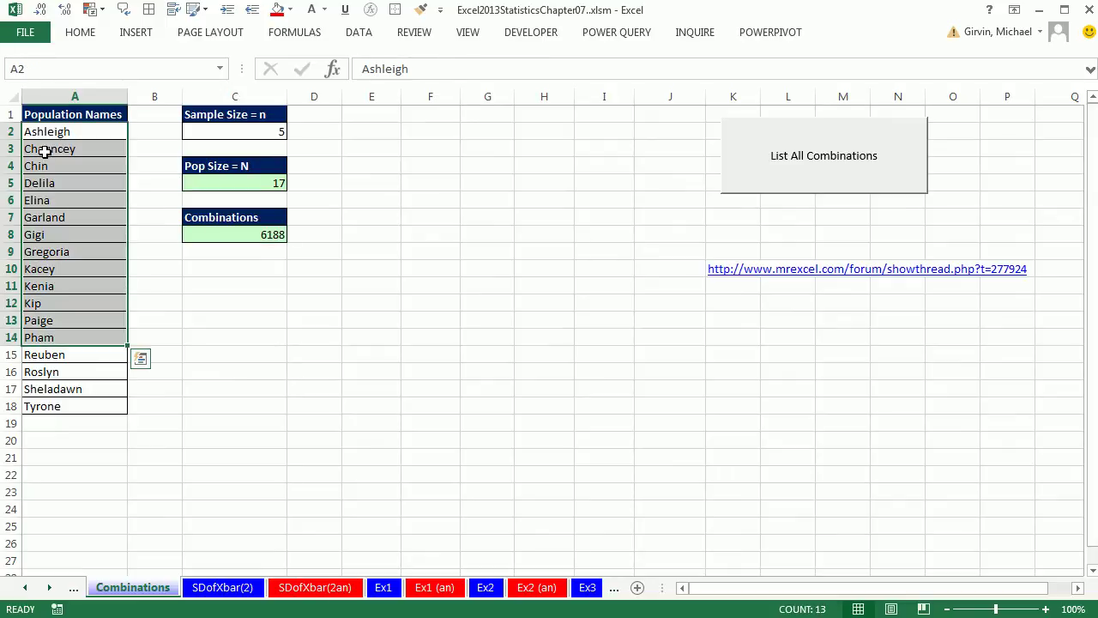
{"action": "left_click", "coordinate": [43, 132]}
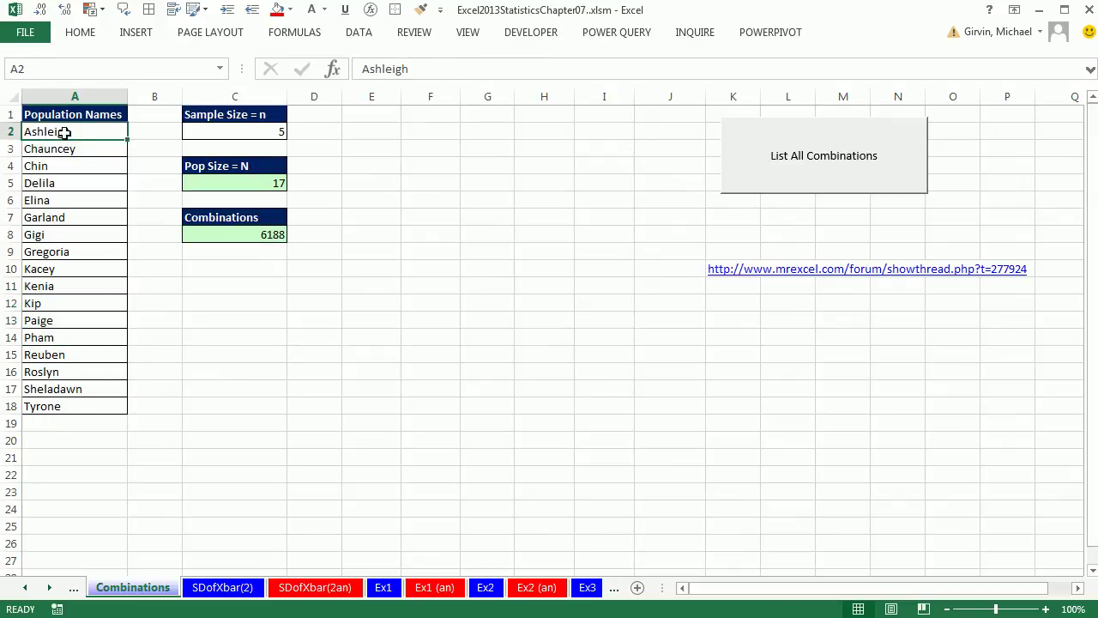
{"action": "left_click", "coordinate": [225, 130]}
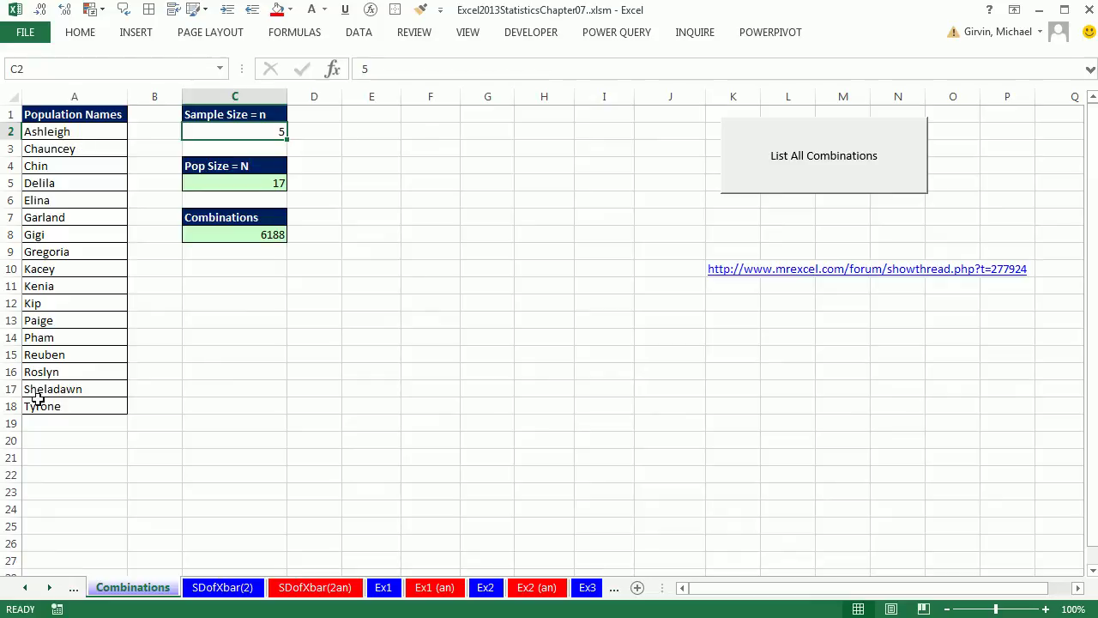
{"action": "left_click", "coordinate": [381, 134]}
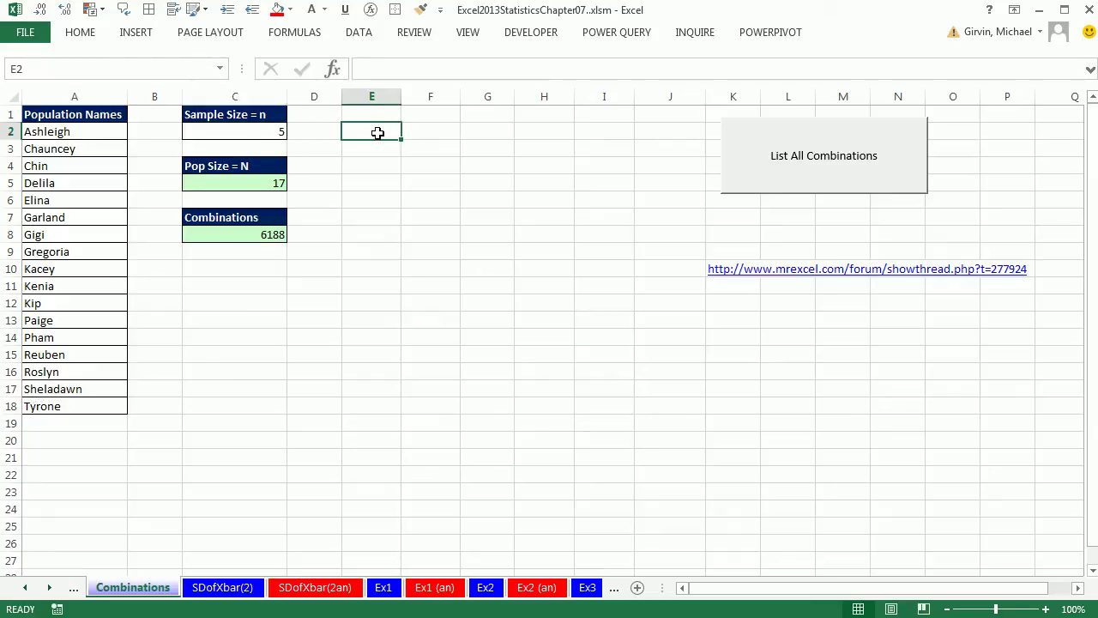
- Generate the list of all possible five-name sample combinations in columns E to I, starting in row 2
{"action": "left_click_drag", "start_coordinate": [365, 131], "coordinate": [609, 129]}
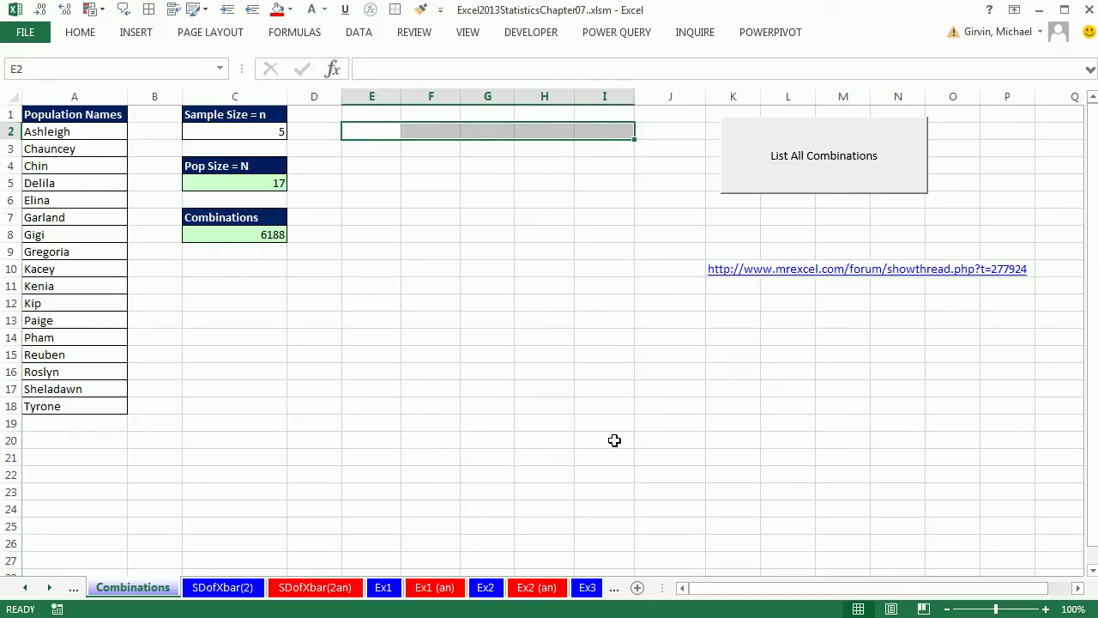
{"action": "left_click", "coordinate": [247, 133]}
{"action": "left_click", "coordinate": [804, 163]}
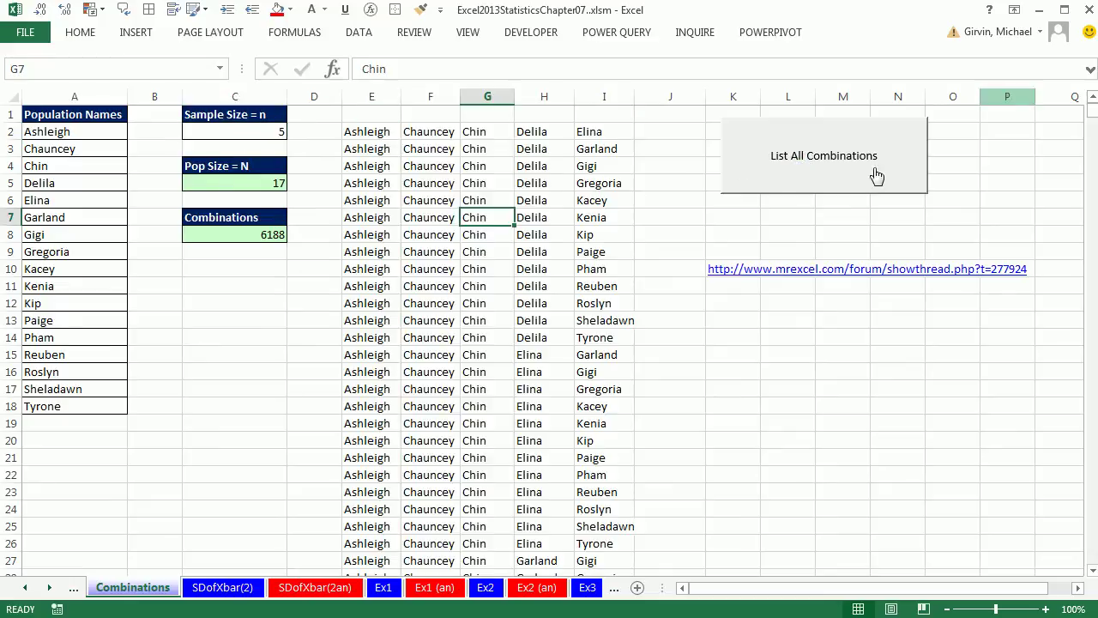
- Check the last row of the generated combinations list and return to the top of the sheet
{"action": "left_click", "coordinate": [366, 151]}
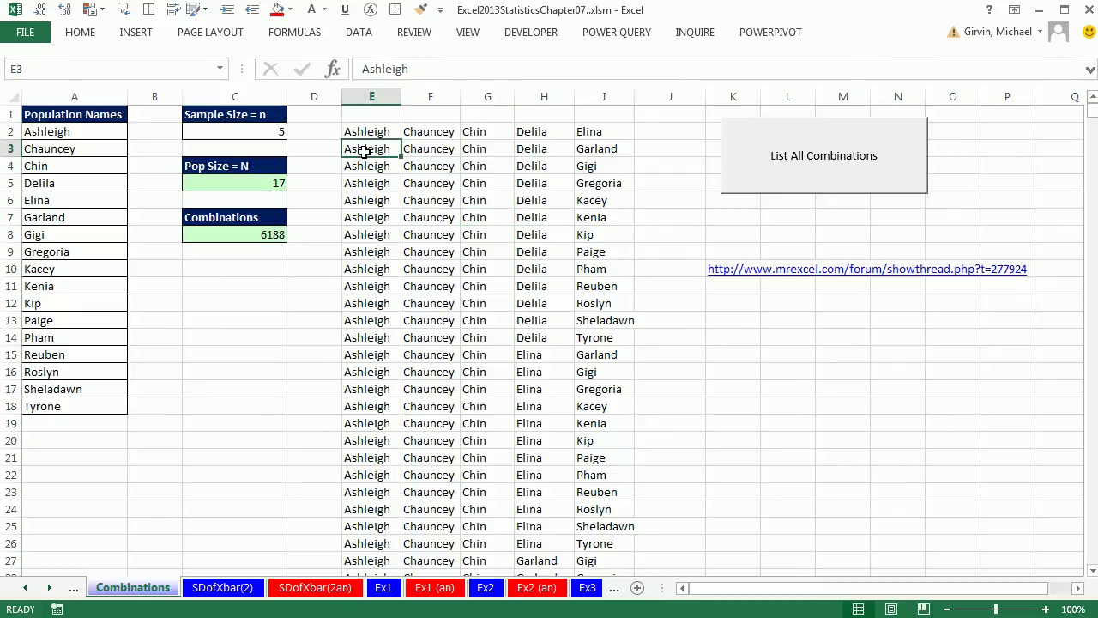
{"action": "key", "text": "ctrl+Down"}
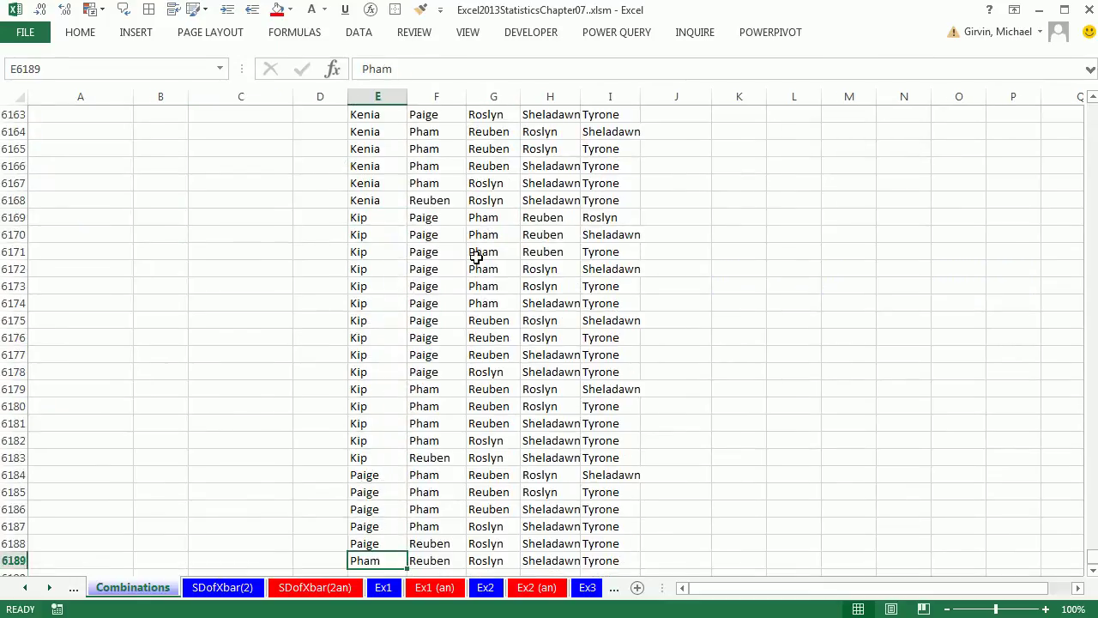
{"action": "scroll", "coordinate": [387, 515], "scroll_direction": "down", "scroll_amount": 2}
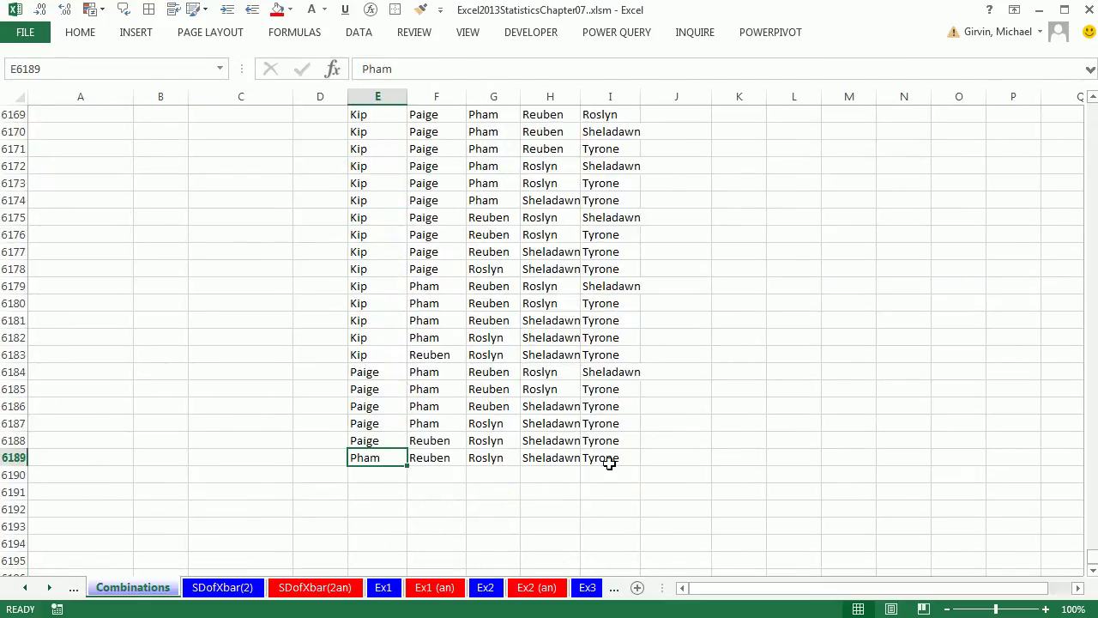
{"action": "key", "text": "ctrl+Home"}
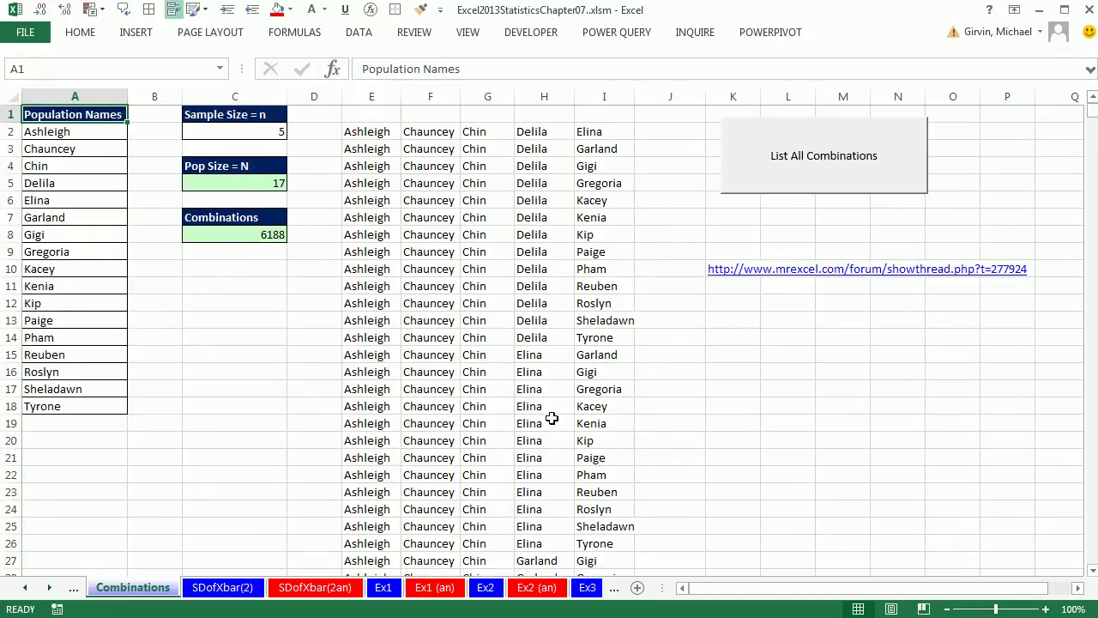
- Copy the whole combinations list and paste it as values only on the SDofXbar(2) sheet, starting in F4 under Name 1
{"action": "left_click", "coordinate": [365, 145]}
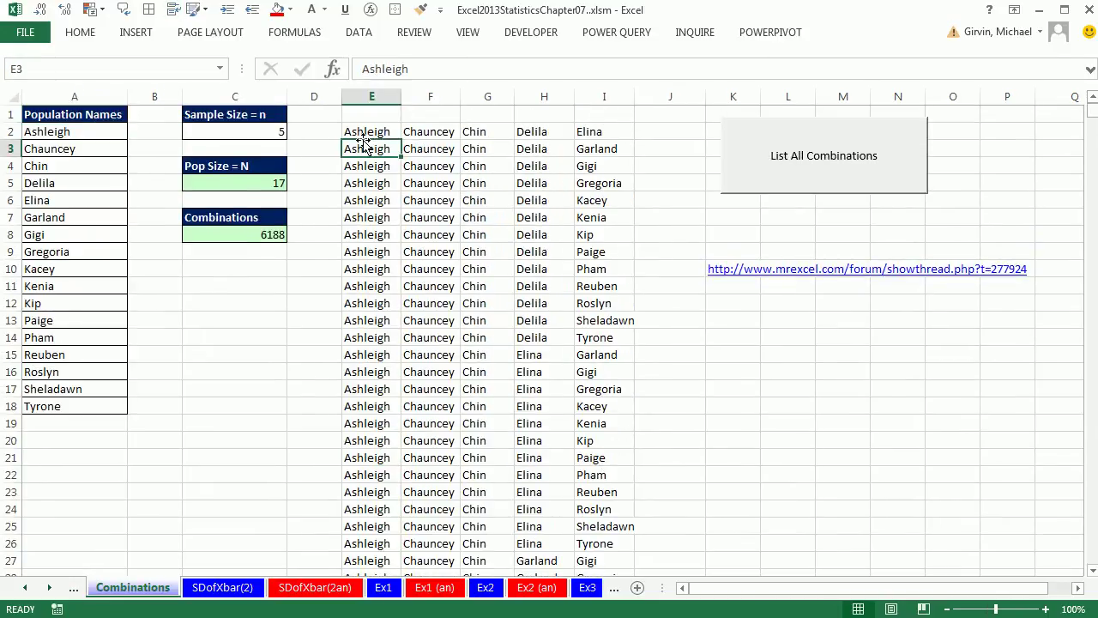
{"action": "key", "text": "ctrl+asterisk"}
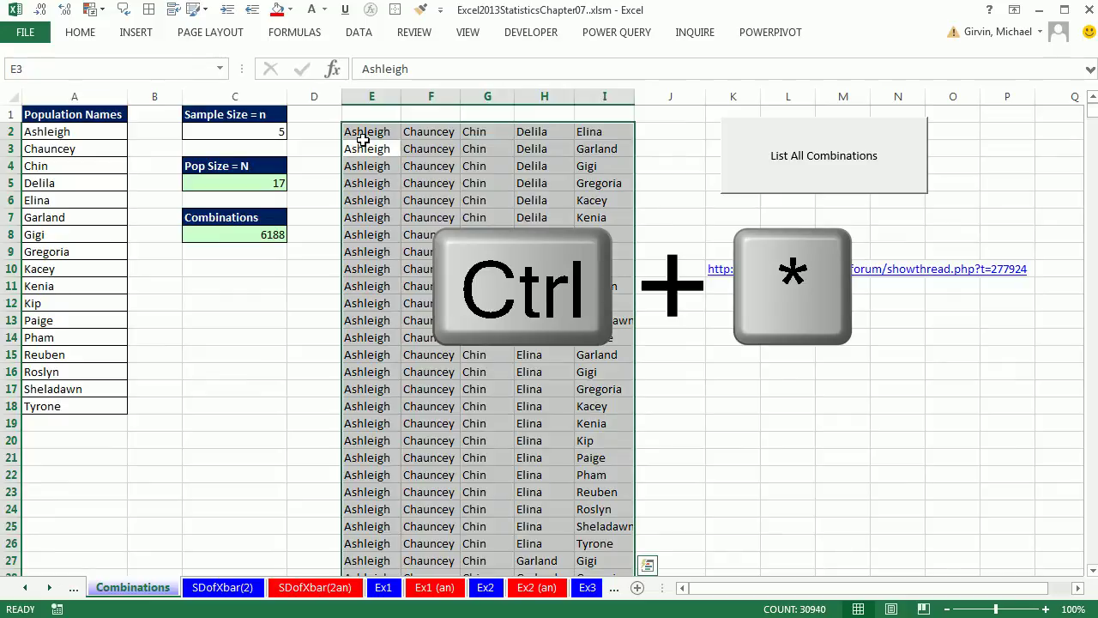
{"action": "key", "text": "ctrl+c"}
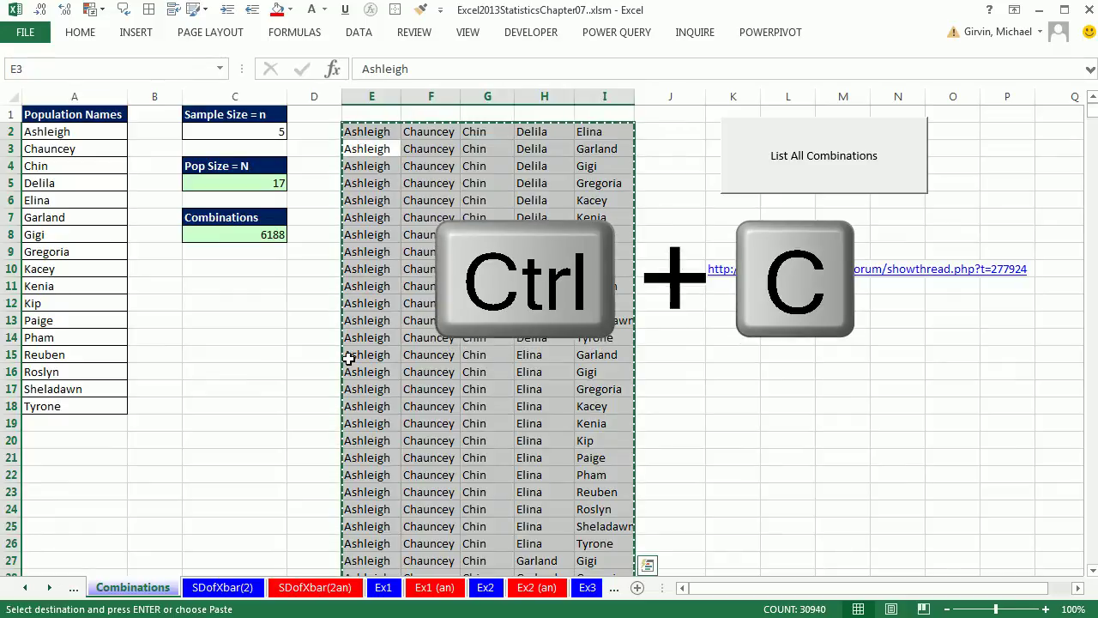
{"action": "left_click", "coordinate": [225, 587]}
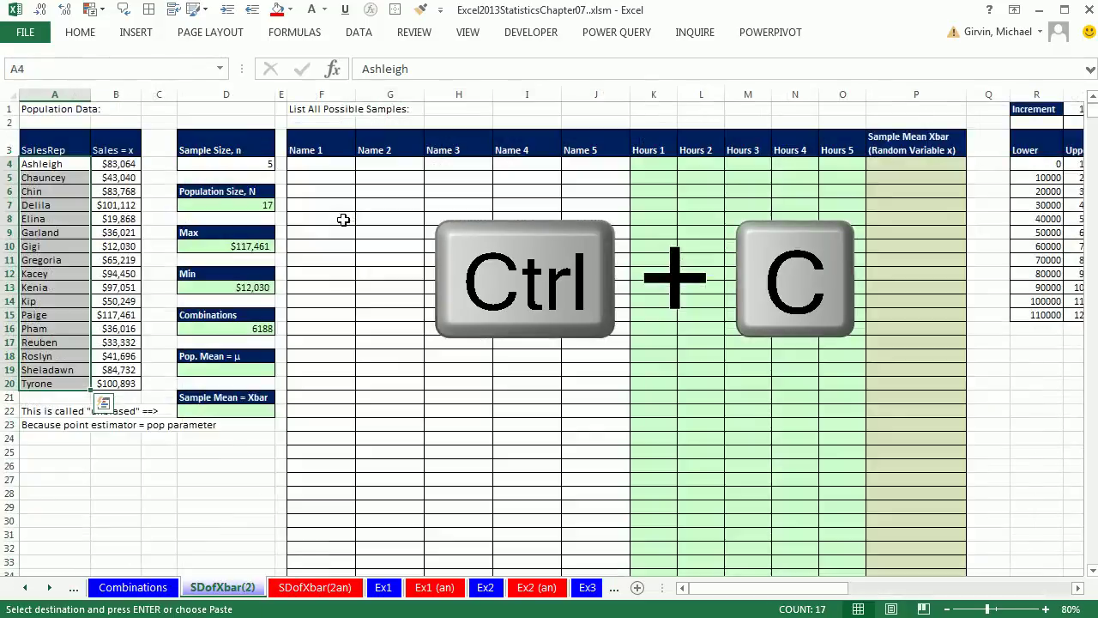
{"action": "left_click", "coordinate": [322, 167]}
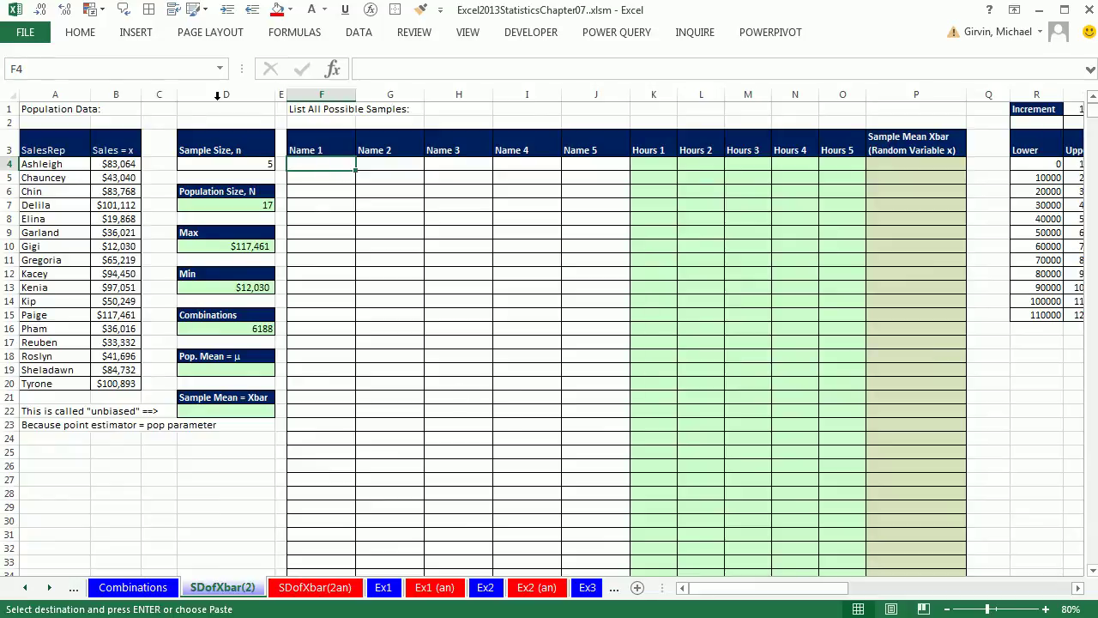
{"action": "left_click", "coordinate": [79, 34]}
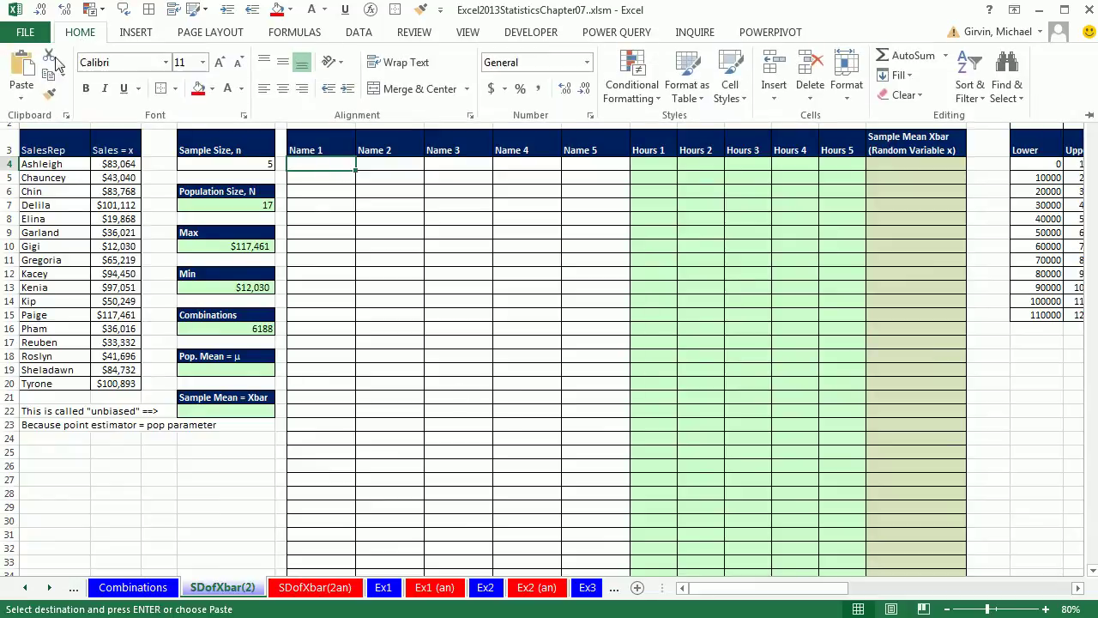
{"action": "left_click", "coordinate": [22, 94]}
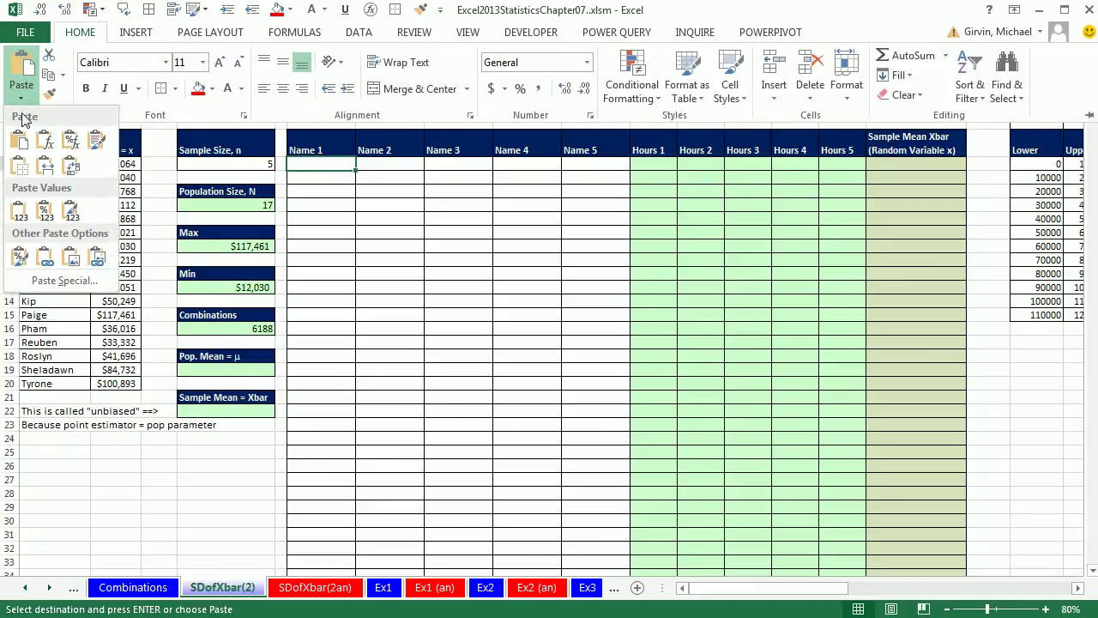
{"action": "left_click", "coordinate": [22, 217]}
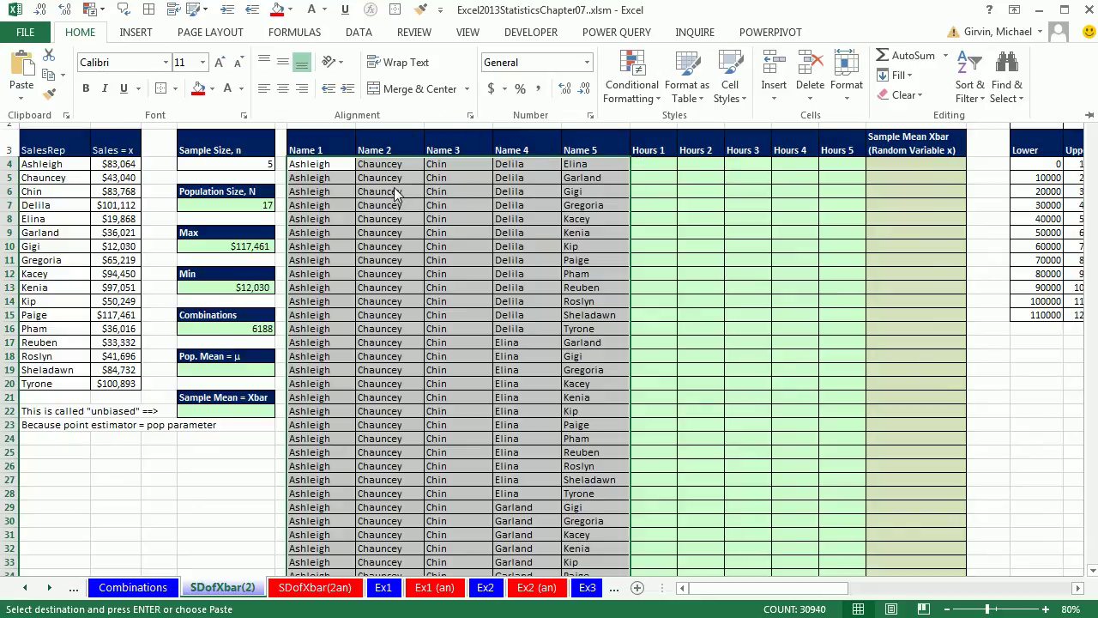
{"action": "key", "text": "ctrl+F1"}
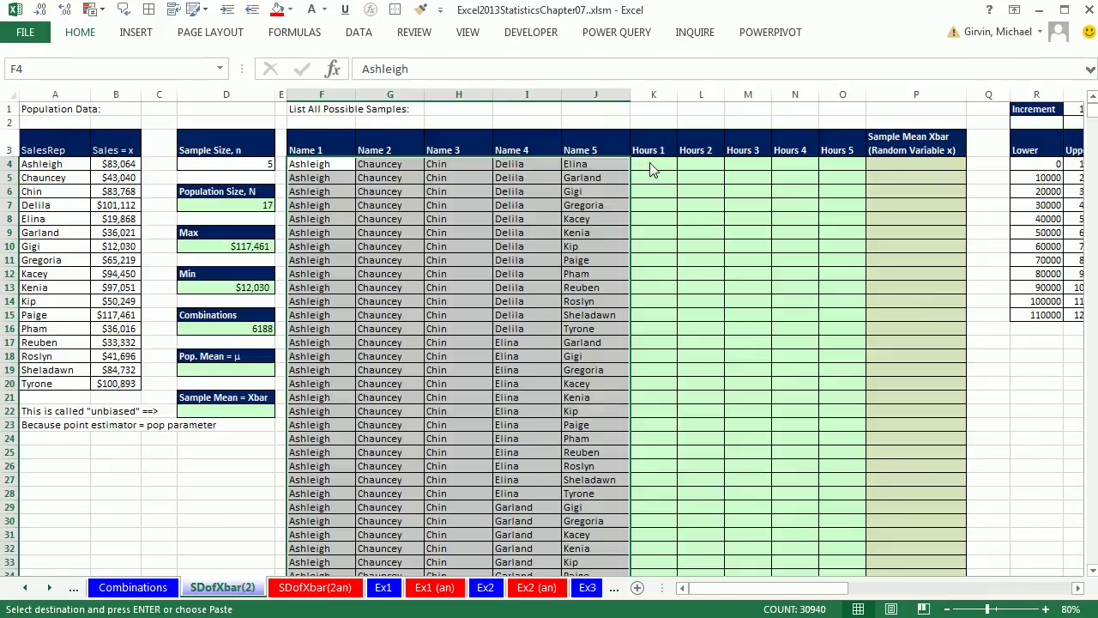
- Look up the first sample's sales in K4 with =VLOOKUP(F4,$A$4:$B$20,2,0) and fill the formula across to O4
{"action": "left_click", "coordinate": [652, 165]}
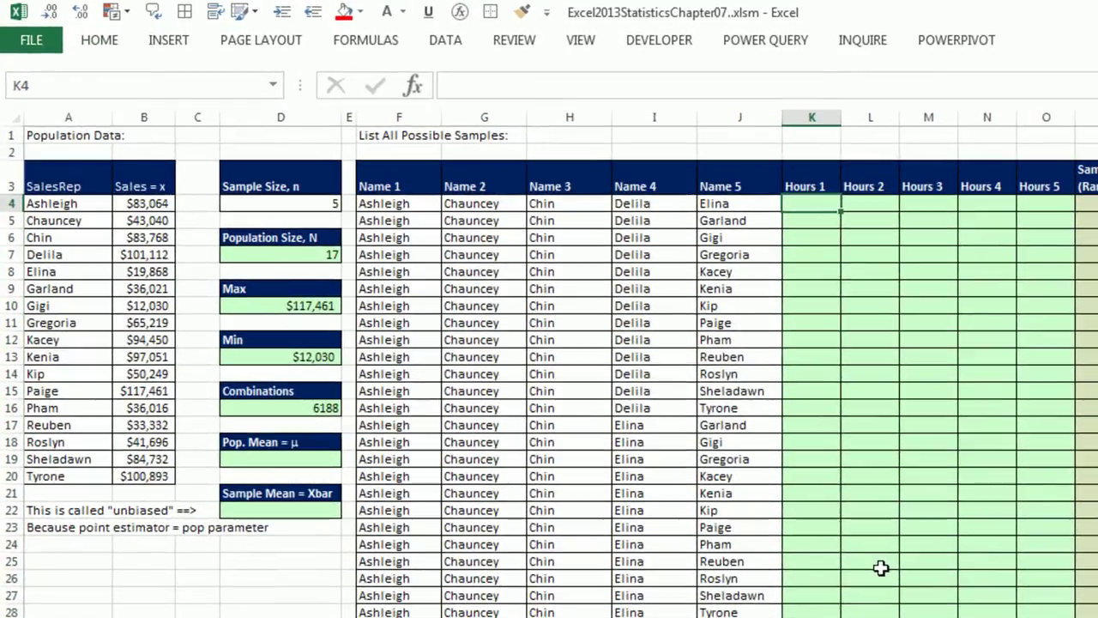
{"action": "type", "text": "=vl"}
{"action": "key", "text": "Tab"}
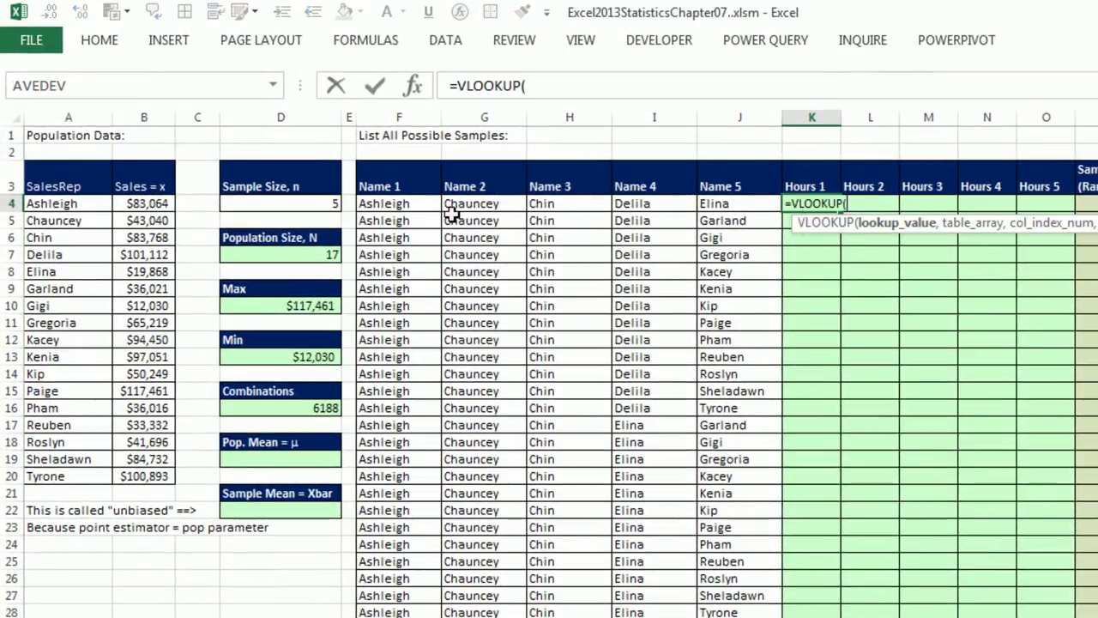
{"action": "left_click", "coordinate": [400, 206]}
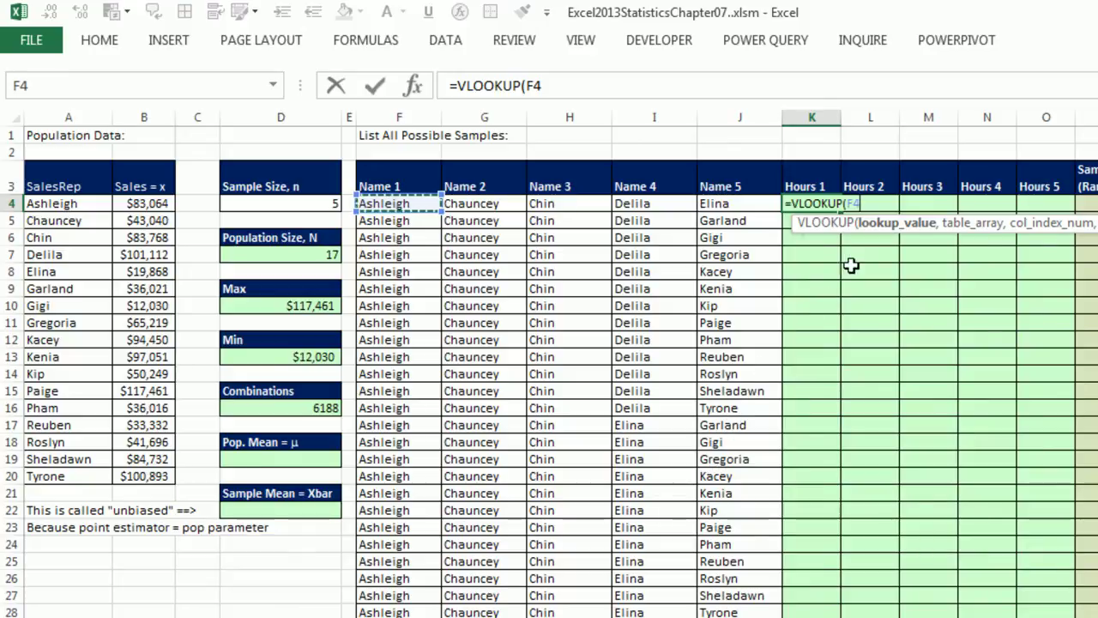
{"action": "type", "text": ","}
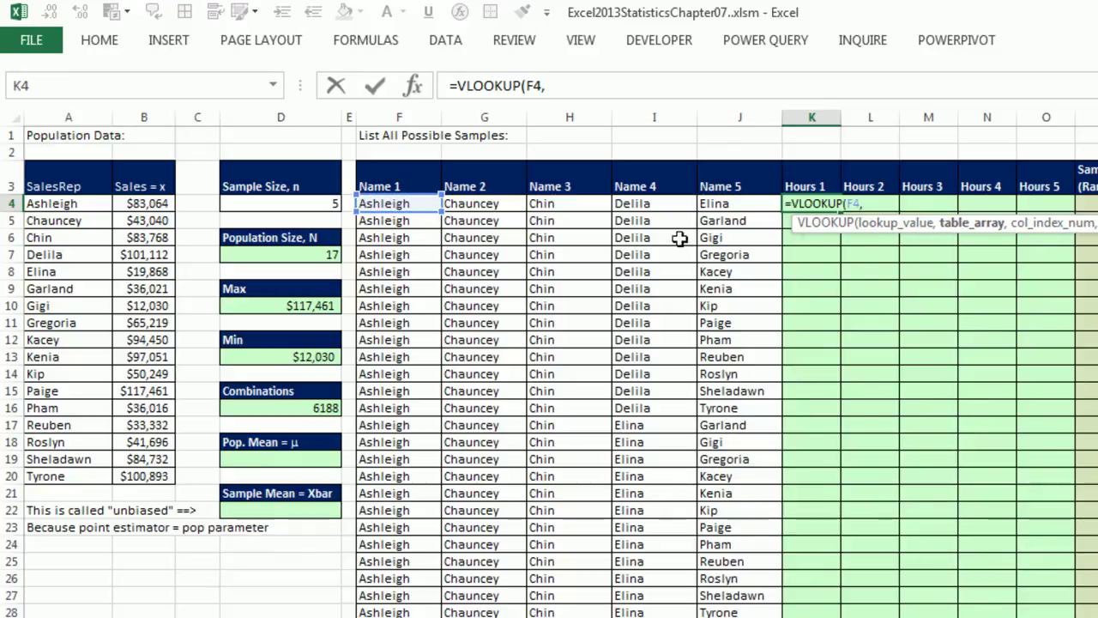
{"action": "left_click_drag", "start_coordinate": [47, 203], "coordinate": [162, 478]}
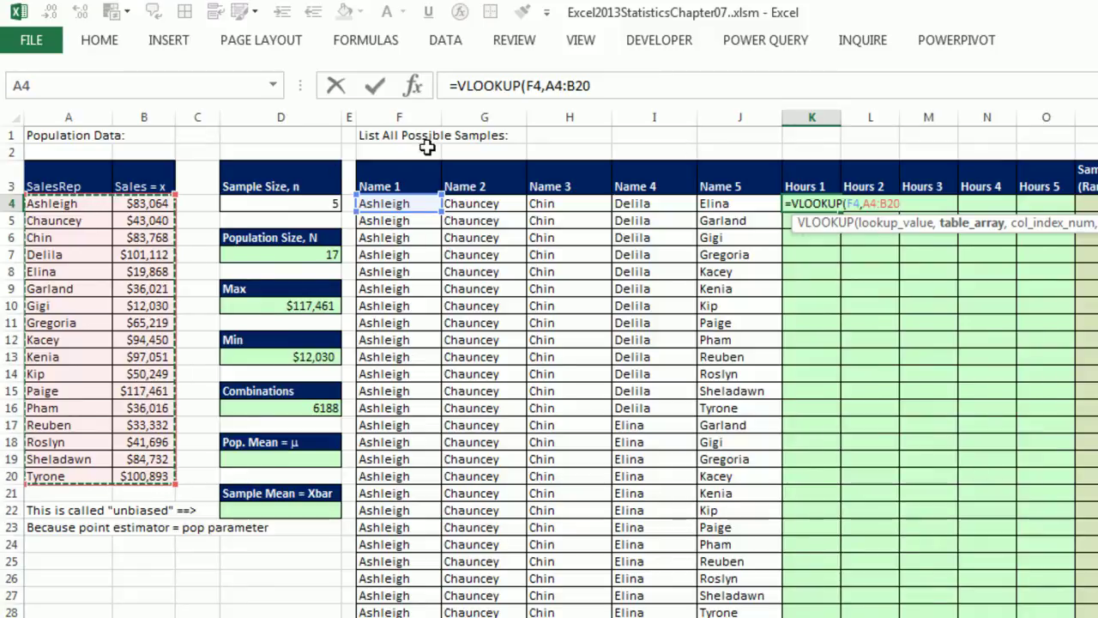
{"action": "key", "text": "F4"}
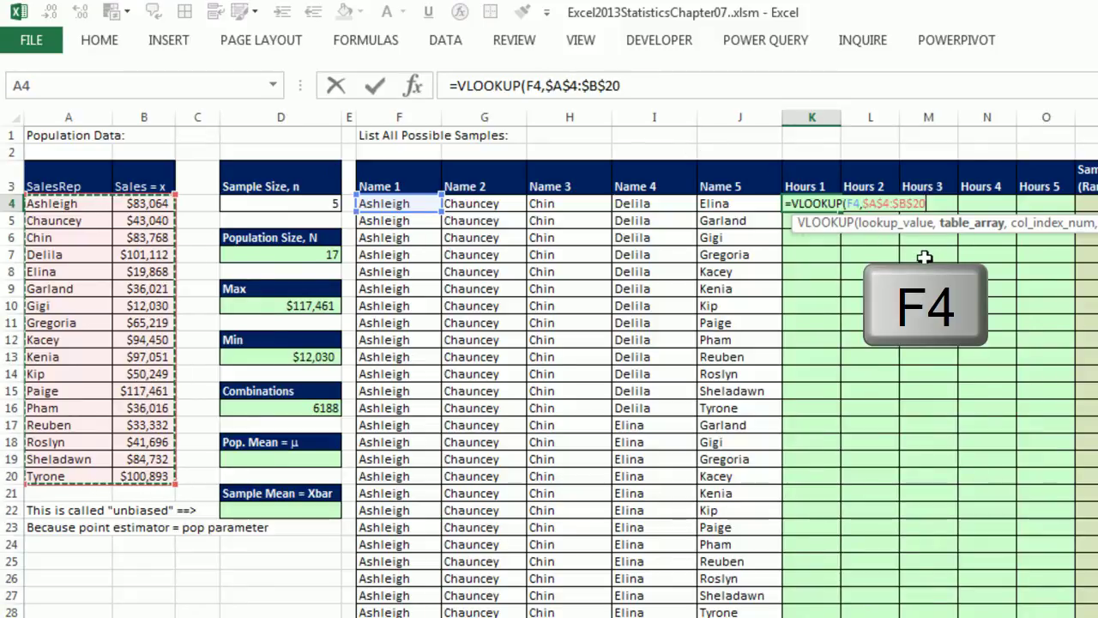
{"action": "type", "text": ","}
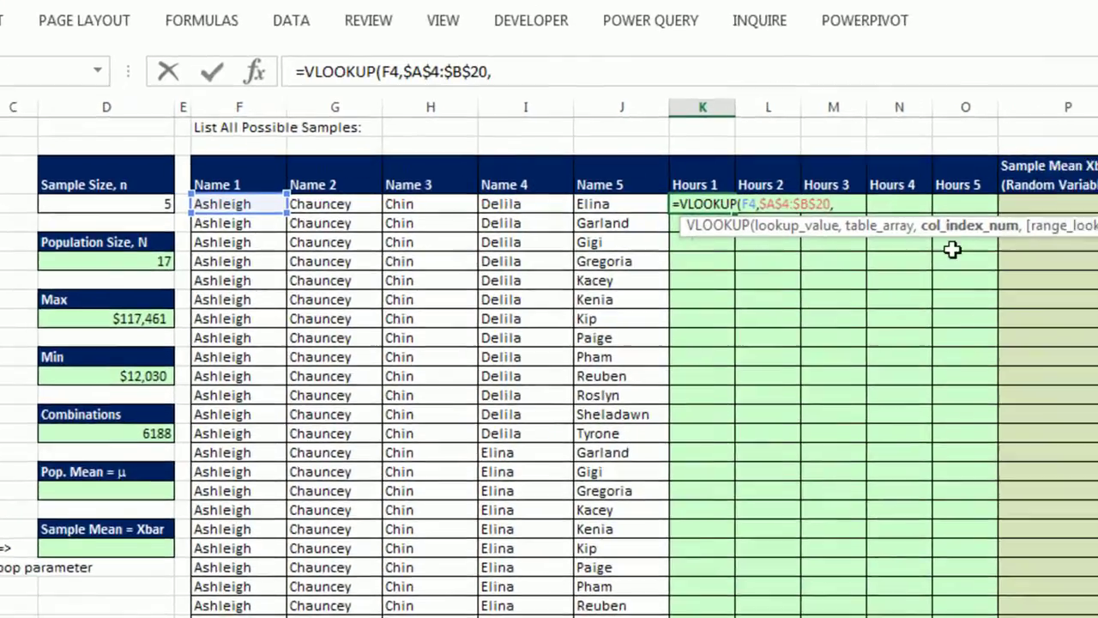
{"action": "type", "text": "2,"}
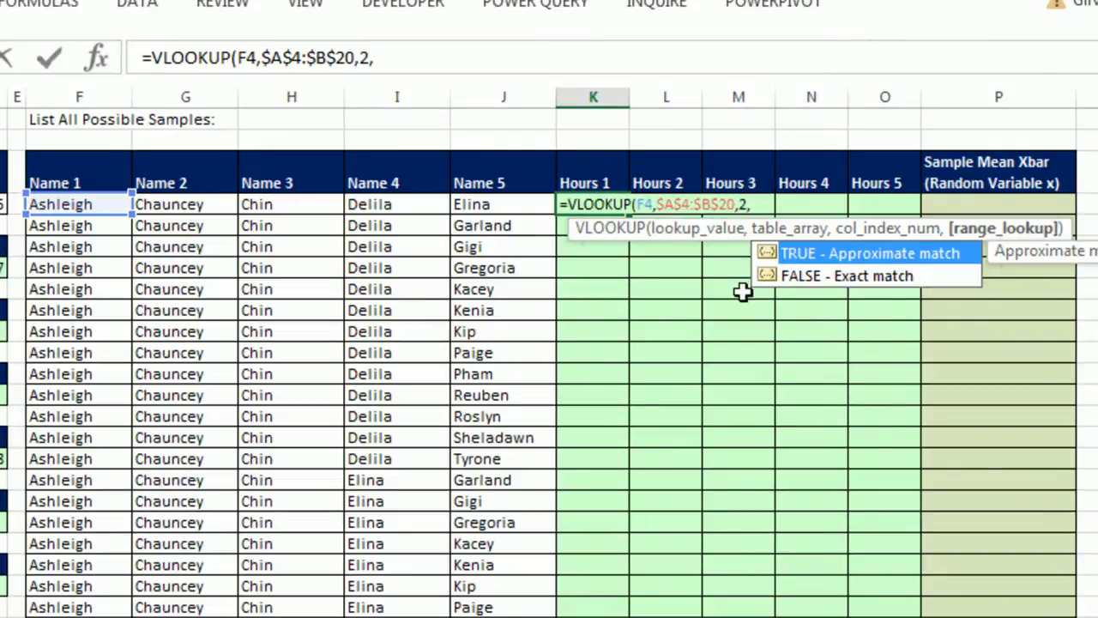
{"action": "type", "text": "0)"}
{"action": "key", "text": "ctrl+Return"}
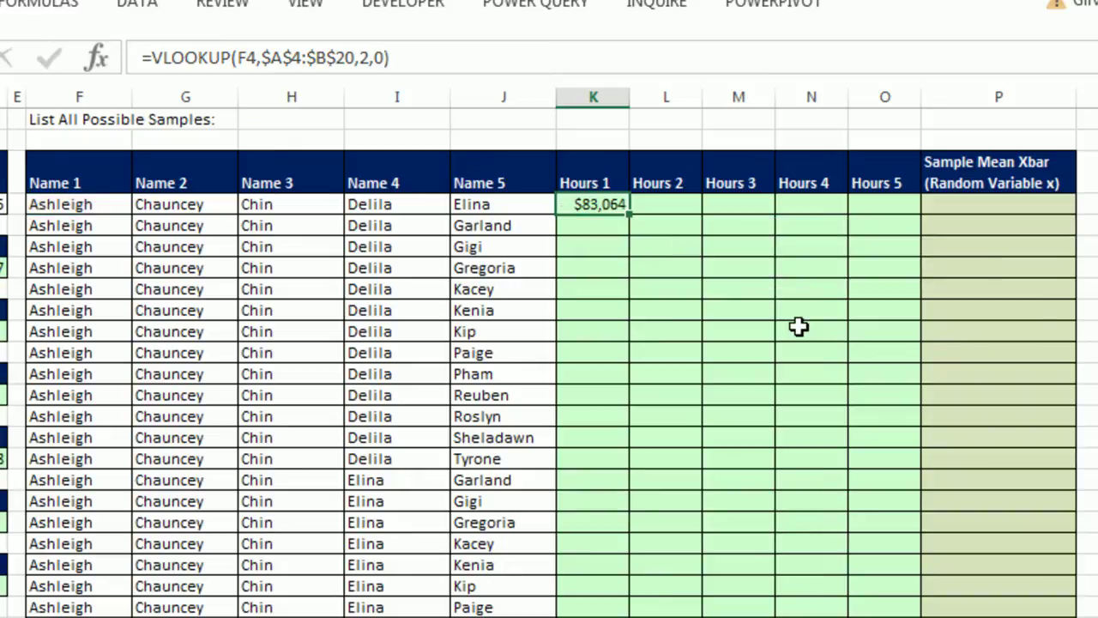
{"action": "left_click_drag", "start_coordinate": [630, 215], "coordinate": [895, 226]}
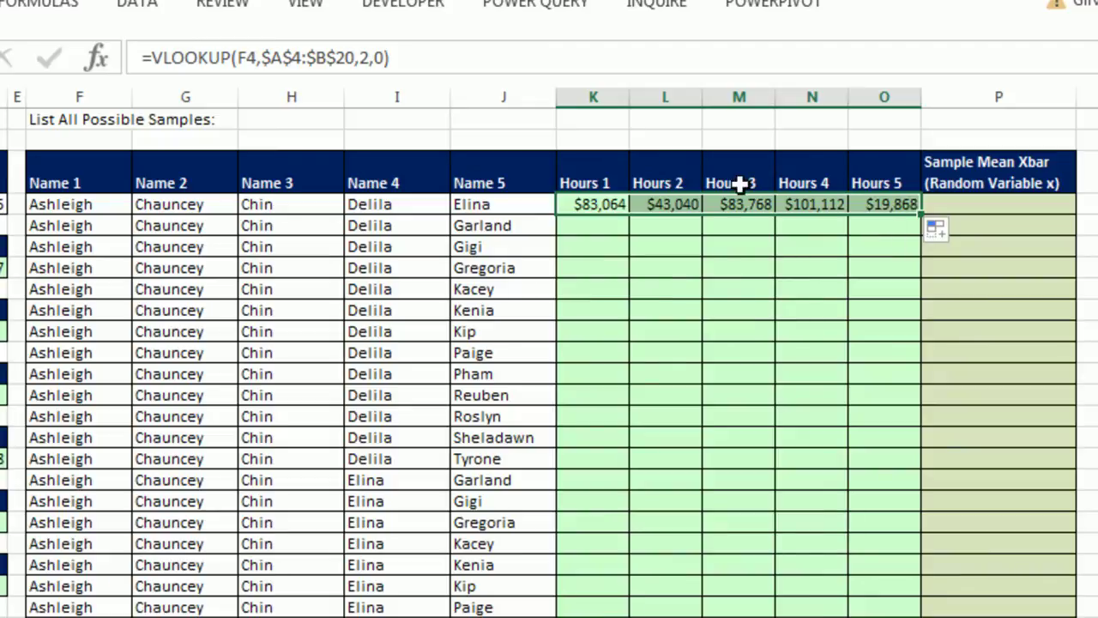
- Rename the headers in K3:O3 as Sales 1 through Sales 5
{"action": "left_click", "coordinate": [601, 169]}
{"action": "type", "text": "Sales 1"}
{"action": "key", "text": "ctrl+Return"}
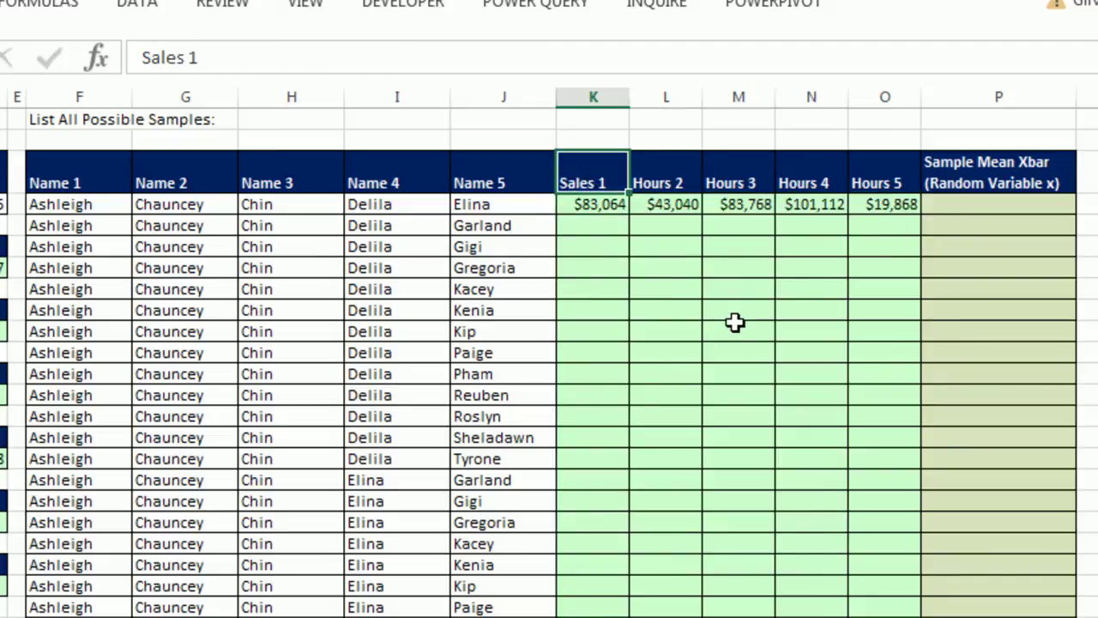
{"action": "left_click_drag", "start_coordinate": [629, 194], "coordinate": [903, 204]}
- Fill the K4:O4 lookup formulas down the entire sample list and verify the cell references in the last row's formula
{"action": "left_click_drag", "start_coordinate": [603, 206], "coordinate": [870, 206]}
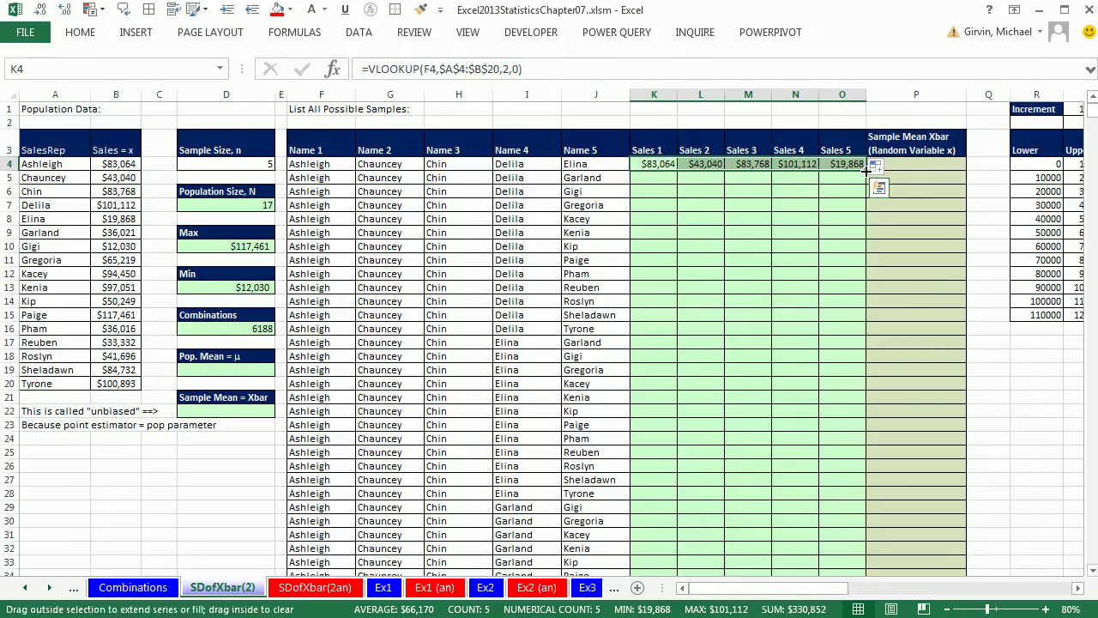
{"action": "double_click", "coordinate": [919, 215]}
{"action": "left_click", "coordinate": [884, 416]}
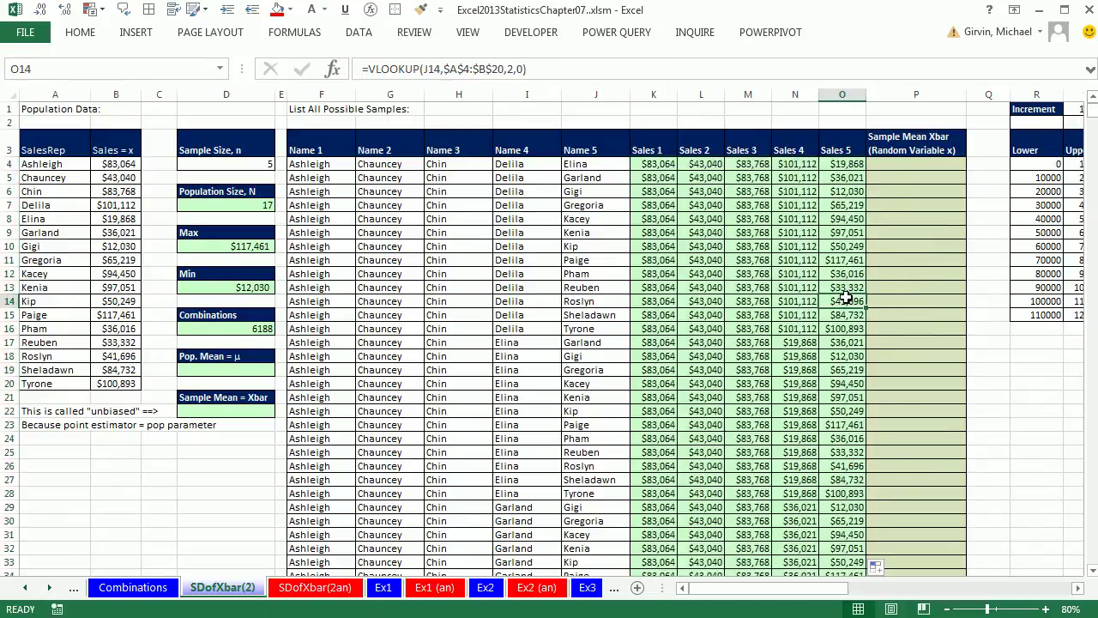
{"action": "key", "text": "ctrl+Down"}
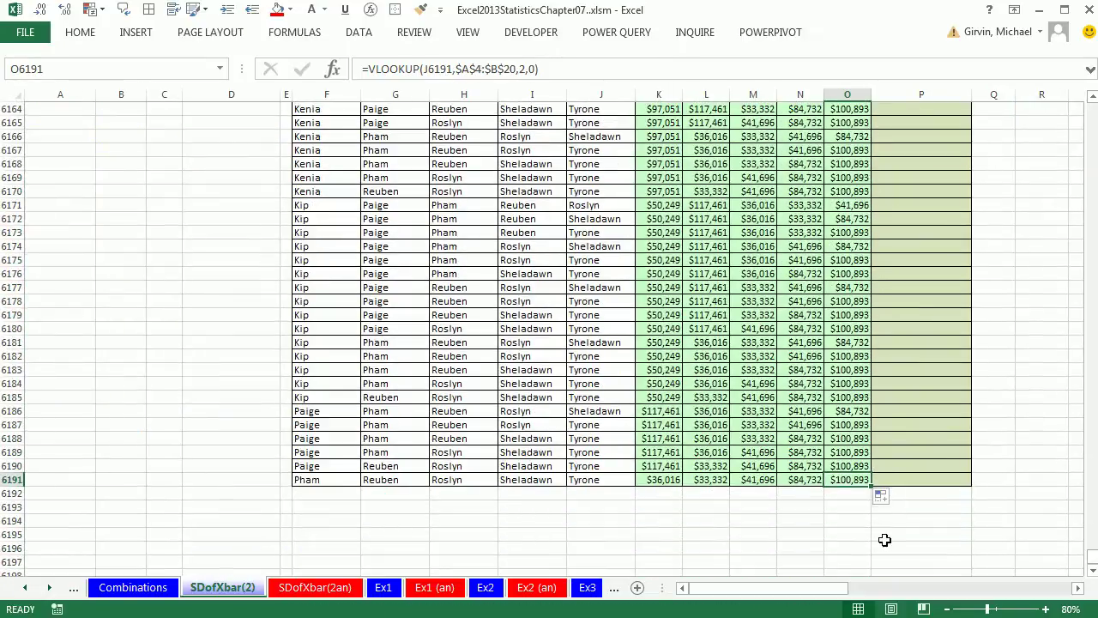
{"action": "key", "text": "F2"}
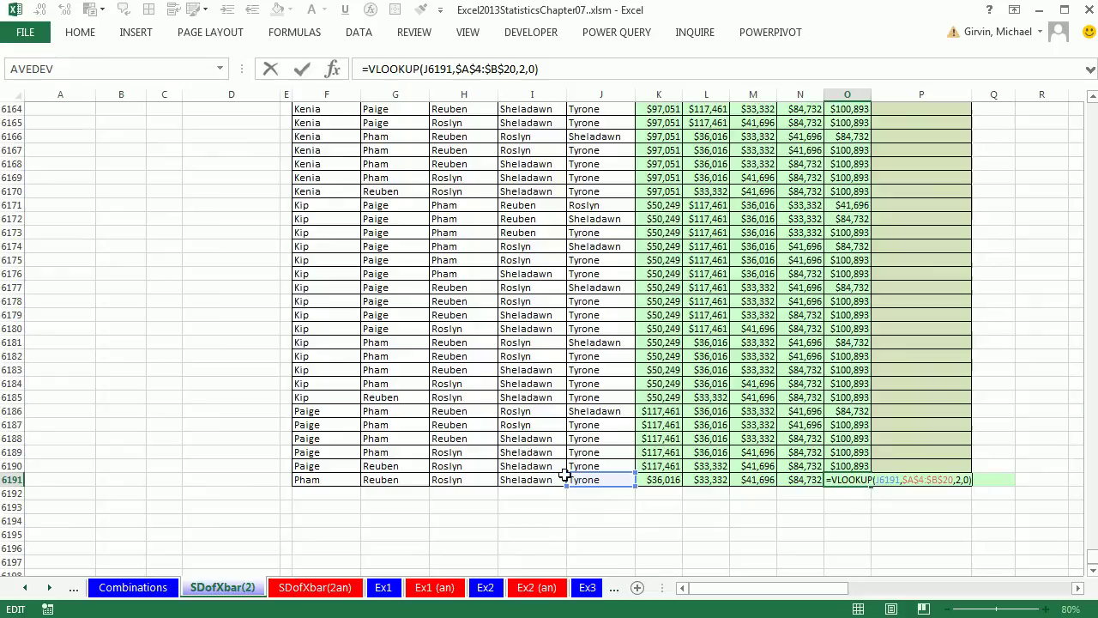
{"action": "key", "text": "ctrl+Return"}
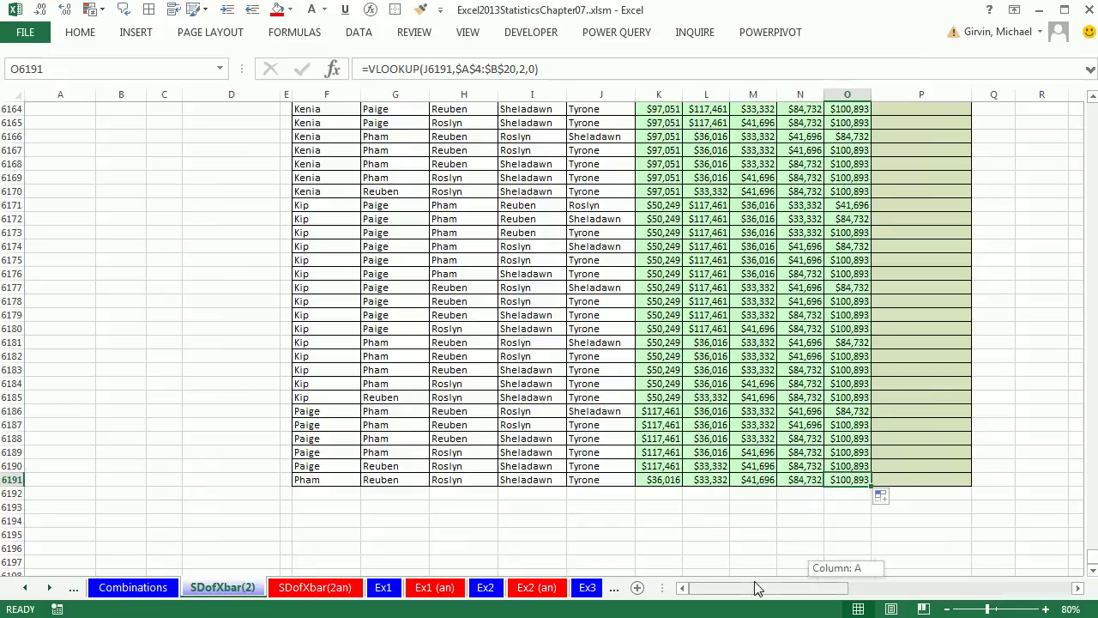
{"action": "key", "text": "ctrl+Home"}
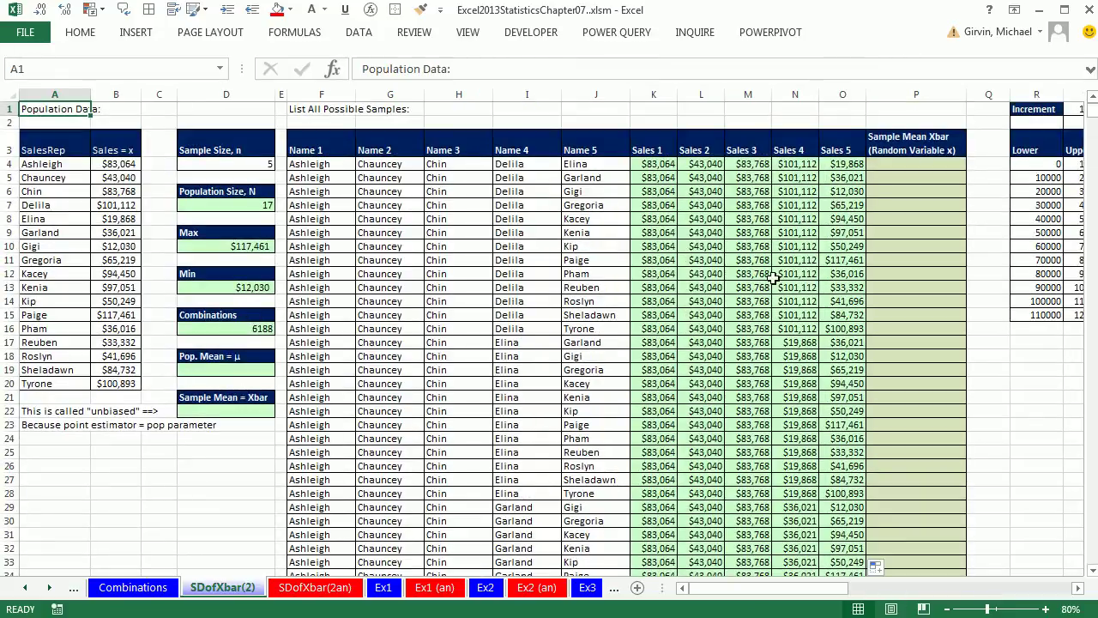
- Calculate the first sample's mean in P4 with =AVERAGE(K4:O4) and fill the formula down the entire sample list
{"action": "left_click", "coordinate": [895, 169]}
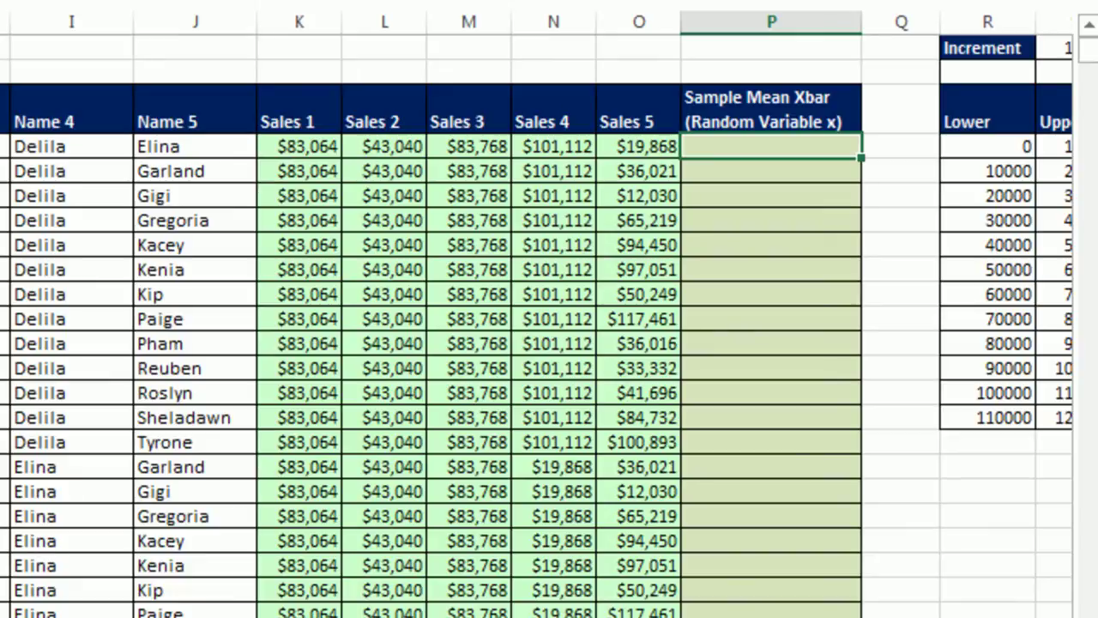
{"action": "type", "text": "=aver"}
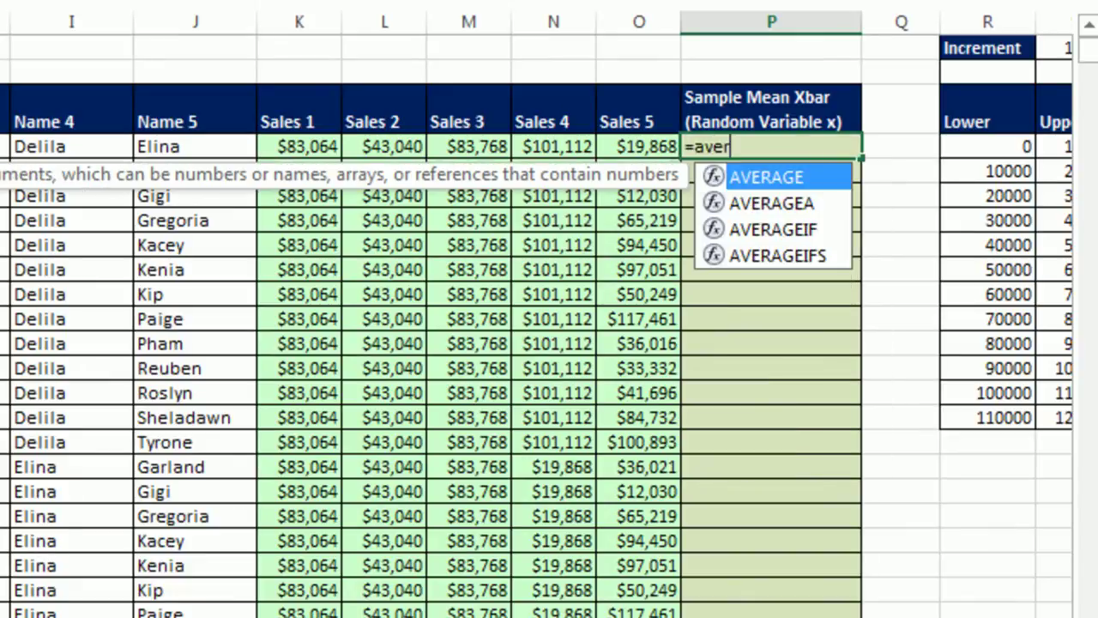
{"action": "key", "text": "Tab"}
{"action": "left_click_drag", "start_coordinate": [617, 146], "coordinate": [258, 146]}
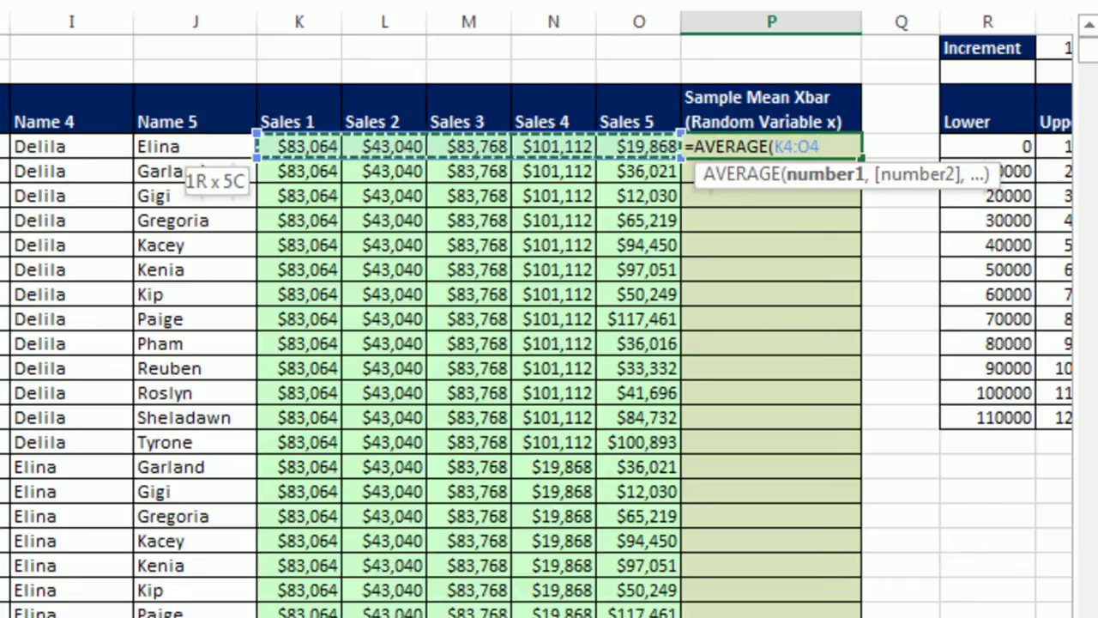
{"action": "key", "text": "ctrl+Return"}
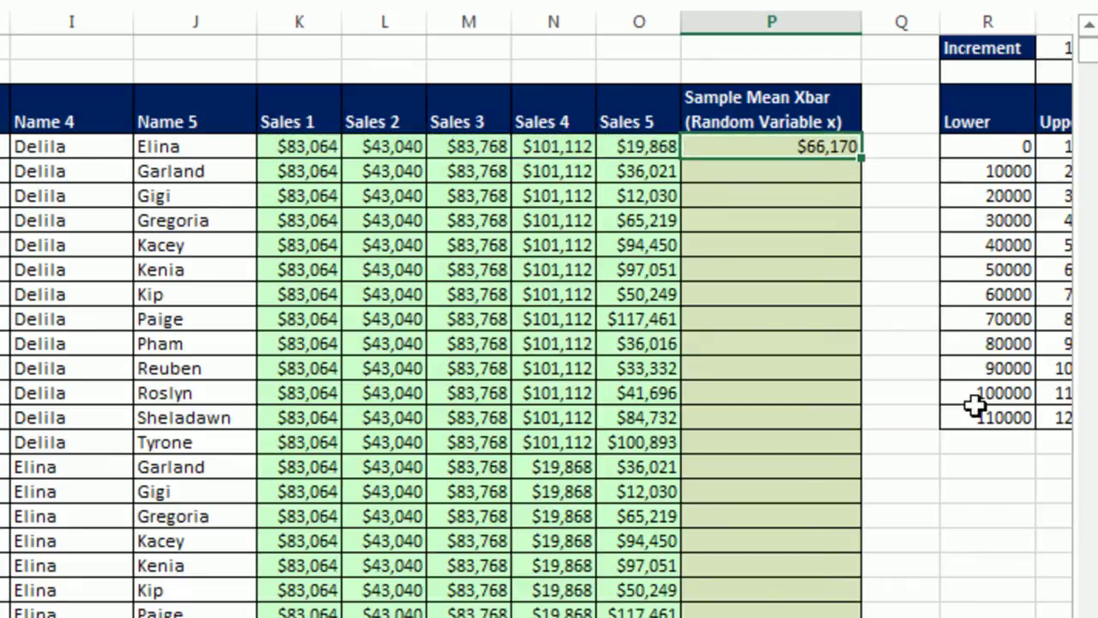
{"action": "double_click", "coordinate": [861, 164]}
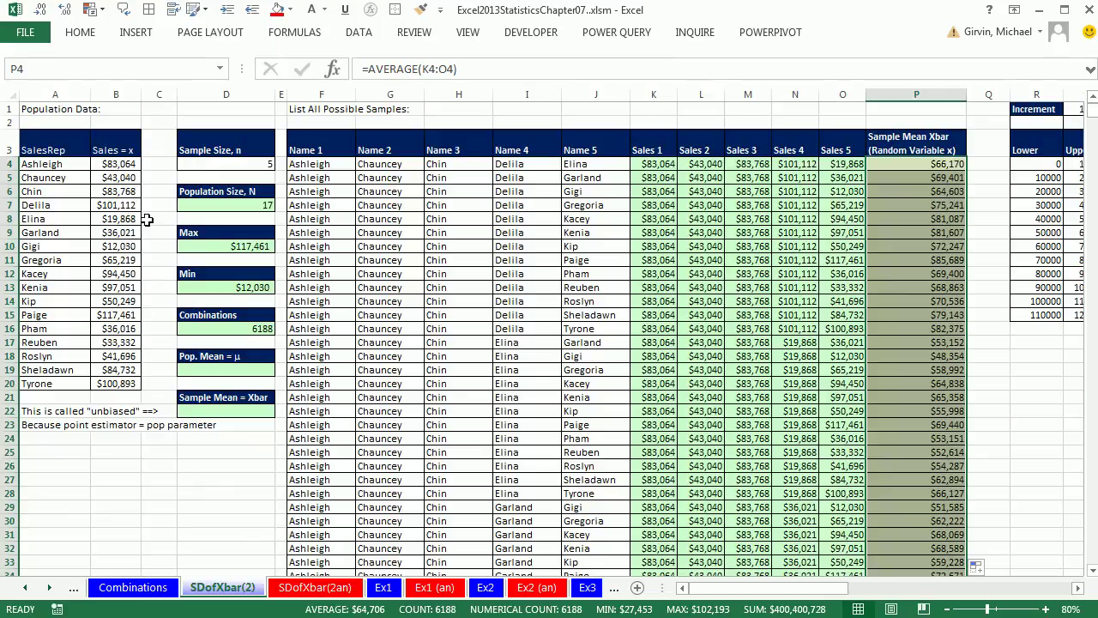
- Begin a COUNTIFS formula in U4 with the absolute range $B$4:$B$20 and the lower-limit criterion ">="&R4
{"action": "left_click", "coordinate": [1078, 588]}
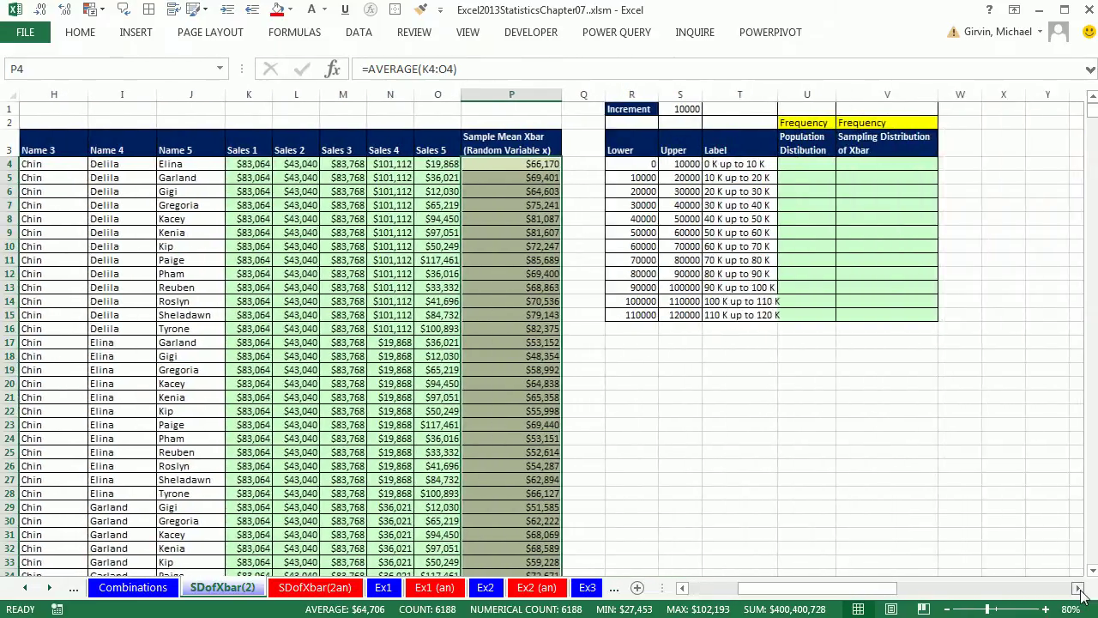
{"action": "left_click", "coordinate": [1078, 588]}
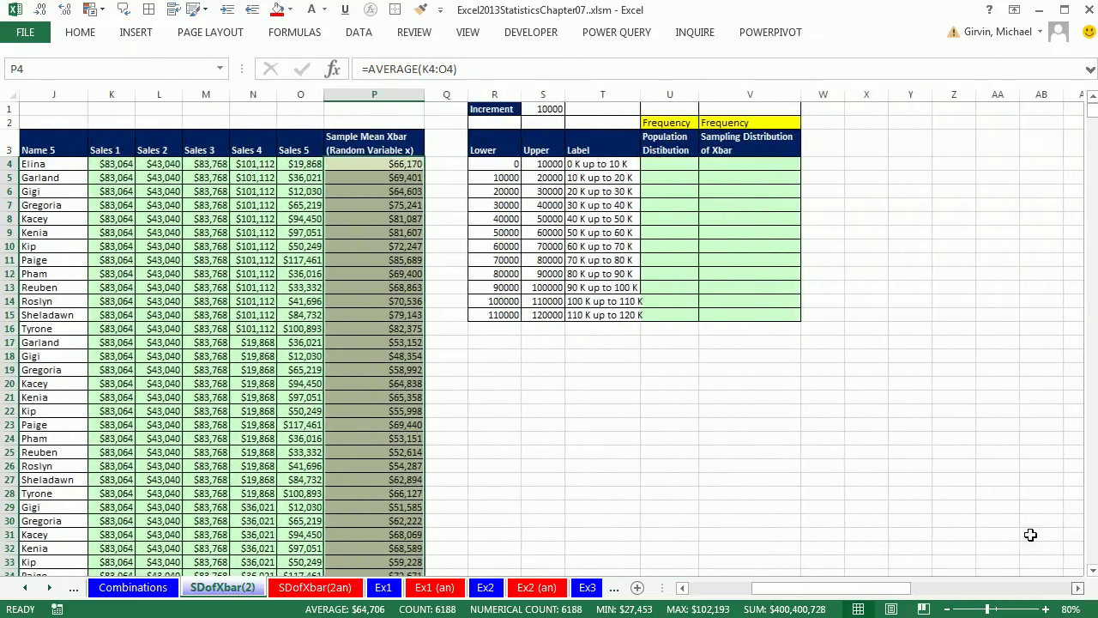
{"action": "left_click", "coordinate": [656, 163]}
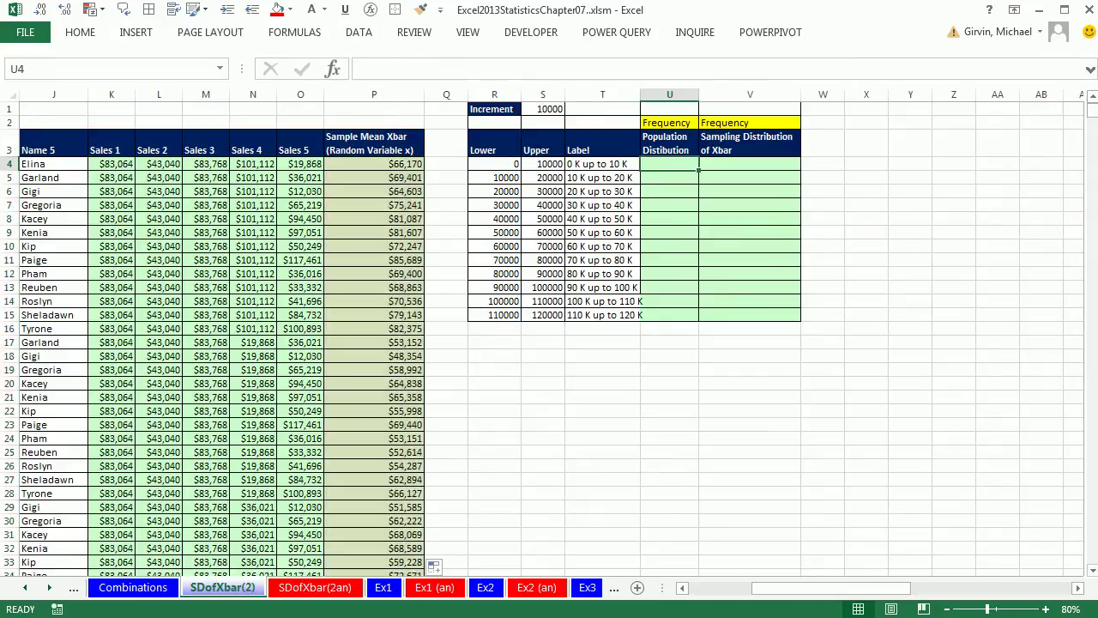
{"action": "type", "text": "=countif"}
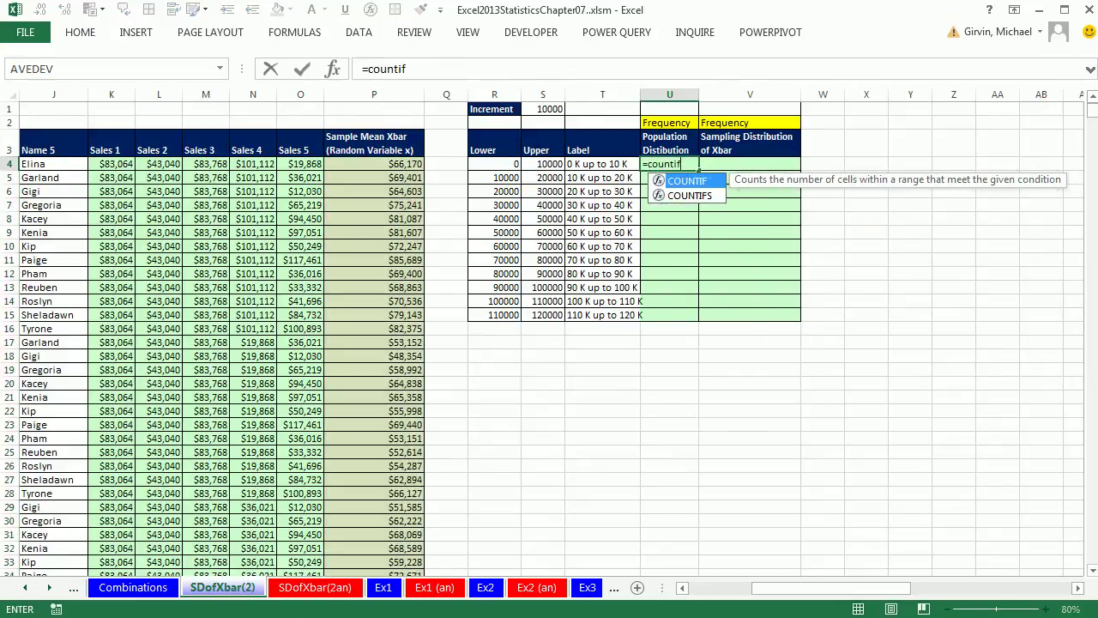
{"action": "key", "text": "Down"}
{"action": "key", "text": "Tab"}
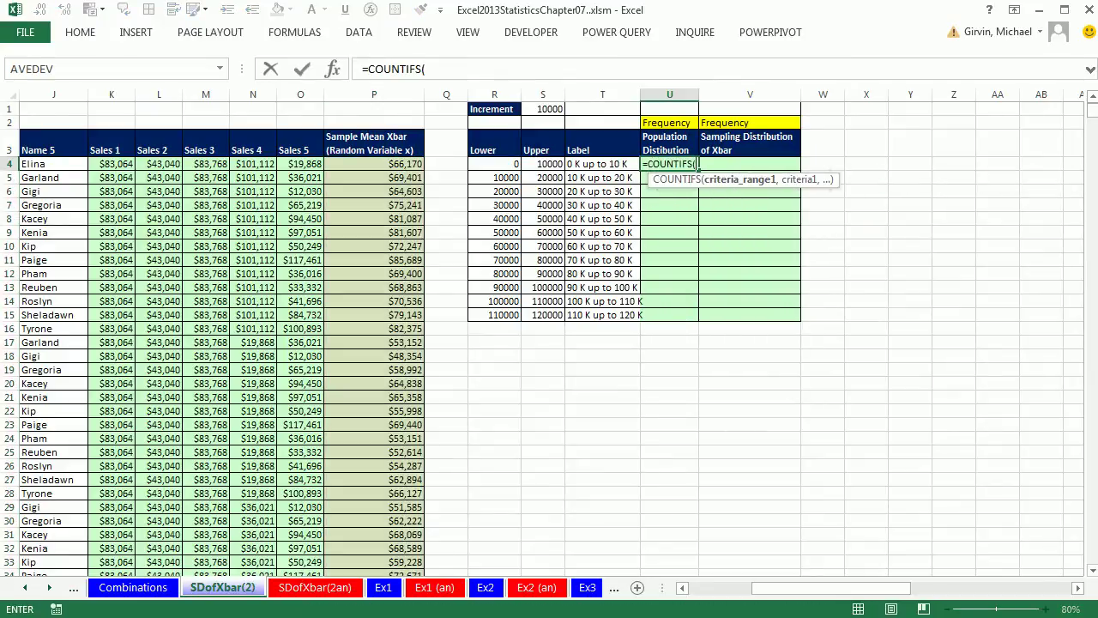
{"action": "left_click_drag", "start_coordinate": [853, 587], "coordinate": [777, 589]}
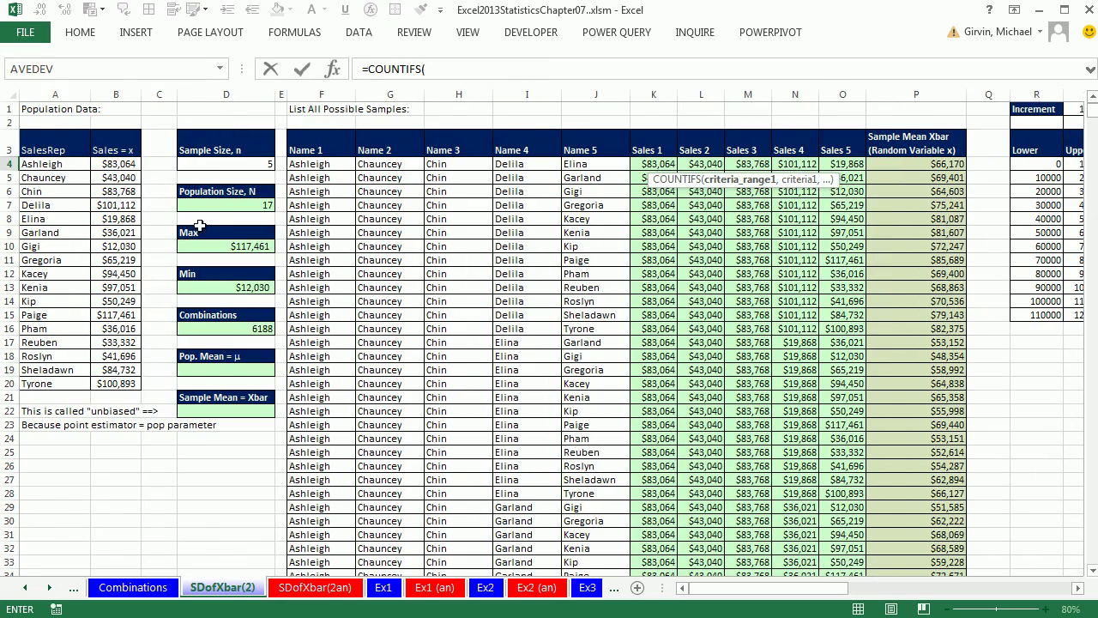
{"action": "left_click_drag", "start_coordinate": [101, 159], "coordinate": [112, 385]}
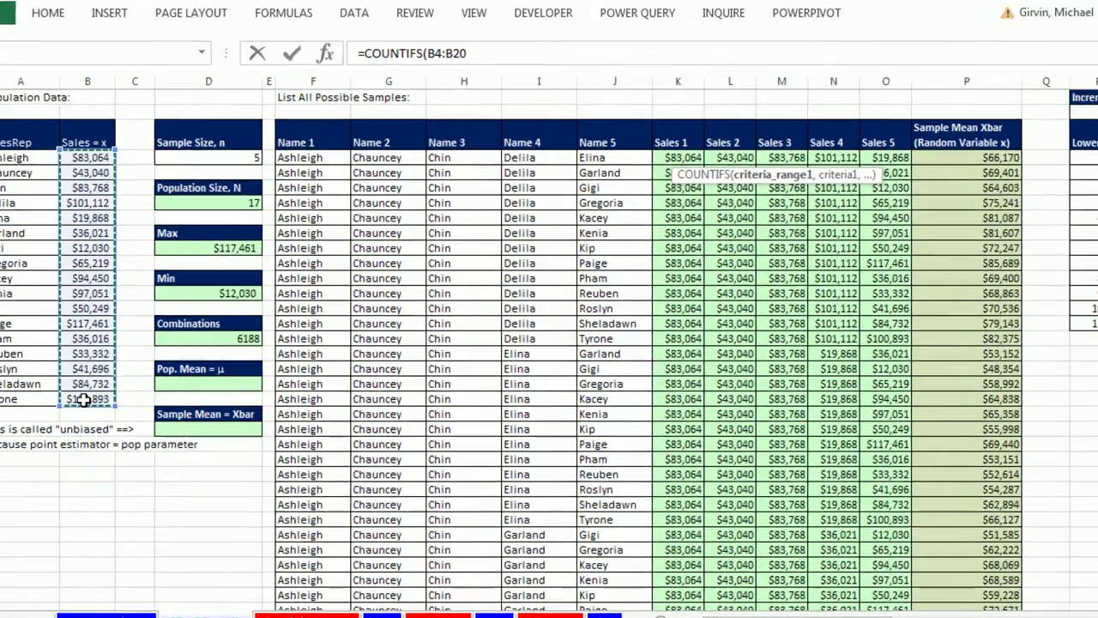
{"action": "key", "text": "F4"}
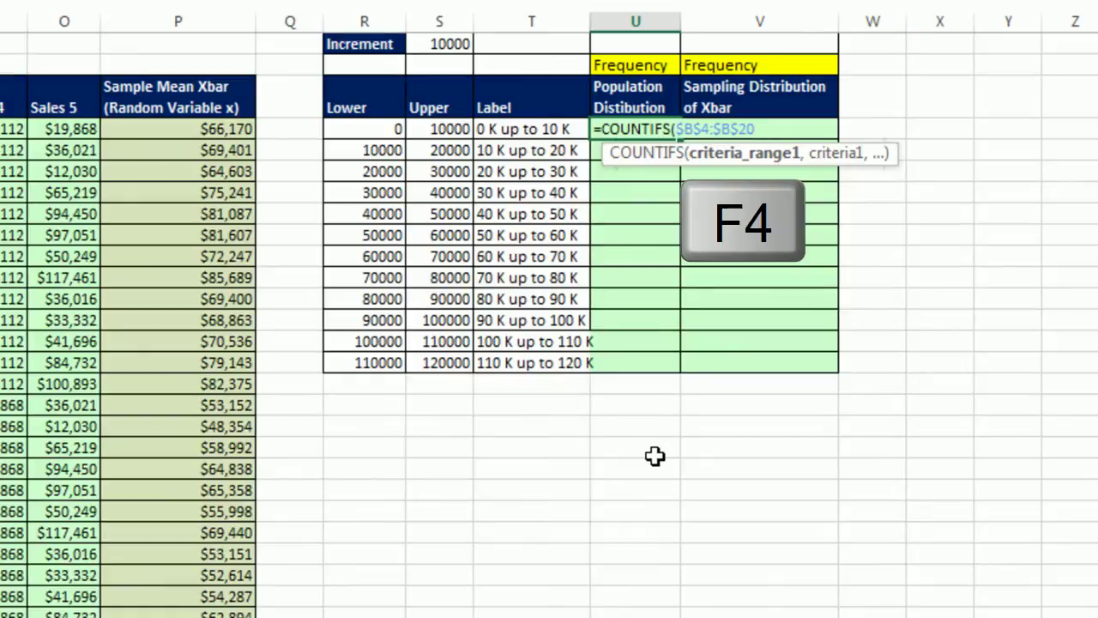
{"action": "type", "text": ",\">=\"&"}
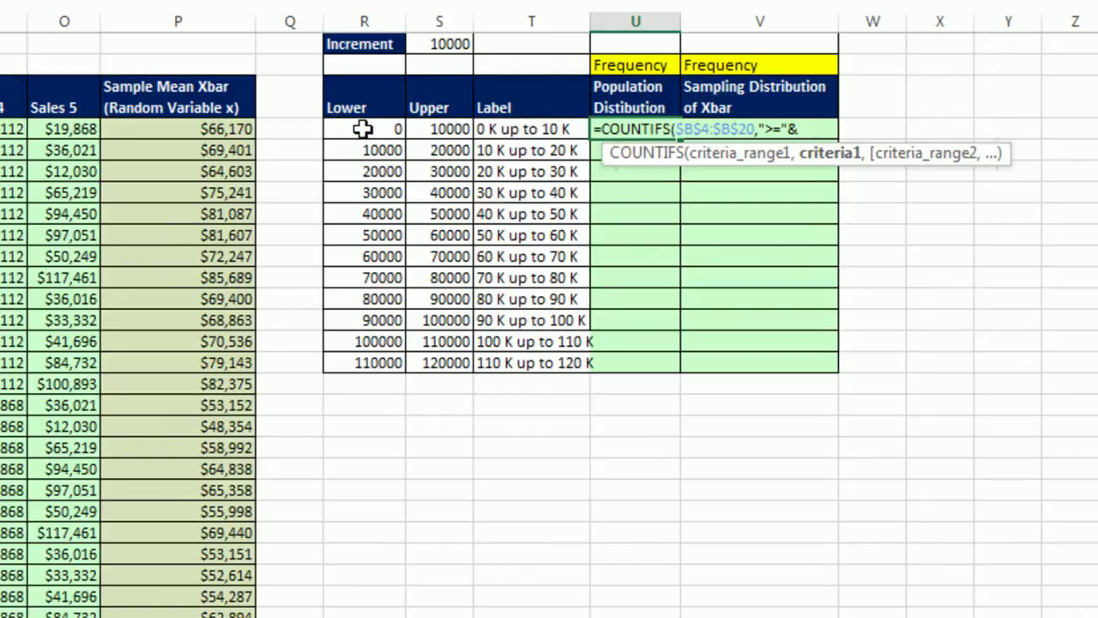
{"action": "left_click", "coordinate": [363, 129]}
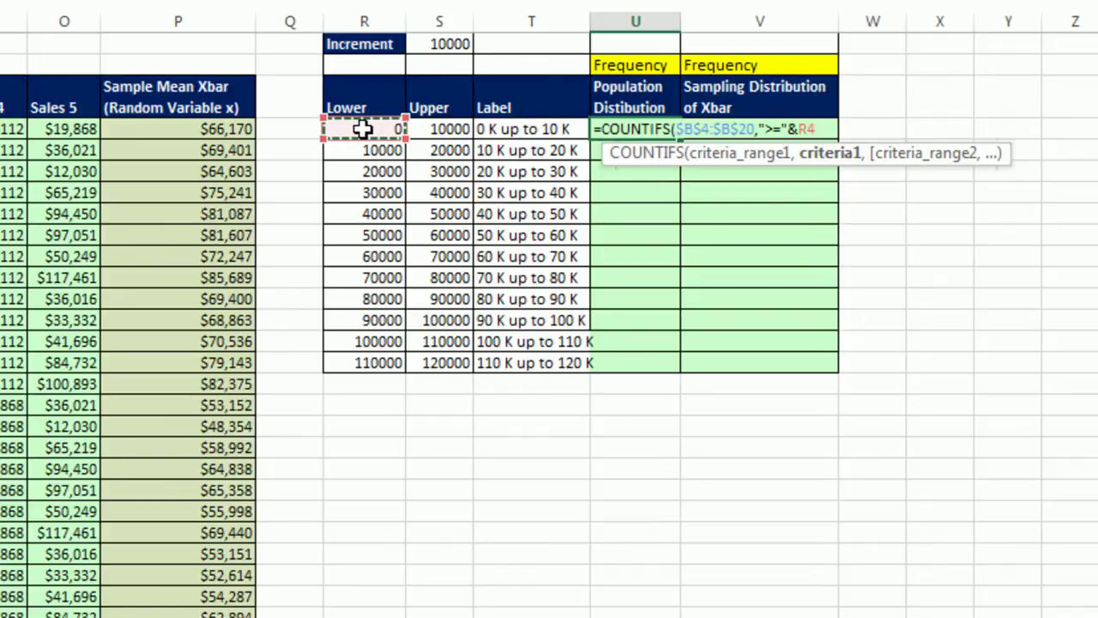
- Complete the U4 COUNTIFS formula with a second condition, $B$4:$B$20,"<"&S4, and fill it down the Population Distribution column
{"action": "type", "text": ","}
{"action": "left_click", "coordinate": [734, 157]}
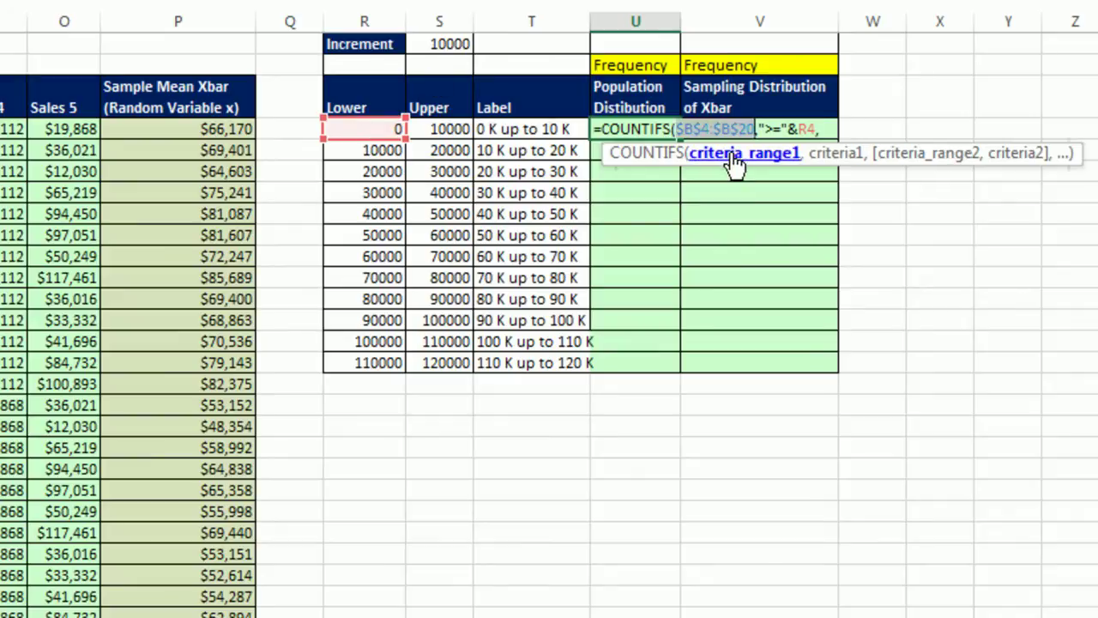
{"action": "key", "text": "ctrl+c"}
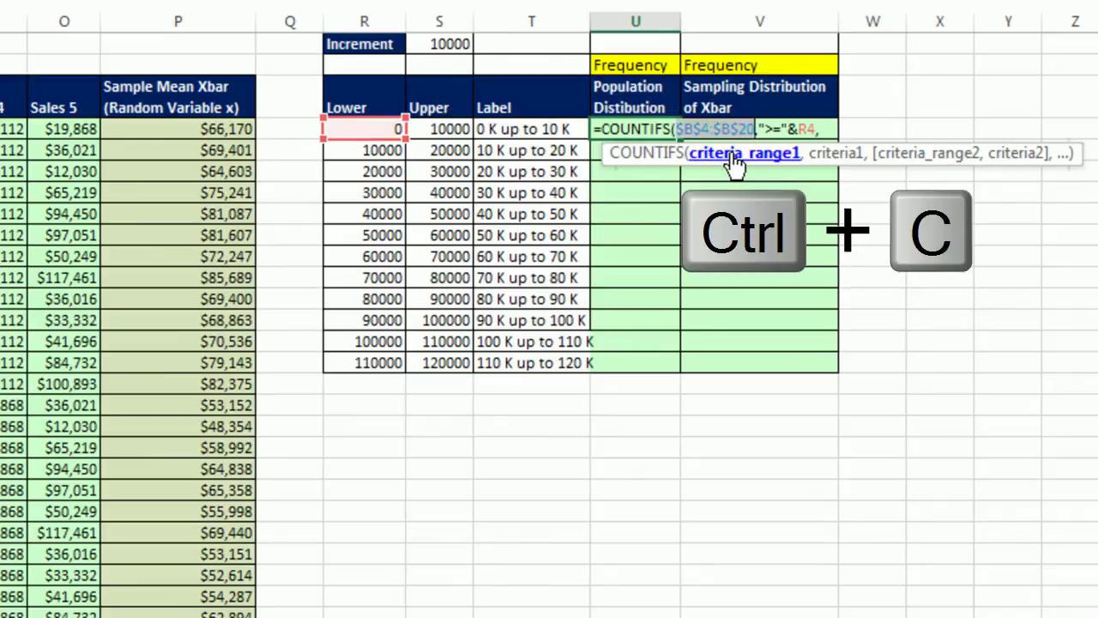
{"action": "left_click", "coordinate": [937, 162]}
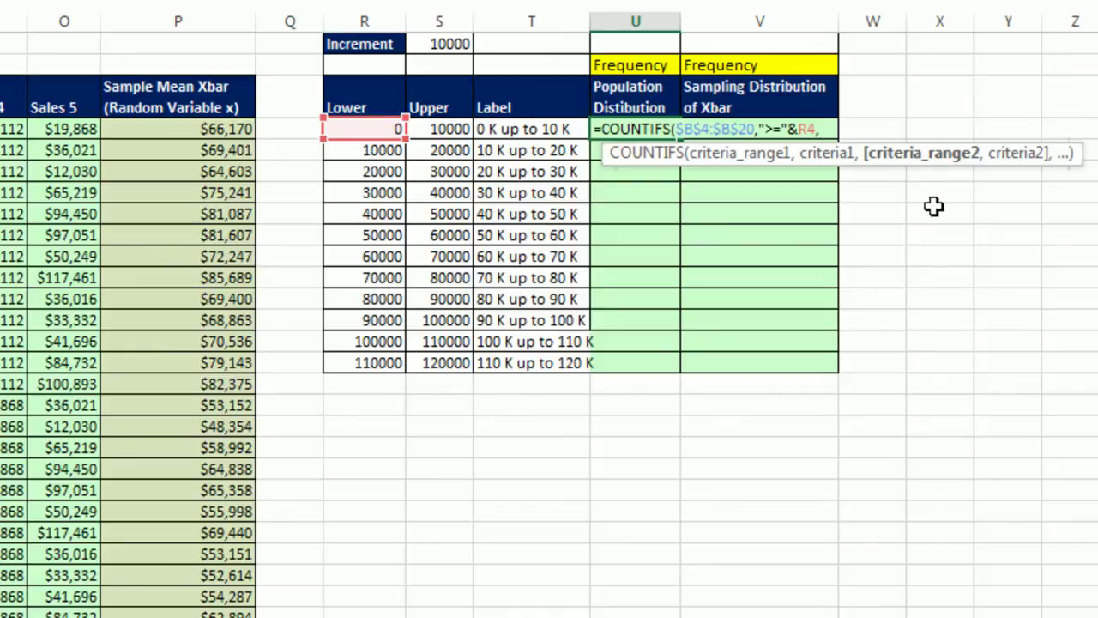
{"action": "key", "text": "ctrl+v"}
{"action": "type", "text": ","}
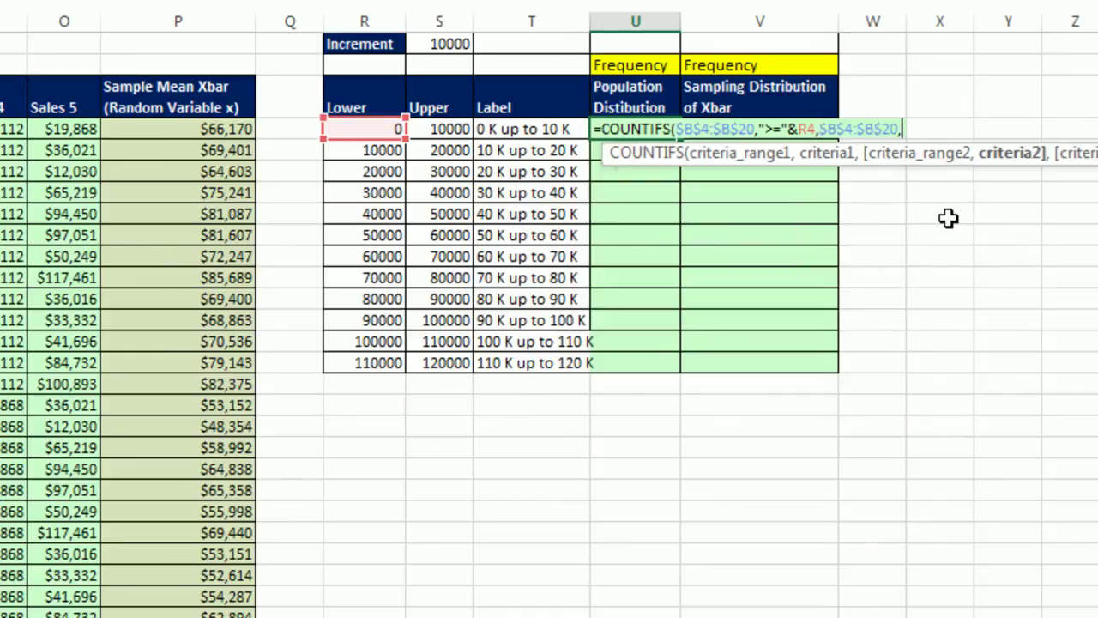
{"action": "type", "text": "\""}
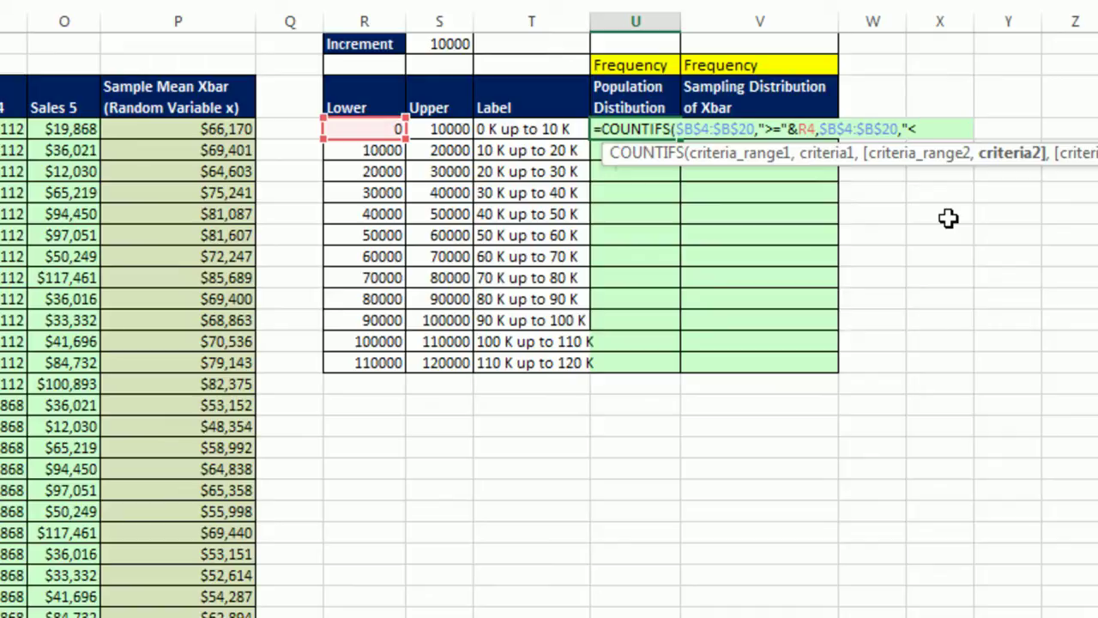
{"action": "type", "text": "<\"&"}
{"action": "left_click", "coordinate": [453, 131]}
{"action": "type", "text": ")"}
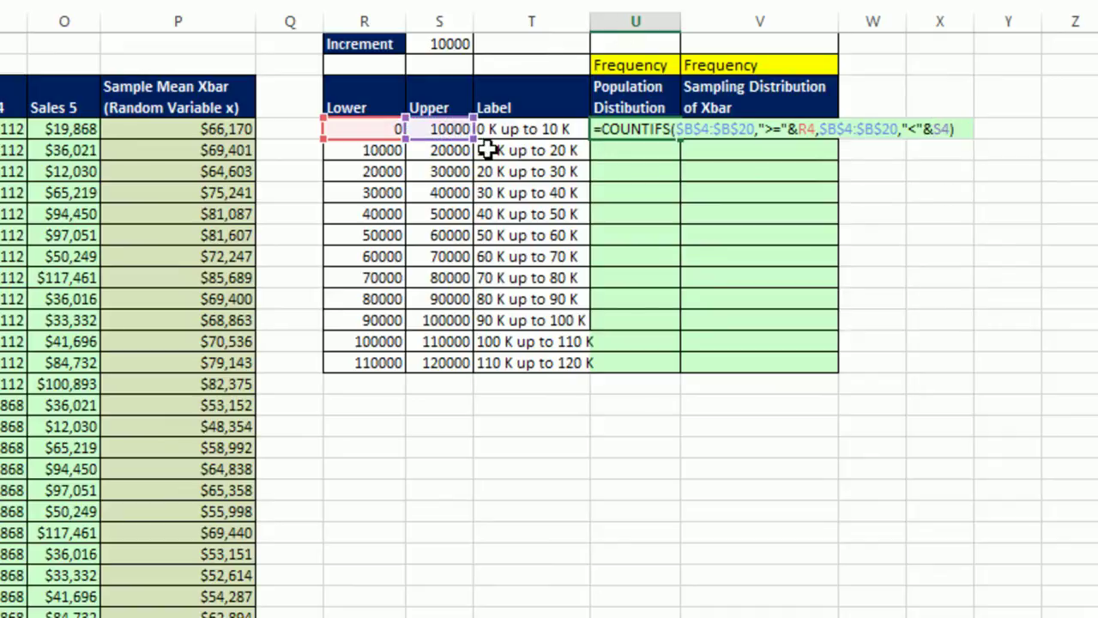
{"action": "key", "text": "ctrl+Return"}
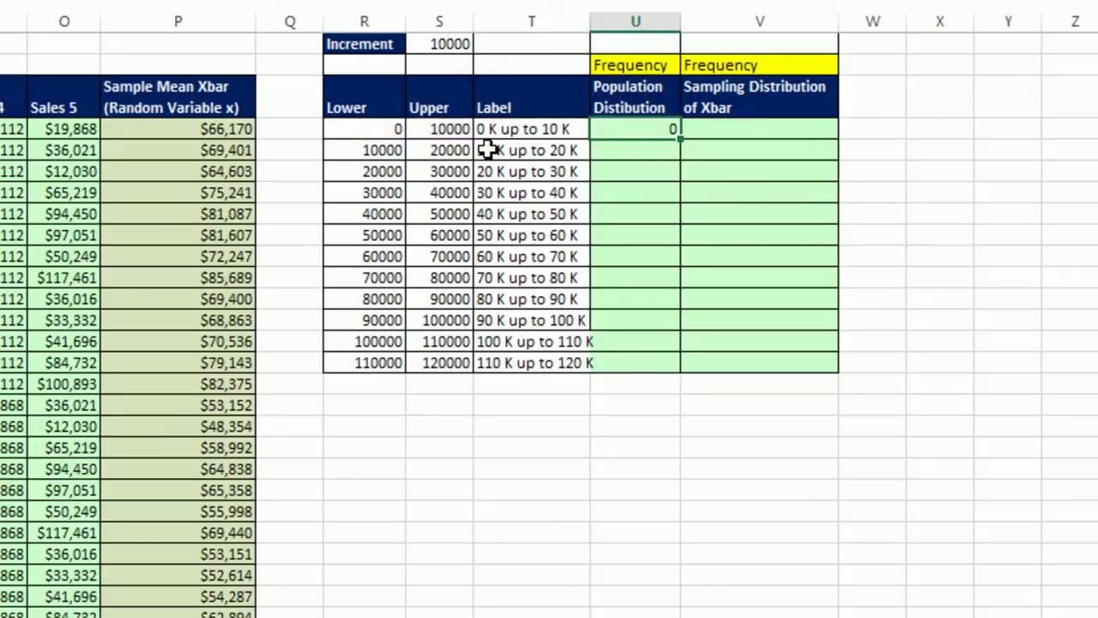
{"action": "double_click", "coordinate": [678, 141]}
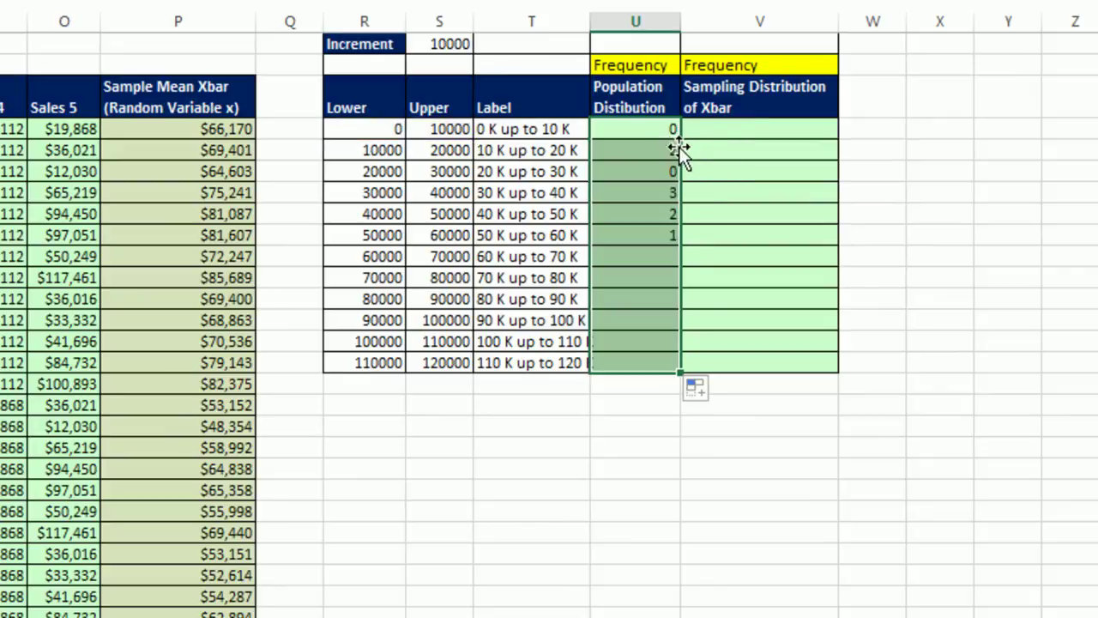
- Copy the COUNTIFS formula text from U4 and paste it unchanged into V4 under Sampling Distribution of Xbar
{"action": "left_click", "coordinate": [629, 133]}
{"action": "key", "text": "F2"}
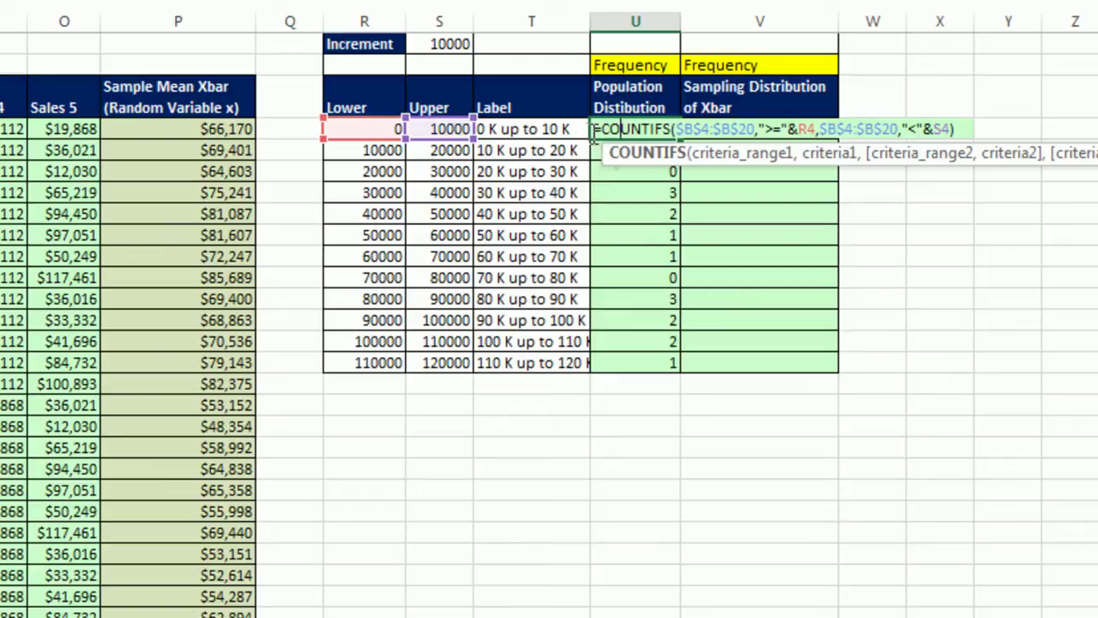
{"action": "left_click_drag", "start_coordinate": [592, 128], "coordinate": [954, 128]}
{"action": "key", "text": "ctrl+c"}
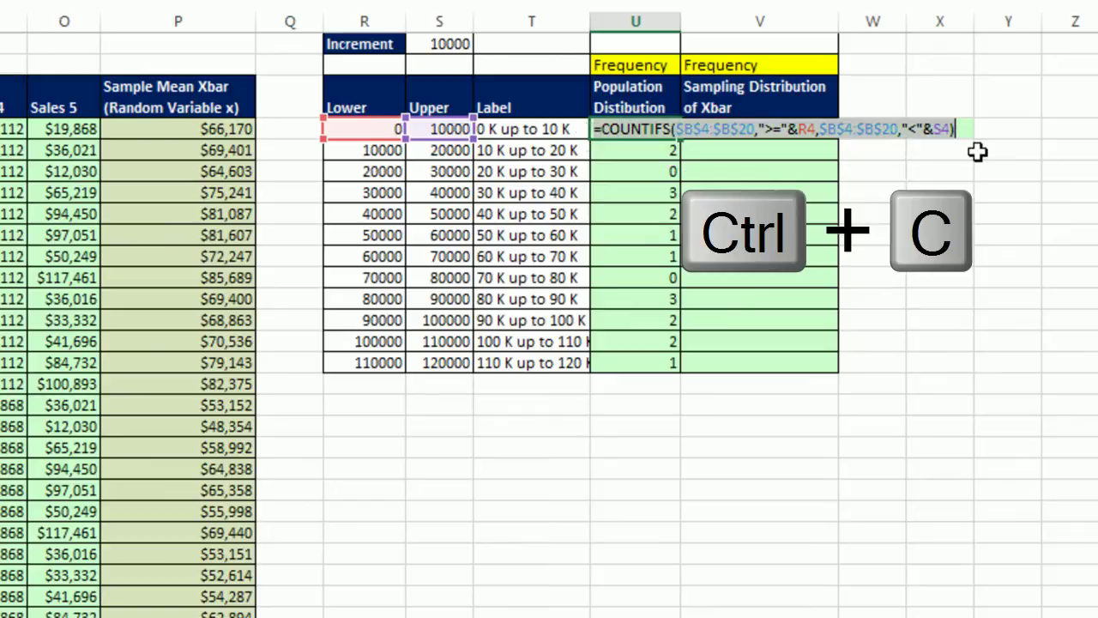
{"action": "key", "text": "Escape"}
{"action": "double_click", "coordinate": [775, 128]}
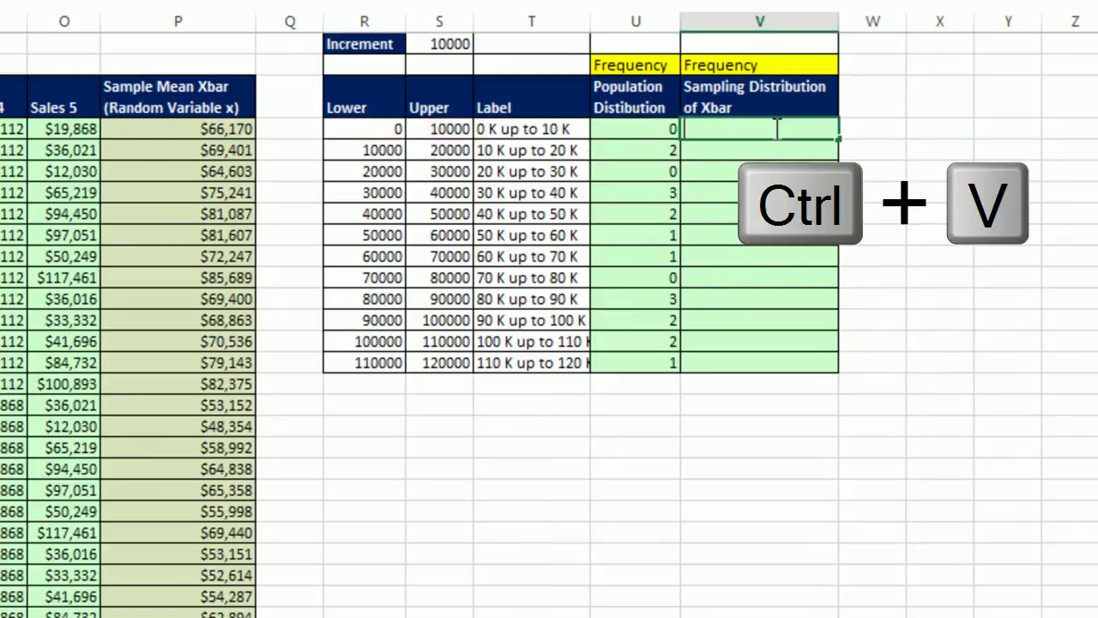
{"action": "key", "text": "ctrl+v"}
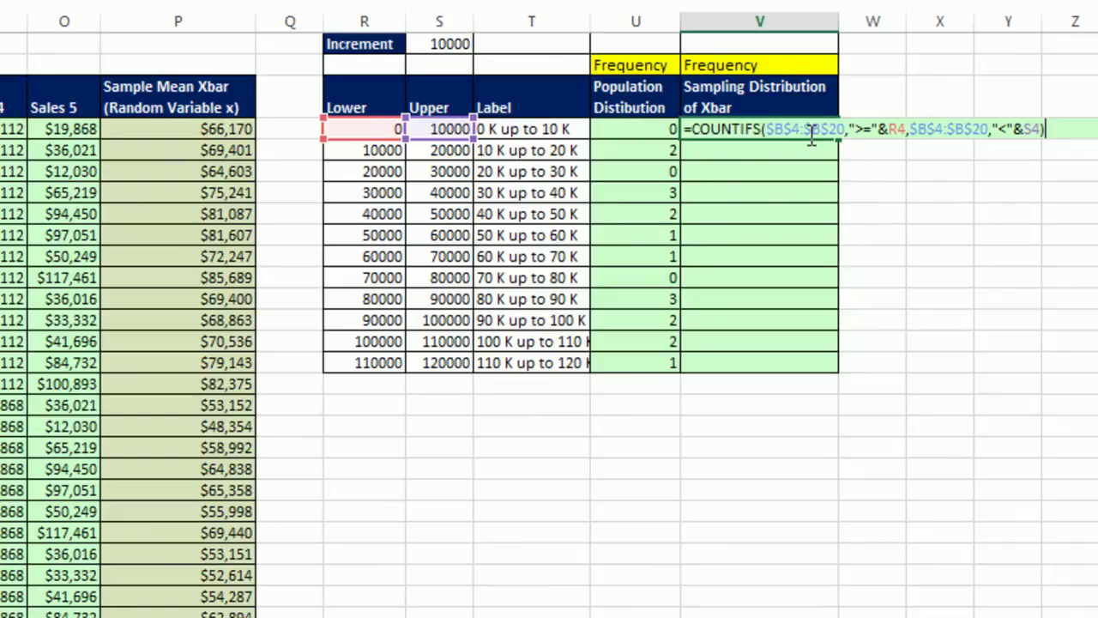
- Replace the first criteria range in the V4 formula with the absolute sample means range $P$4:$P$6191
{"action": "left_click", "coordinate": [812, 129]}
{"action": "left_click", "coordinate": [829, 161]}
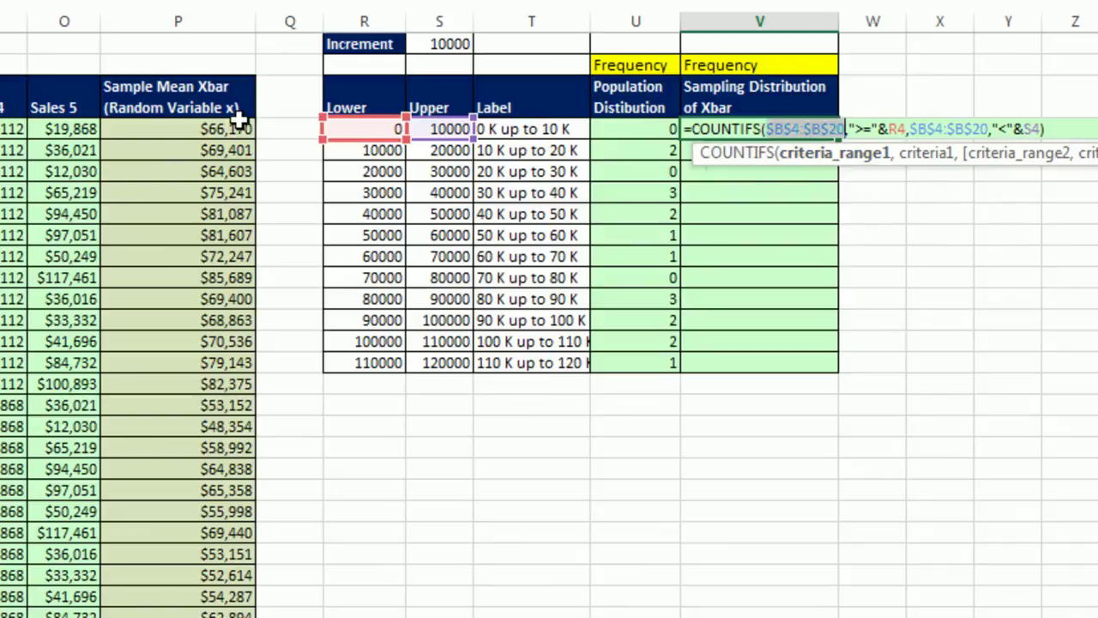
{"action": "left_click", "coordinate": [208, 129]}
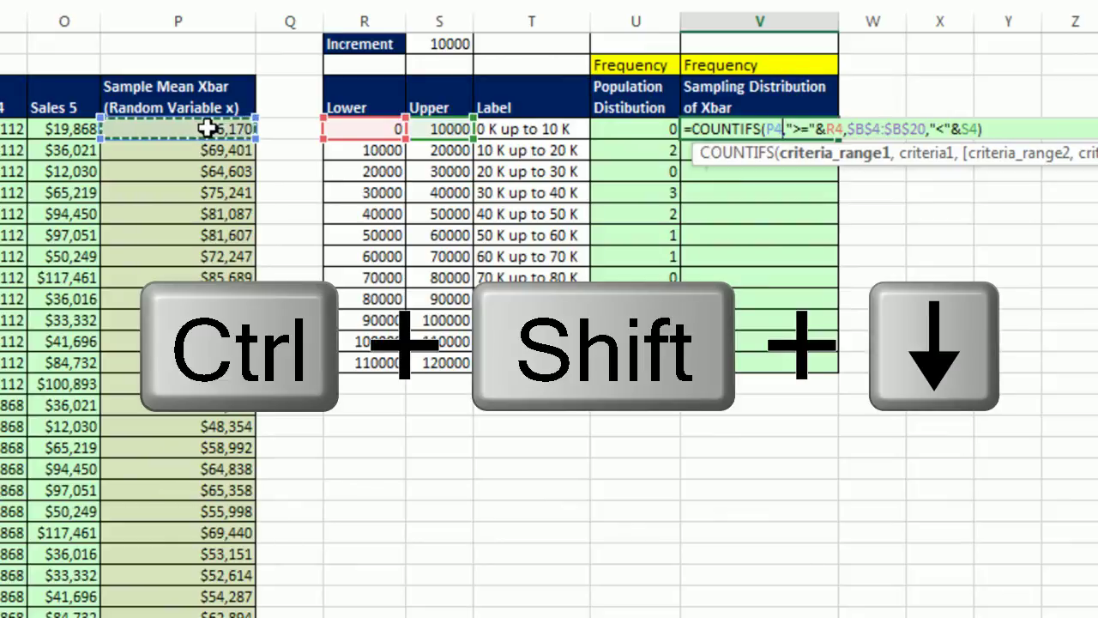
{"action": "key", "text": "ctrl+shift+Down"}
{"action": "key", "text": "F4"}
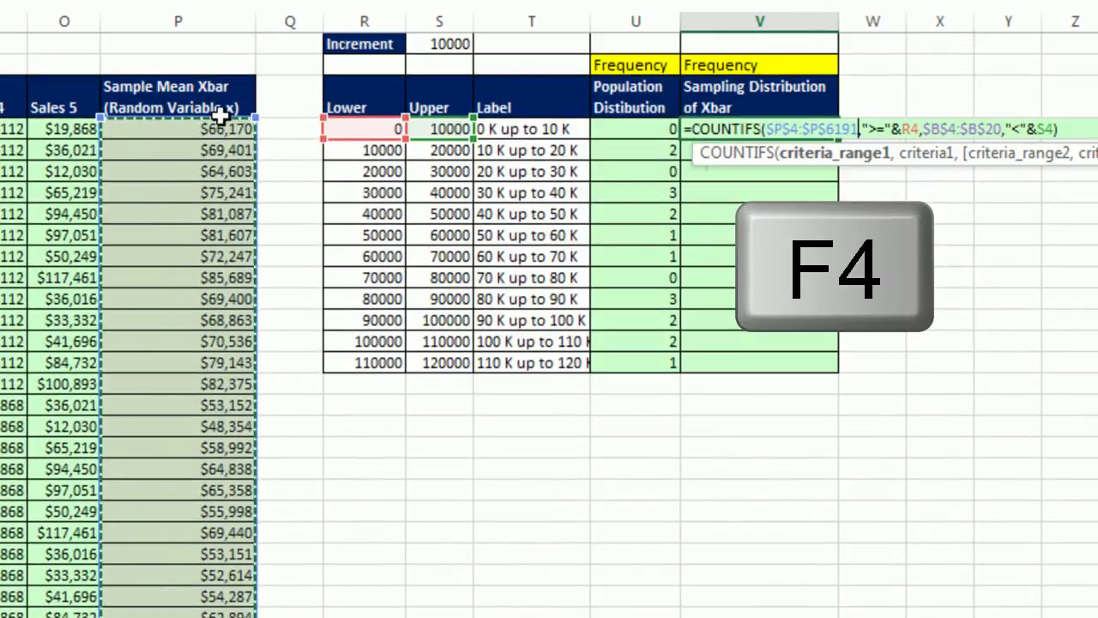
- Reuse $P$4:$P$6191 as the second criteria range in V4 and fill the formula down the Sampling Distribution of Xbar column
{"action": "left_click", "coordinate": [831, 158]}
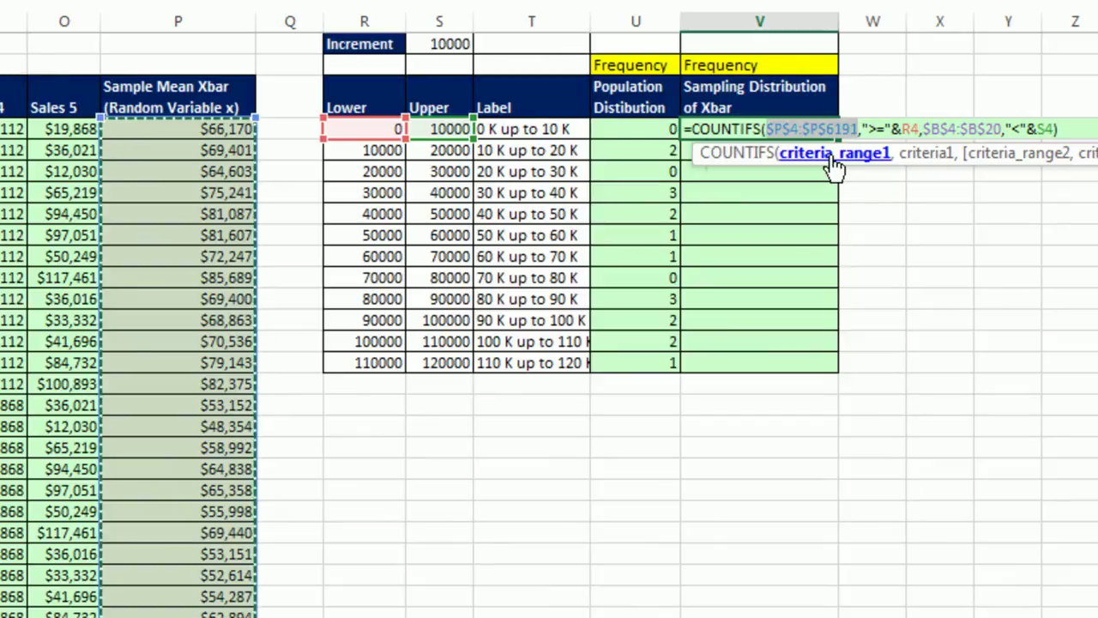
{"action": "key", "text": "ctrl+c"}
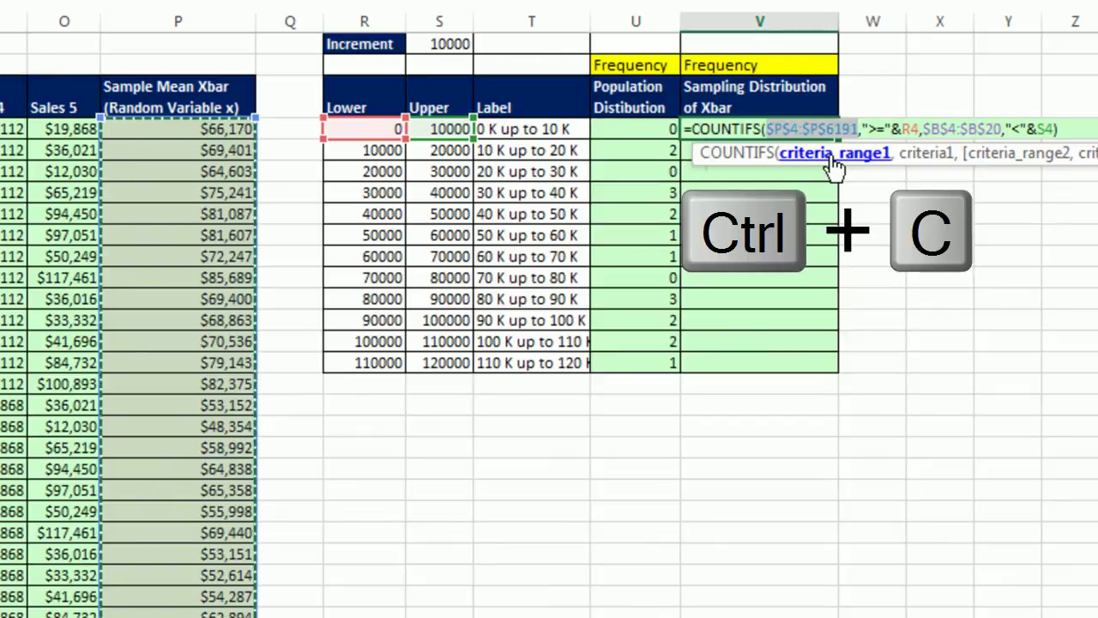
{"action": "left_click", "coordinate": [987, 155]}
{"action": "key", "text": "ctrl+v"}
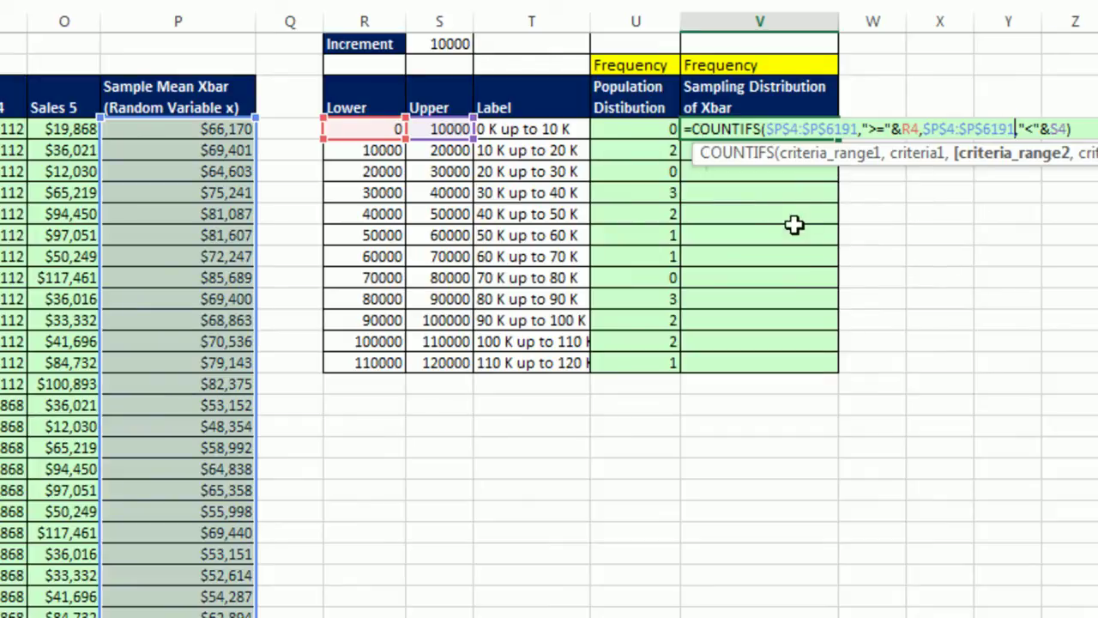
{"action": "key", "text": "ctrl+Return"}
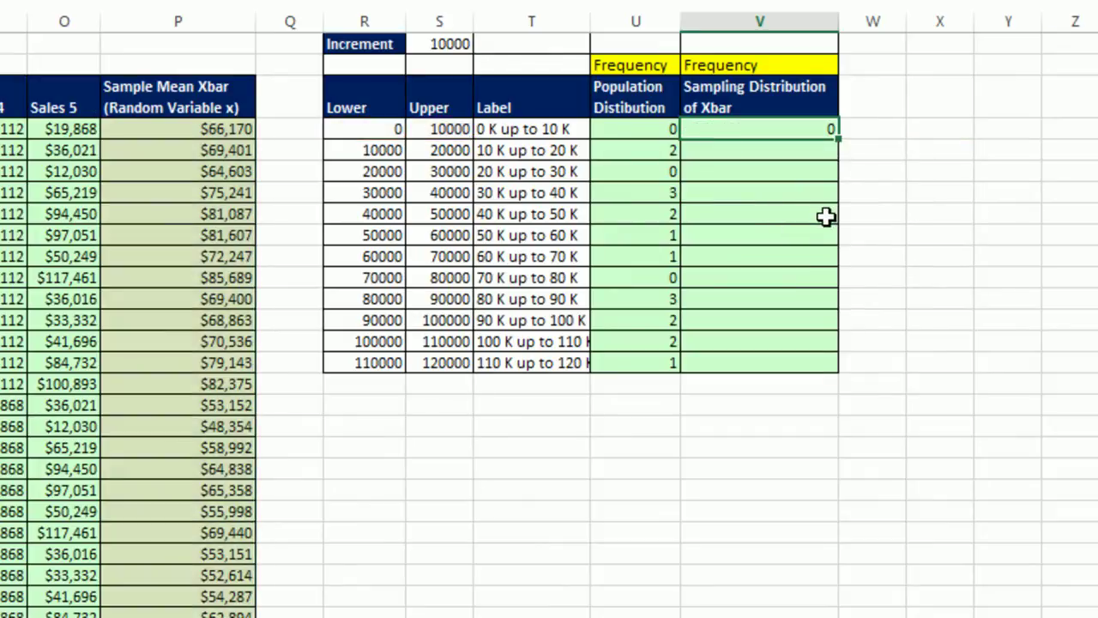
{"action": "double_click", "coordinate": [840, 139]}
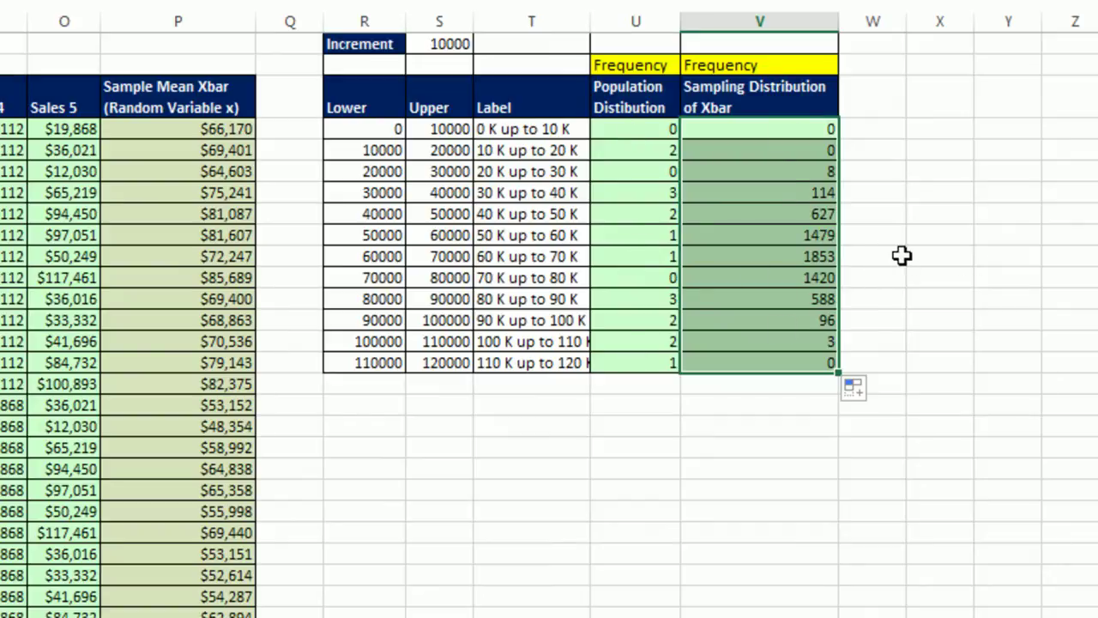
{"action": "left_click", "coordinate": [826, 279]}
{"action": "left_click", "coordinate": [809, 215]}
{"action": "left_click", "coordinate": [800, 302]}
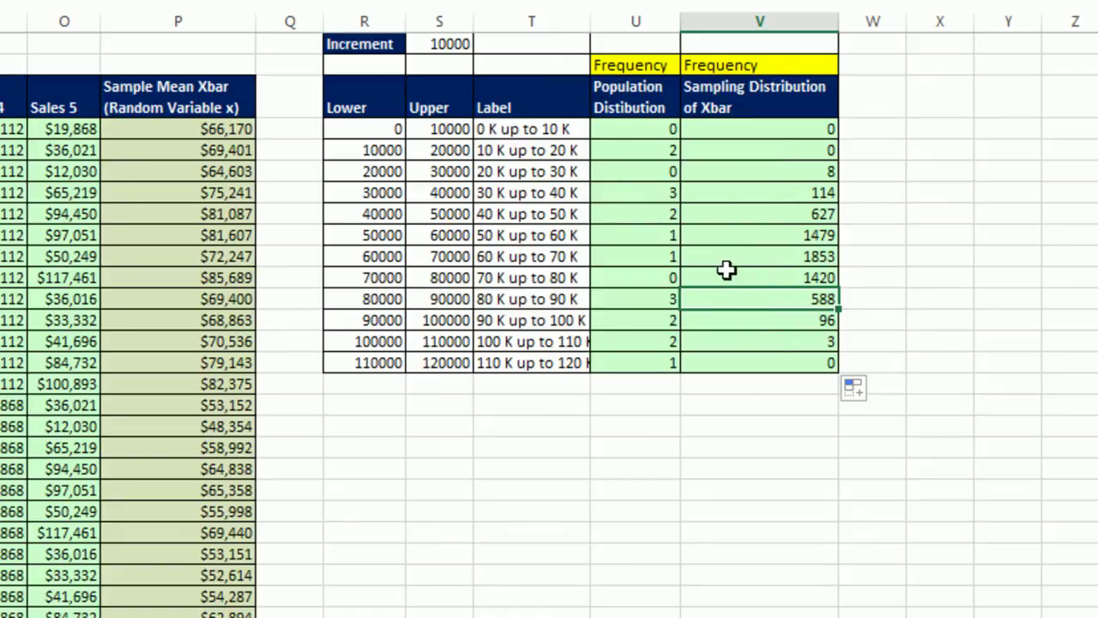
- Insert a 2-D clustered column chart from the labels and Population Distribution frequencies in T3:U15
{"action": "left_click_drag", "start_coordinate": [544, 96], "coordinate": [640, 363]}
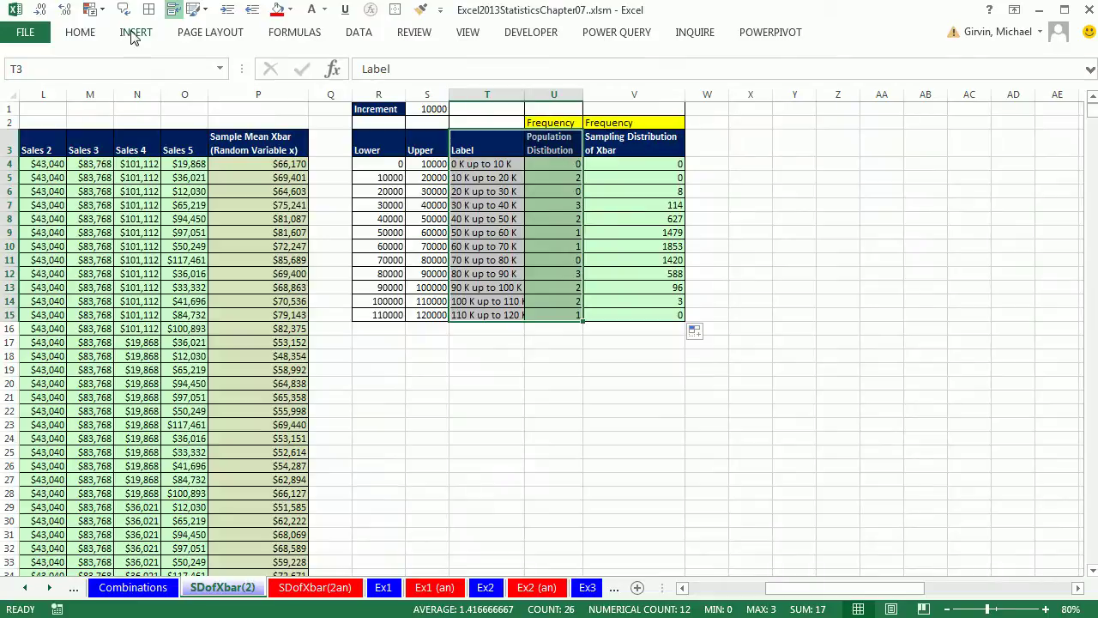
{"action": "left_click", "coordinate": [133, 34]}
{"action": "left_click", "coordinate": [480, 56]}
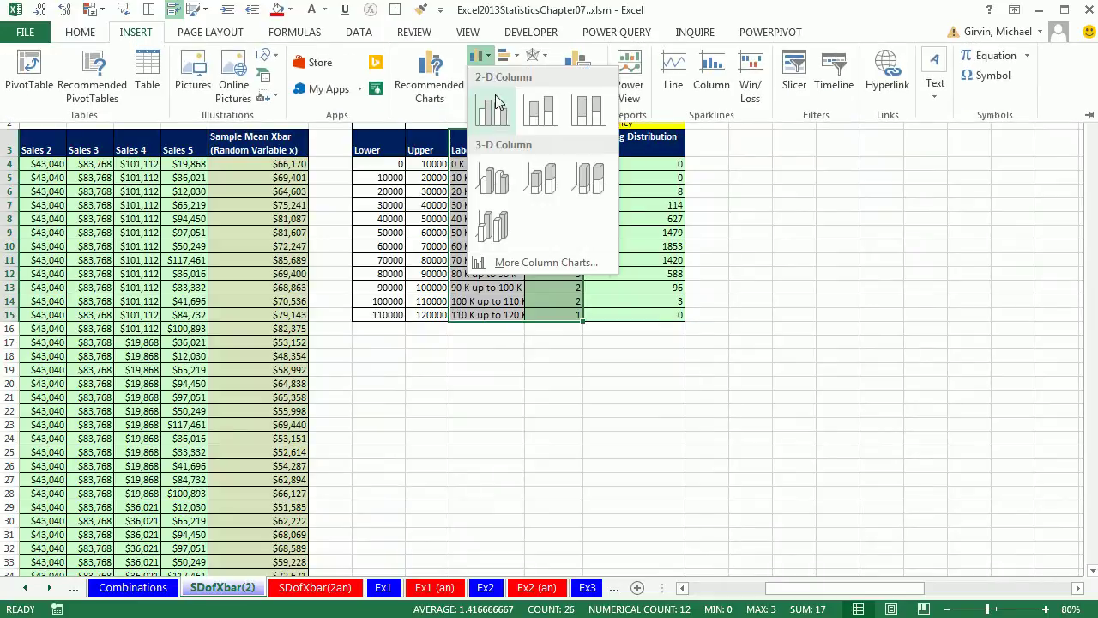
{"action": "left_click", "coordinate": [492, 109]}
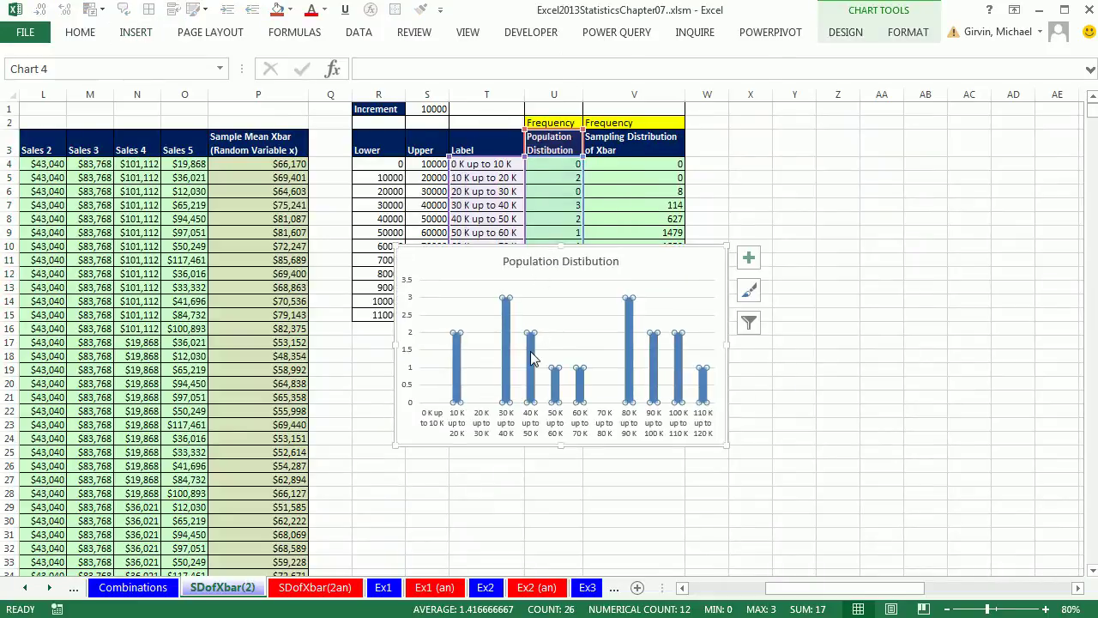
- Set the gap width of the population chart's data series to 0%
{"action": "left_click", "coordinate": [532, 359]}
{"action": "key", "text": "ctrl+1"}
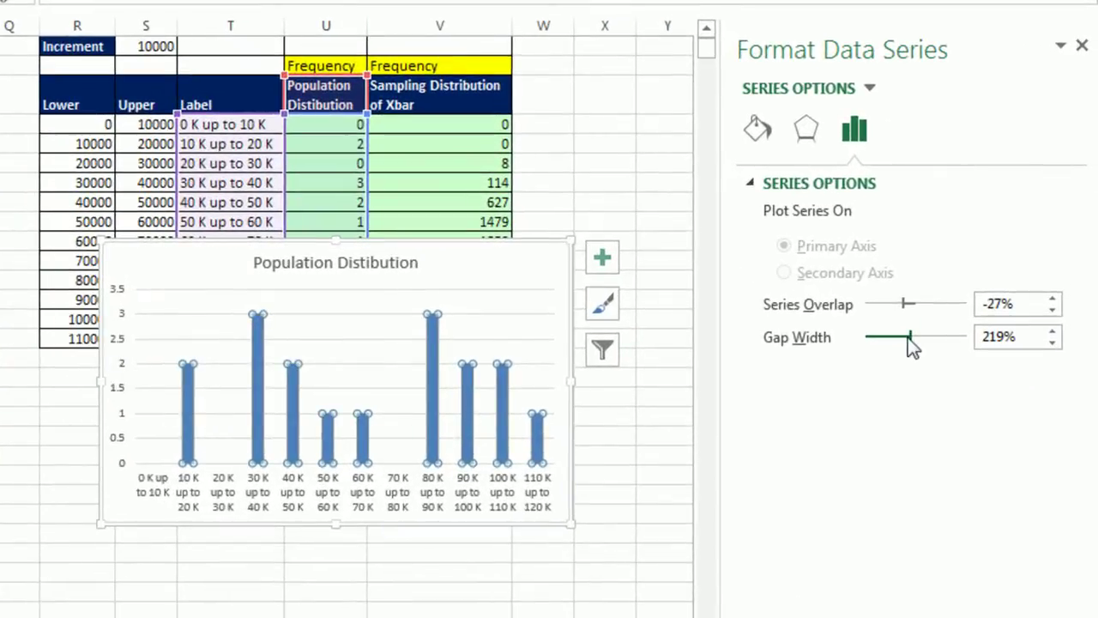
{"action": "left_click_drag", "start_coordinate": [912, 346], "coordinate": [717, 348]}
- Add data labels and axis titles to the population chart and close the formatting pane
{"action": "left_click", "coordinate": [603, 258]}
{"action": "left_click", "coordinate": [660, 361]}
{"action": "left_click", "coordinate": [662, 313]}
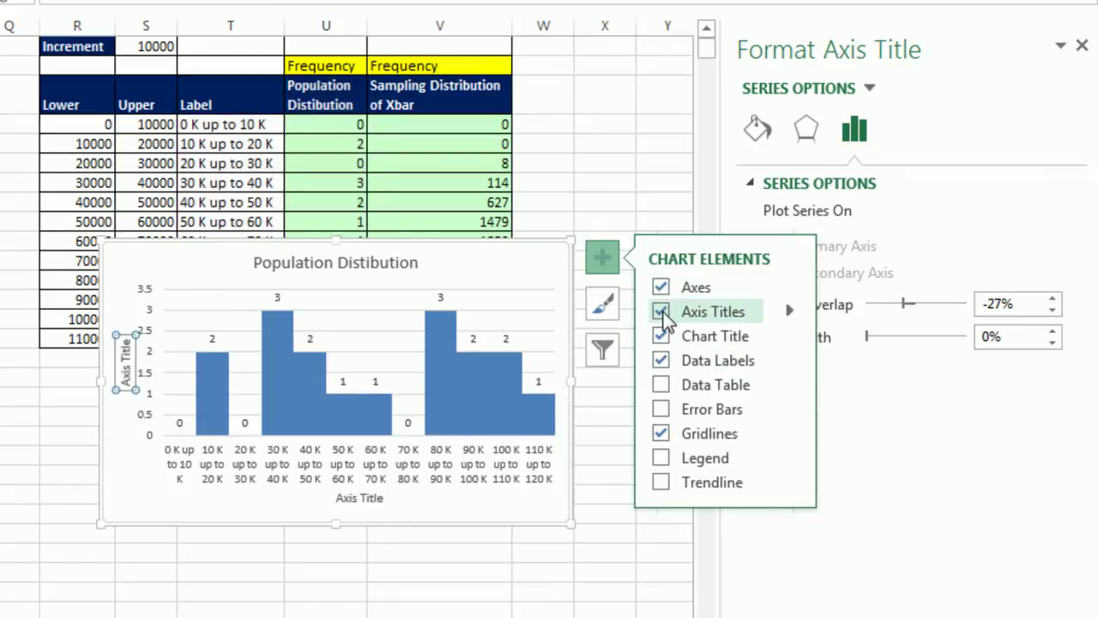
{"action": "left_click", "coordinate": [1083, 47]}
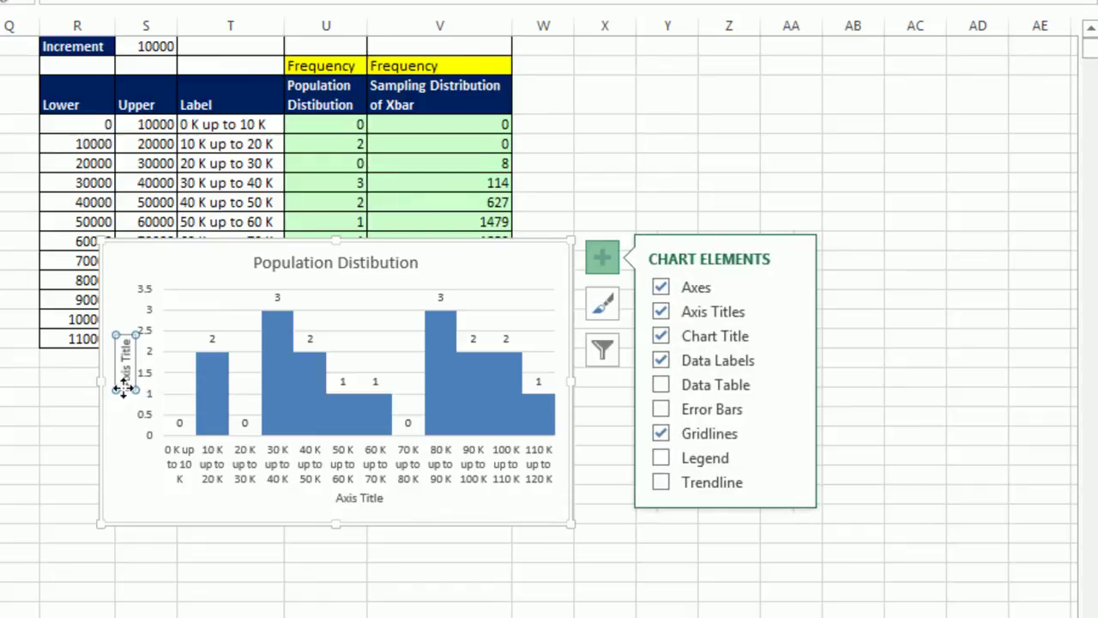
- Link the population chart's vertical axis title to the Frequency heading in U2
{"action": "type", "text": "="}
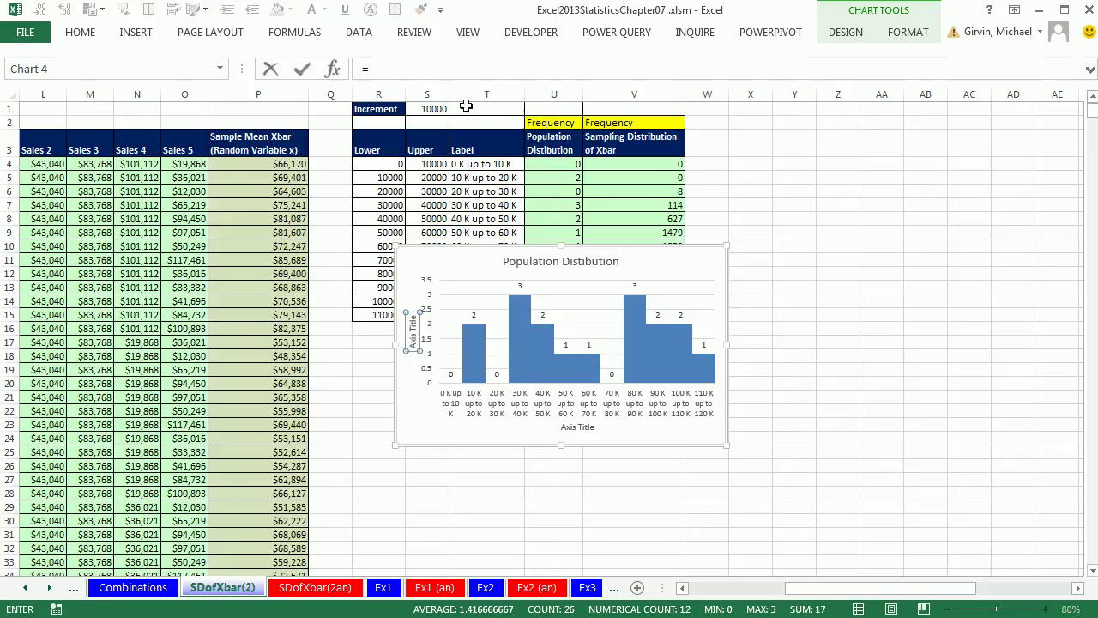
{"action": "left_click", "coordinate": [546, 123]}
{"action": "key", "text": "Return"}
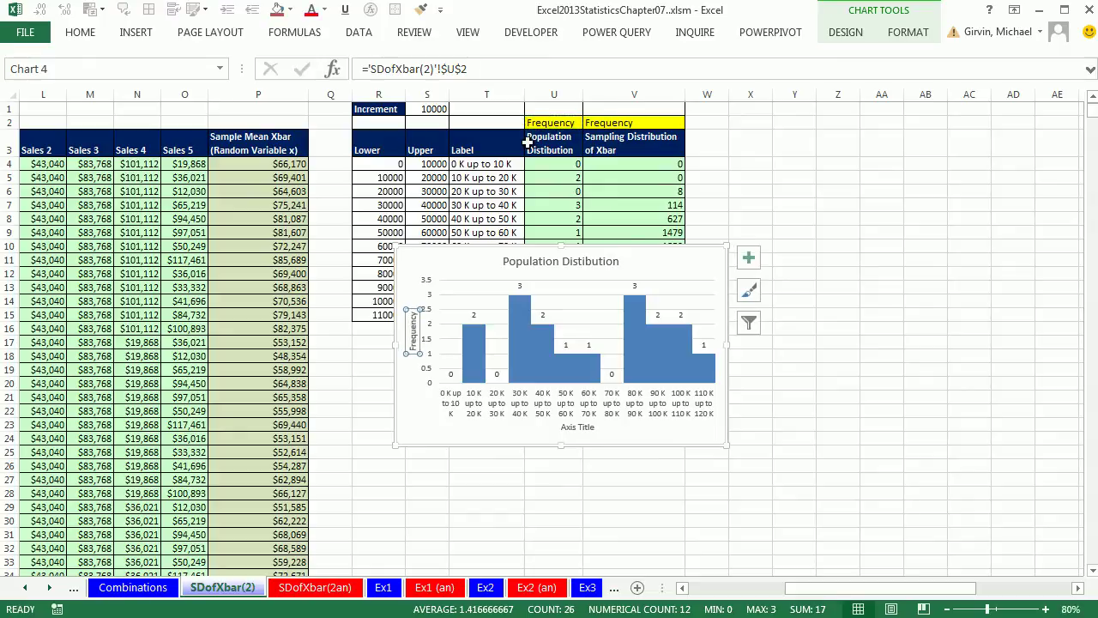
- Link the population chart's horizontal axis title to the Sales = x heading in B3
{"action": "left_click", "coordinate": [574, 437]}
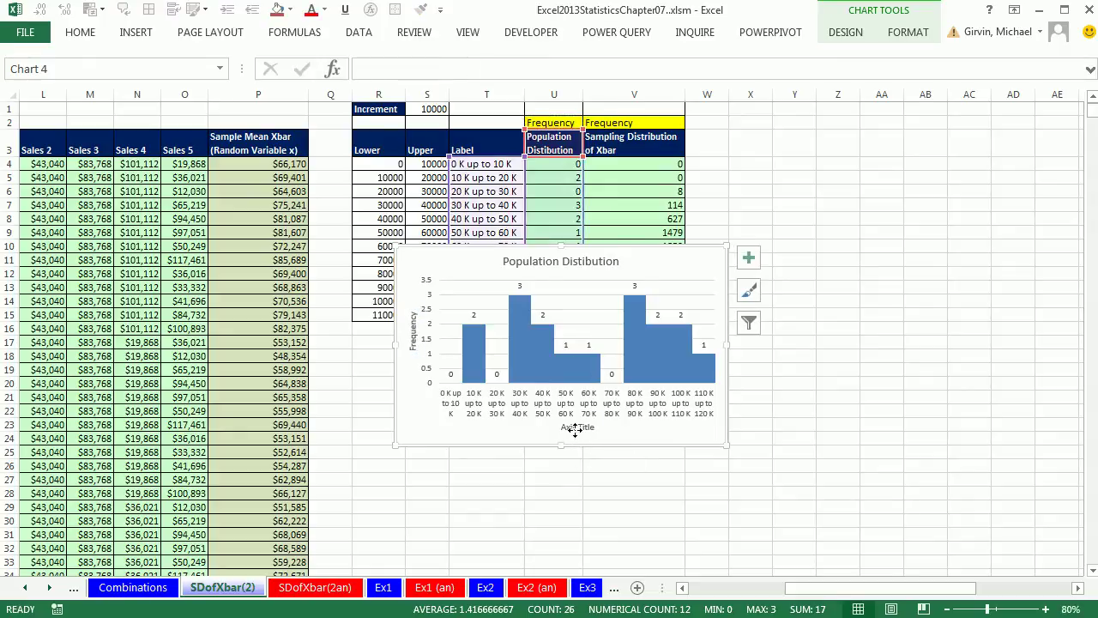
{"action": "left_click", "coordinate": [577, 427]}
{"action": "type", "text": "="}
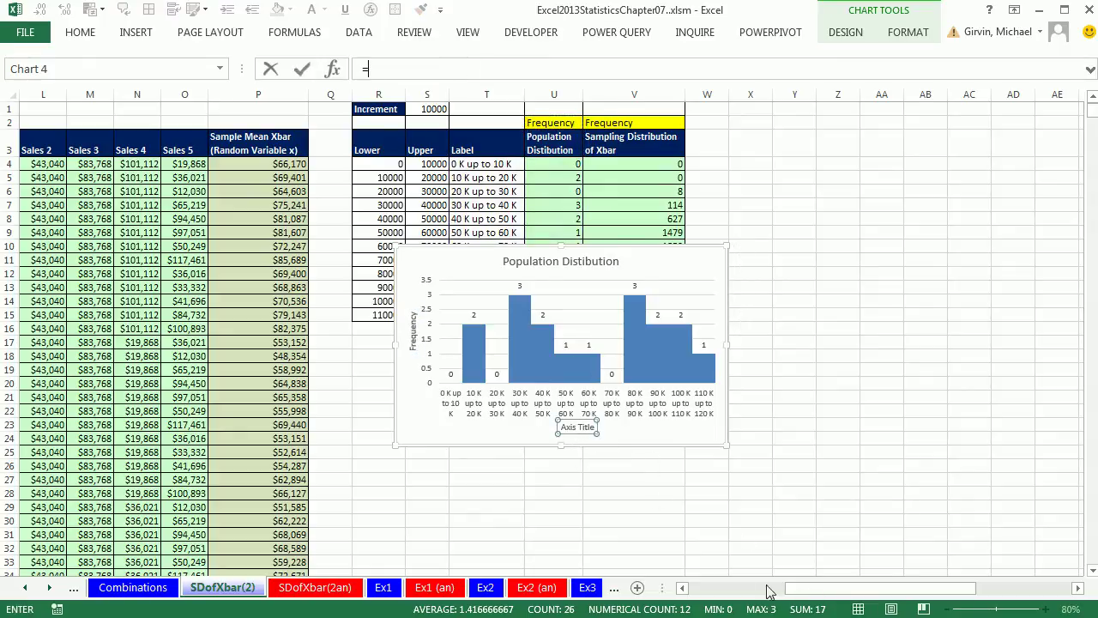
{"action": "left_click_drag", "start_coordinate": [791, 590], "coordinate": [691, 590]}
{"action": "left_click", "coordinate": [120, 144]}
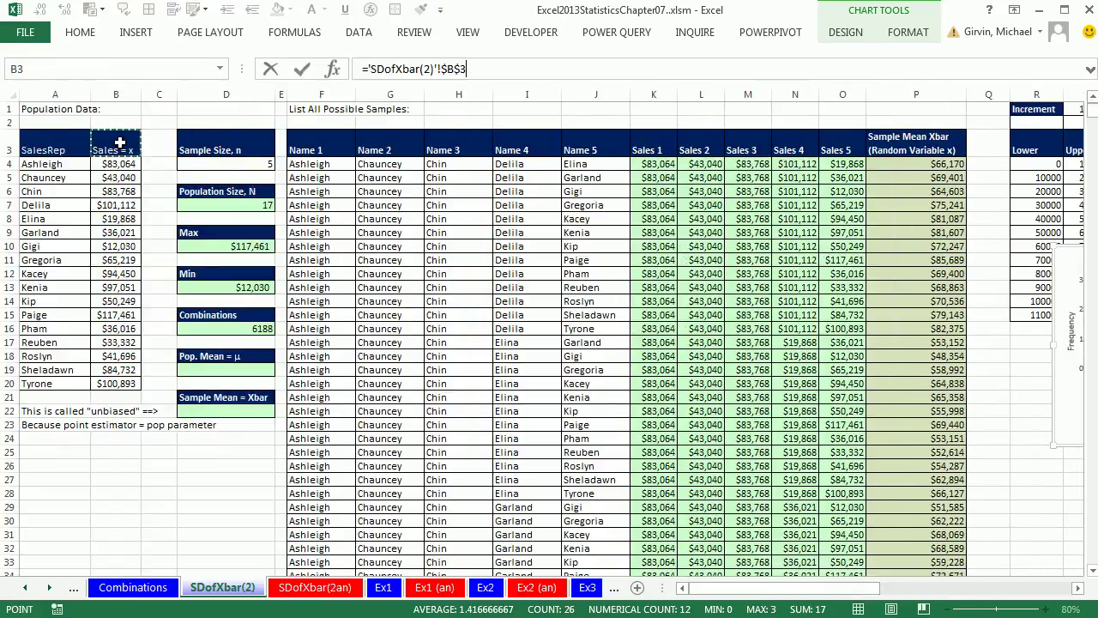
{"action": "key", "text": "Return"}
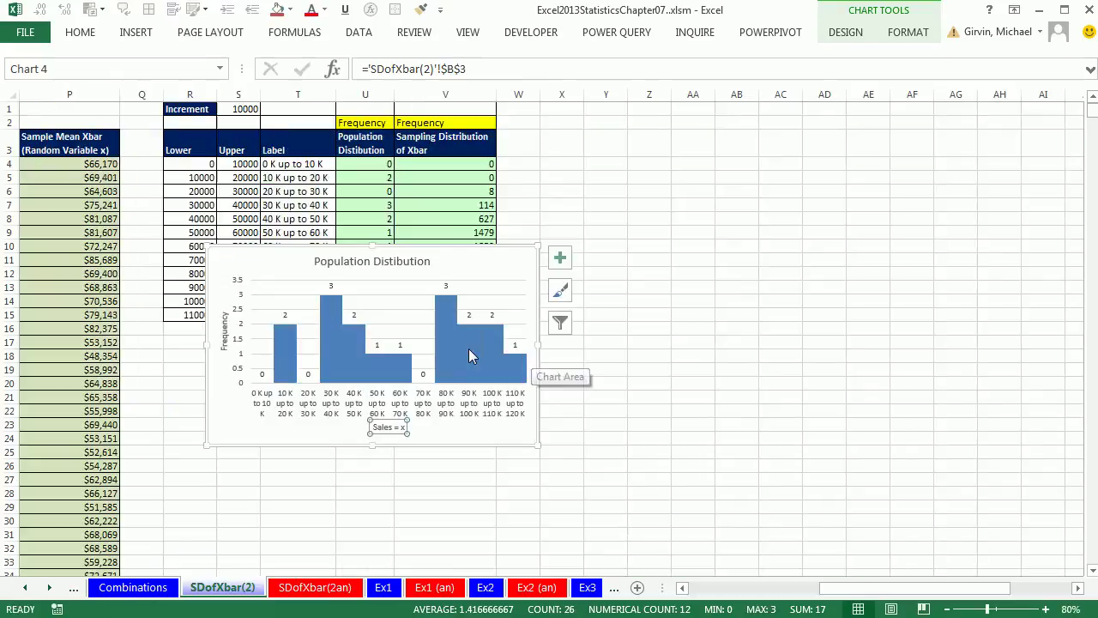
- Give the population chart's columns a solid line border and move the chart below the frequency table
{"action": "left_click", "coordinate": [469, 348]}
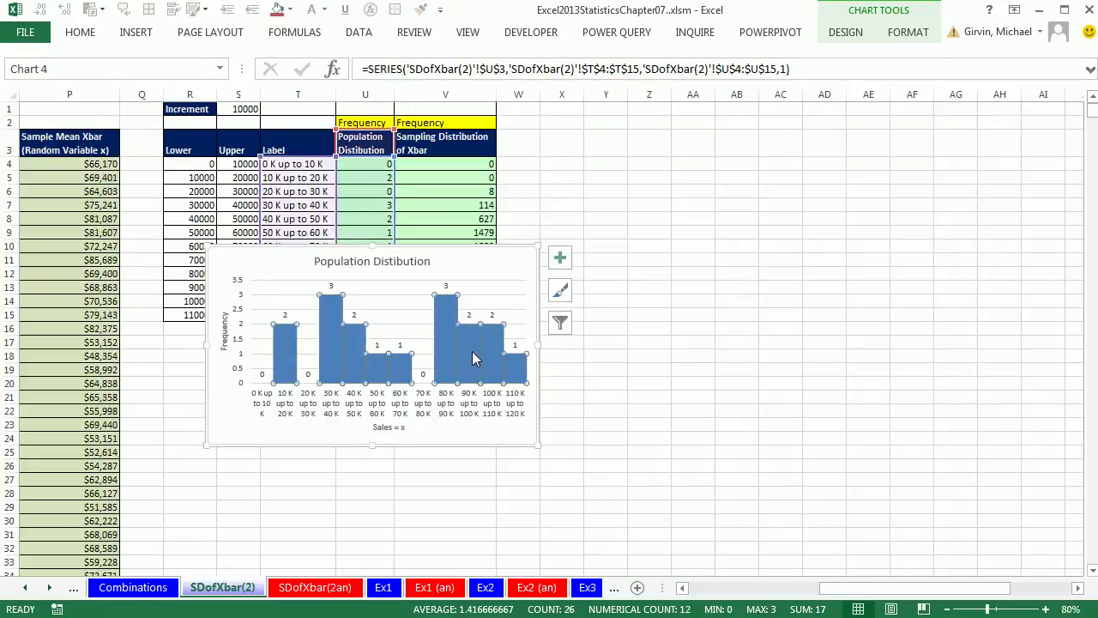
{"action": "key", "text": "ctrl+1"}
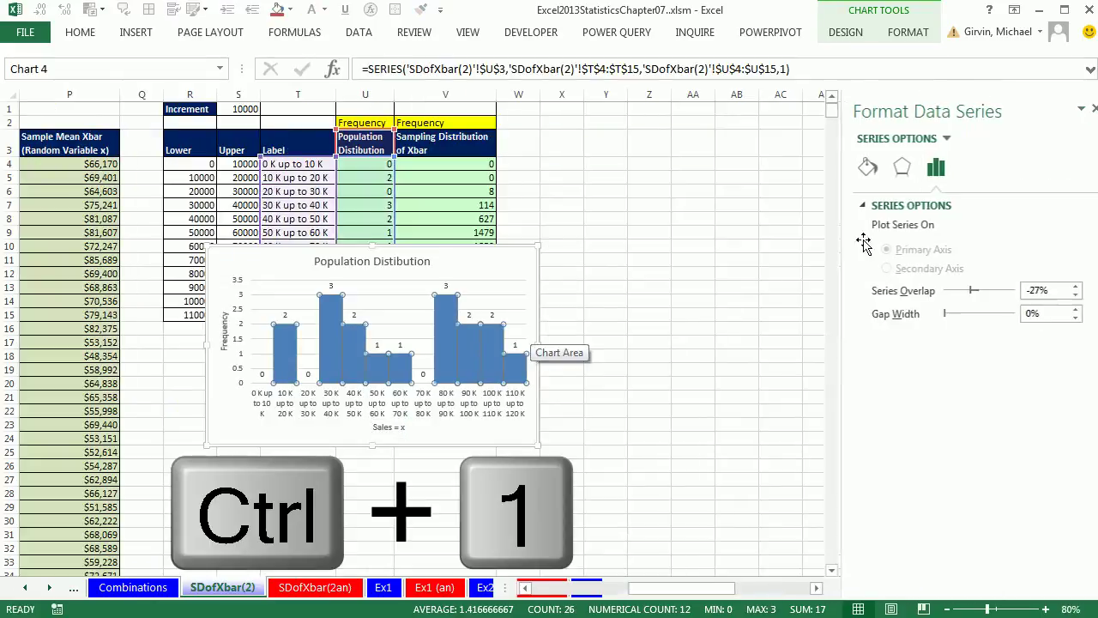
{"action": "left_click", "coordinate": [862, 170]}
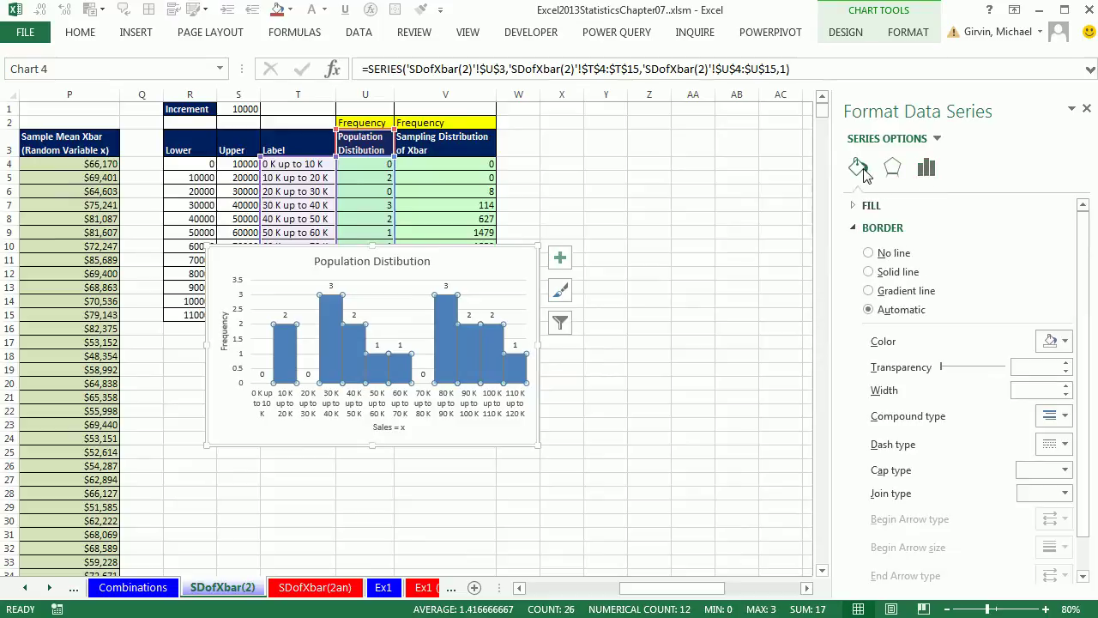
{"action": "left_click", "coordinate": [868, 272]}
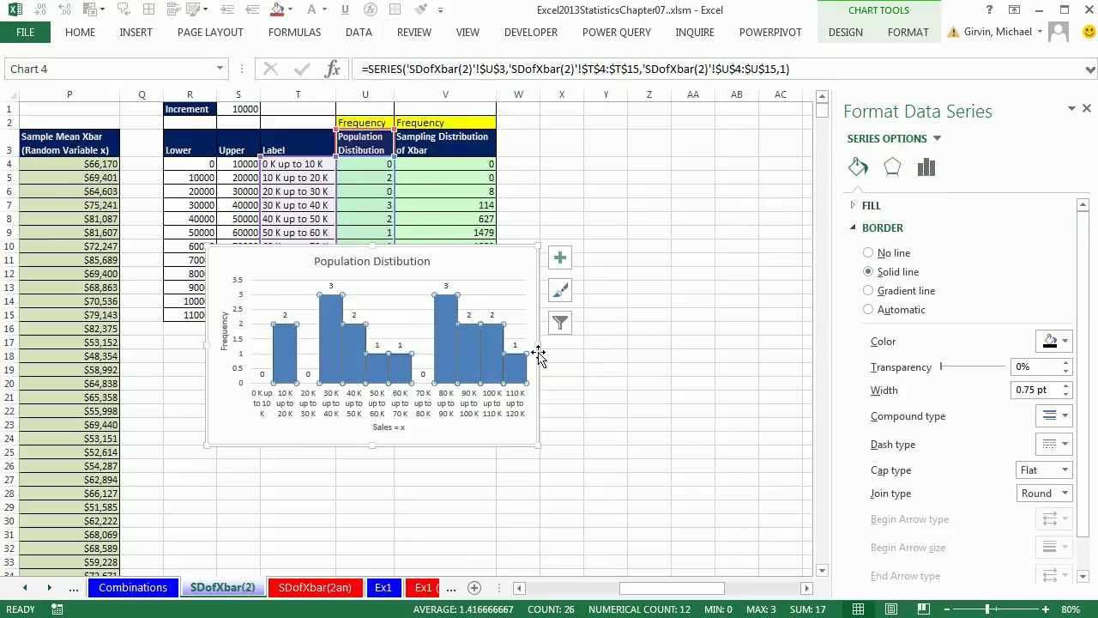
{"action": "left_click", "coordinate": [533, 203]}
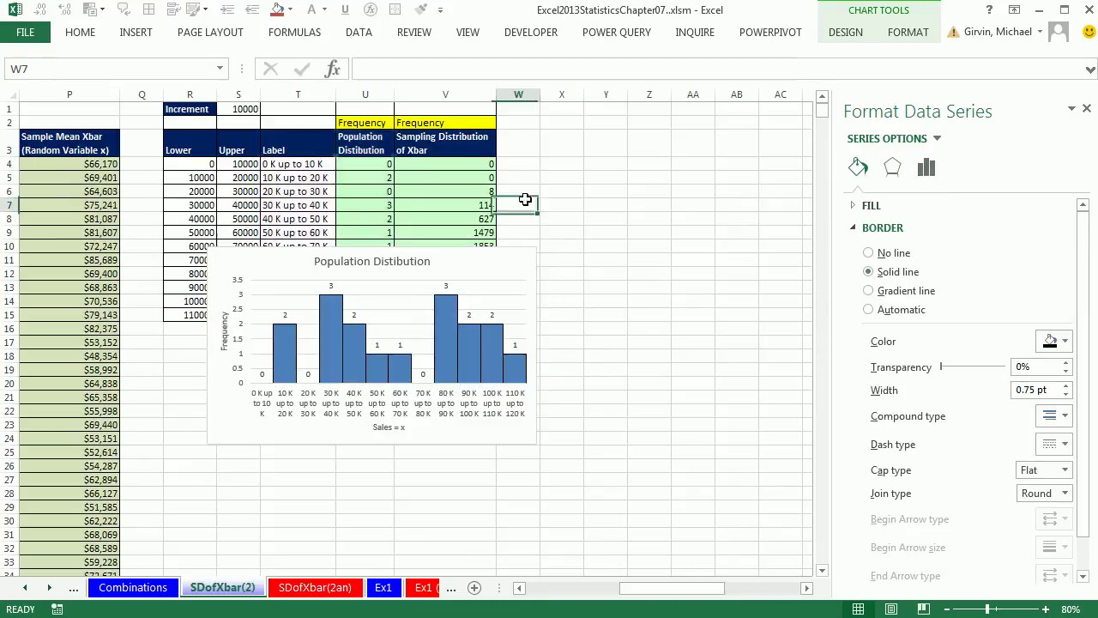
{"action": "left_click", "coordinate": [268, 265]}
{"action": "mouse_move", "coordinate": [228, 249]}
{"action": "left_mouse_down"}
{"action": "mouse_move", "coordinate": [211, 321]}
{"action": "mouse_move", "coordinate": [188, 334]}
{"action": "left_mouse_up"}
- Insert a 2-D clustered column chart from the labels in T3:T15 and the Sampling Distribution of Xbar frequencies in V3:V15
{"action": "left_click_drag", "start_coordinate": [289, 138], "coordinate": [294, 315]}
{"action": "left_click_drag", "start_coordinate": [428, 143], "coordinate": [437, 313]}
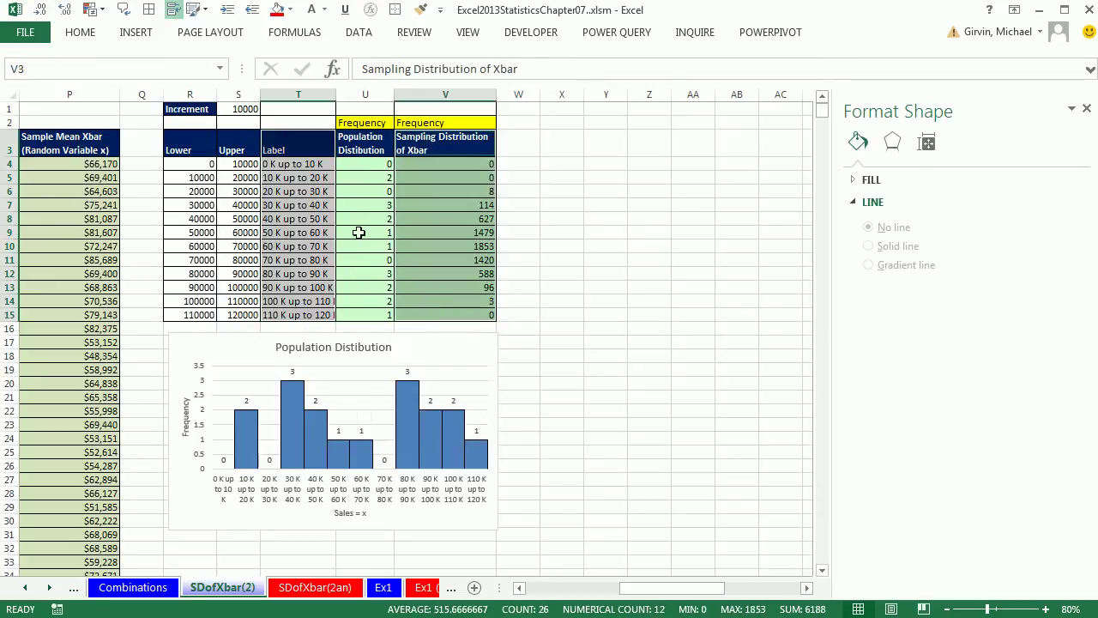
{"action": "left_click", "coordinate": [136, 32]}
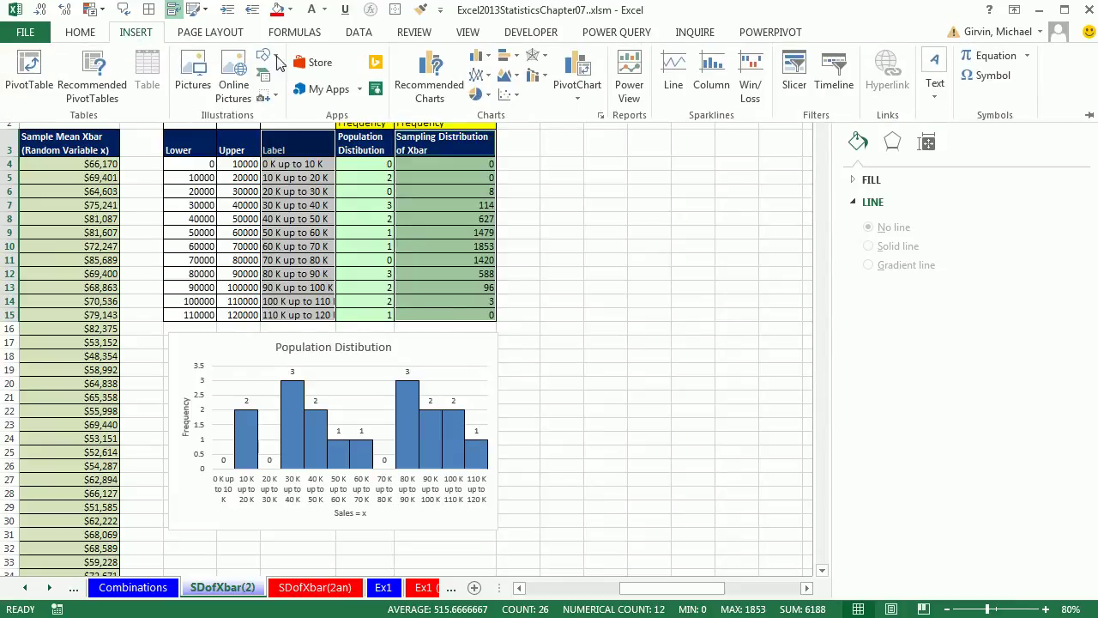
{"action": "left_click", "coordinate": [488, 57]}
{"action": "left_click", "coordinate": [494, 105]}
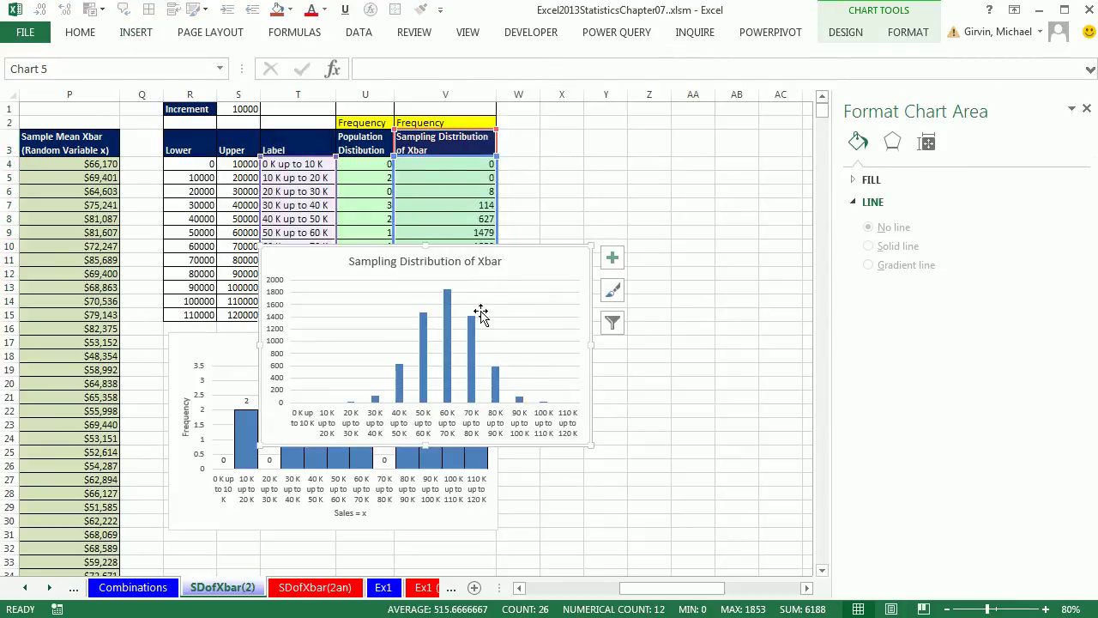
- Set the Xbar chart's series gap width to 0% and give its columns a solid line border
{"action": "left_click", "coordinate": [448, 314]}
{"action": "key", "text": "ctrl+1"}
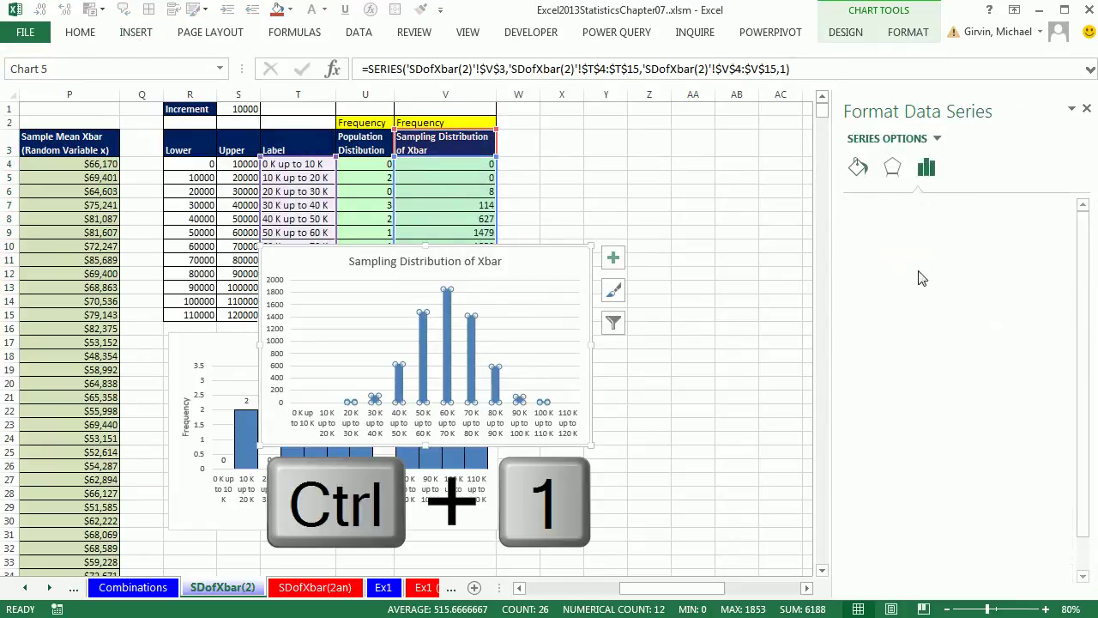
{"action": "left_click_drag", "start_coordinate": [964, 314], "coordinate": [911, 319]}
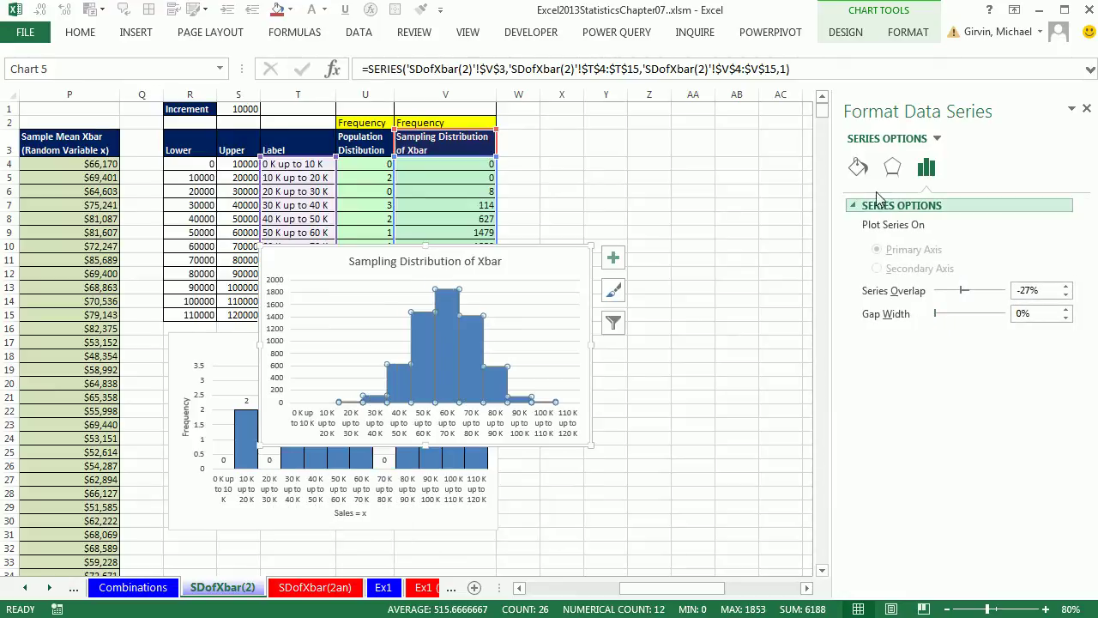
{"action": "left_click", "coordinate": [862, 170]}
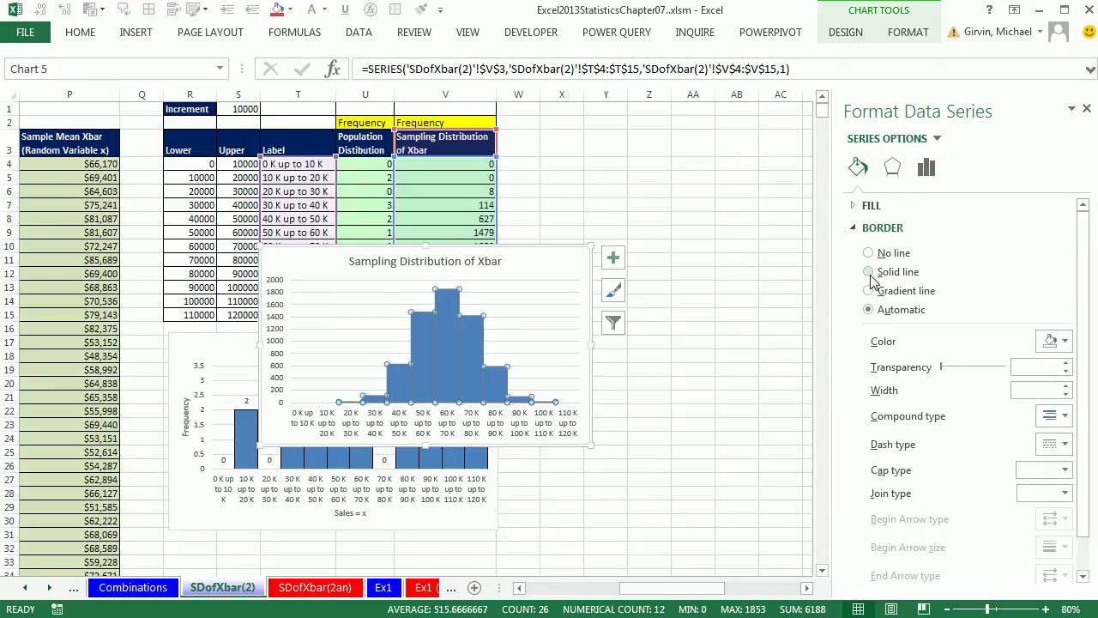
- Add axis titles and data labels to the Sampling Distribution of Xbar chart
{"action": "left_click", "coordinate": [613, 257]}
{"action": "left_click", "coordinate": [654, 296]}
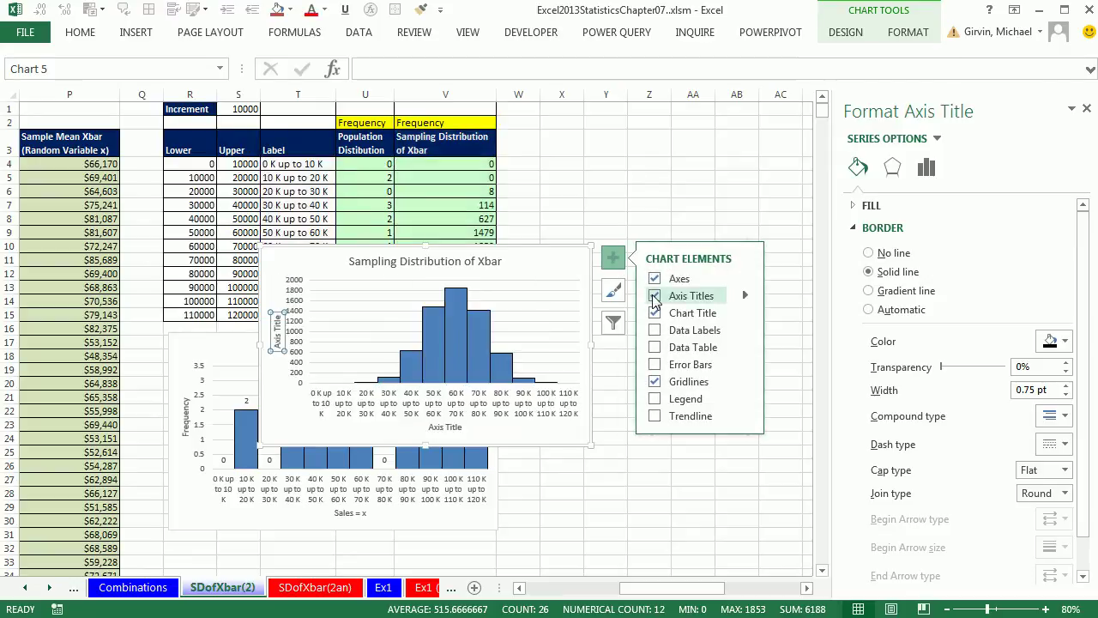
{"action": "left_click", "coordinate": [654, 331]}
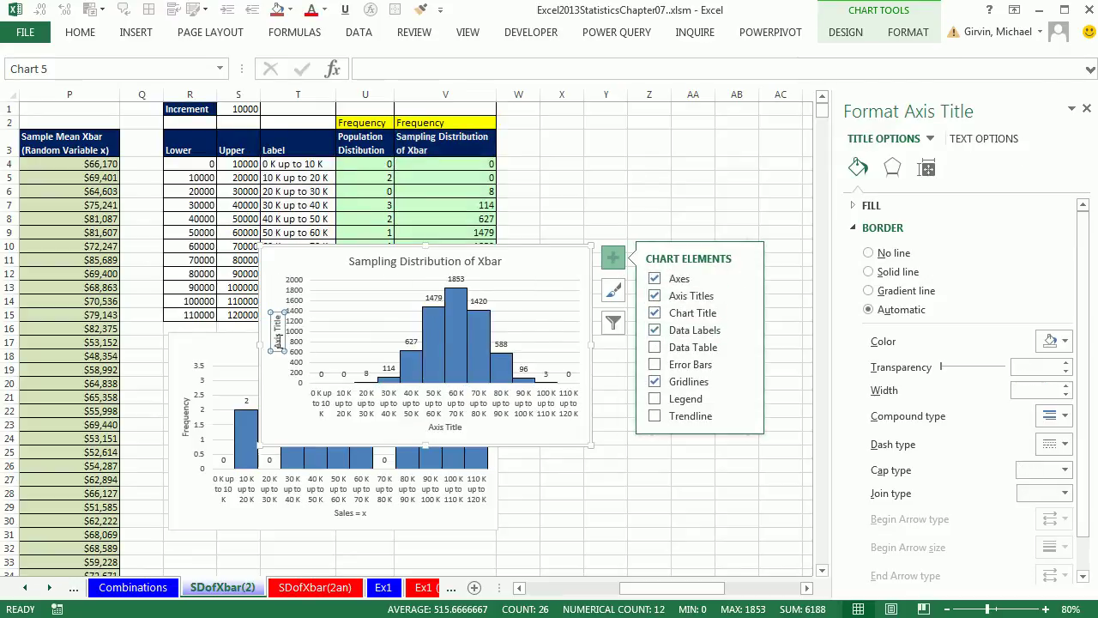
- Link the Xbar chart's vertical axis title to the Frequency heading in U2
{"action": "type", "text": "="}
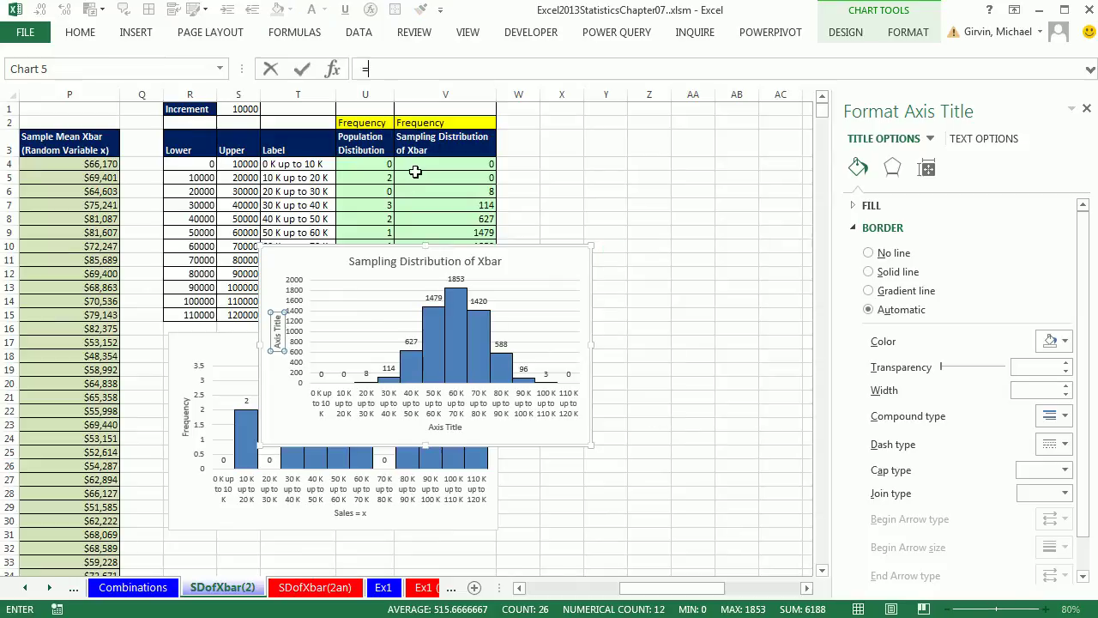
{"action": "left_click", "coordinate": [367, 124]}
{"action": "key", "text": "Return"}
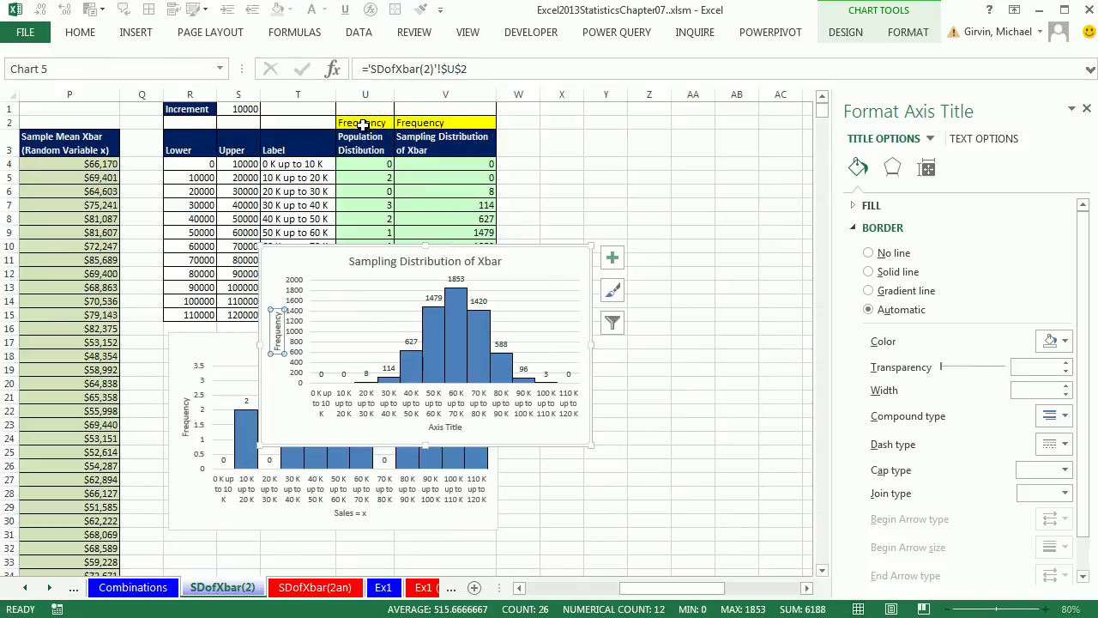
- Link the Xbar chart's horizontal axis title to P3, move the chart beside the population chart, and close the formatting pane
{"action": "left_click", "coordinate": [452, 428]}
{"action": "type", "text": "="}
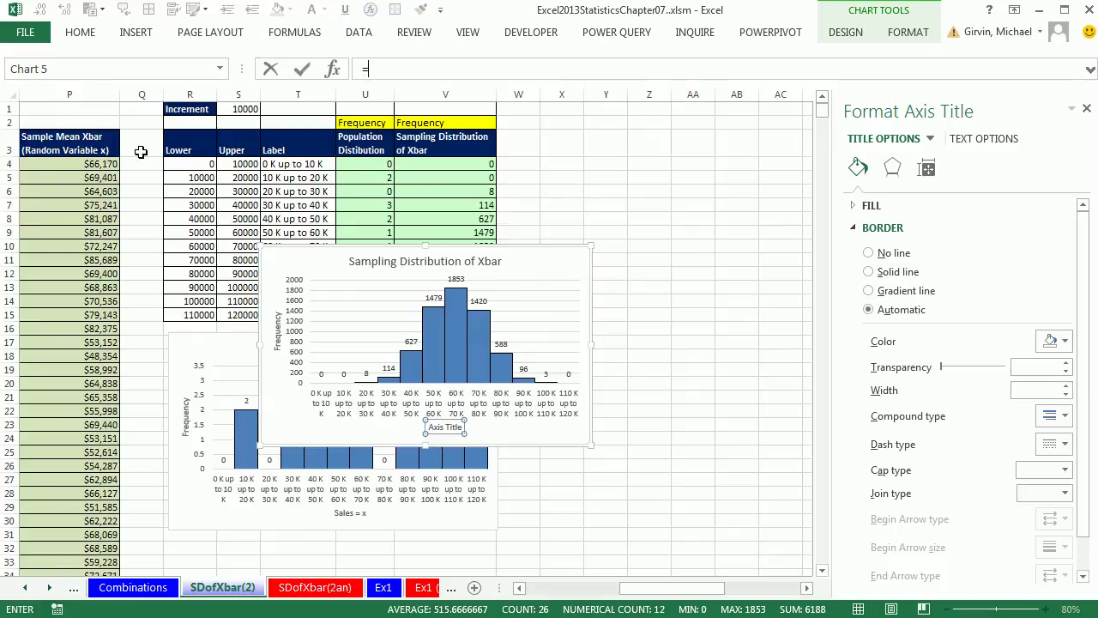
{"action": "left_click", "coordinate": [72, 146]}
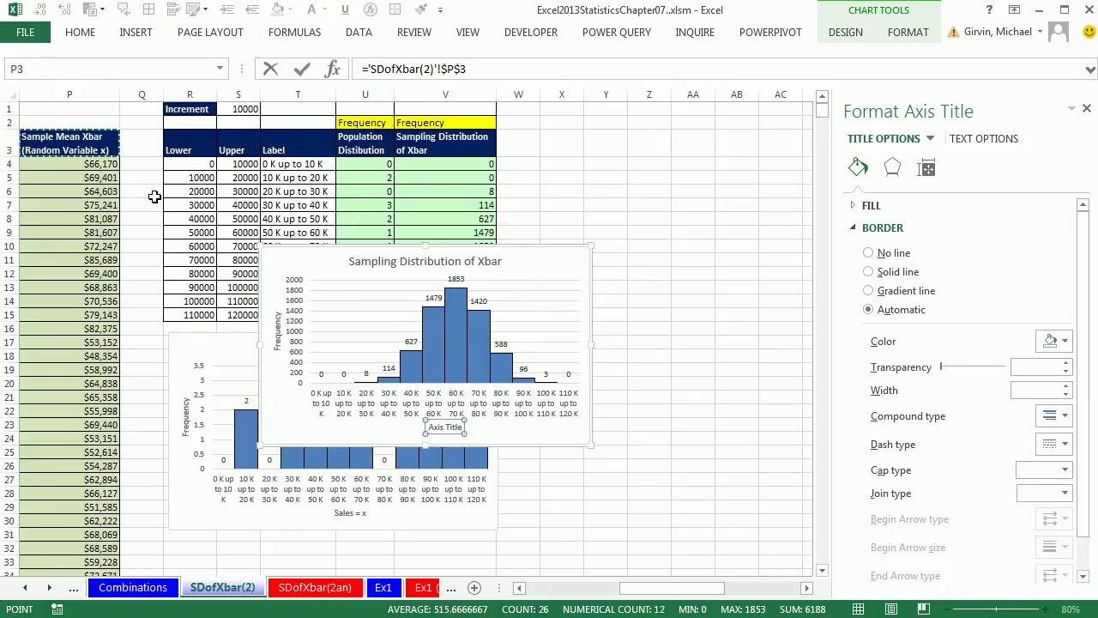
{"action": "key", "text": "Return"}
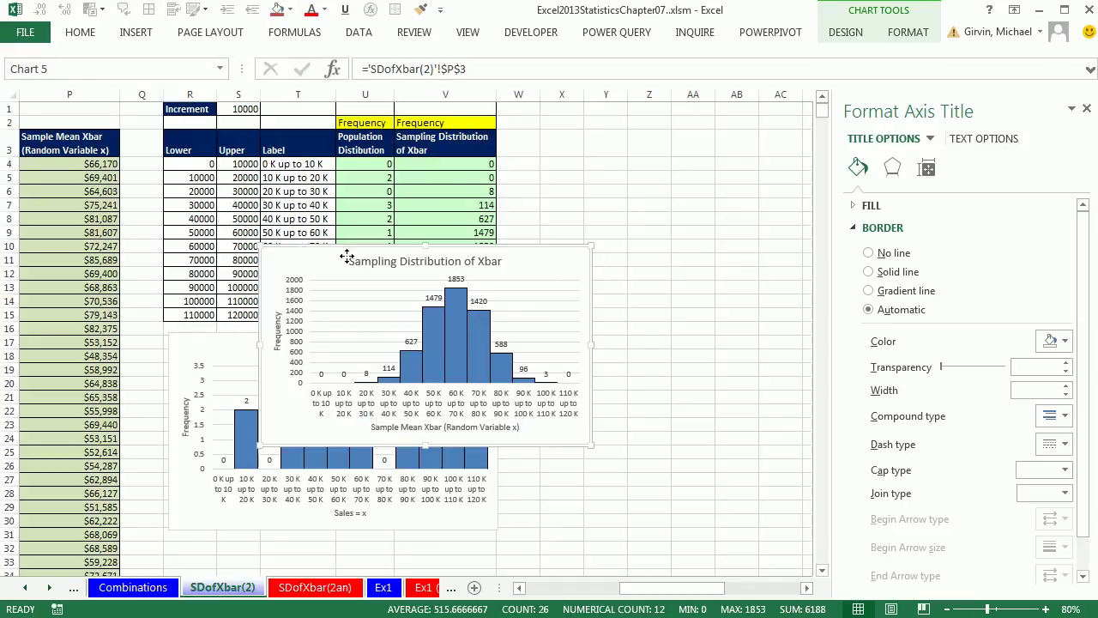
{"action": "left_click_drag", "start_coordinate": [294, 246], "coordinate": [548, 329]}
{"action": "left_click", "coordinate": [1087, 110]}
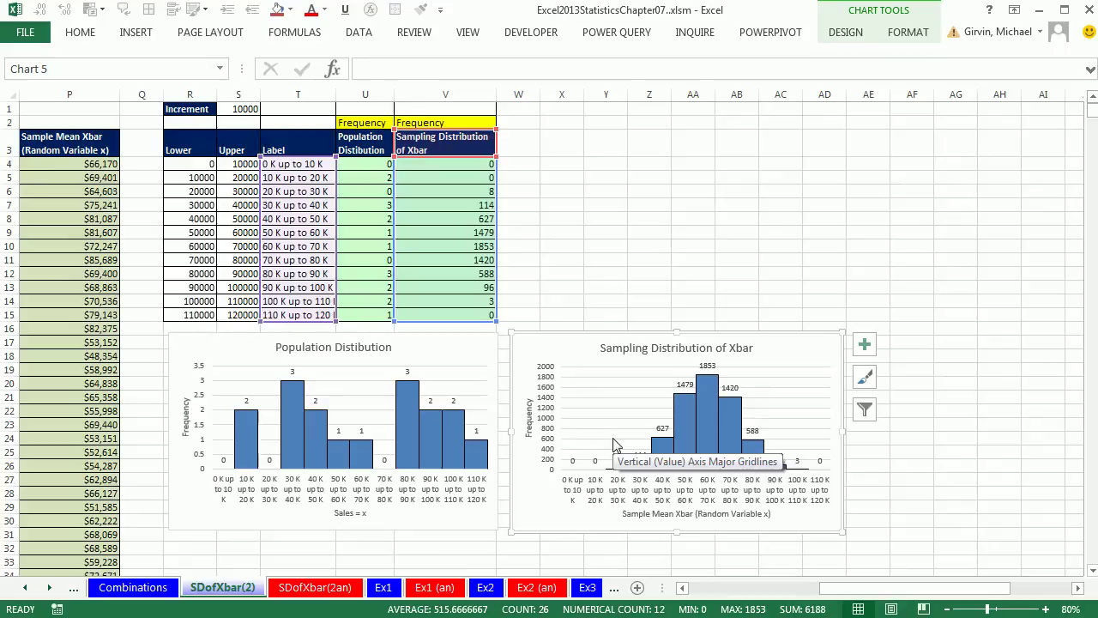
- Calculate the population mean in D19 as the AVERAGE of the sales values in B4:B20
{"action": "left_click_drag", "start_coordinate": [822, 588], "coordinate": [696, 588]}
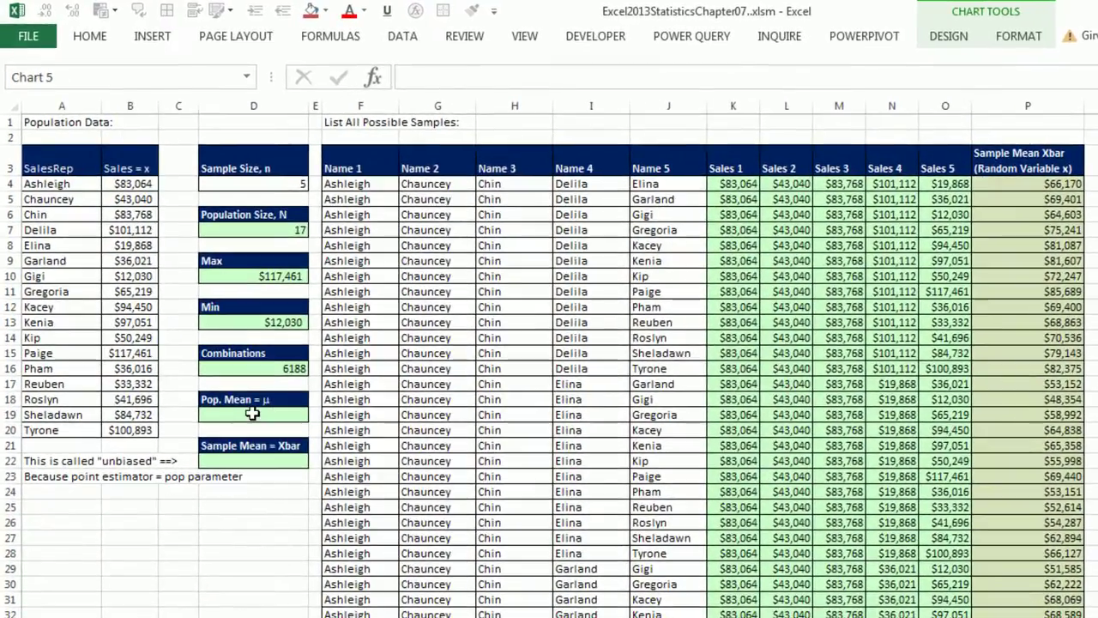
{"action": "left_click", "coordinate": [251, 414]}
{"action": "type", "text": "="}
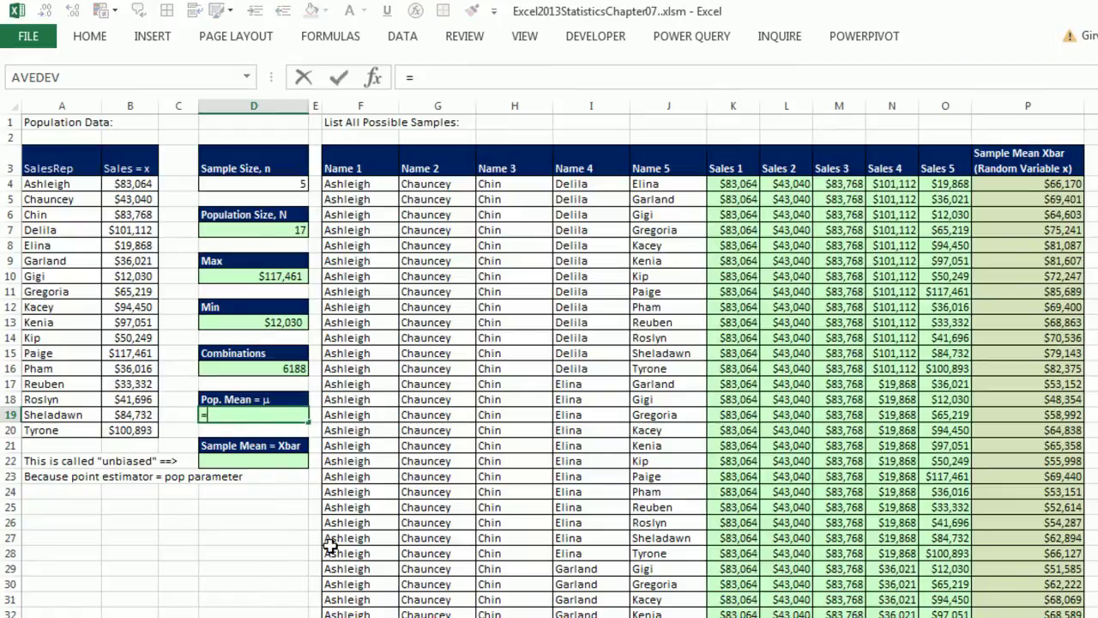
{"action": "type", "text": "ave"}
{"action": "key", "text": "Down"}
{"action": "key", "text": "Tab"}
{"action": "left_click_drag", "start_coordinate": [140, 182], "coordinate": [137, 430]}
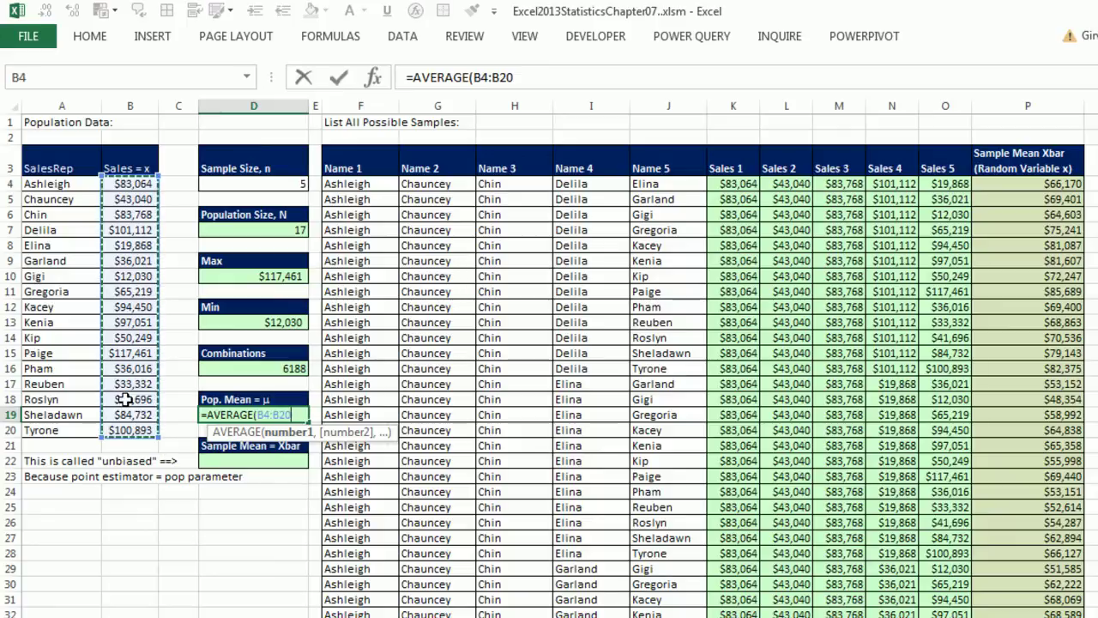
{"action": "key", "text": "Return"}
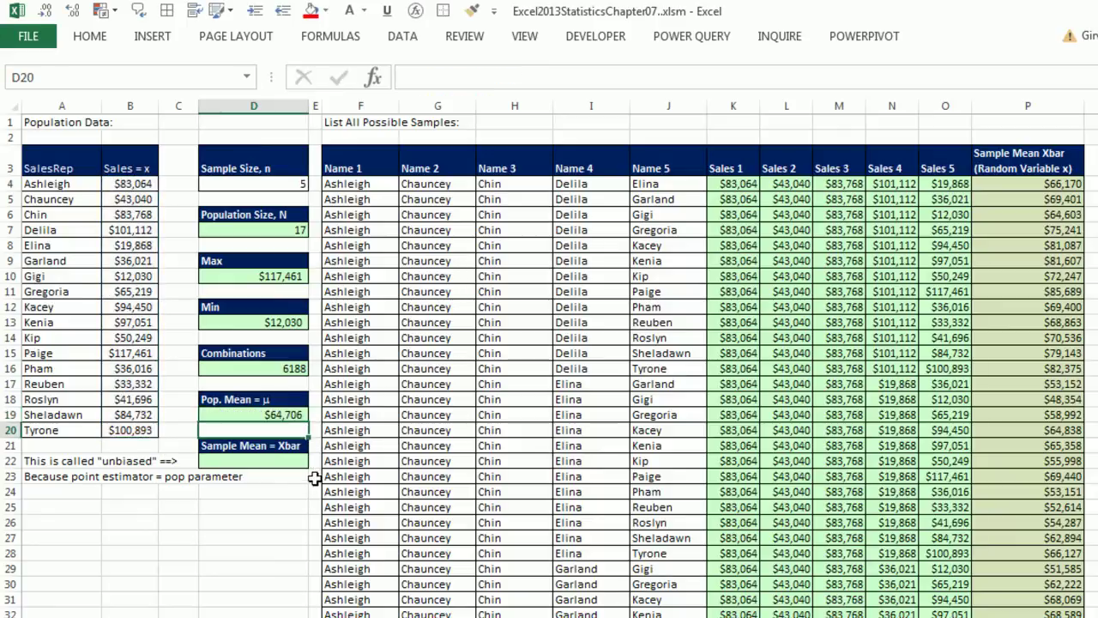
- Replace the Sample Mean label in D21 with "E(Xbar) = μXbar =", with Xbar as a subscript of μ
{"action": "left_click", "coordinate": [295, 460]}
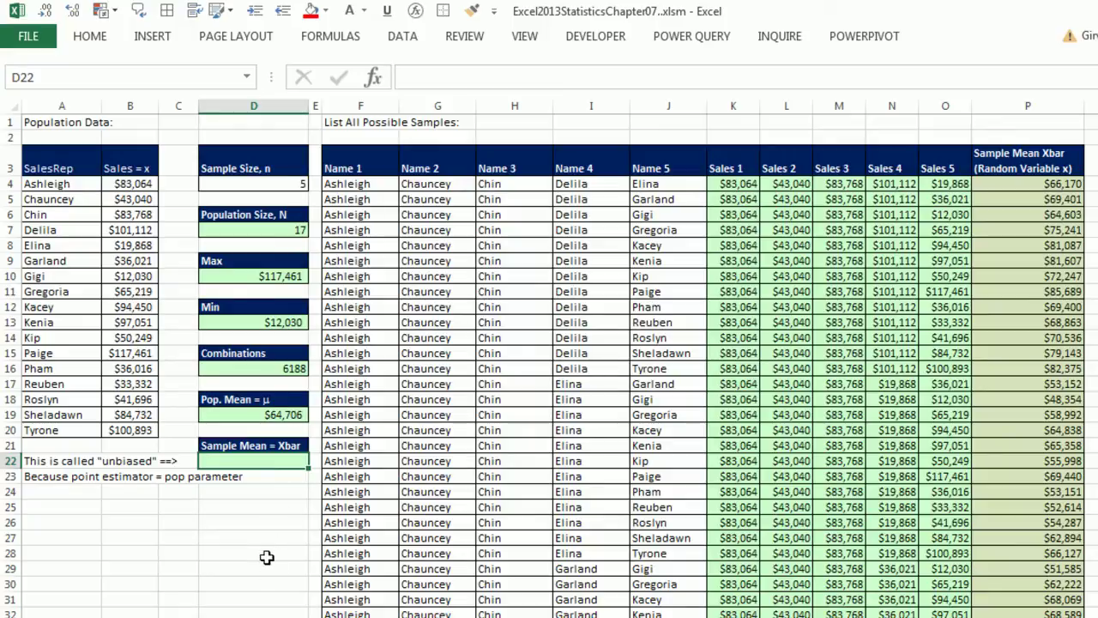
{"action": "left_click", "coordinate": [258, 448]}
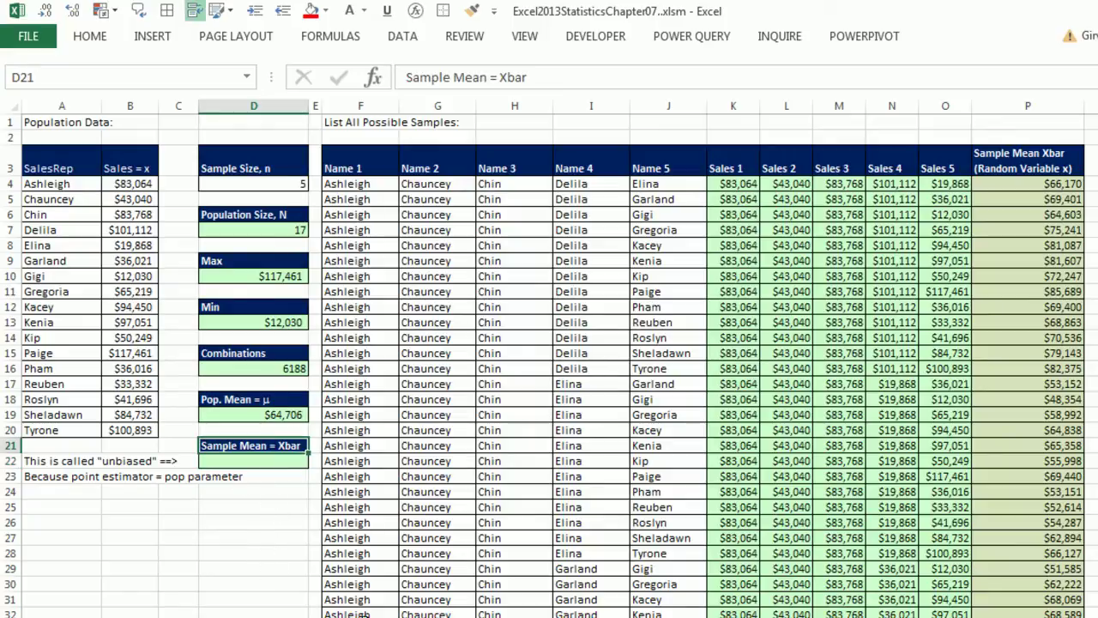
{"action": "type", "text": "E(Xbar)"}
{"action": "key", "text": "Return"}
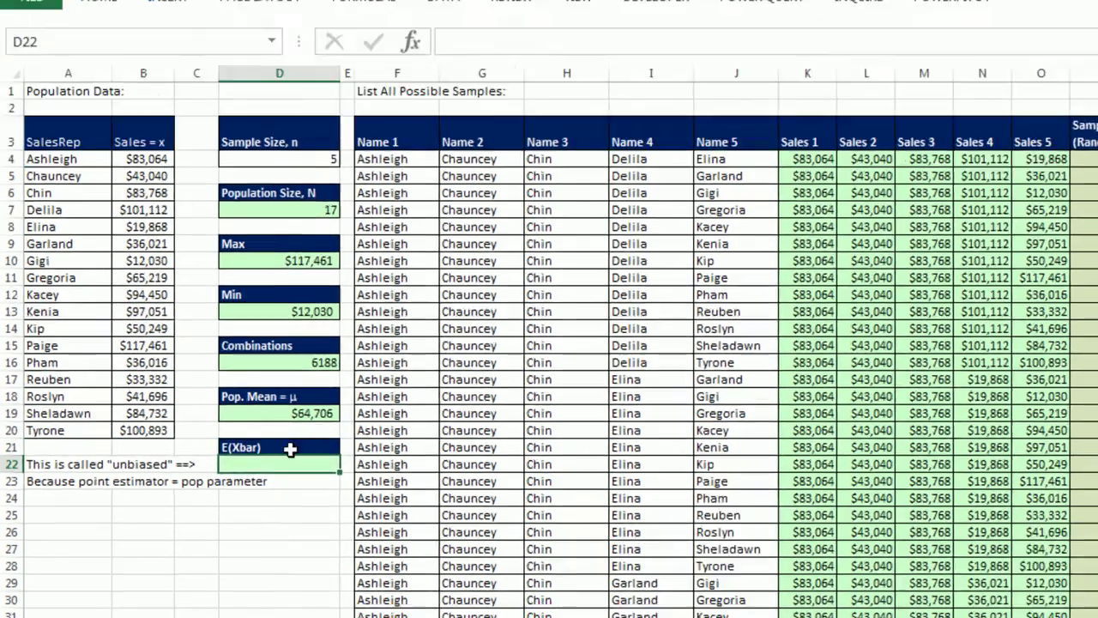
{"action": "double_click", "coordinate": [273, 448]}
{"action": "type", "text": "= μXbar ="}
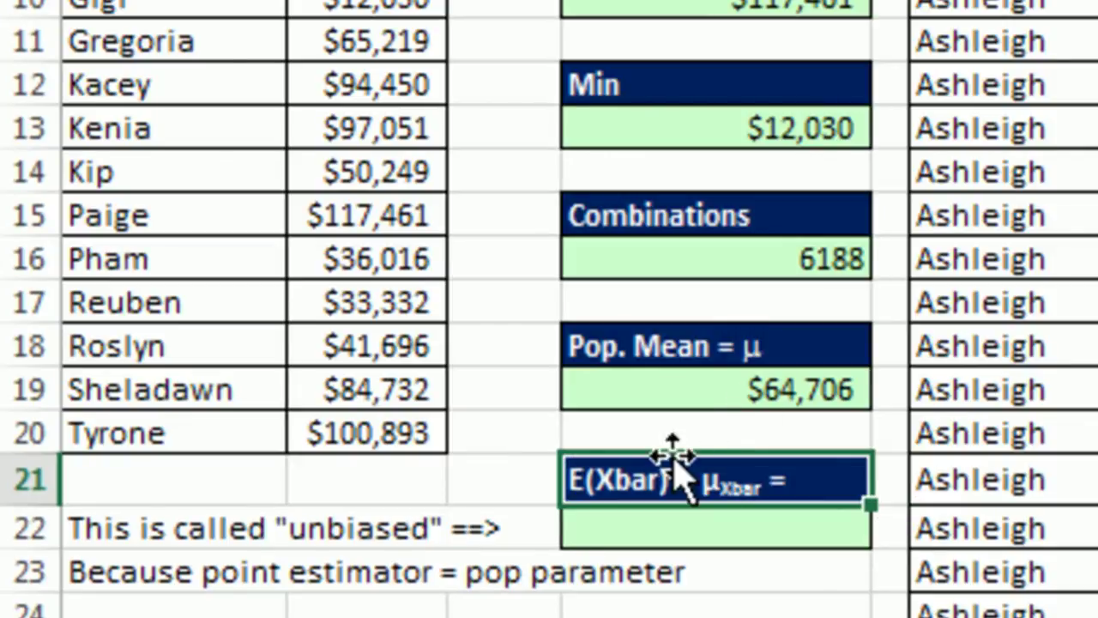
{"action": "key", "text": "Return"}
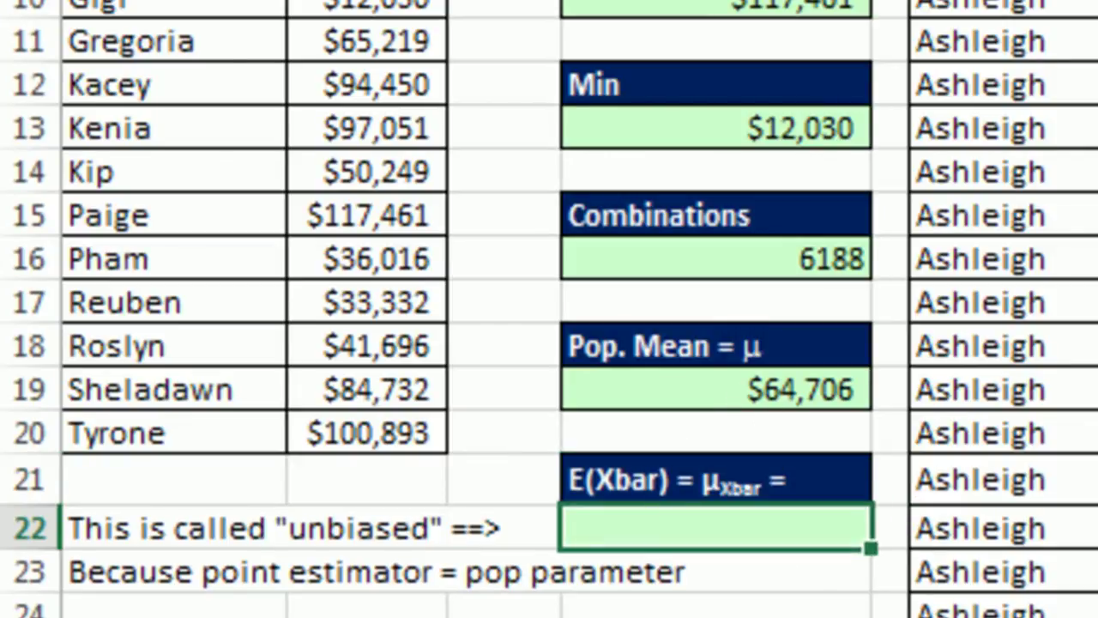
- Calculate the mean of all sample means in D22 as the AVERAGE of P4:P6191
{"action": "type", "text": "=aver"}
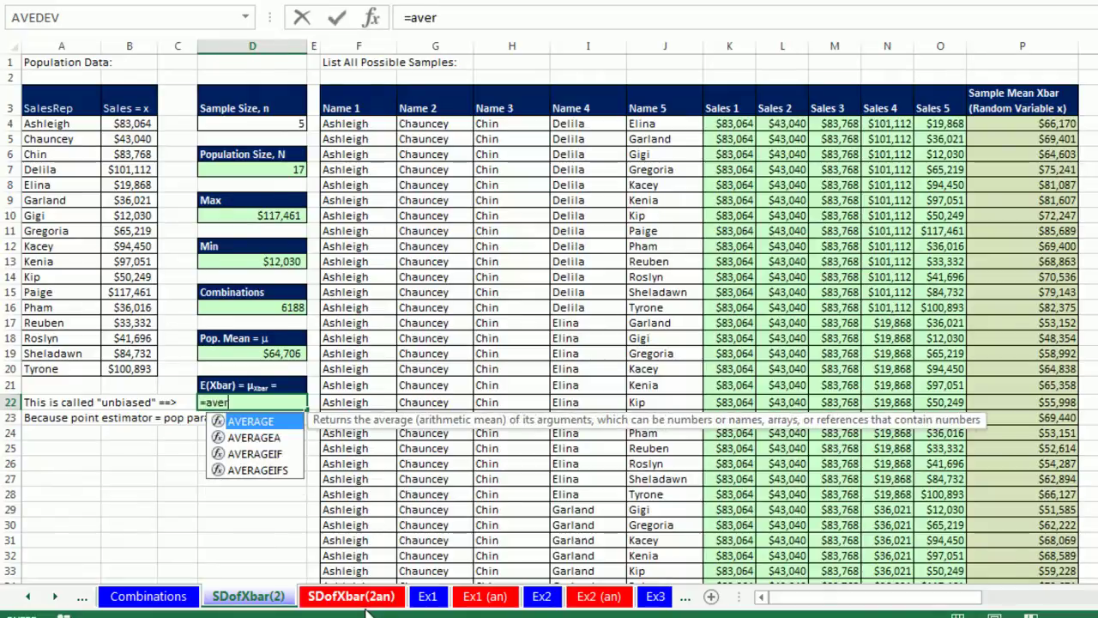
{"action": "key", "text": "Tab"}
{"action": "left_click", "coordinate": [996, 127]}
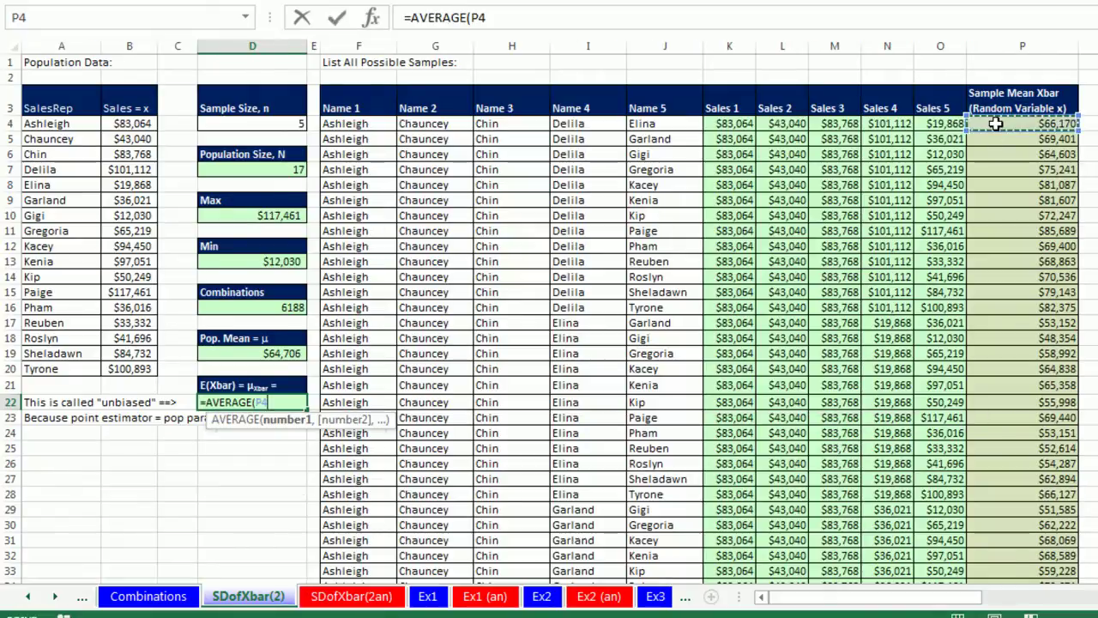
{"action": "key", "text": "ctrl+shift+Down"}
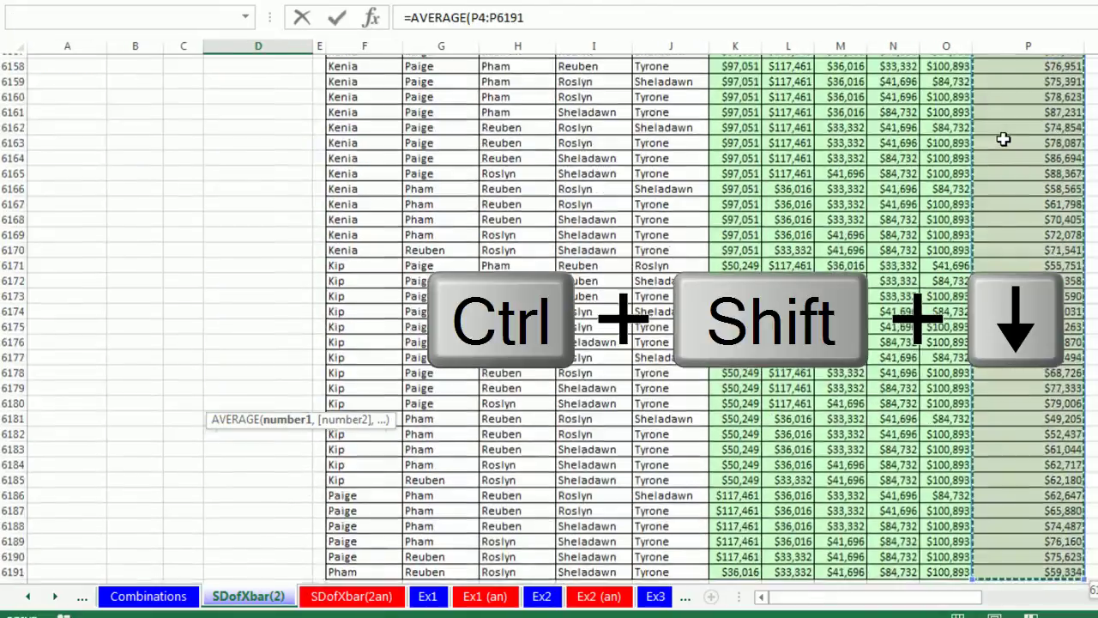
{"action": "key", "text": "shift+Return"}
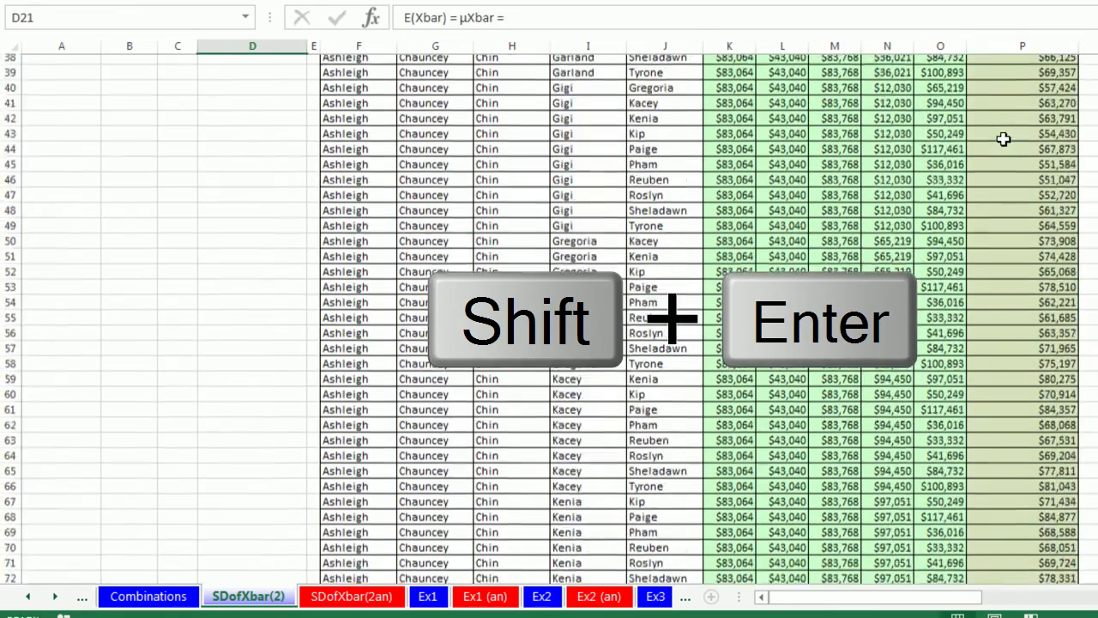
{"action": "scroll", "coordinate": [532, 314], "scroll_direction": "up", "scroll_amount": 5}
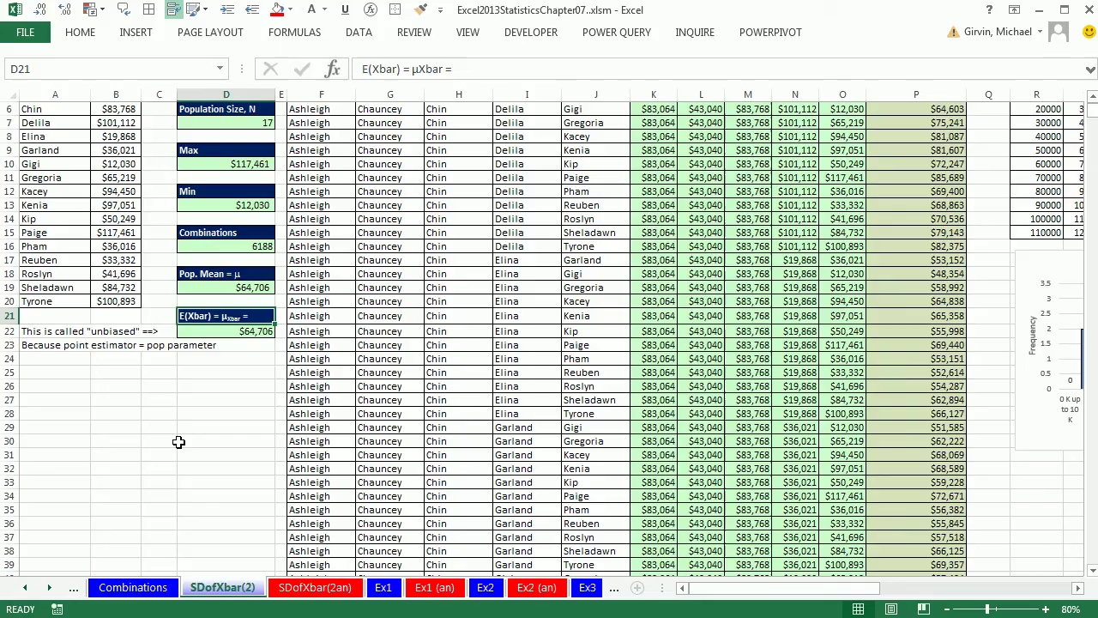
{"action": "scroll", "coordinate": [293, 601], "scroll_direction": "up", "scroll_amount": 1}
{"action": "scroll", "coordinate": [178, 441], "scroll_direction": "up", "scroll_amount": 1}
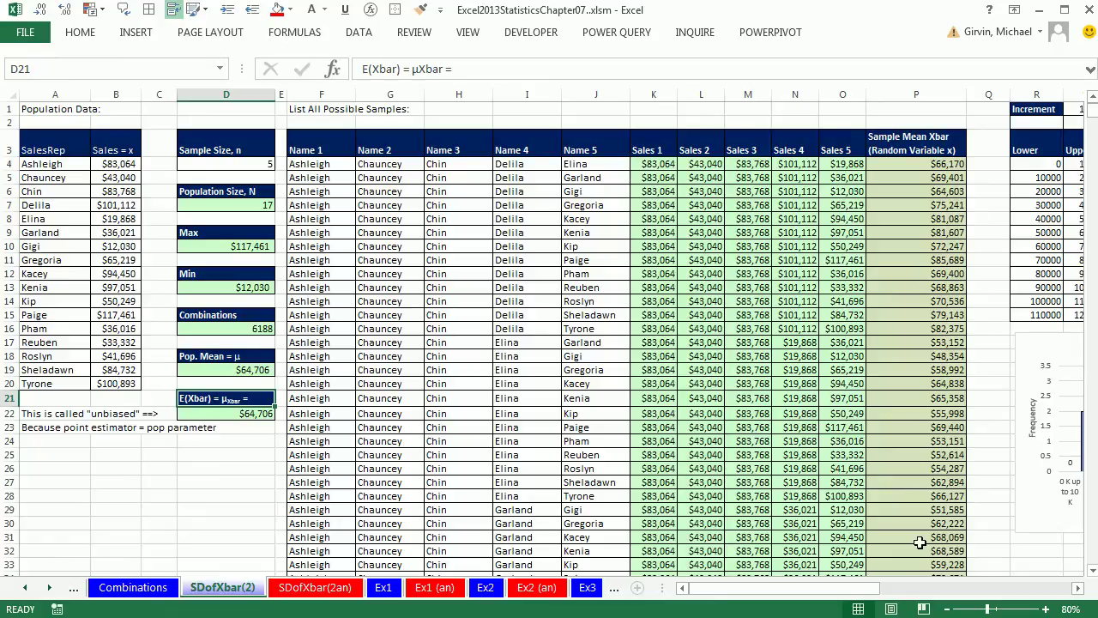
- Compare the population and Xbar distribution charts, and read the handwritten notes on standard error and its relationship to sample size
{"action": "mouse_move", "coordinate": [748, 591]}
{"action": "left_mouse_down"}
{"action": "mouse_move", "coordinate": [922, 596]}
{"action": "mouse_move", "coordinate": [747, 601]}
{"action": "left_mouse_up"}
{"action": "key", "text": "Up"}
{"action": "key", "text": "Up"}
{"action": "key", "text": "Up"}
{"action": "left_click_drag", "start_coordinate": [726, 592], "coordinate": [892, 595]}
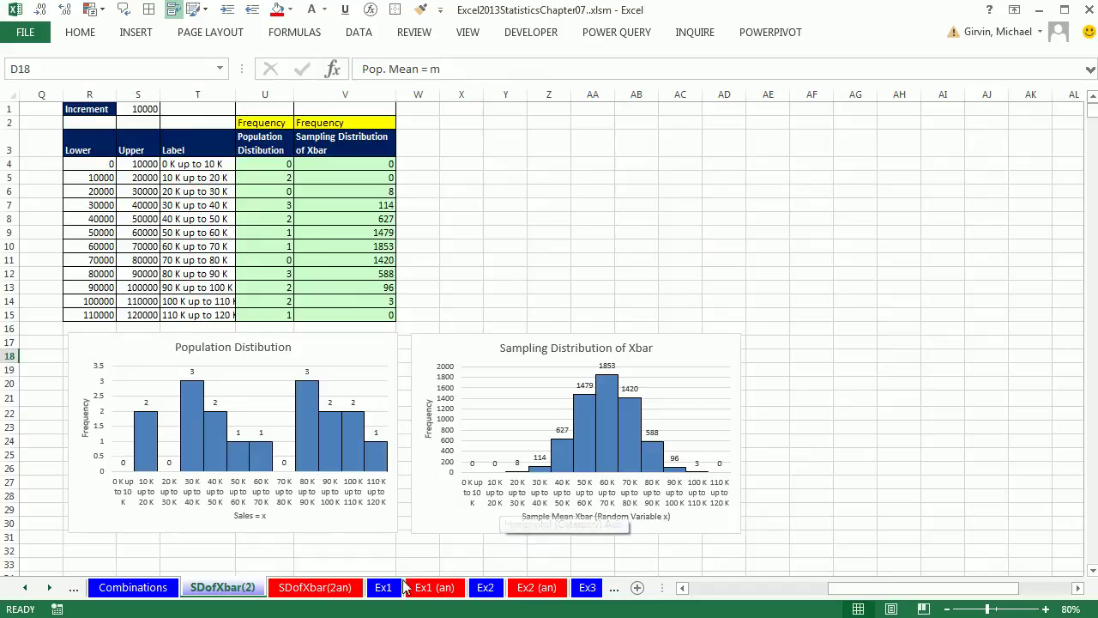
{"action": "left_click", "coordinate": [322, 558]}
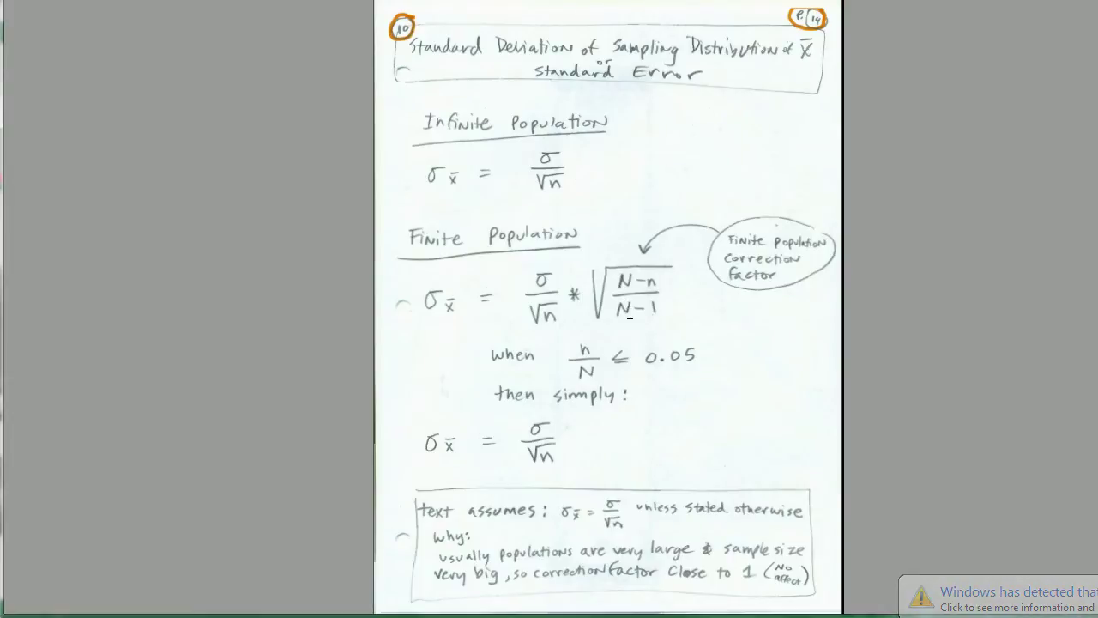
{"action": "scroll", "coordinate": [623, 294], "scroll_direction": "down", "scroll_amount": 10}
{"action": "scroll", "coordinate": [610, 333], "scroll_direction": "down", "scroll_amount": 8}
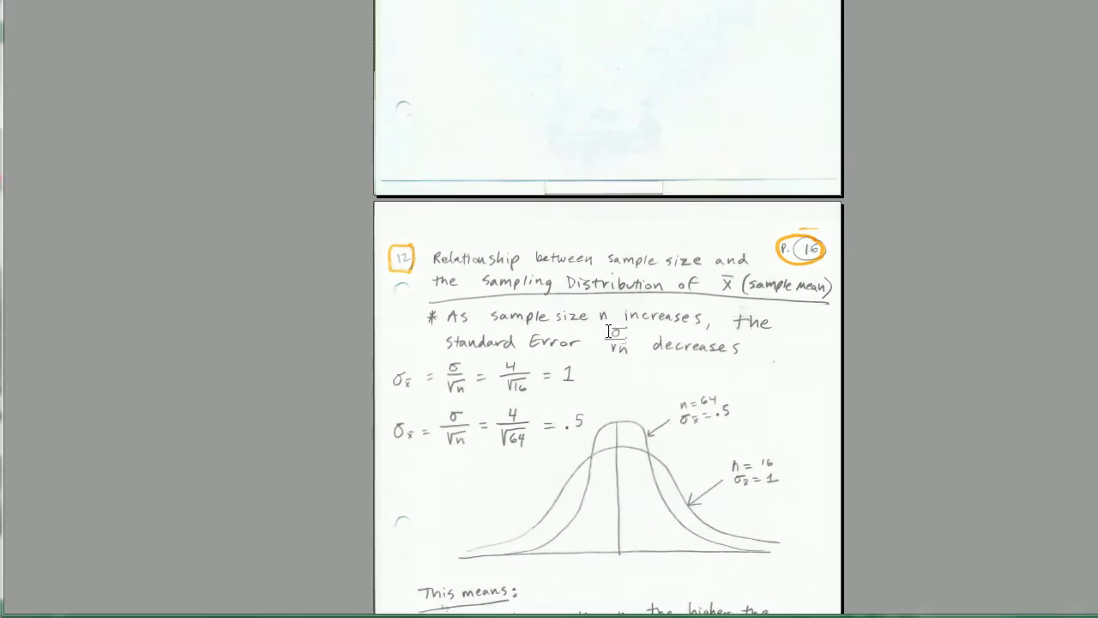
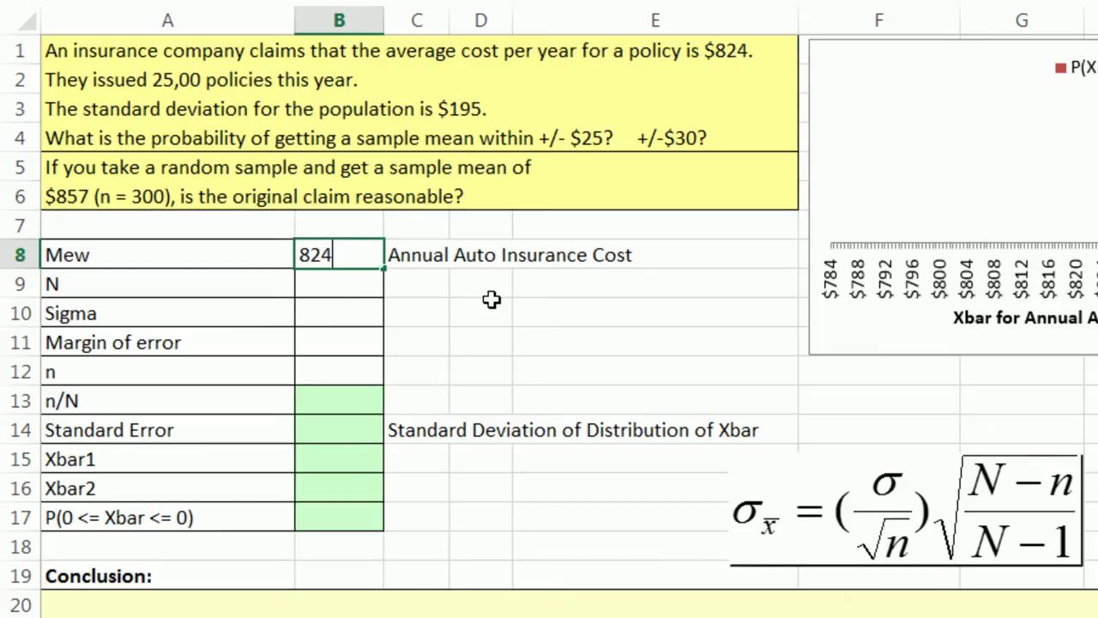
- On the Ex1 sheet, enter Mew 824, N 25000, Sigma 195, margin of error 25 and n 300 in B8:B12
{"action": "key", "text": "Return"}
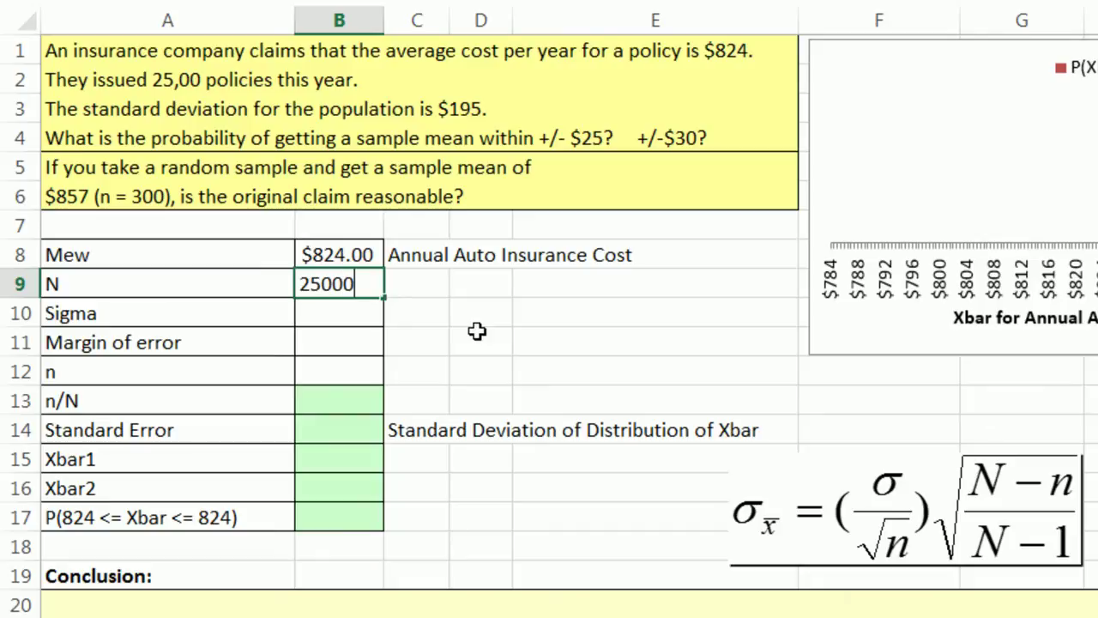
{"action": "key", "text": "Return"}
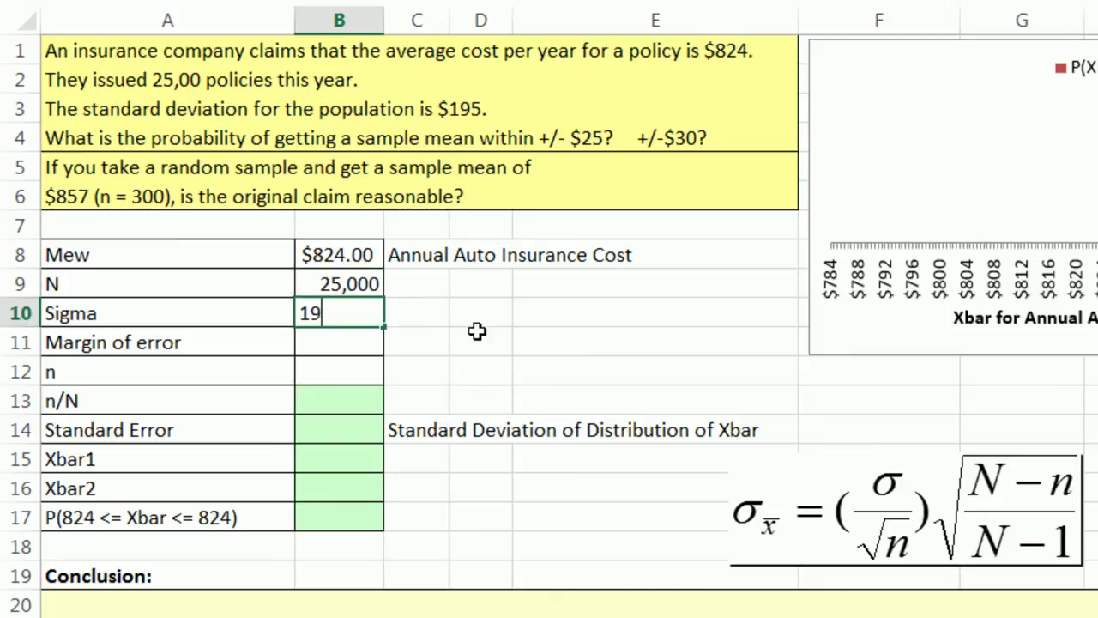
{"action": "key", "text": "Return"}
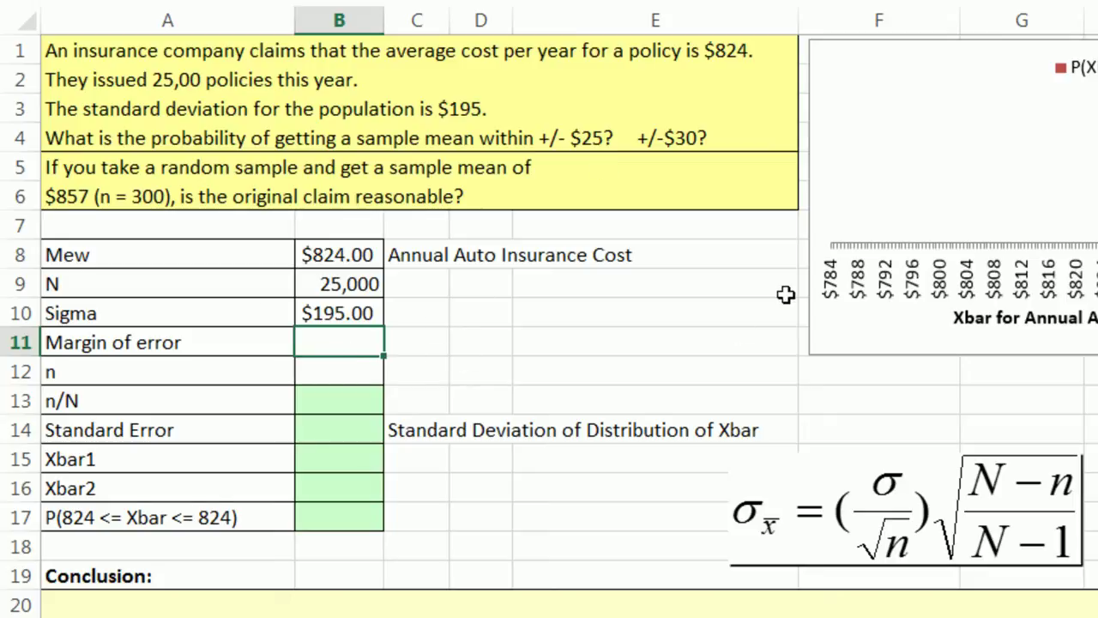
{"action": "key", "text": "ctrl+Return"}
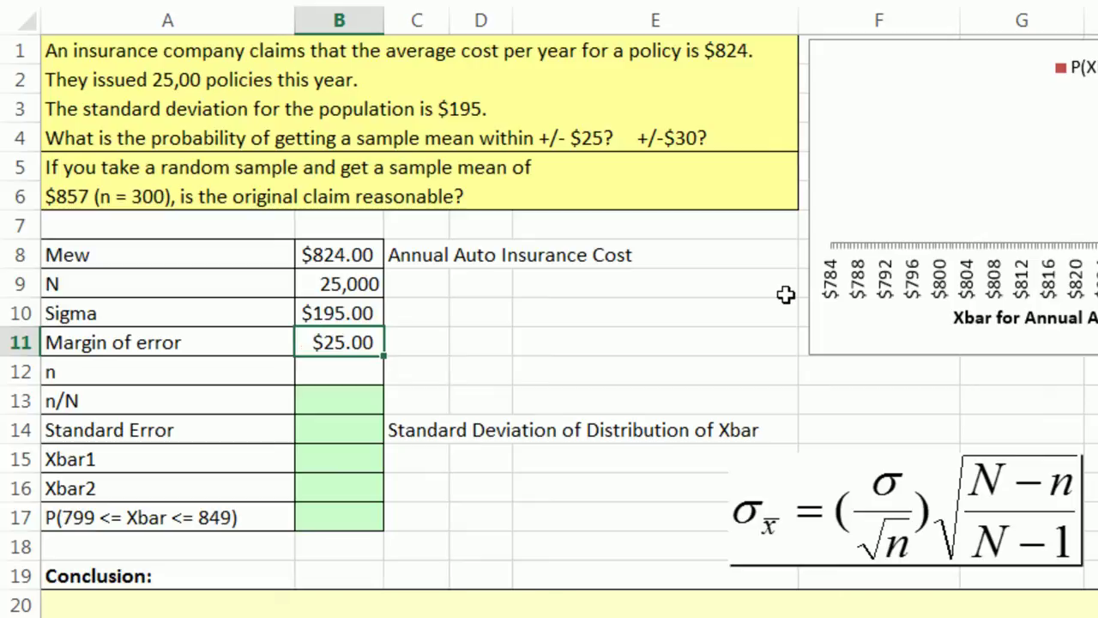
{"action": "key", "text": "Down"}
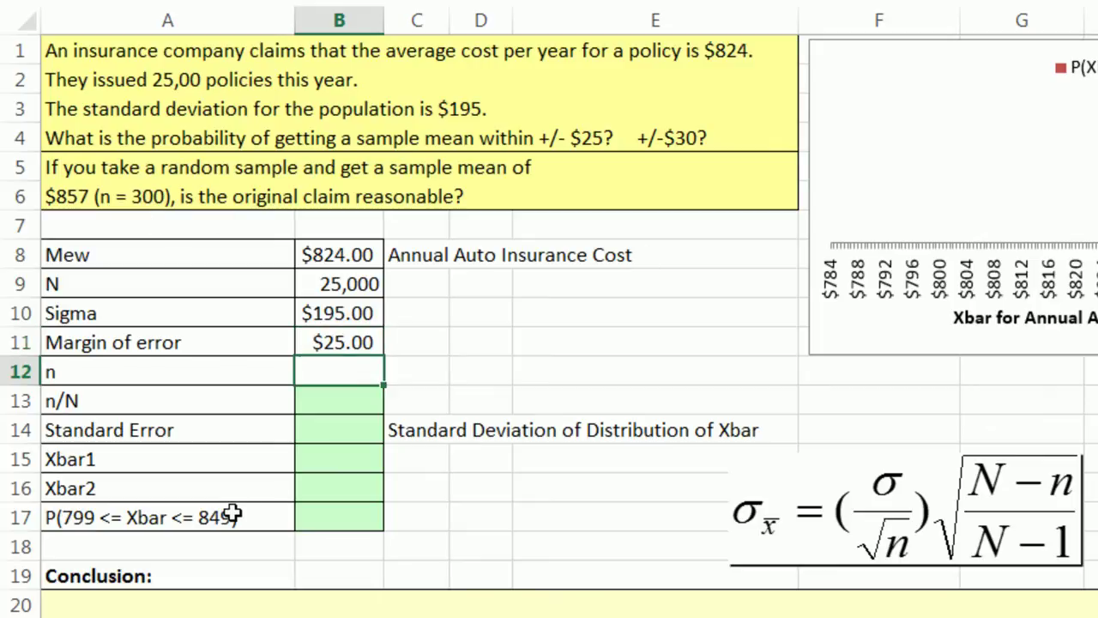
{"action": "key", "text": "Return"}
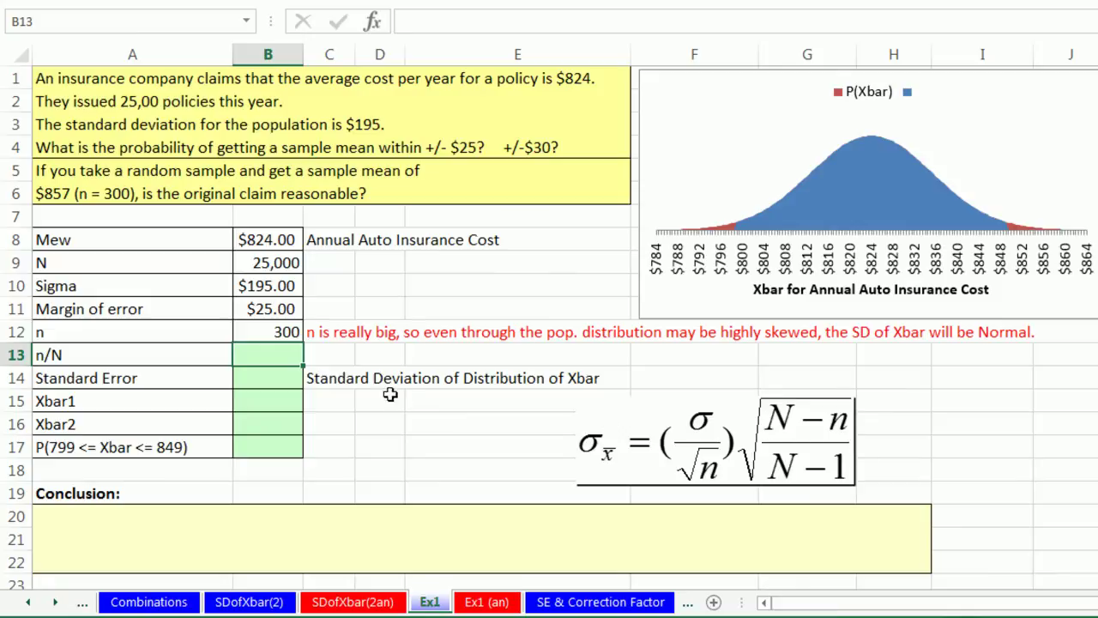
- Calculate n/N in B13 with the formula =B12/B9
{"action": "type", "text": "="}
{"action": "key", "text": "Up"}
{"action": "type", "text": "/"}
{"action": "key", "text": "Up"}
{"action": "key", "text": "Up"}
{"action": "key", "text": "Up"}
{"action": "key", "text": "Up"}
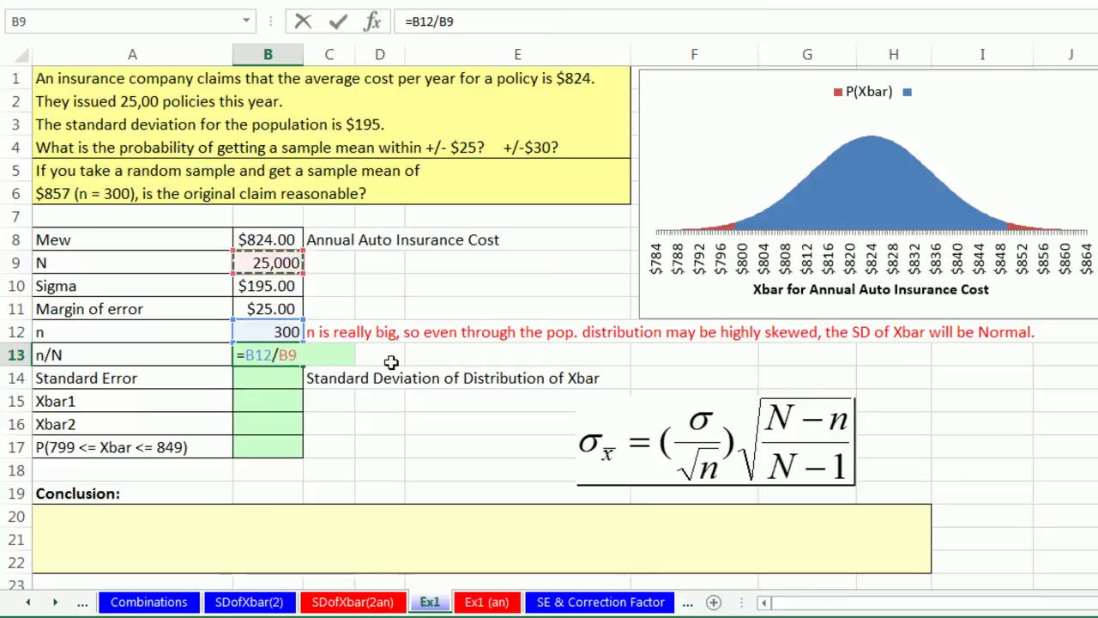
{"action": "key", "text": "Return"}
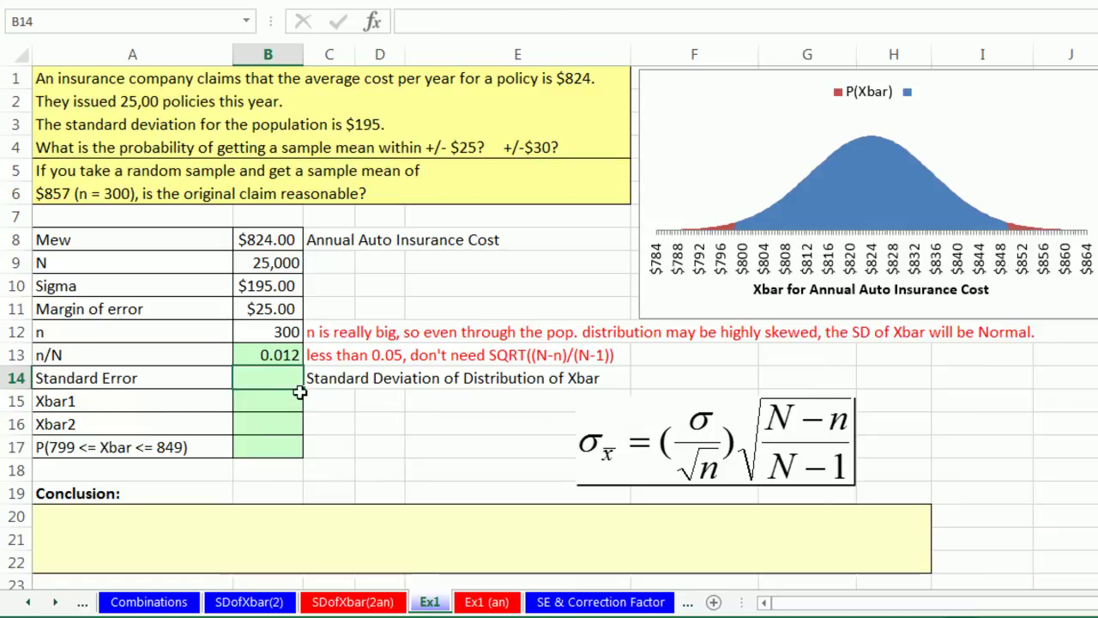
- Calculate the standard error in B14 with =B10/SQRT(B12), leaving out the finite population correction factor
{"action": "type", "text": "="}
{"action": "key", "text": "Up"}
{"action": "key", "text": "Up"}
{"action": "key", "text": "Up"}
{"action": "key", "text": "Up"}
{"action": "type", "text": "/sqrt"}
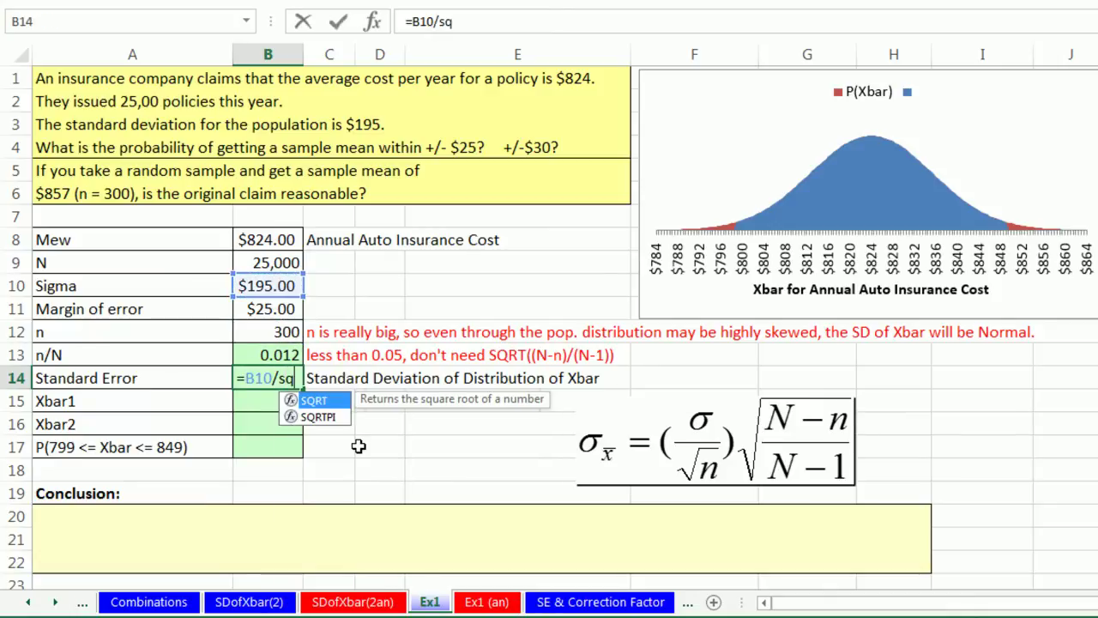
{"action": "key", "text": "Tab"}
{"action": "key", "text": "Up"}
{"action": "key", "text": "Up"}
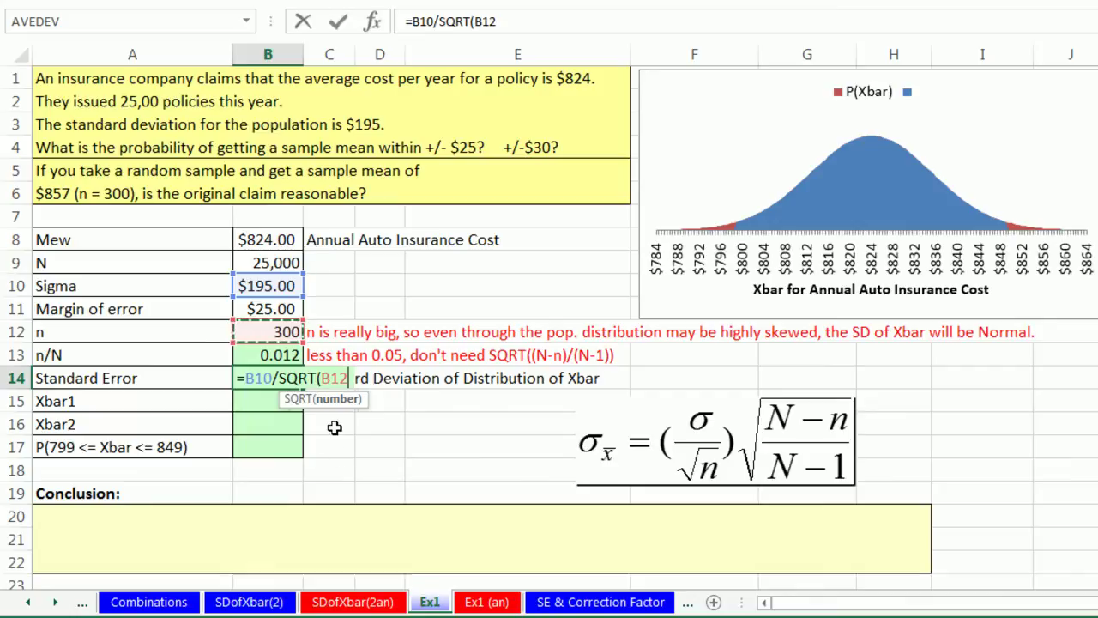
{"action": "type", "text": ")"}
{"action": "key", "text": "Return"}
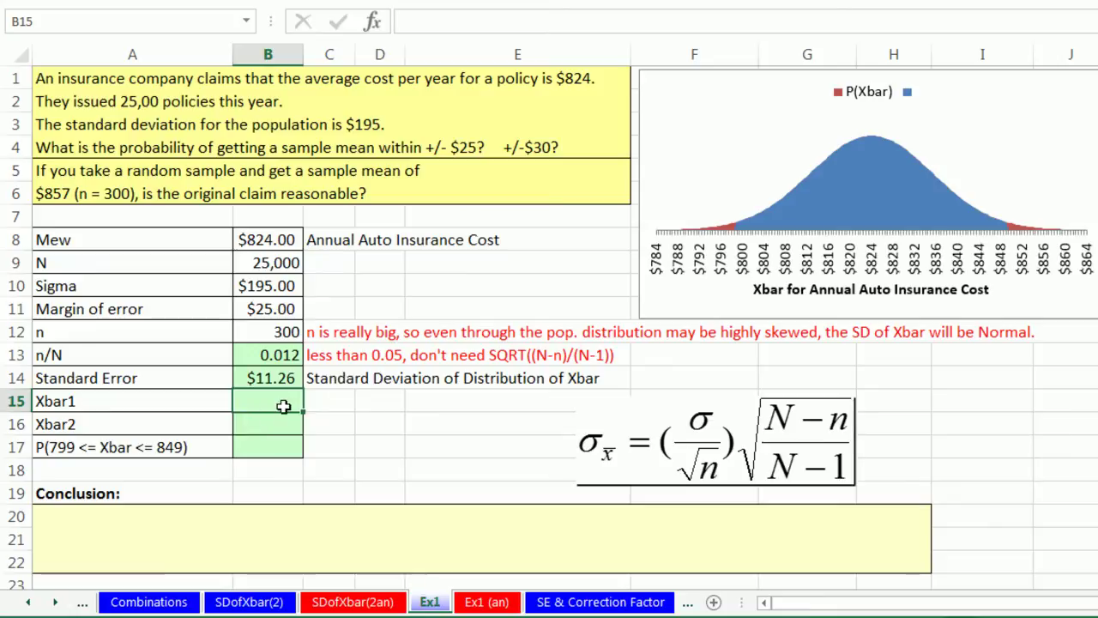
- Calculate the lower limit Xbar1 in B15 as the mean minus the margin of error, =B8-B11
{"action": "type", "text": "="}
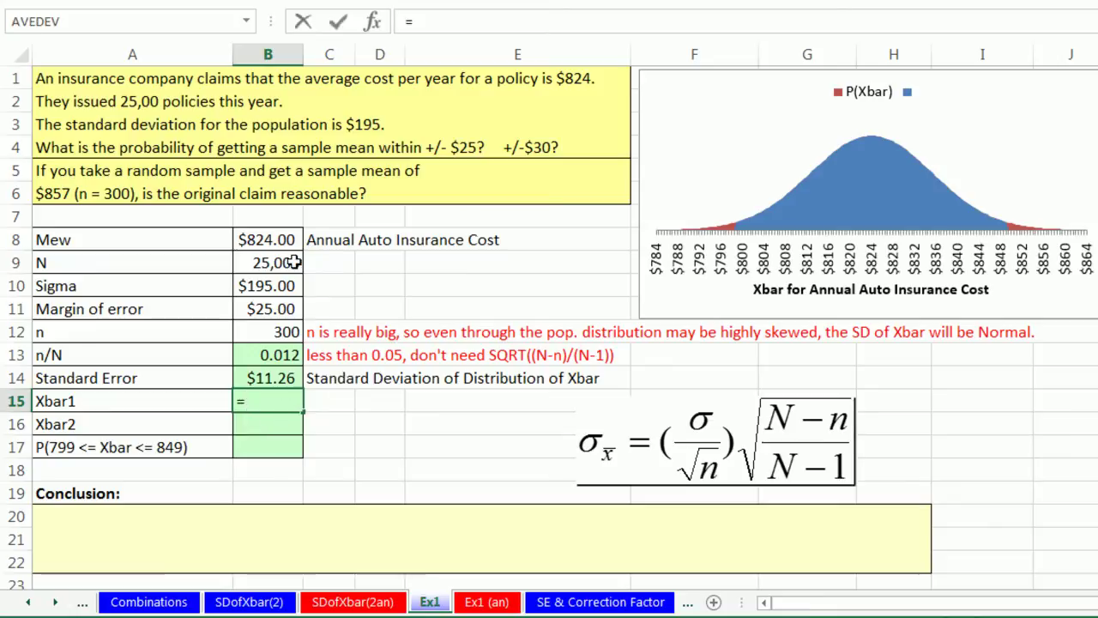
{"action": "left_click", "coordinate": [255, 242]}
{"action": "type", "text": "-"}
{"action": "left_click", "coordinate": [254, 309]}
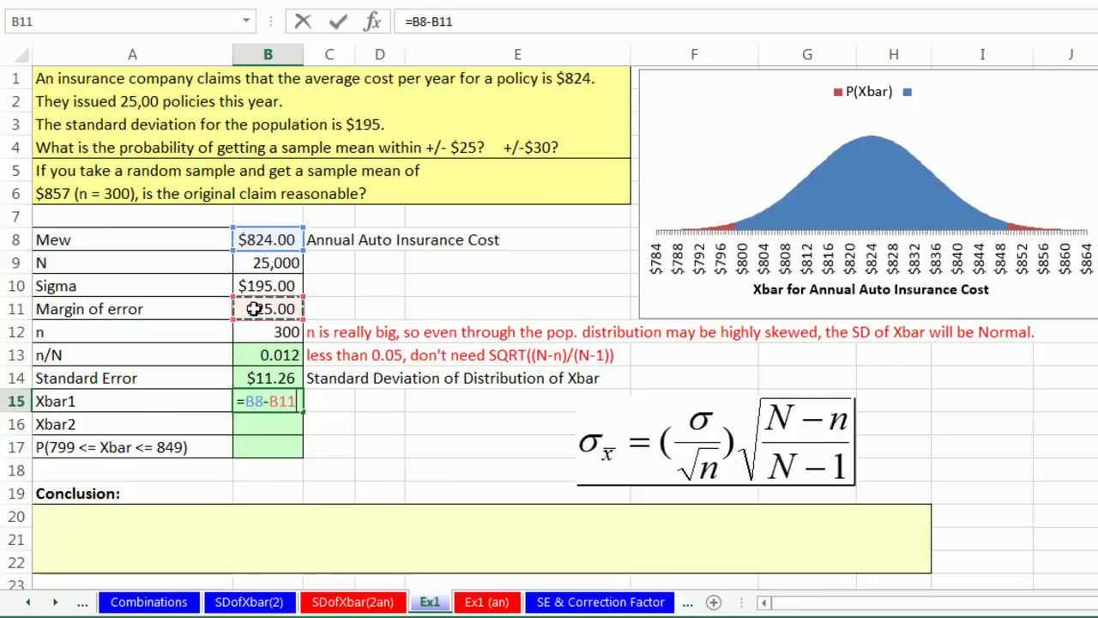
{"action": "key", "text": "Return"}
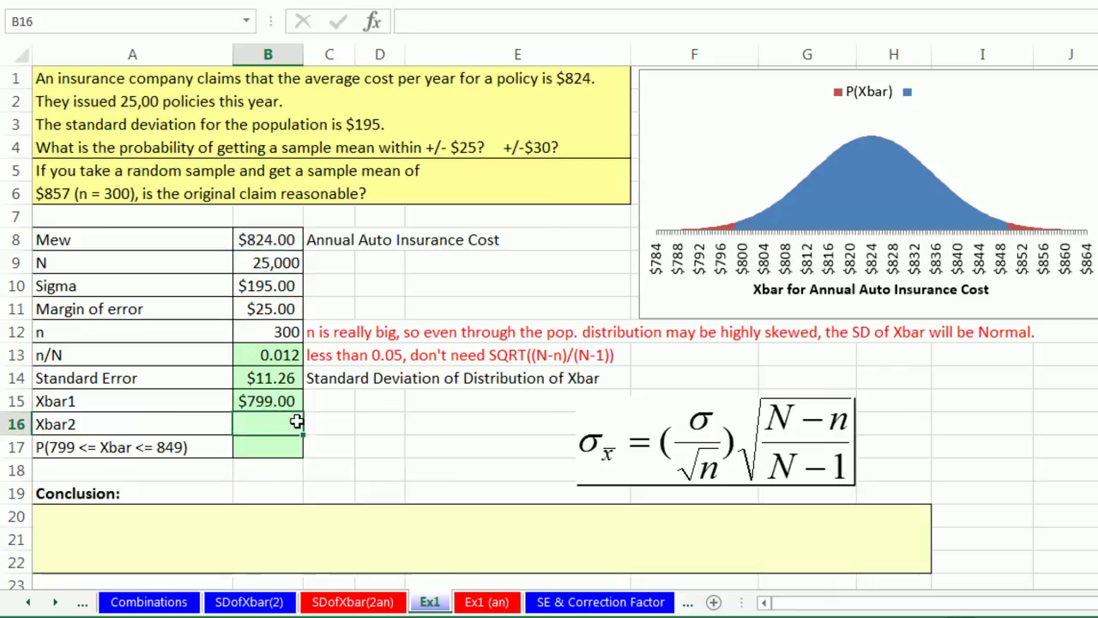
- Calculate the upper limit Xbar2 in B16 as the mean plus the margin of error, =B8+B11
{"action": "type", "text": "="}
{"action": "left_click", "coordinate": [282, 241]}
{"action": "type", "text": "+"}
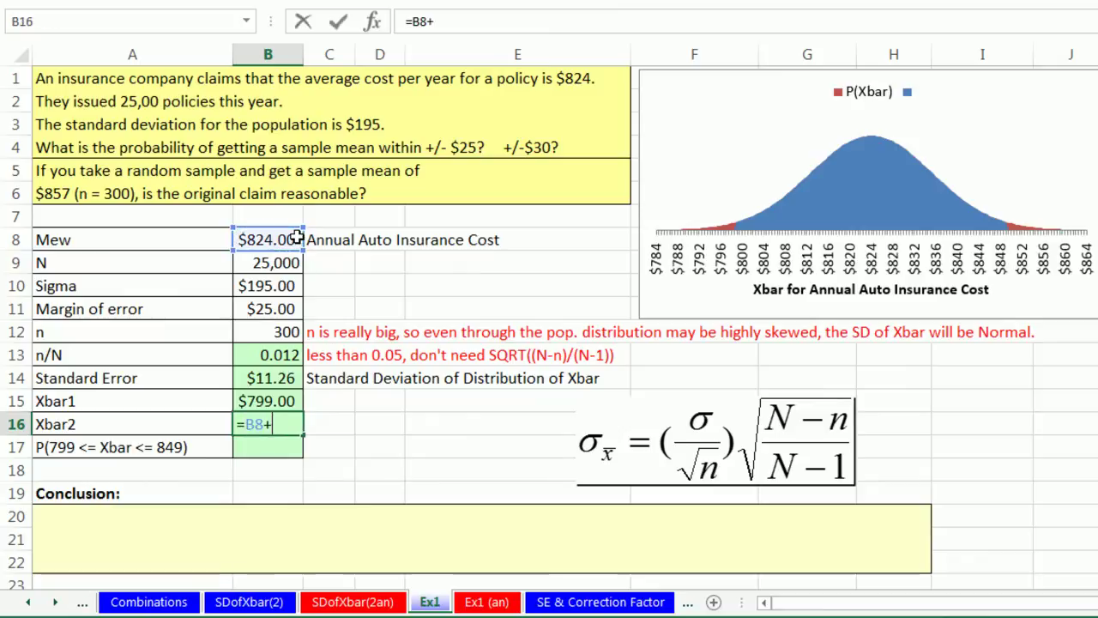
{"action": "left_click", "coordinate": [265, 311]}
{"action": "key", "text": "Return"}
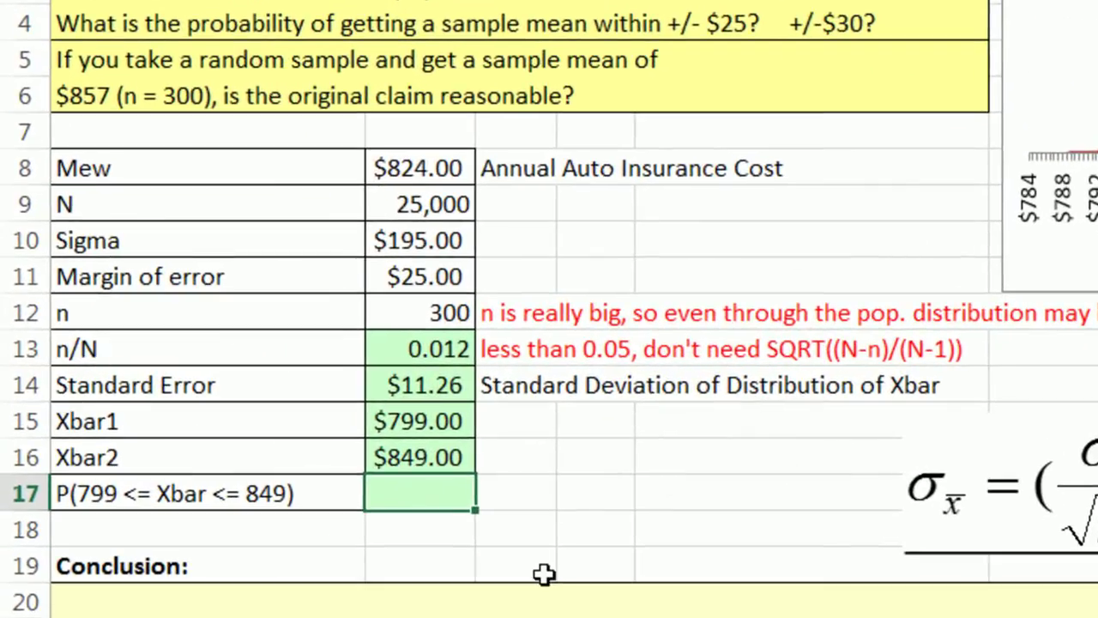
- Begin a NORM.DIST formula in B17 for the probability P(799 <= Xbar <= 849)
{"action": "type", "text": "=norm"}
{"action": "key", "text": "Tab"}
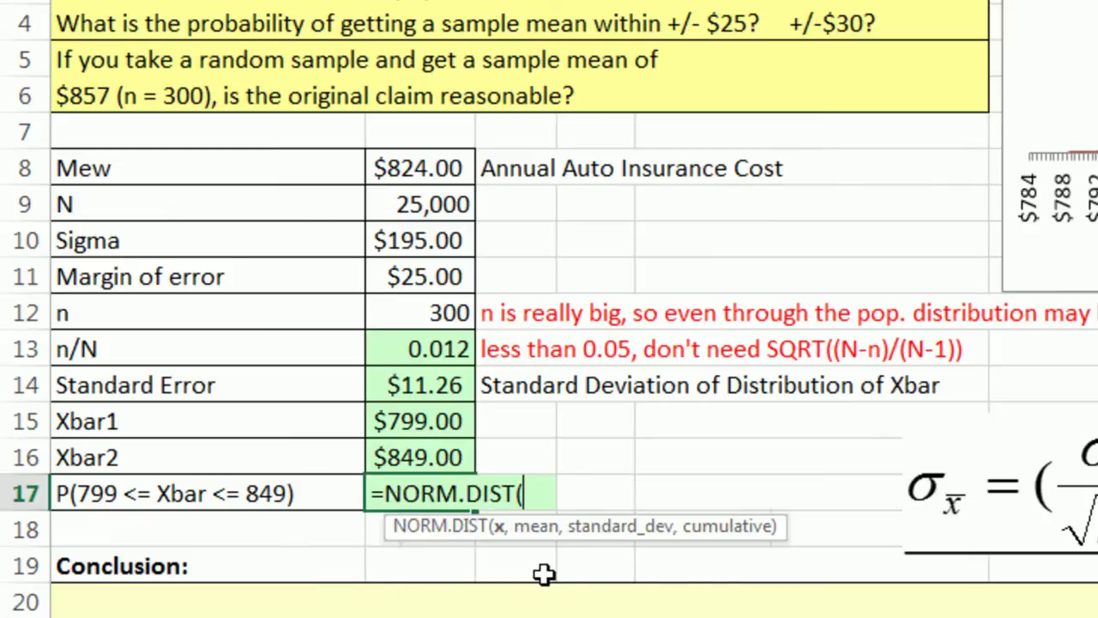
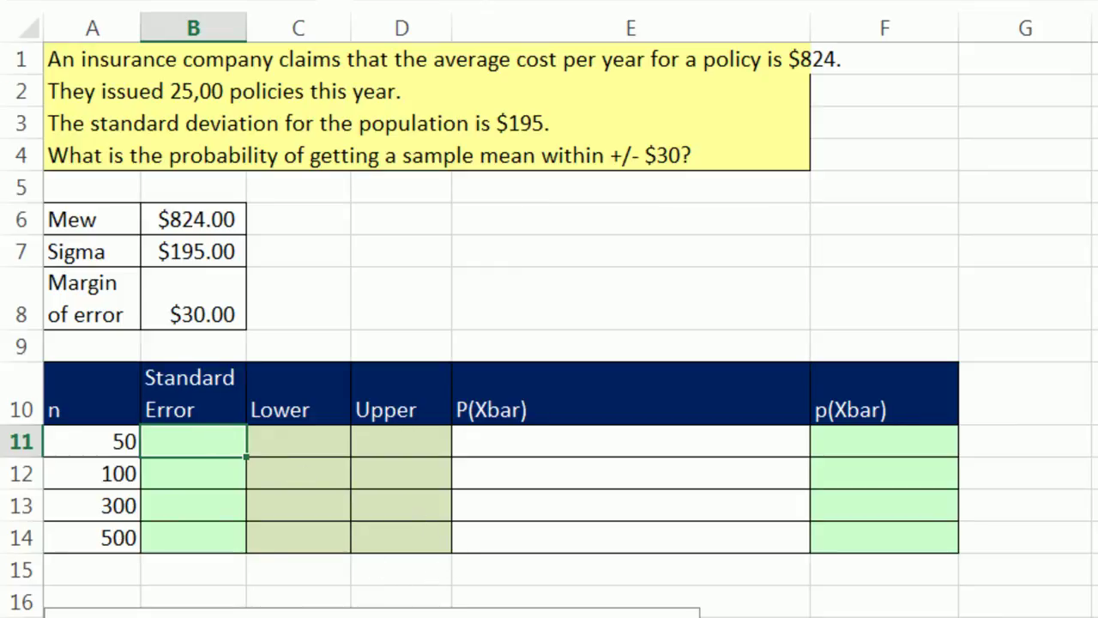
- Calculate the standard error in B11 with =$B$7/SQRT(A11) and copy the formula down through B14
{"action": "type", "text": "="}
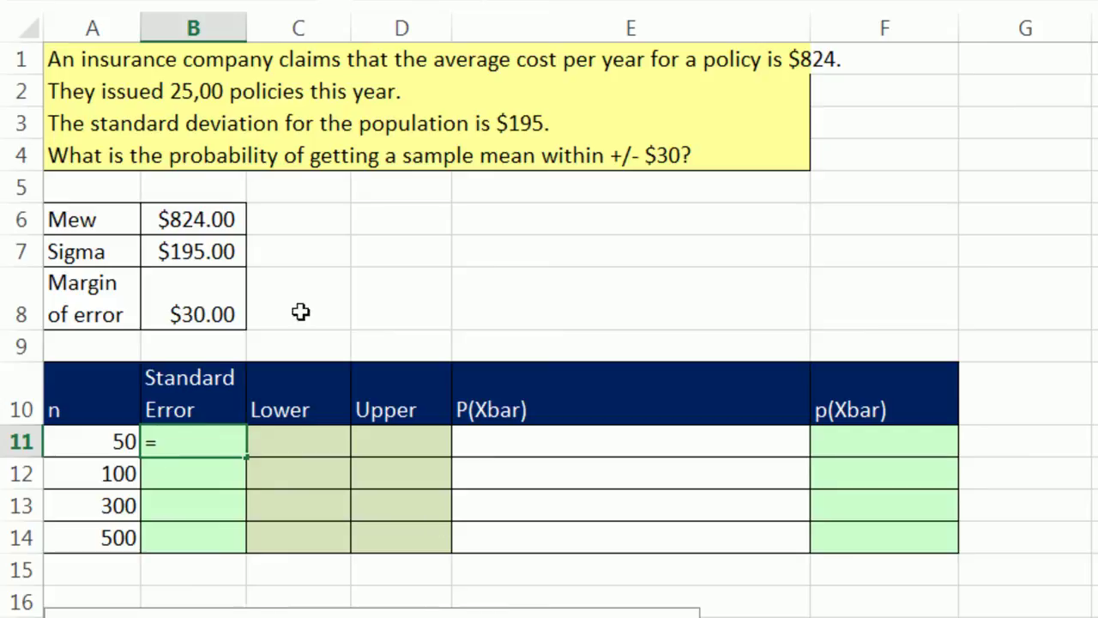
{"action": "left_click", "coordinate": [200, 251]}
{"action": "key", "text": "F4"}
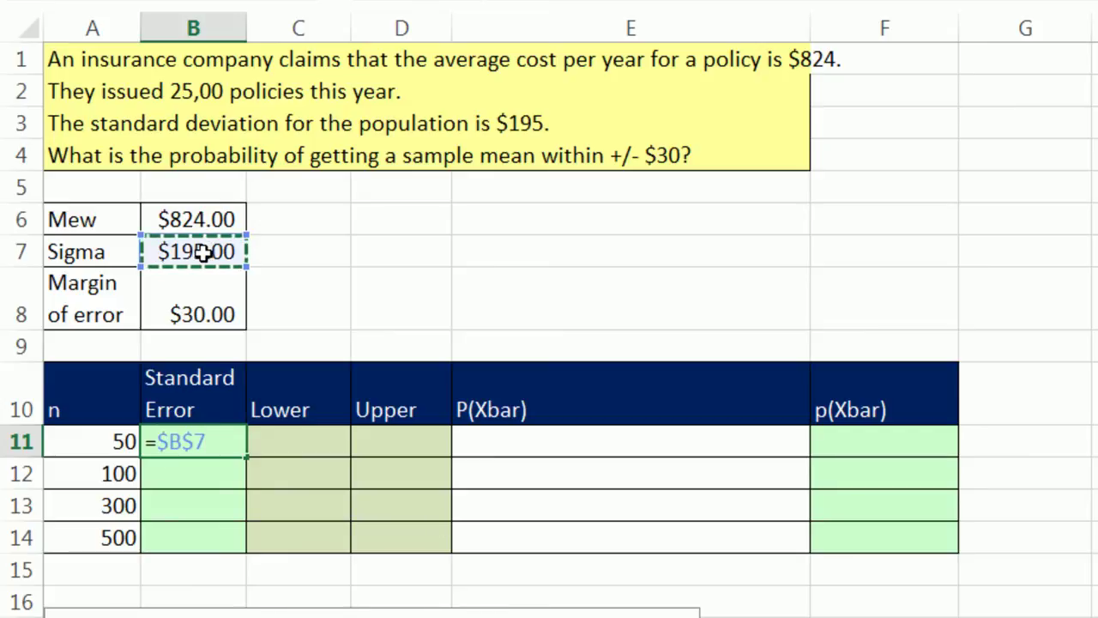
{"action": "type", "text": "/sqr"}
{"action": "key", "text": "Tab"}
{"action": "key", "text": "Left"}
{"action": "type", "text": ")"}
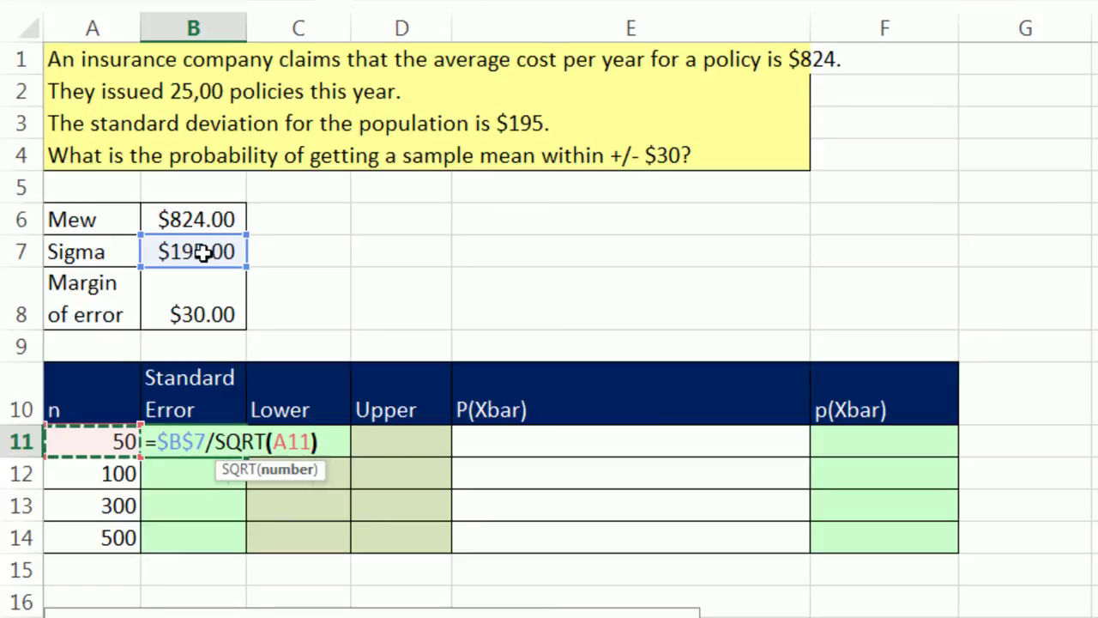
{"action": "key", "text": "ctrl+Return"}
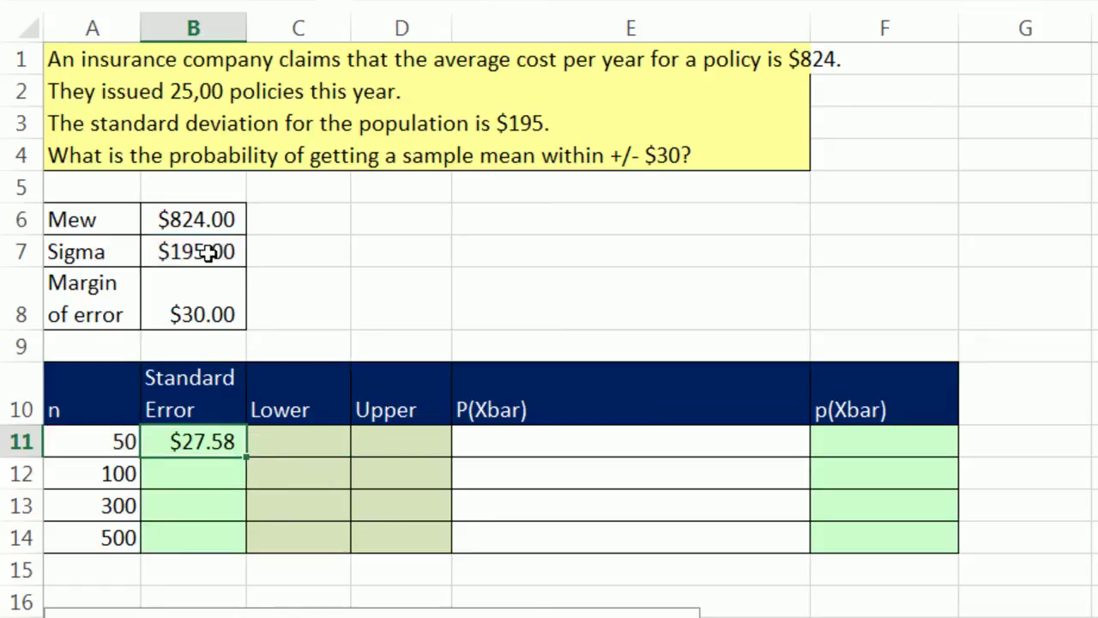
{"action": "left_click_drag", "start_coordinate": [247, 456], "coordinate": [254, 550]}
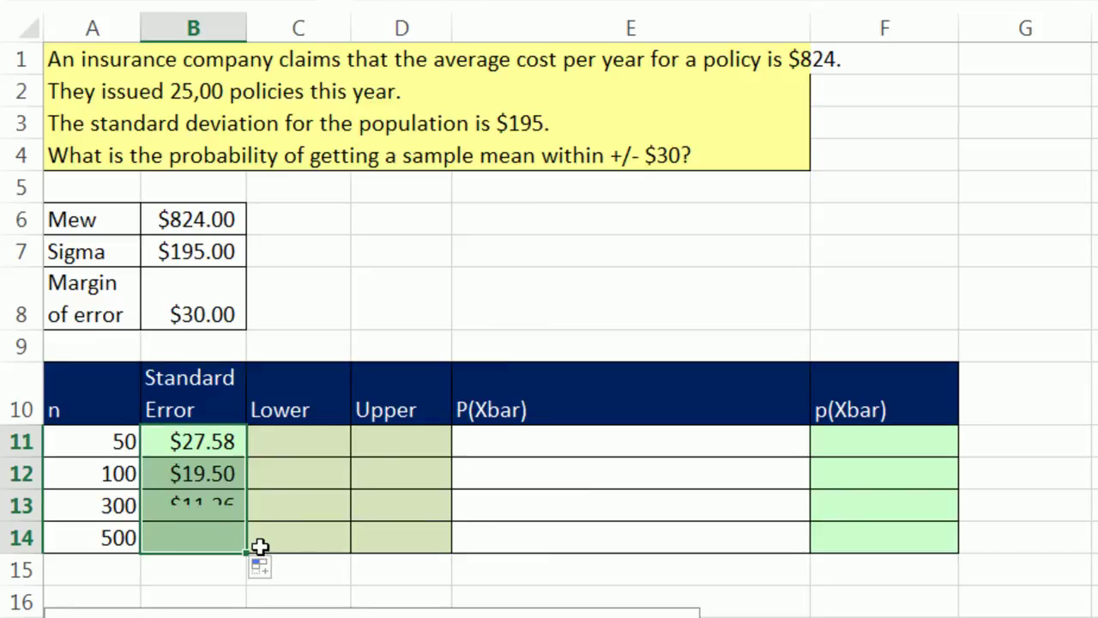
{"action": "left_click", "coordinate": [211, 506]}
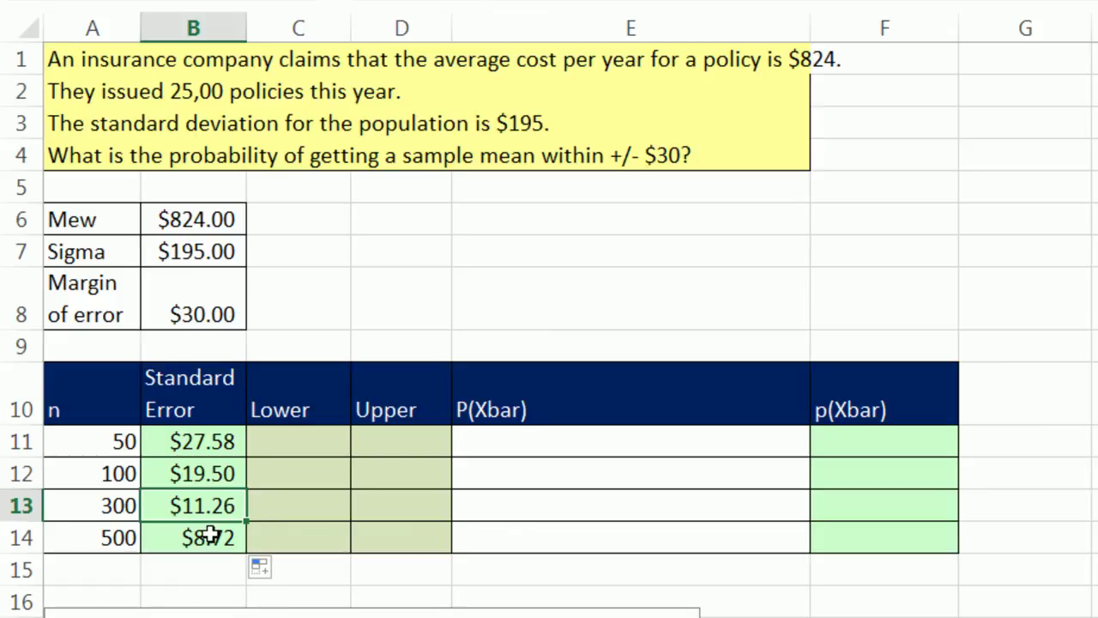
- Calculate the lower limit in C11 as the mean minus the margin of error, =$B$6-$B$8, and copy it down through C14
{"action": "left_click", "coordinate": [303, 442]}
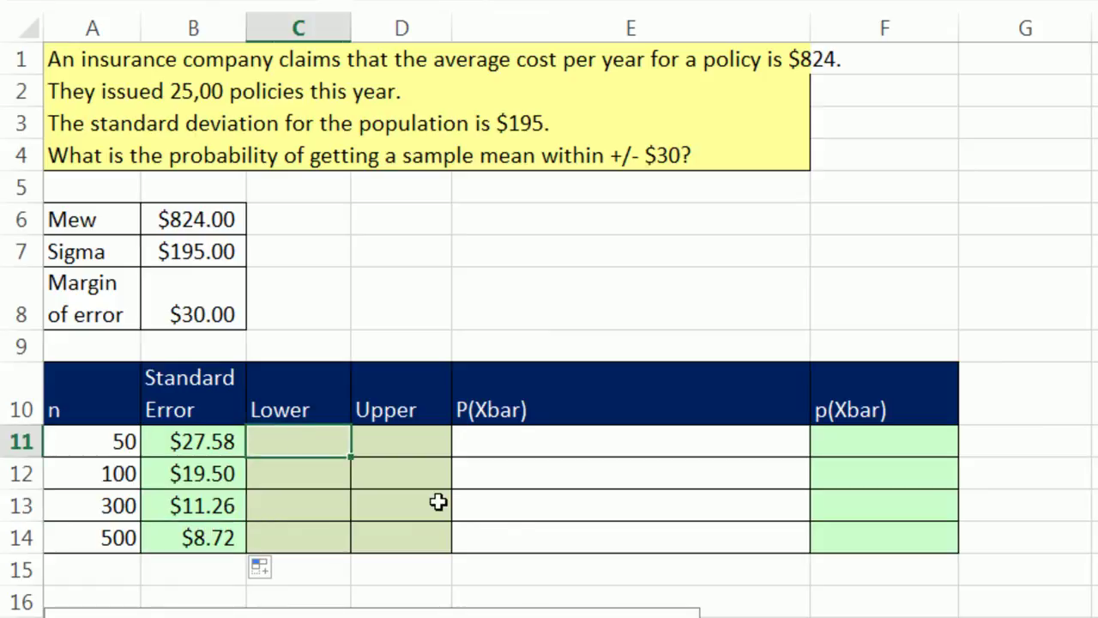
{"action": "type", "text": "="}
{"action": "left_click", "coordinate": [195, 215]}
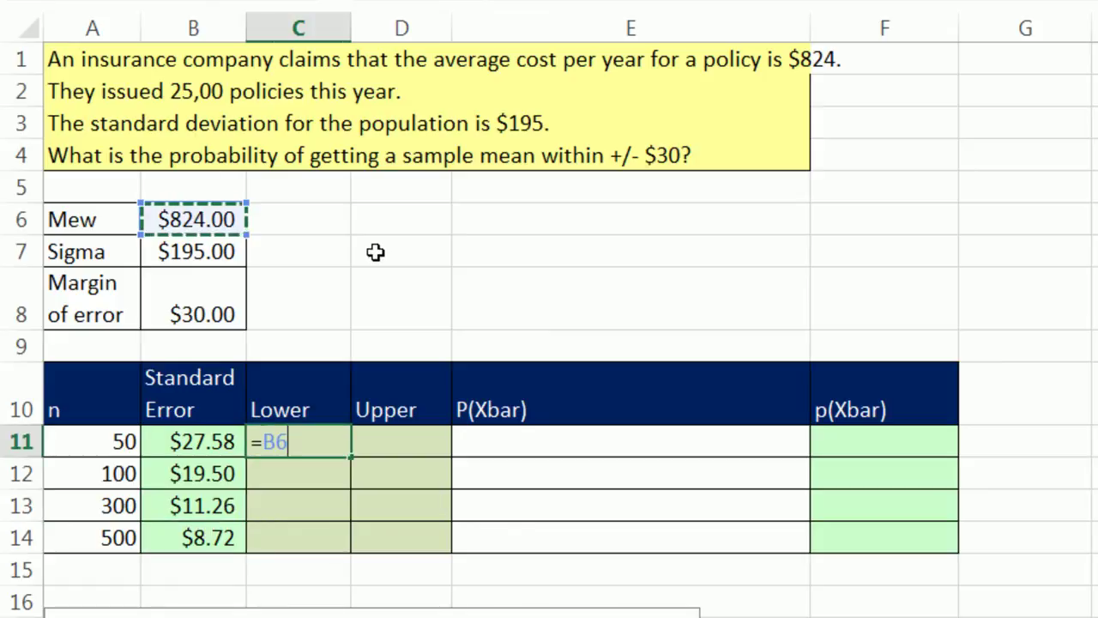
{"action": "key", "text": "F4"}
{"action": "type", "text": "-"}
{"action": "left_click", "coordinate": [212, 285]}
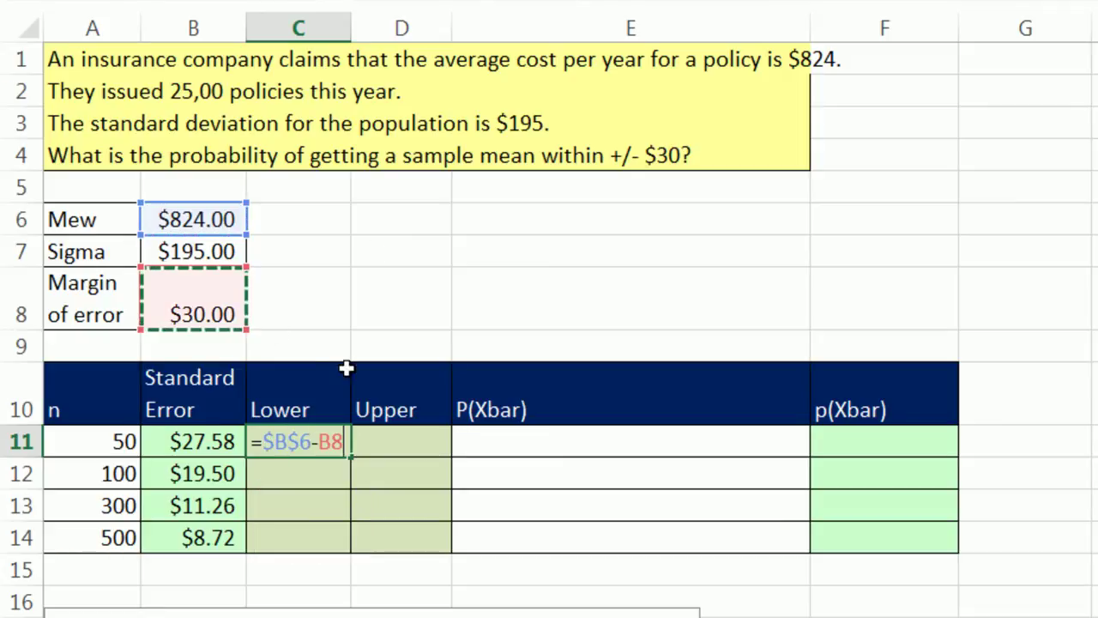
{"action": "key", "text": "F4"}
{"action": "key", "text": "ctrl+Return"}
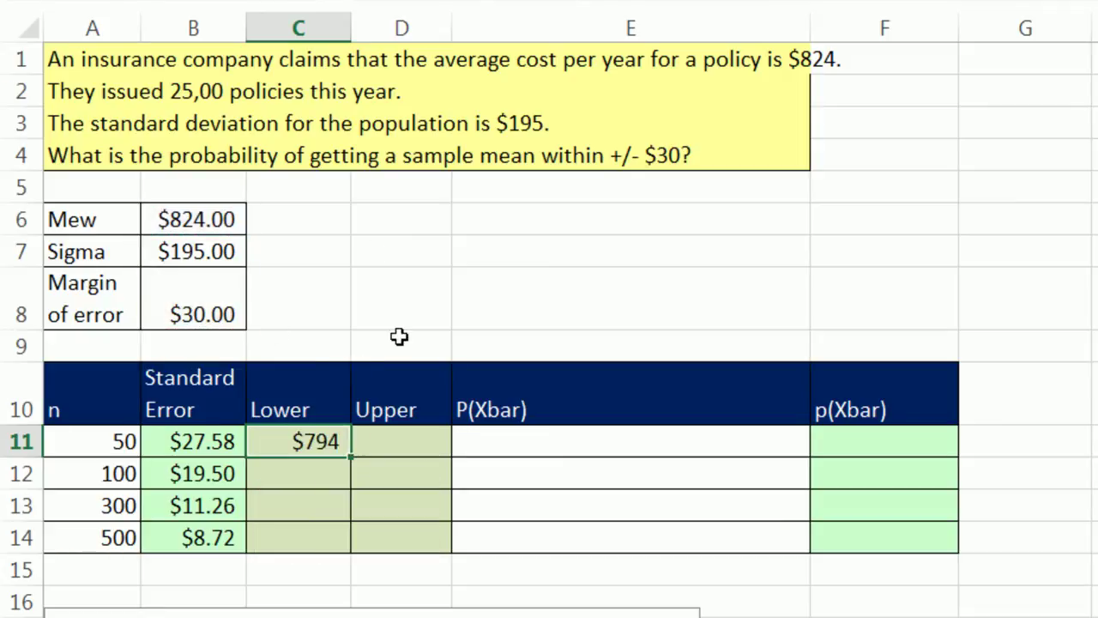
{"action": "left_click_drag", "start_coordinate": [352, 458], "coordinate": [367, 548]}
- Calculate the upper limit in D11 as the mean plus the margin of error, =$B$6+$B$8, and copy it down through D14
{"action": "left_click", "coordinate": [418, 447]}
{"action": "type", "text": "="}
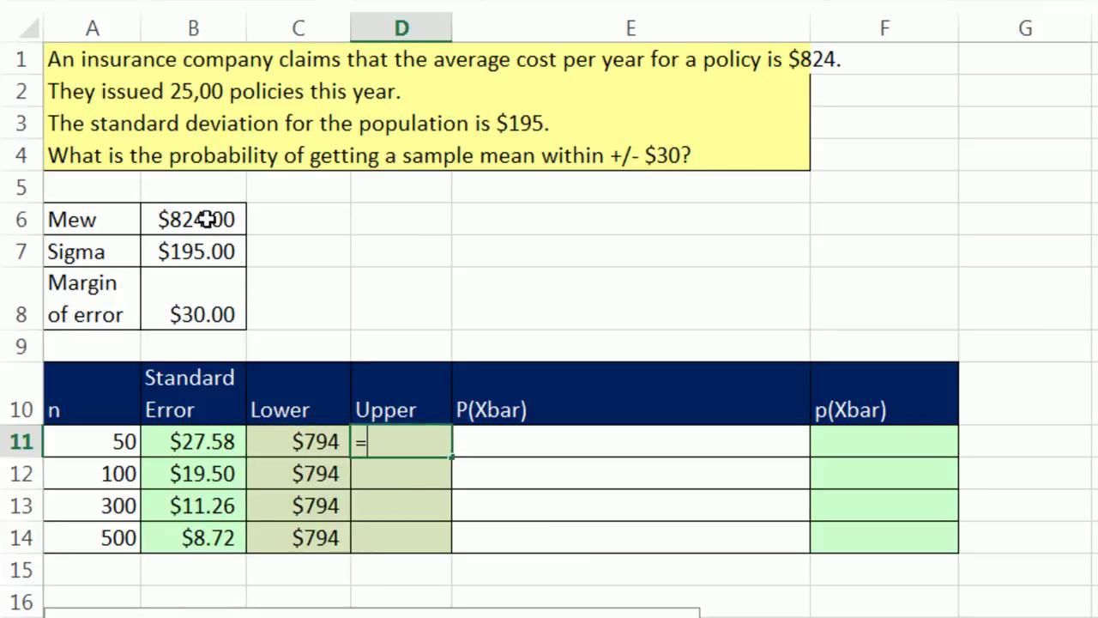
{"action": "left_click", "coordinate": [207, 219]}
{"action": "key", "text": "F4"}
{"action": "type", "text": "+"}
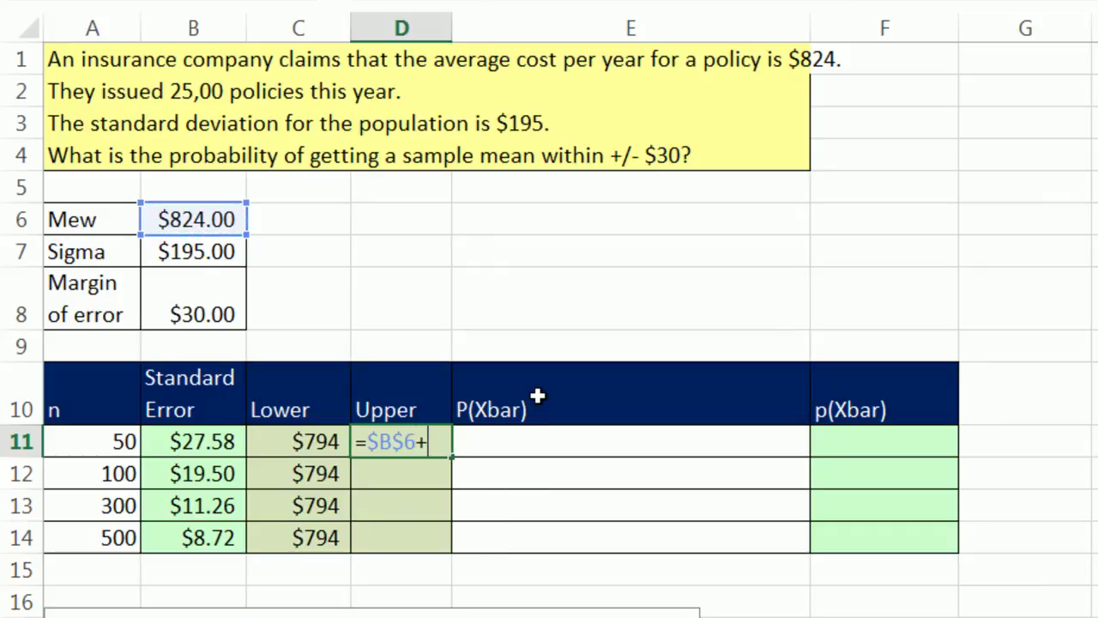
{"action": "left_click", "coordinate": [218, 295]}
{"action": "key", "text": "F4"}
{"action": "key", "text": "ctrl+Return"}
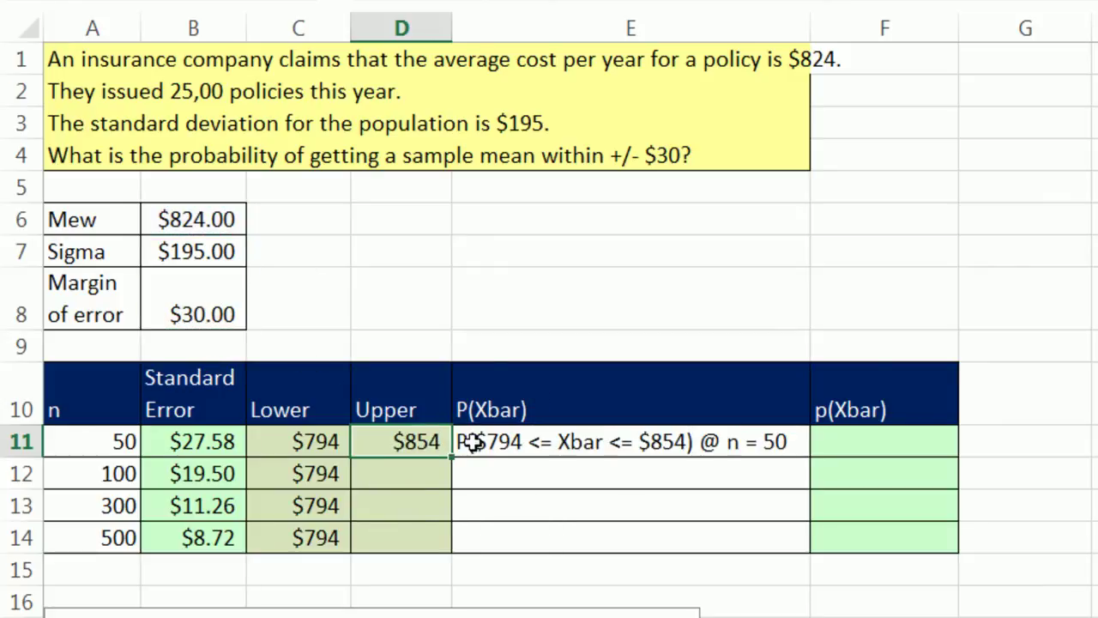
{"action": "left_click_drag", "start_coordinate": [453, 450], "coordinate": [461, 549]}
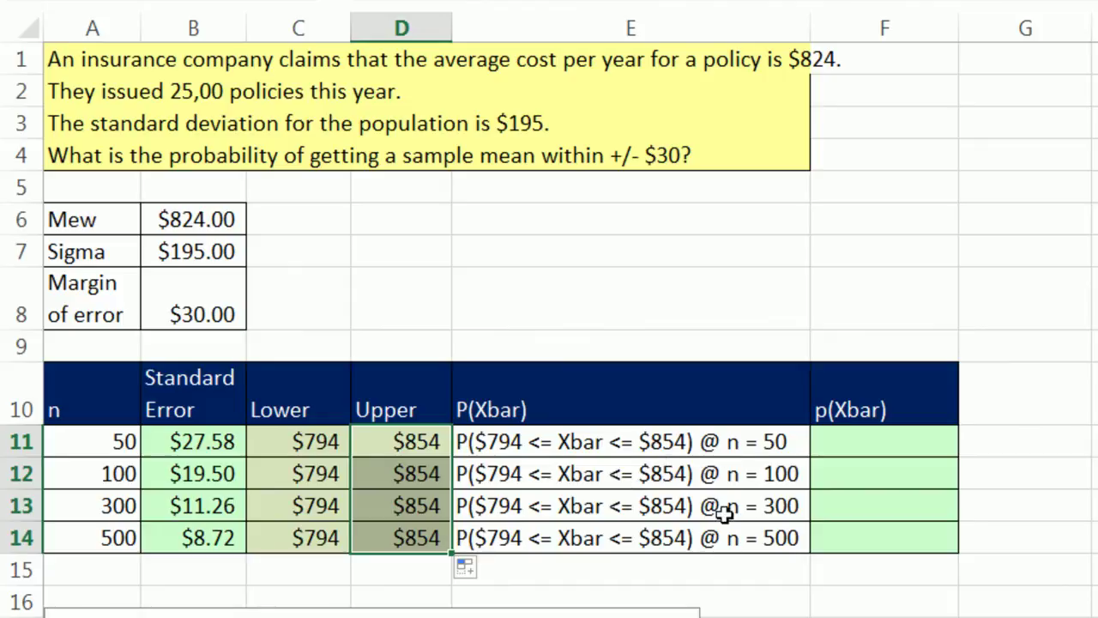
- Begin the F11 probability formula with the cumulative probability up to the upper limit, =NORM.DIST(D11,$B$6,B11,1)
{"action": "left_click", "coordinate": [832, 445]}
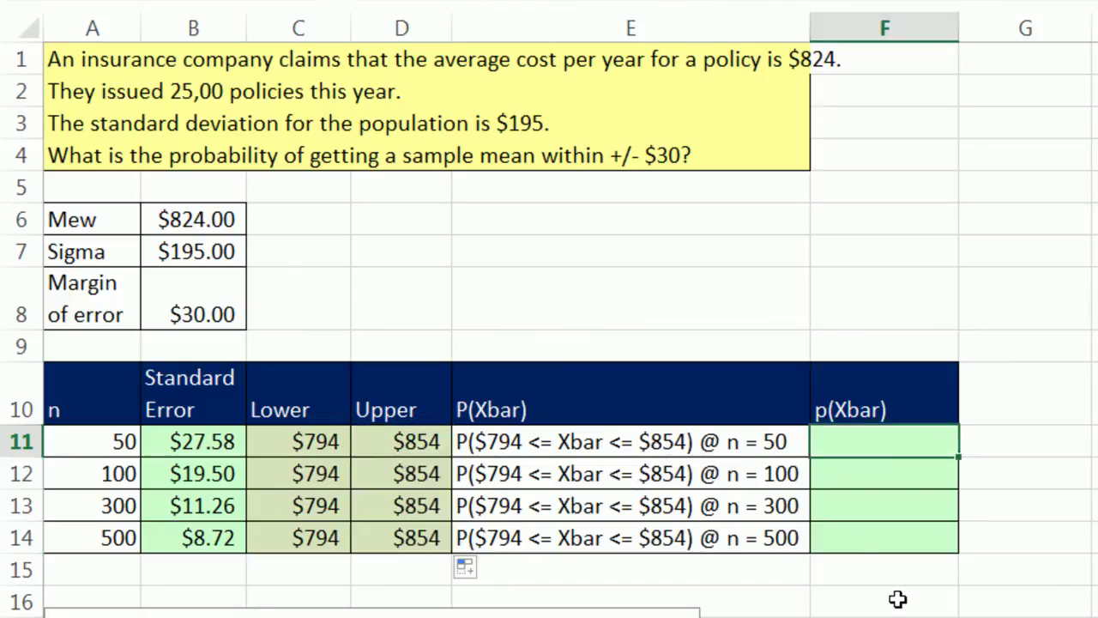
{"action": "type", "text": "=norm"}
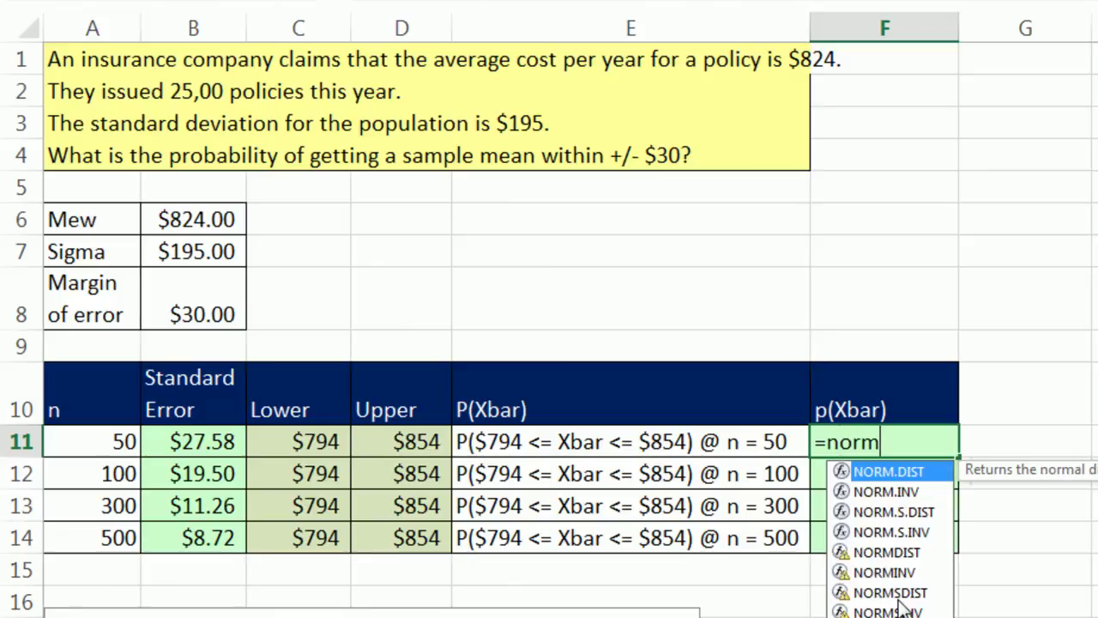
{"action": "key", "text": "Tab"}
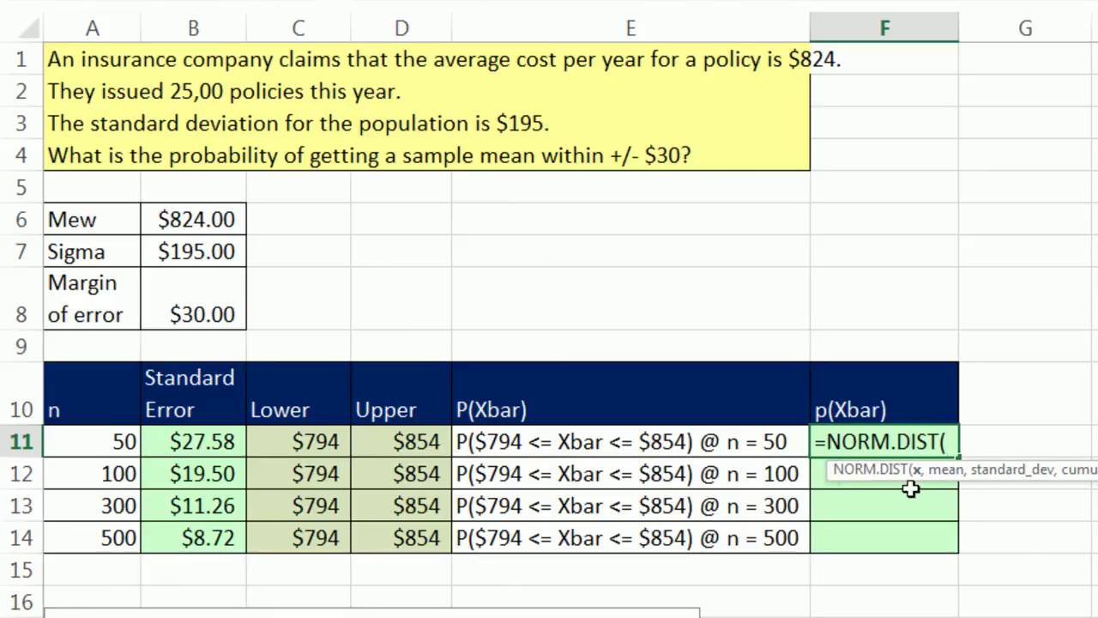
{"action": "left_click", "coordinate": [426, 442]}
{"action": "type", "text": ","}
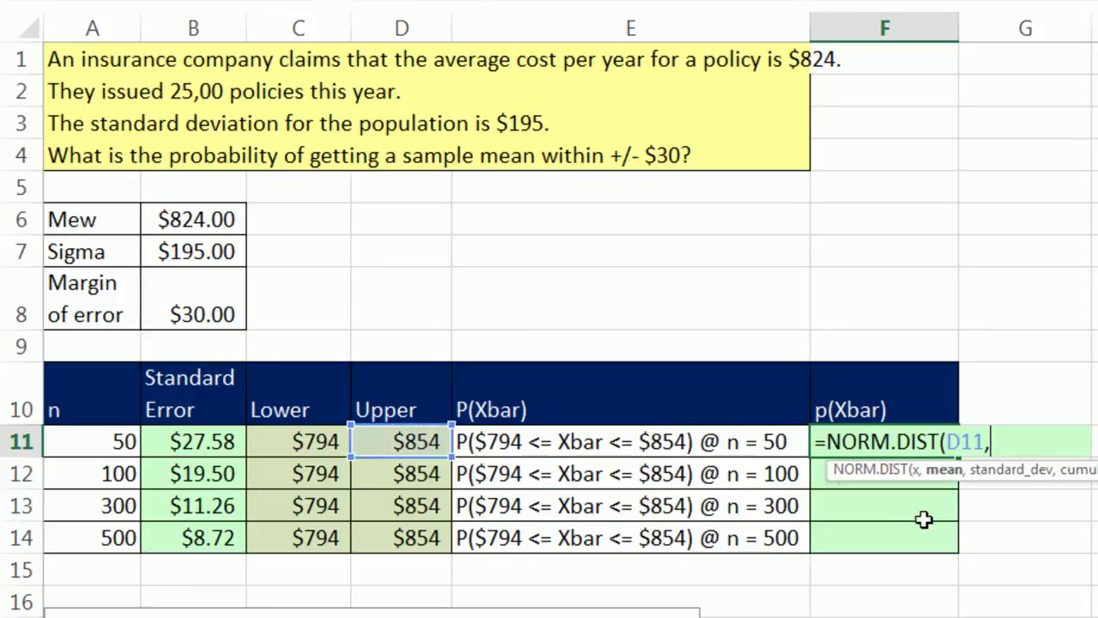
{"action": "left_click", "coordinate": [197, 214]}
{"action": "key", "text": "F4"}
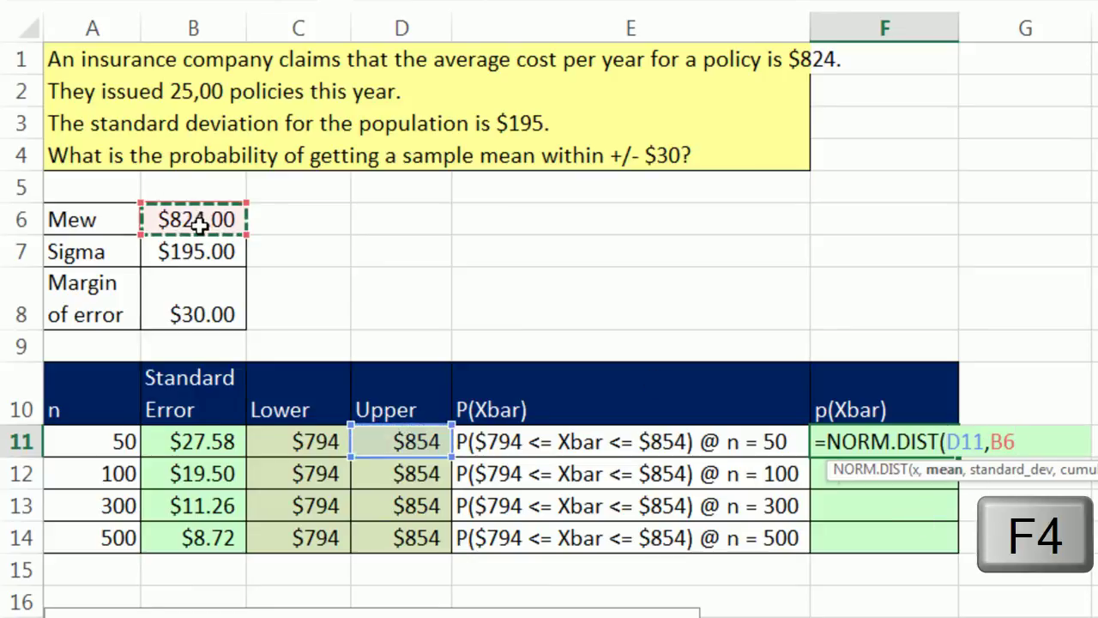
{"action": "type", "text": ","}
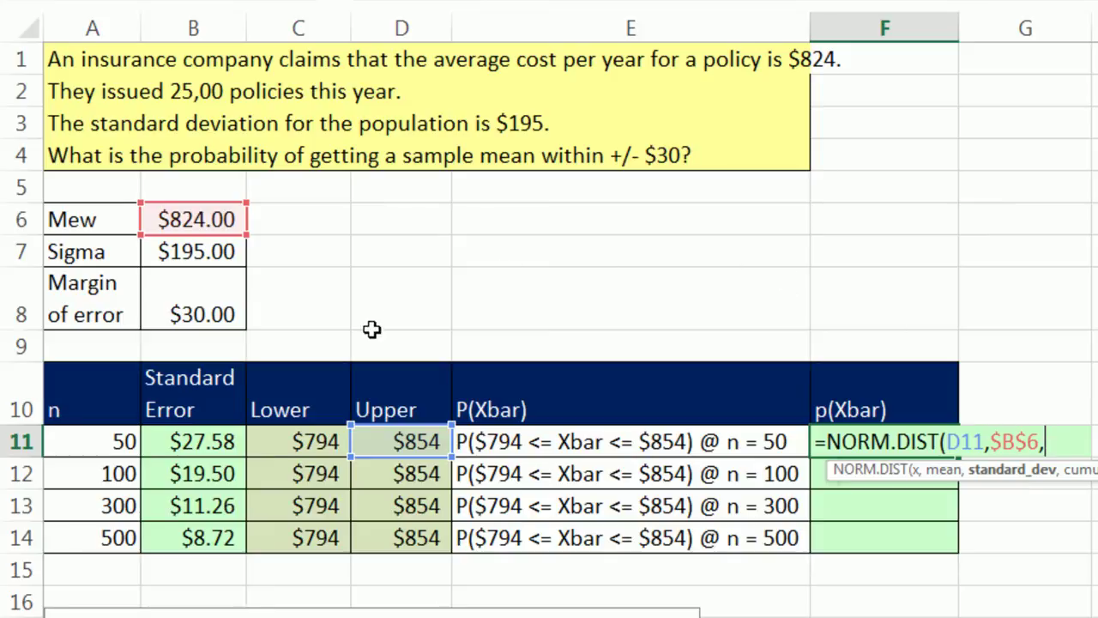
{"action": "left_click", "coordinate": [221, 440]}
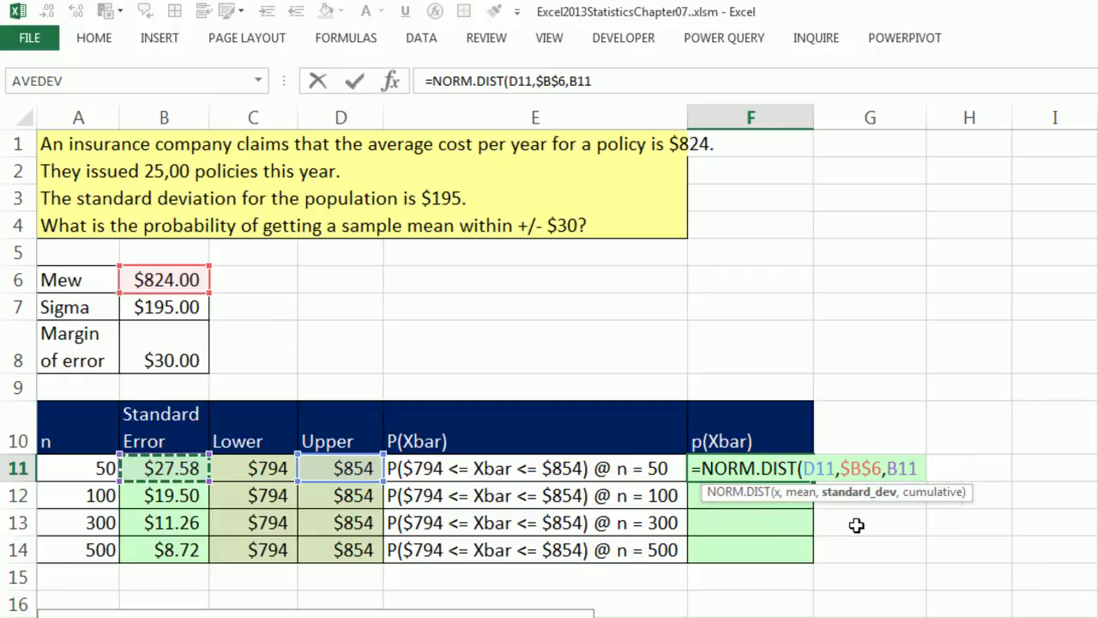
{"action": "type", "text": ",1)"}
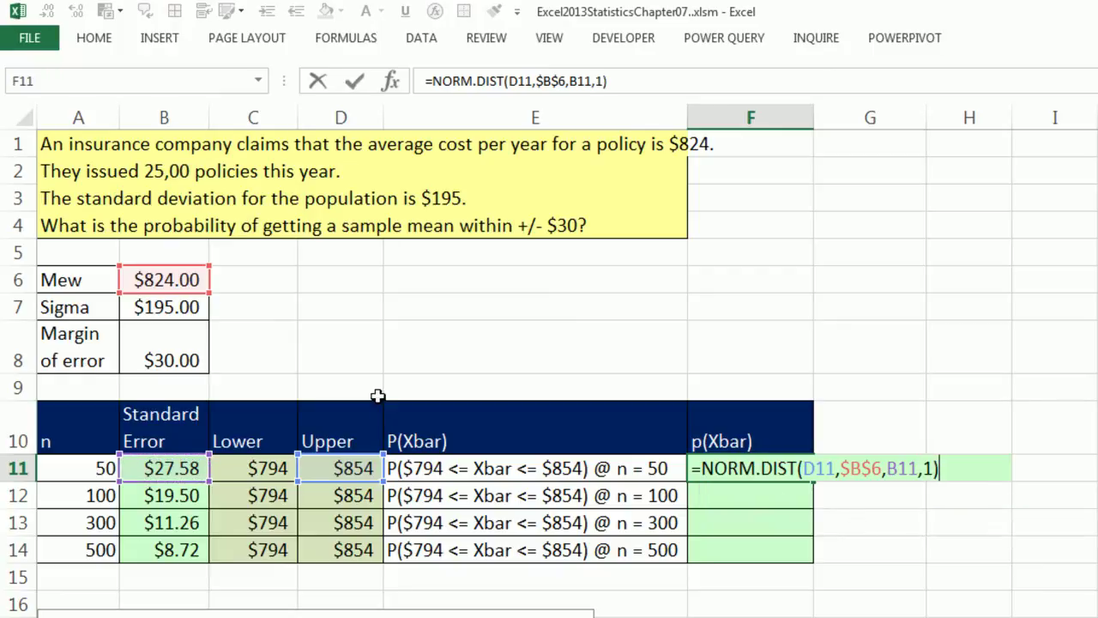
- Complete the F11 formula by subtracting the cumulative probability up to the lower limit, -NORM.DIST(C11,$B$6,B11,1)
{"action": "type", "text": "-norm"}
{"action": "key", "text": "Tab"}
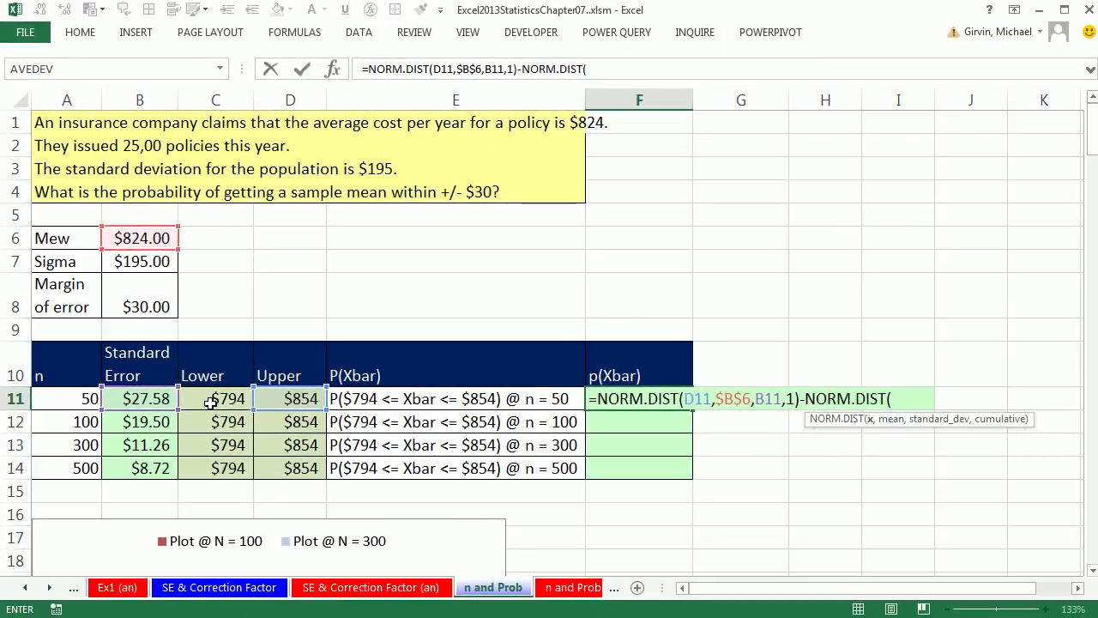
{"action": "left_click", "coordinate": [210, 403]}
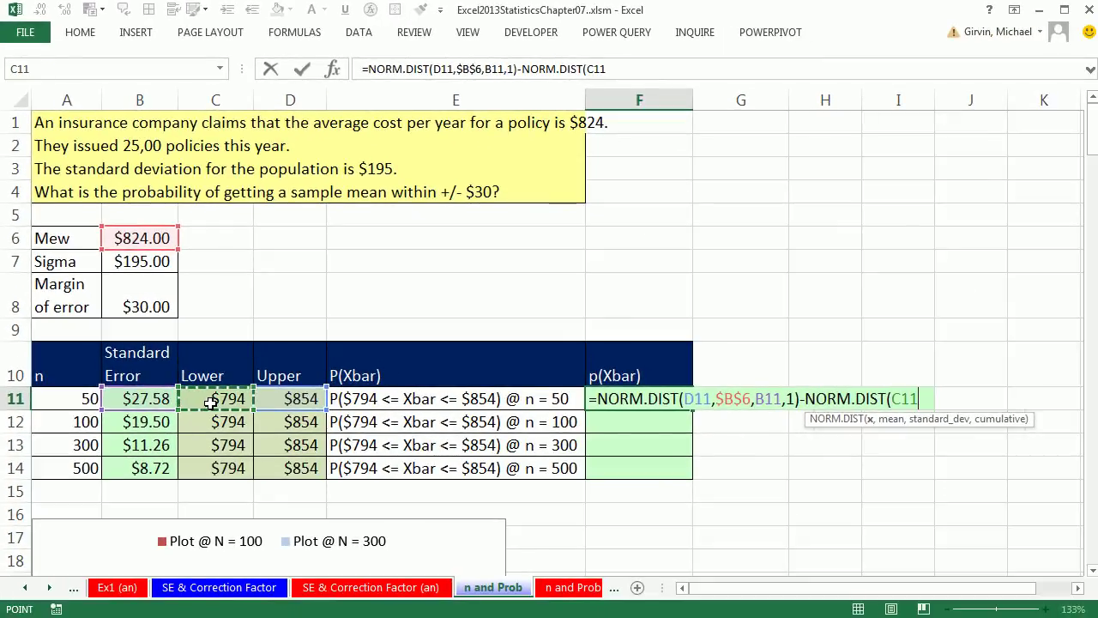
{"action": "type", "text": ","}
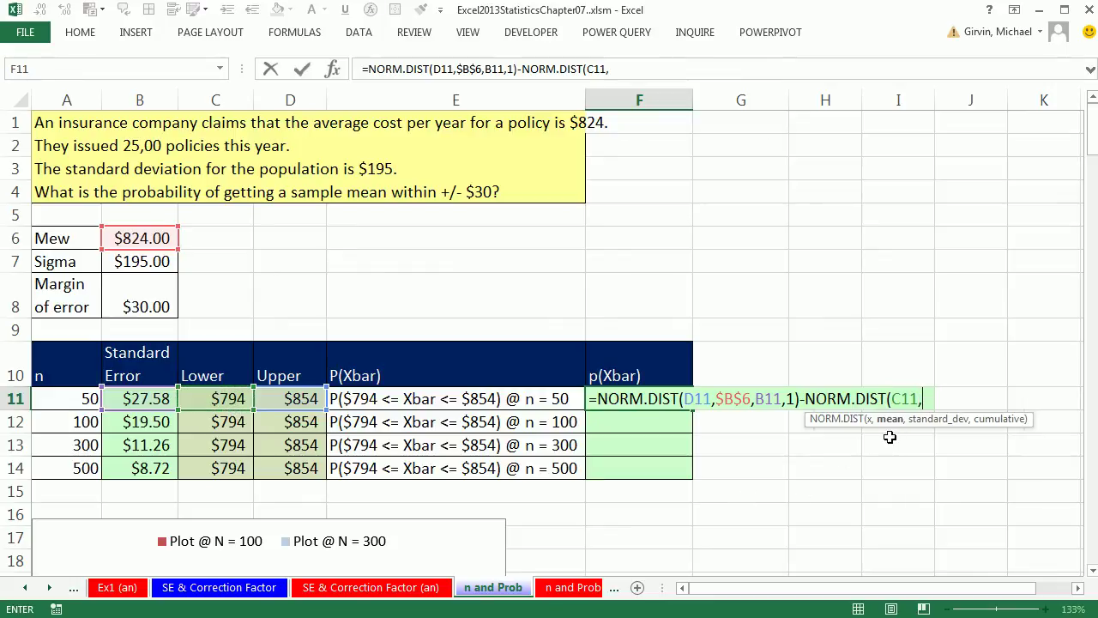
{"action": "left_click", "coordinate": [154, 237]}
{"action": "key", "text": "F4"}
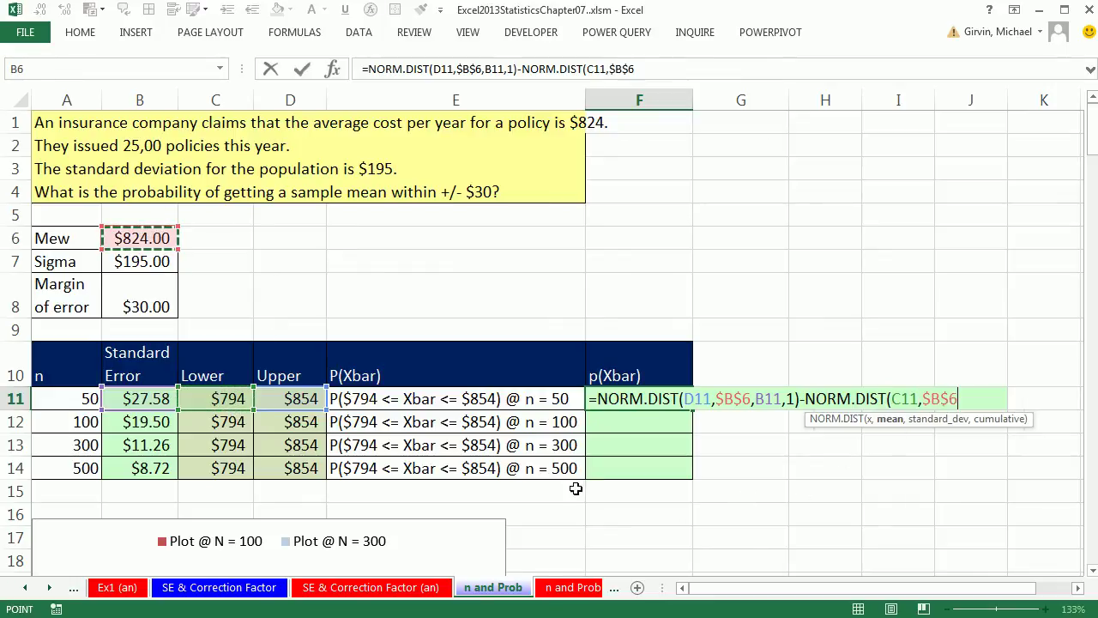
{"action": "type", "text": ","}
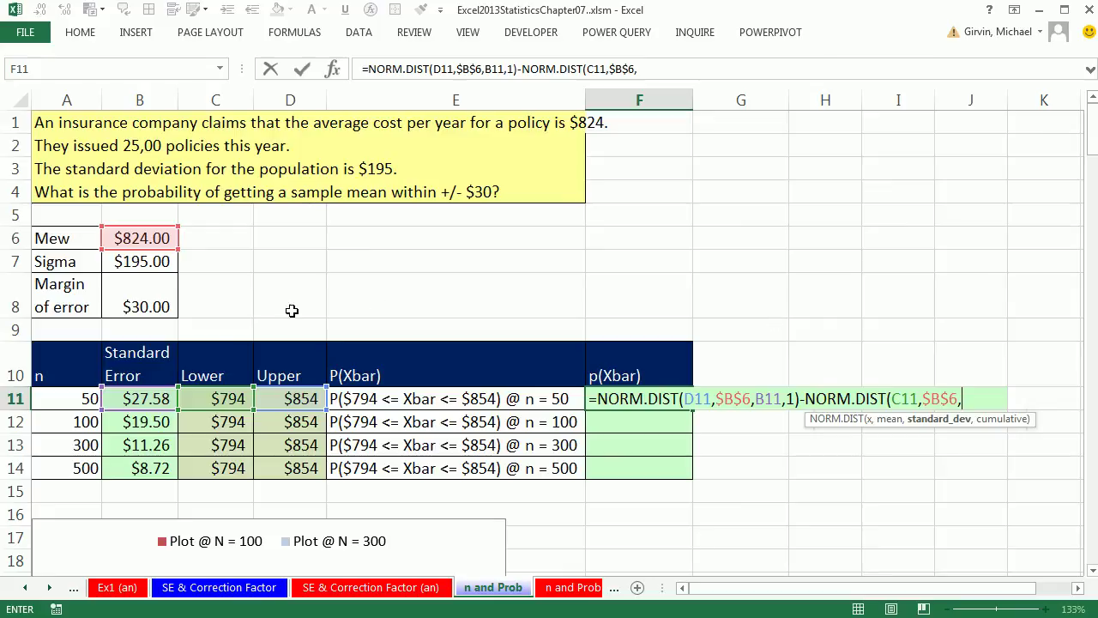
{"action": "left_click", "coordinate": [165, 398]}
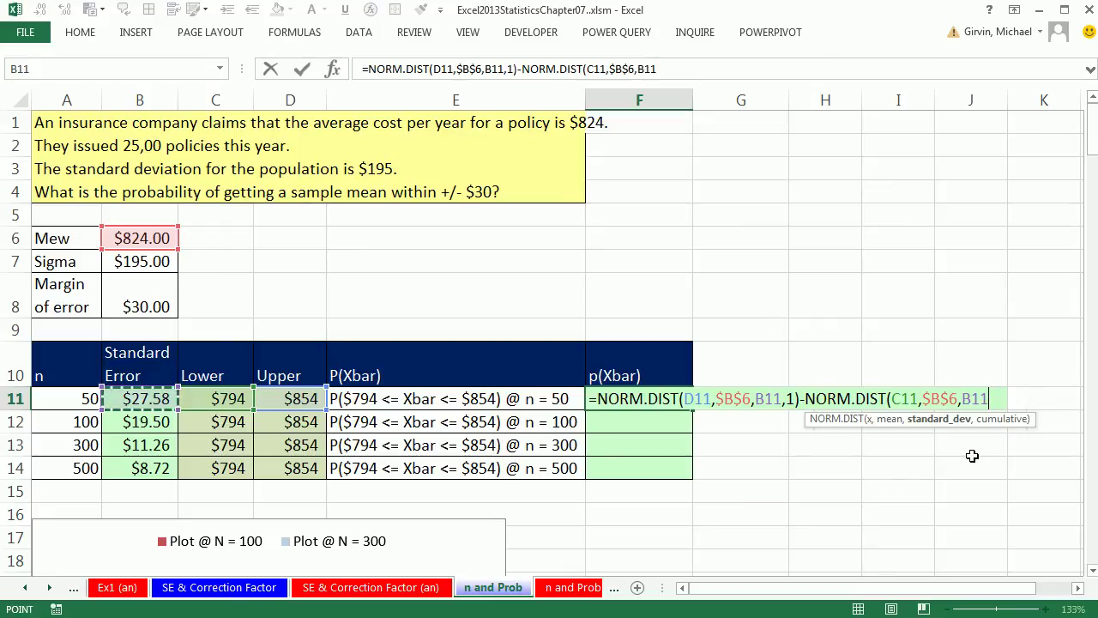
{"action": "type", "text": ",1"}
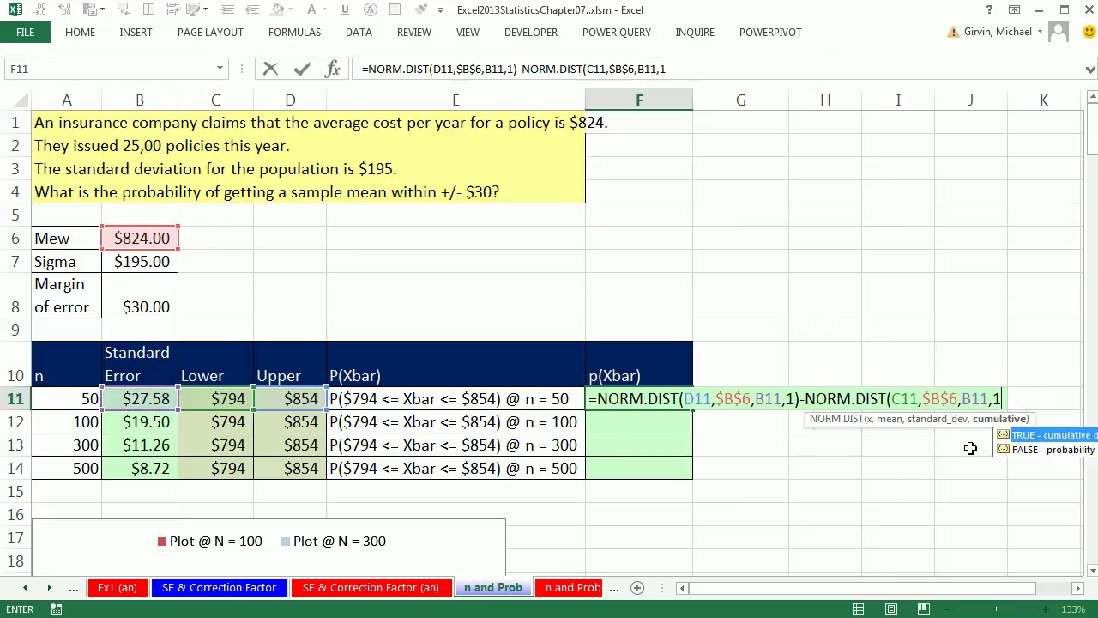
{"action": "type", "text": ")"}
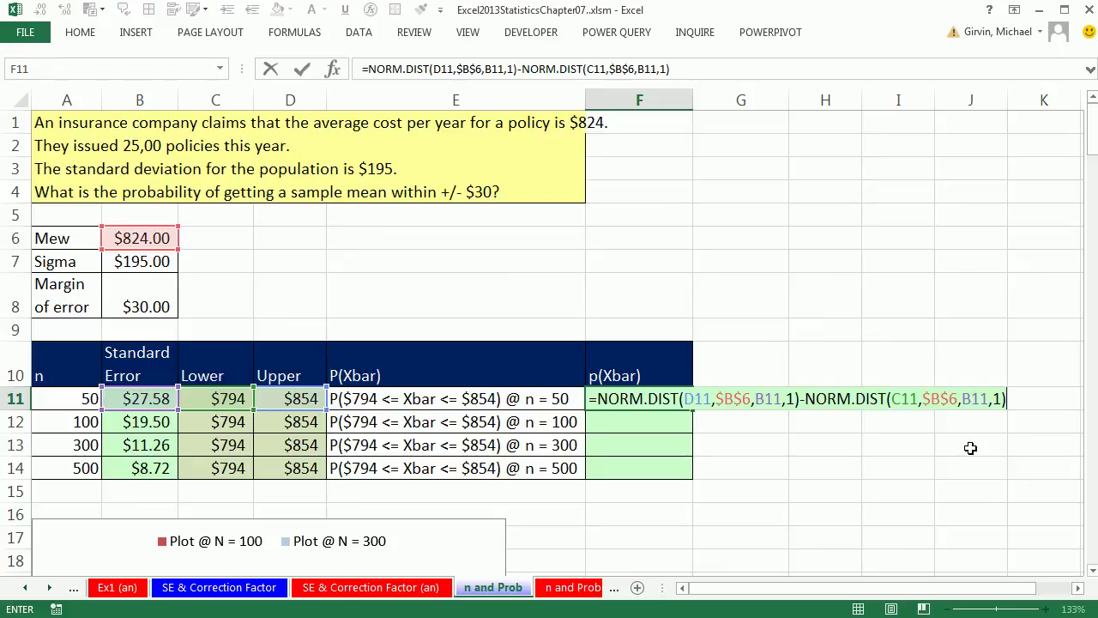
{"action": "key", "text": "ctrl+Return"}
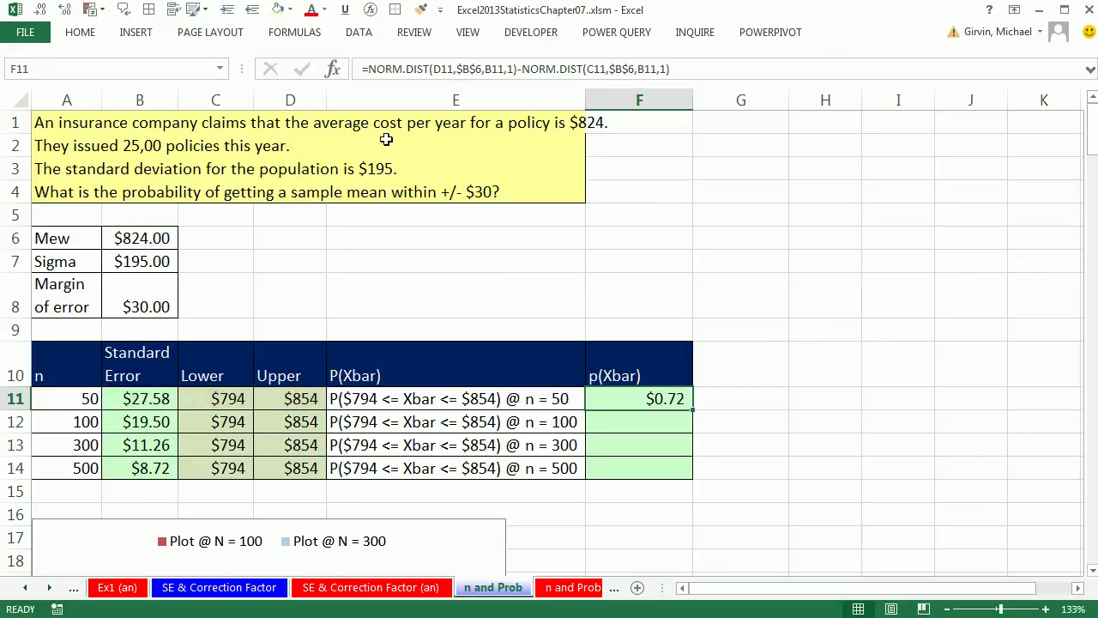
- Change the number format of the probability in F11 from Currency to General
{"action": "left_click", "coordinate": [75, 36]}
{"action": "left_click", "coordinate": [539, 65]}
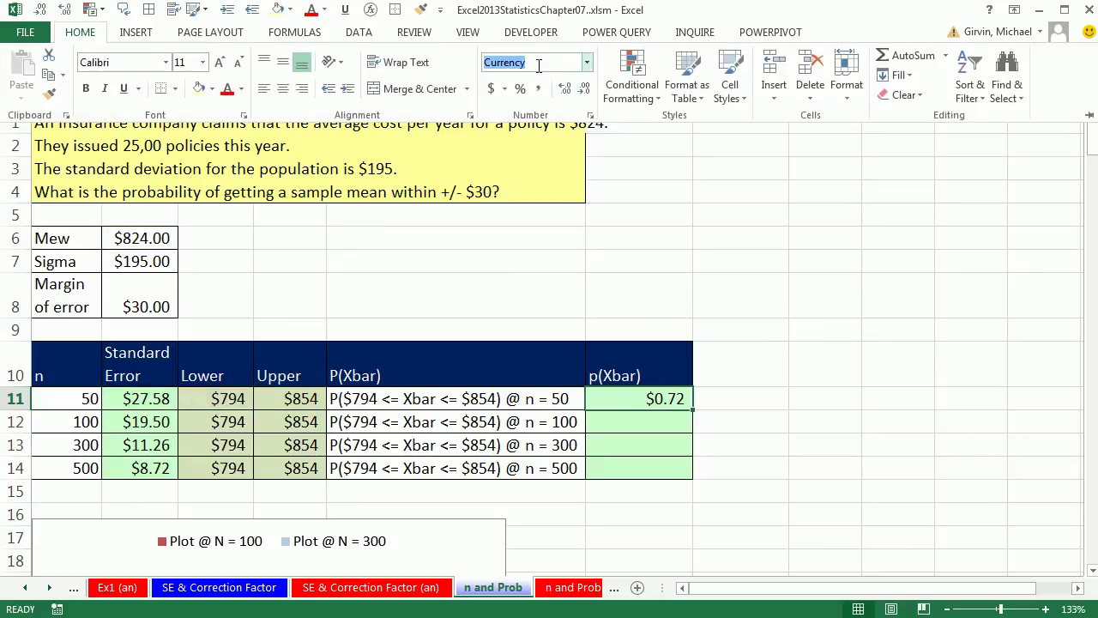
{"action": "left_click", "coordinate": [587, 62]}
{"action": "key", "text": "ctrl+shift+grave"}
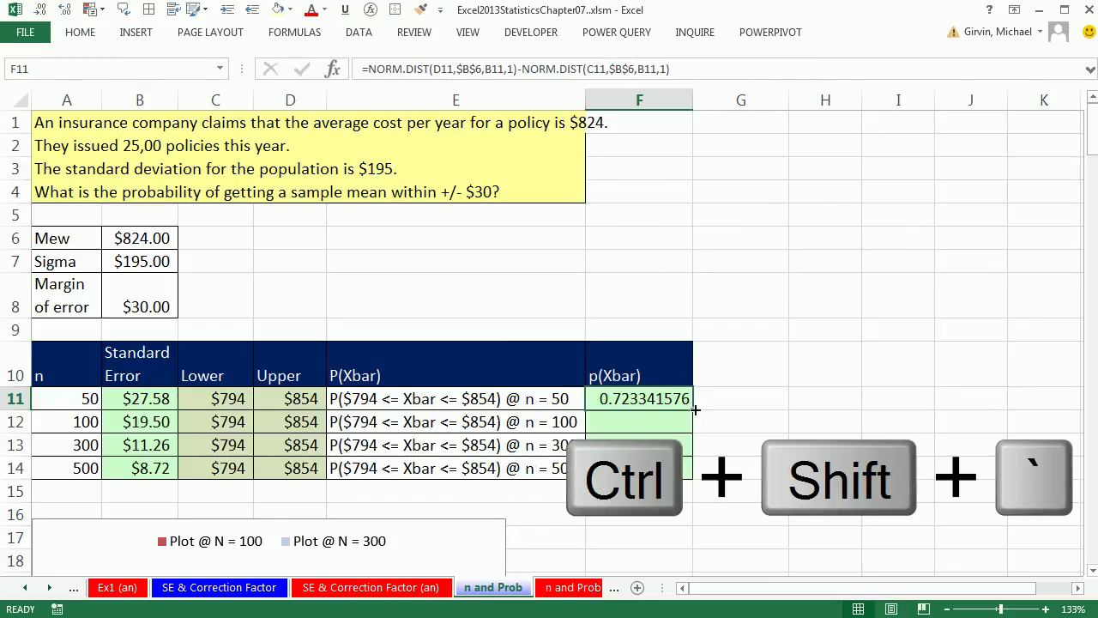
- Copy the probability formula from F11 down through F14 and set the margin of error in B8 to 25
{"action": "left_click_drag", "start_coordinate": [693, 413], "coordinate": [693, 478]}
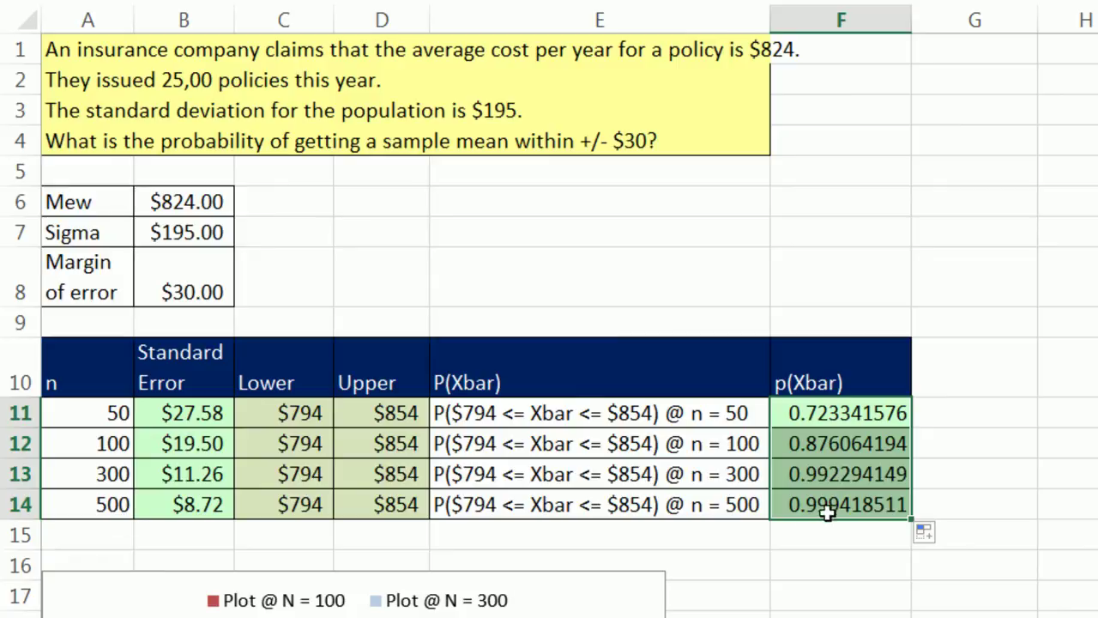
{"action": "left_click", "coordinate": [198, 280]}
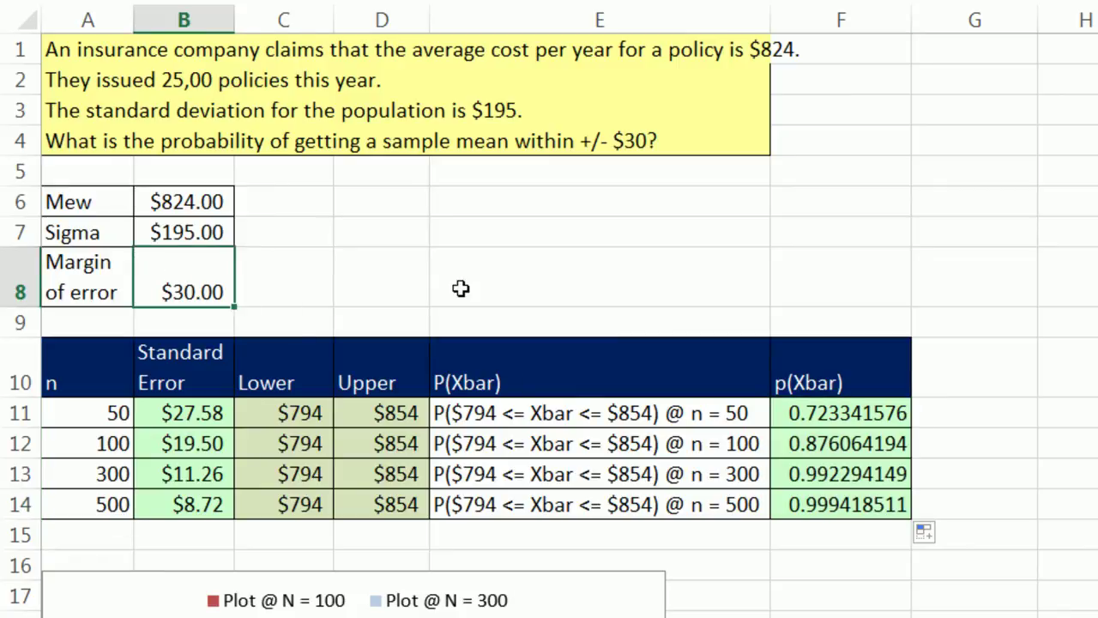
{"action": "type", "text": "25"}
{"action": "key", "text": "ctrl+Return"}
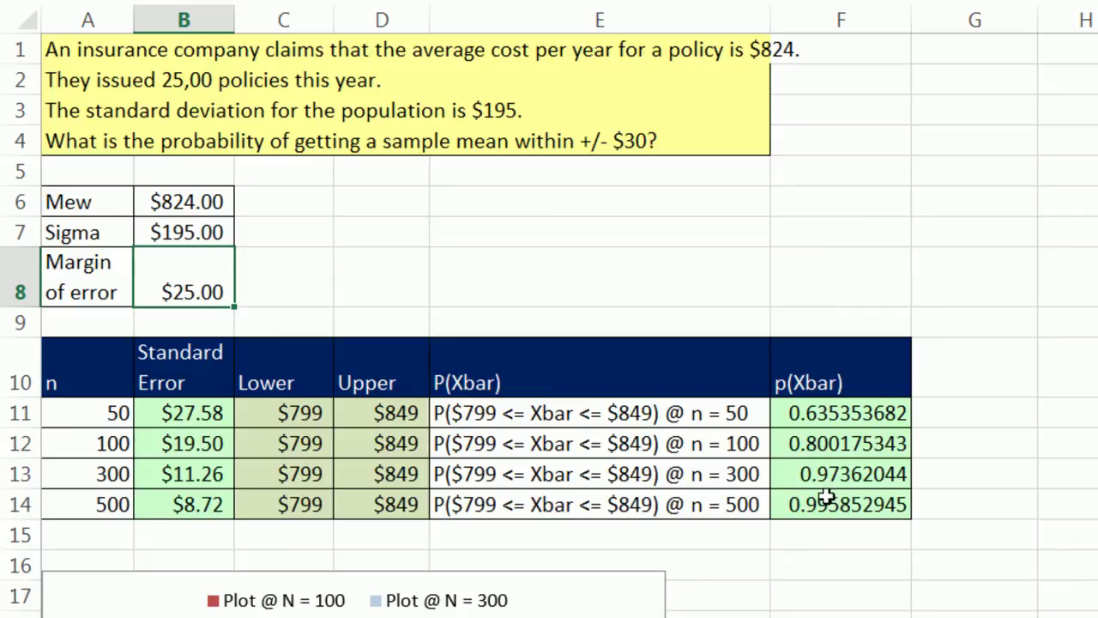
- Move the distribution chart up beside the problem text, over columns F to K, and open the Ex2 sheet
{"action": "left_click_drag", "start_coordinate": [500, 574], "coordinate": [1059, 125]}
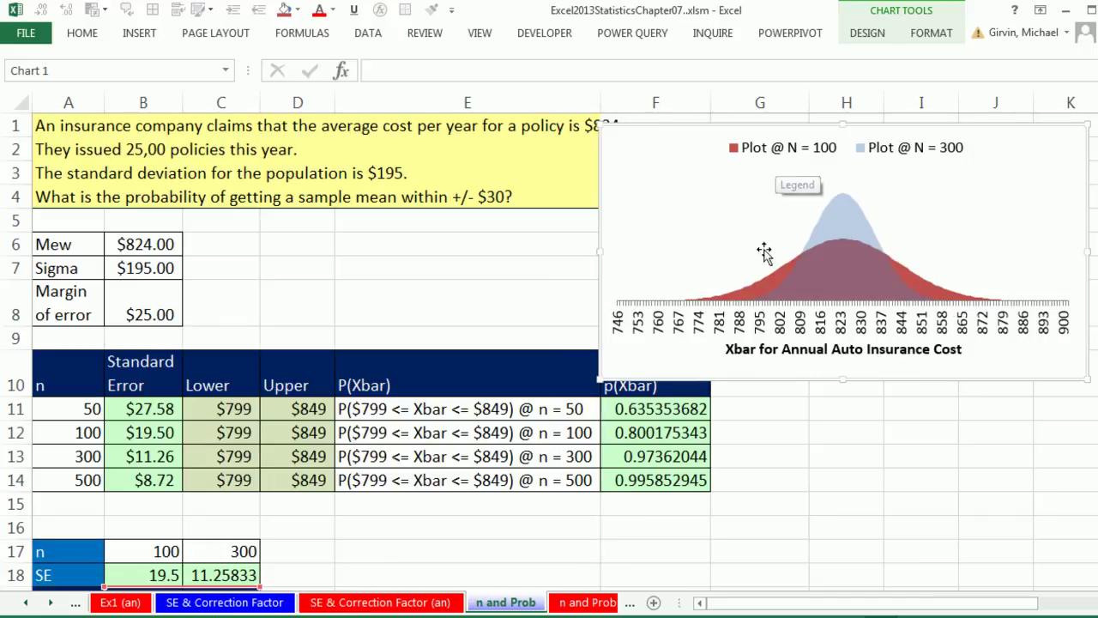
{"action": "left_click", "coordinate": [52, 603]}
{"action": "left_click", "coordinate": [51, 603]}
{"action": "left_click", "coordinate": [51, 603]}
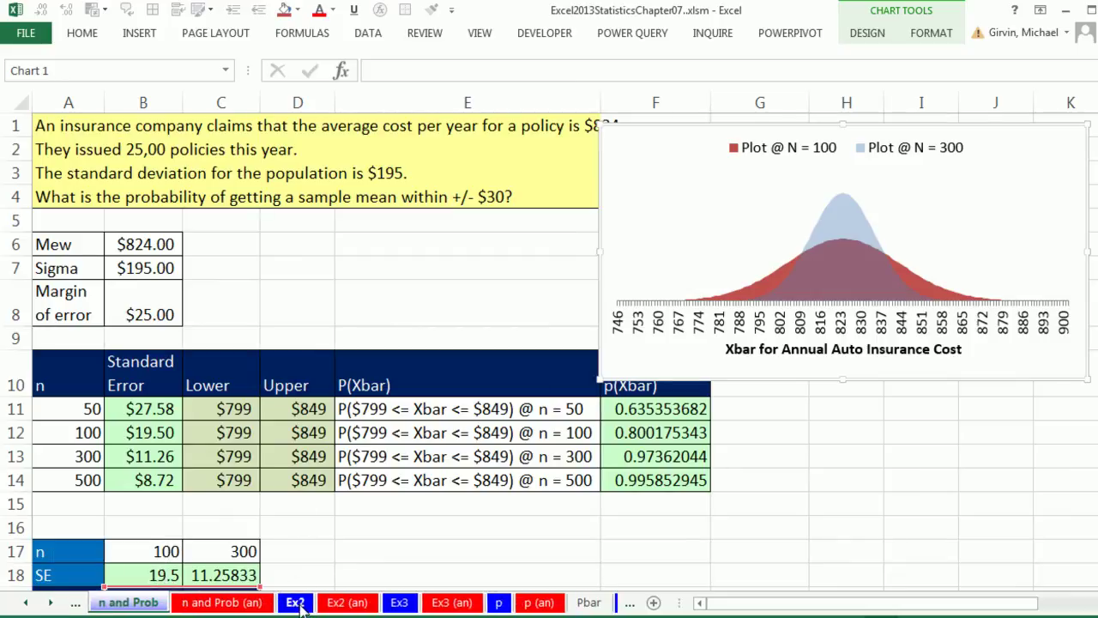
{"action": "left_click", "coordinate": [296, 602]}
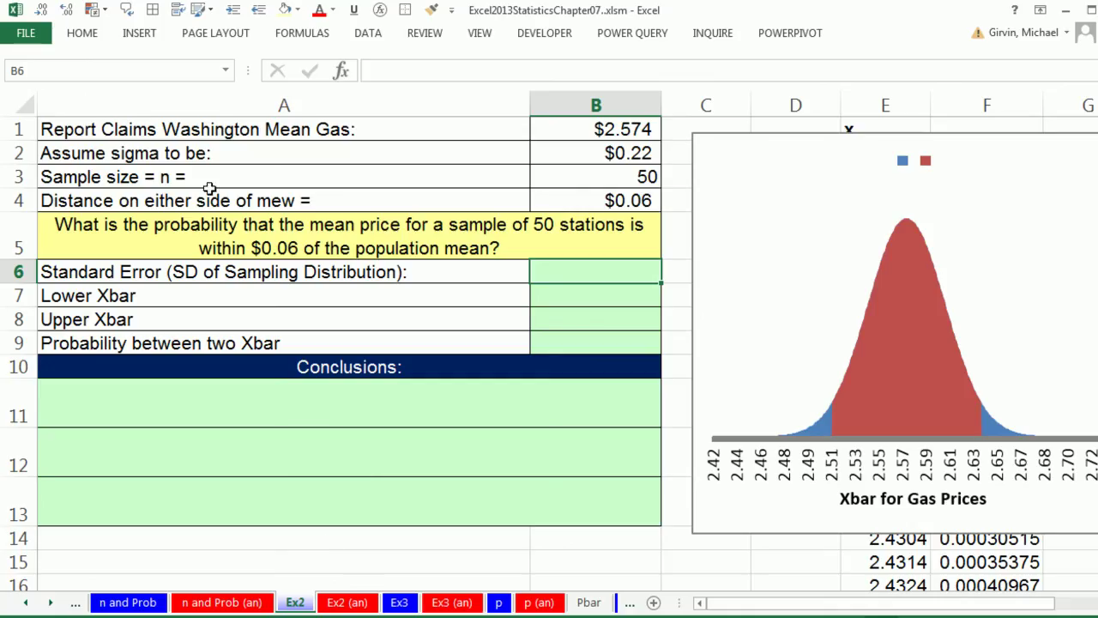
- Calculate the standard error of the gas prices in B6 with =B2/SQRT(B3) and show it with four decimal places
{"action": "left_click", "coordinate": [585, 169]}
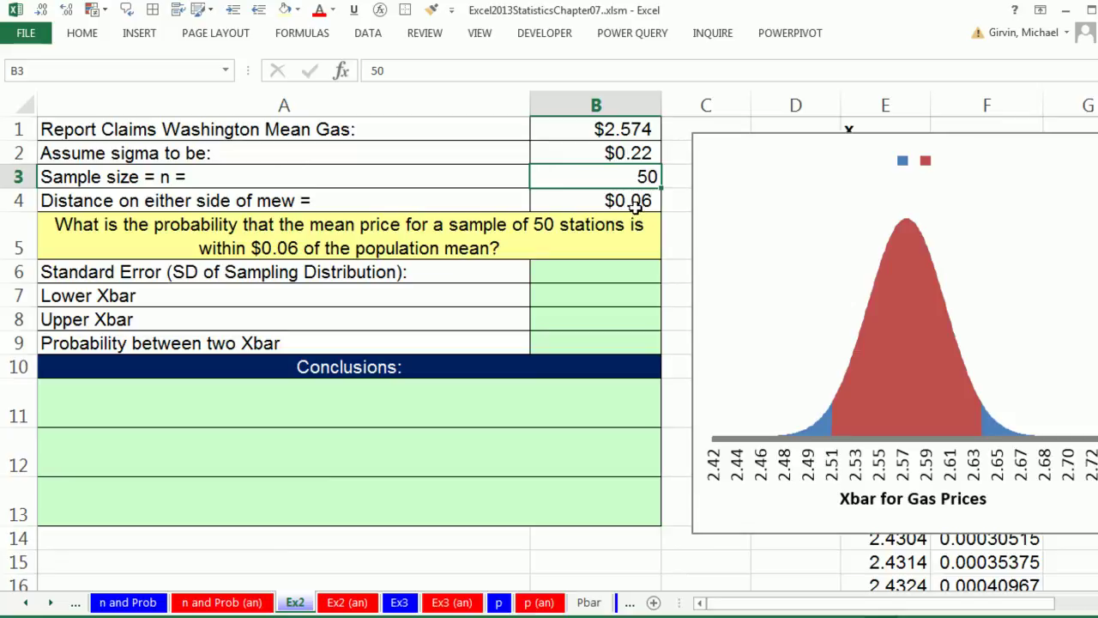
{"action": "left_click", "coordinate": [626, 271]}
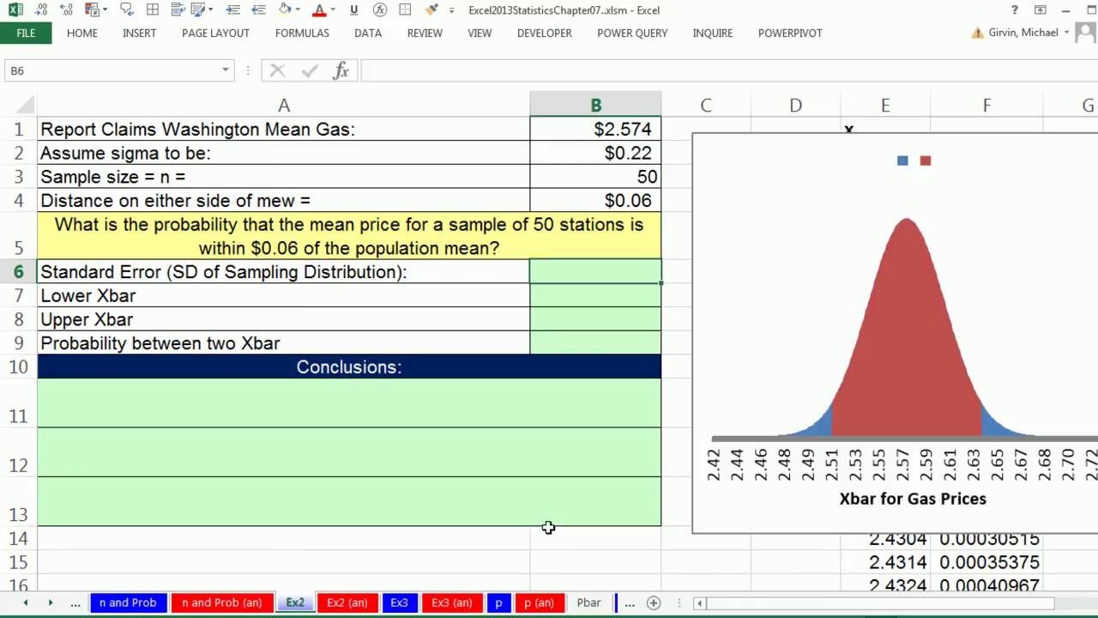
{"action": "type", "text": "="}
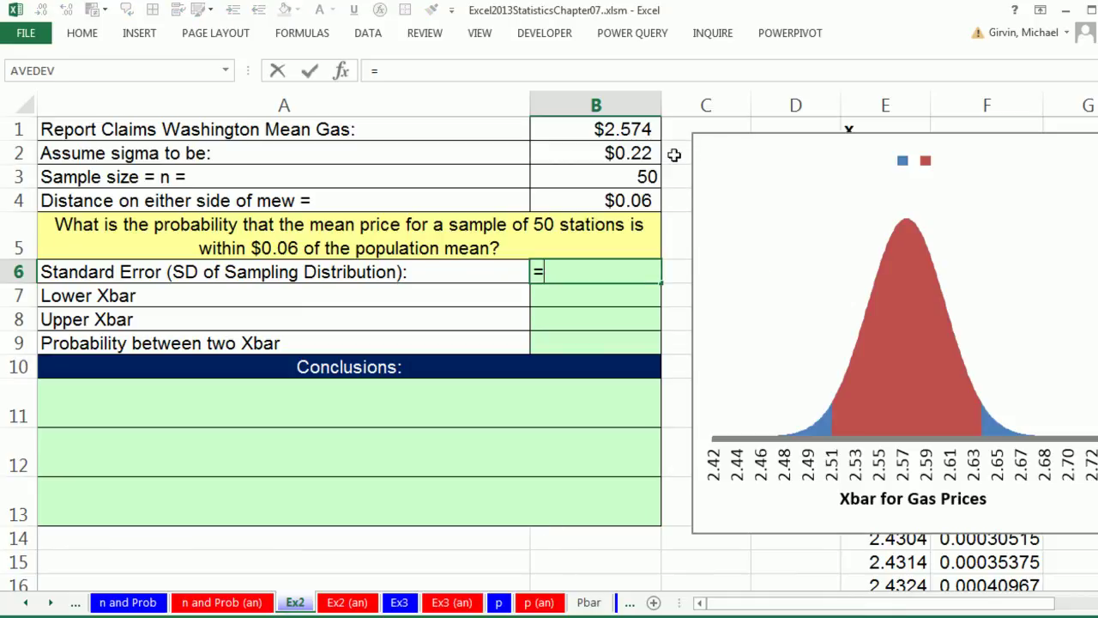
{"action": "left_click", "coordinate": [566, 152]}
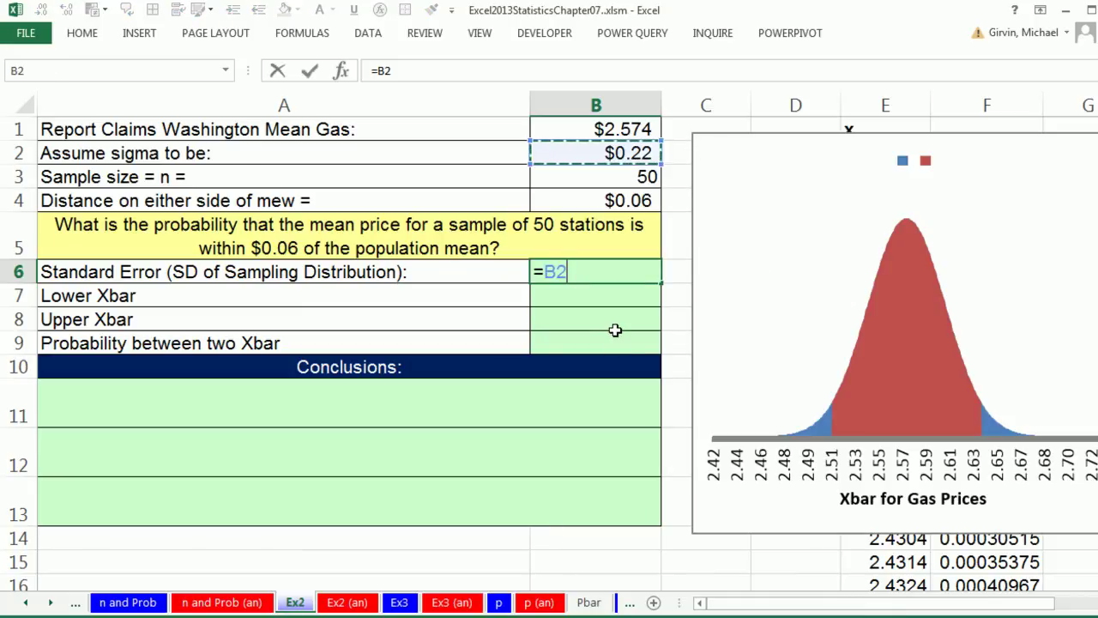
{"action": "type", "text": "/sqr"}
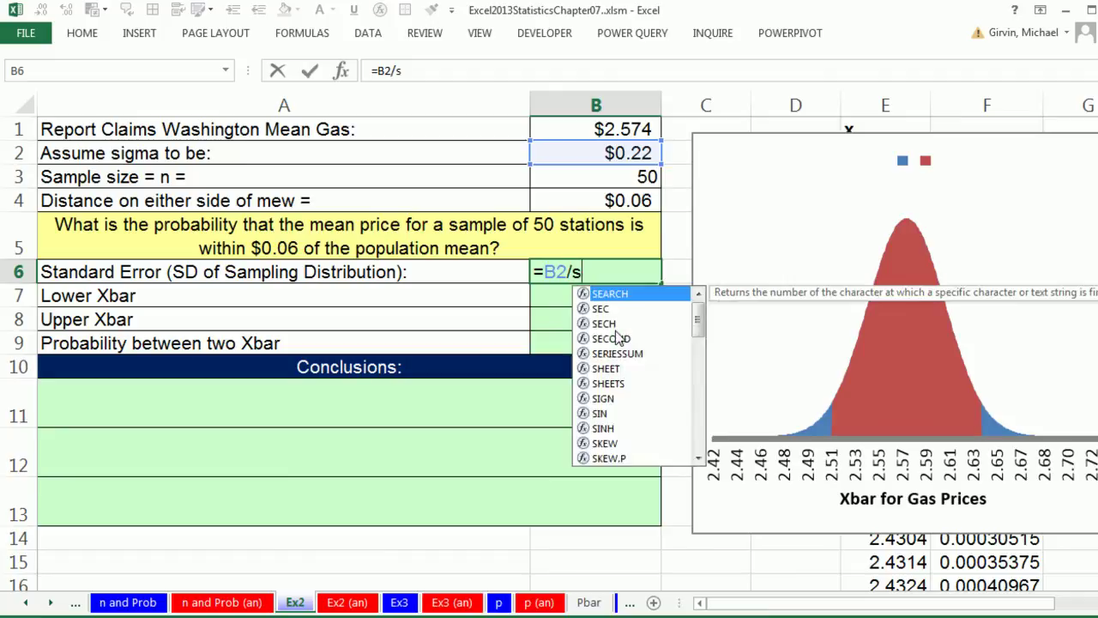
{"action": "key", "text": "Tab"}
{"action": "left_click", "coordinate": [632, 179]}
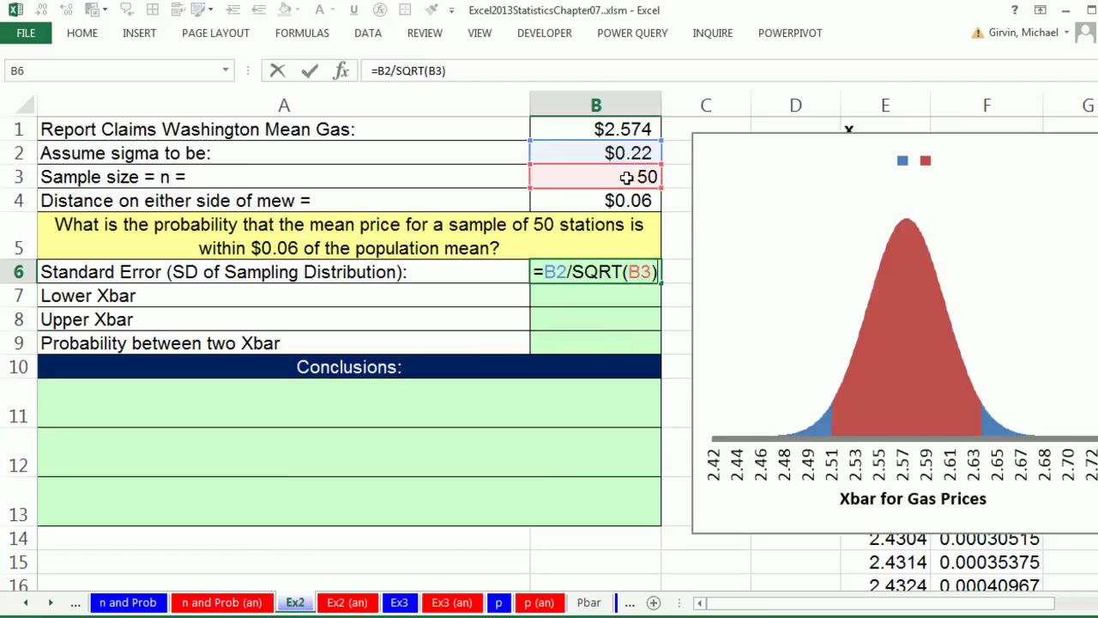
{"action": "key", "text": "ctrl+Return"}
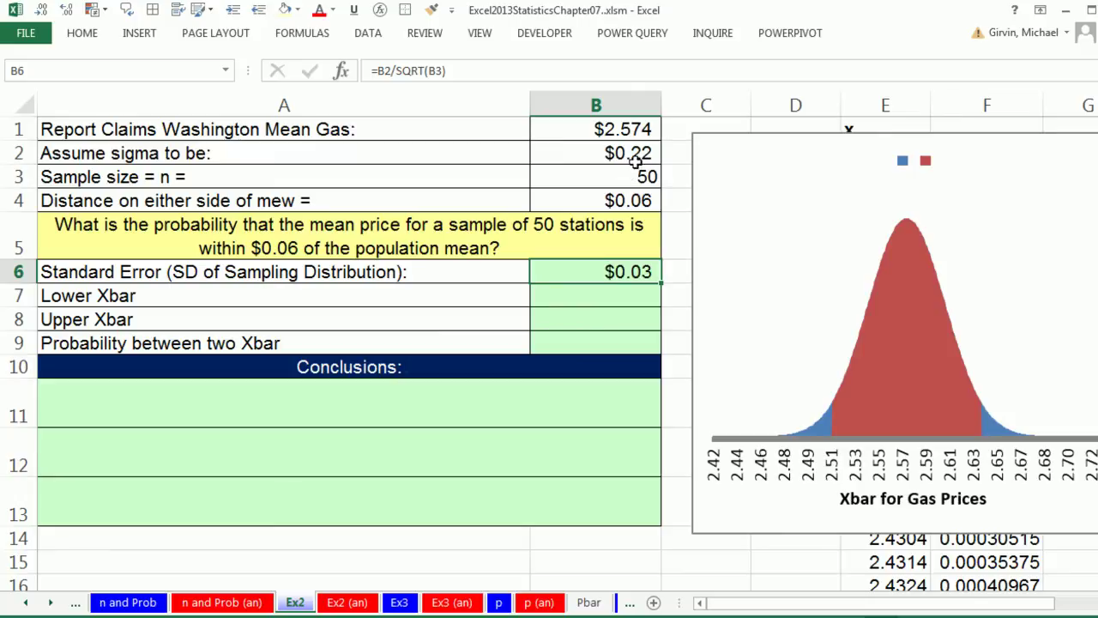
{"action": "left_click", "coordinate": [66, 12]}
{"action": "left_click", "coordinate": [66, 12]}
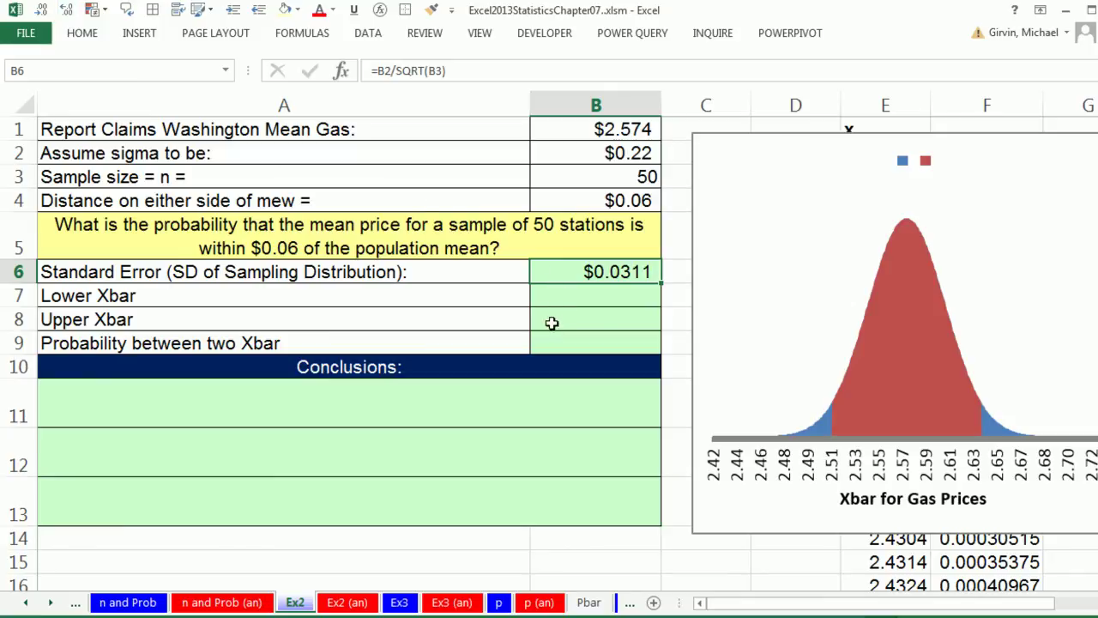
- Calculate the lower Xbar in B7 as the mean minus the distance, =B1-B4
{"action": "left_click", "coordinate": [557, 298]}
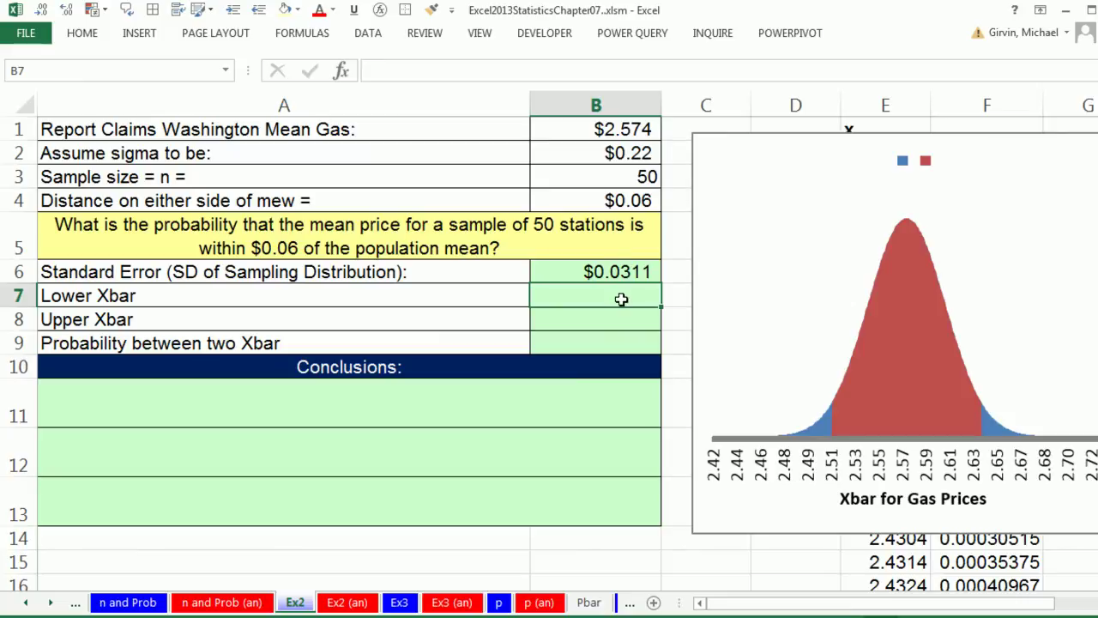
{"action": "type", "text": "="}
{"action": "left_click", "coordinate": [597, 129]}
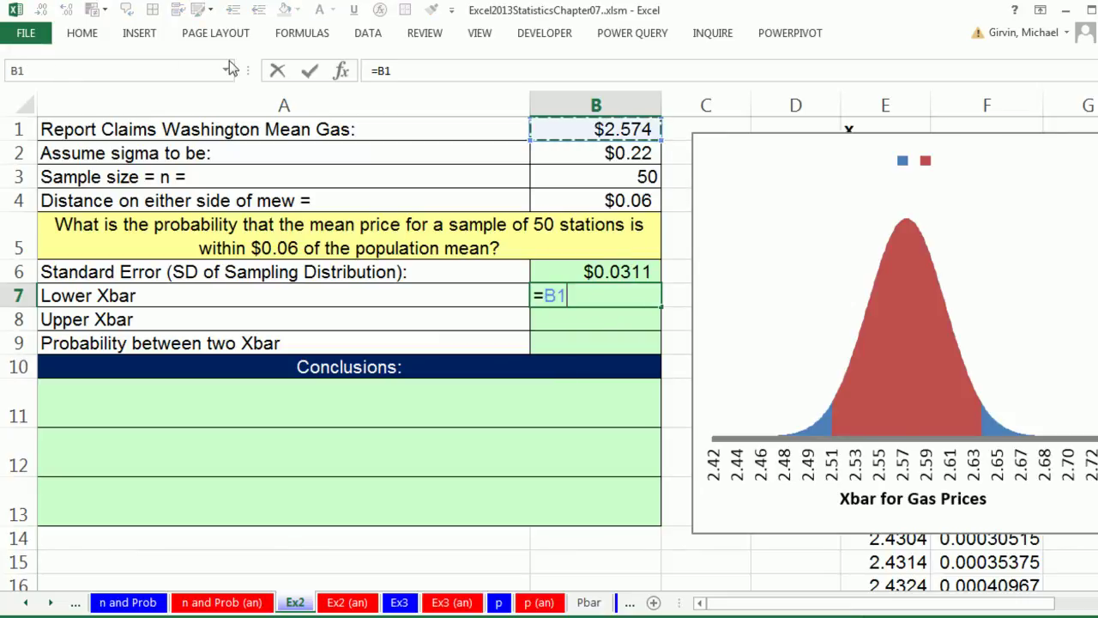
{"action": "type", "text": "-"}
{"action": "left_click", "coordinate": [598, 199]}
{"action": "key", "text": "Return"}
- Calculate the upper Xbar in B8 as the mean plus the distance, =B1+B4
{"action": "type", "text": "="}
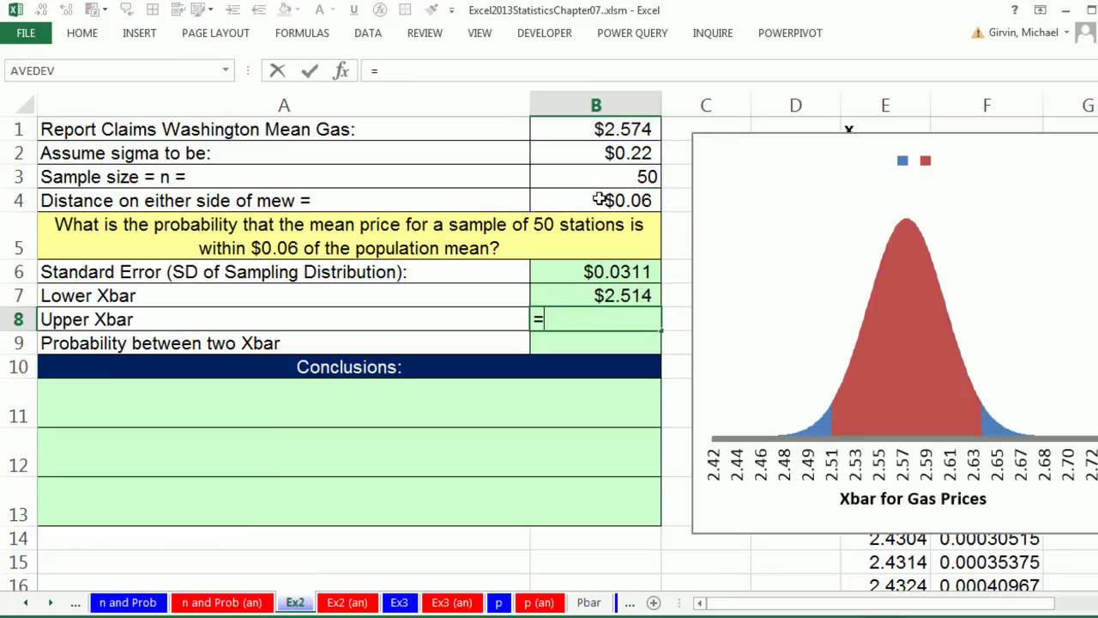
{"action": "left_click", "coordinate": [579, 130]}
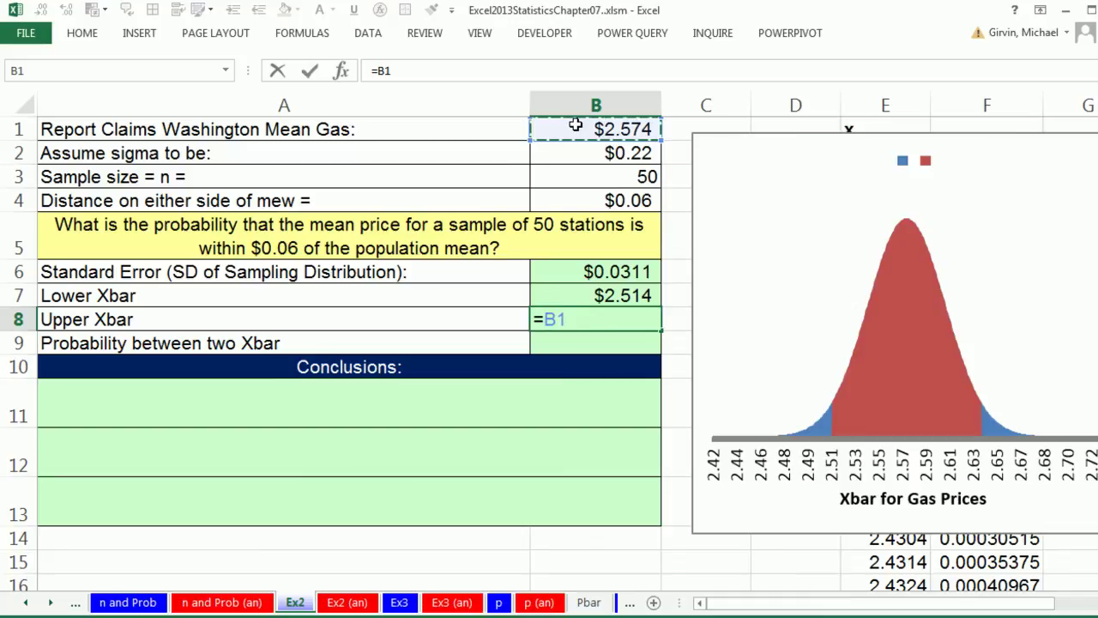
{"action": "type", "text": "+"}
{"action": "left_click", "coordinate": [619, 198]}
{"action": "key", "text": "Return"}
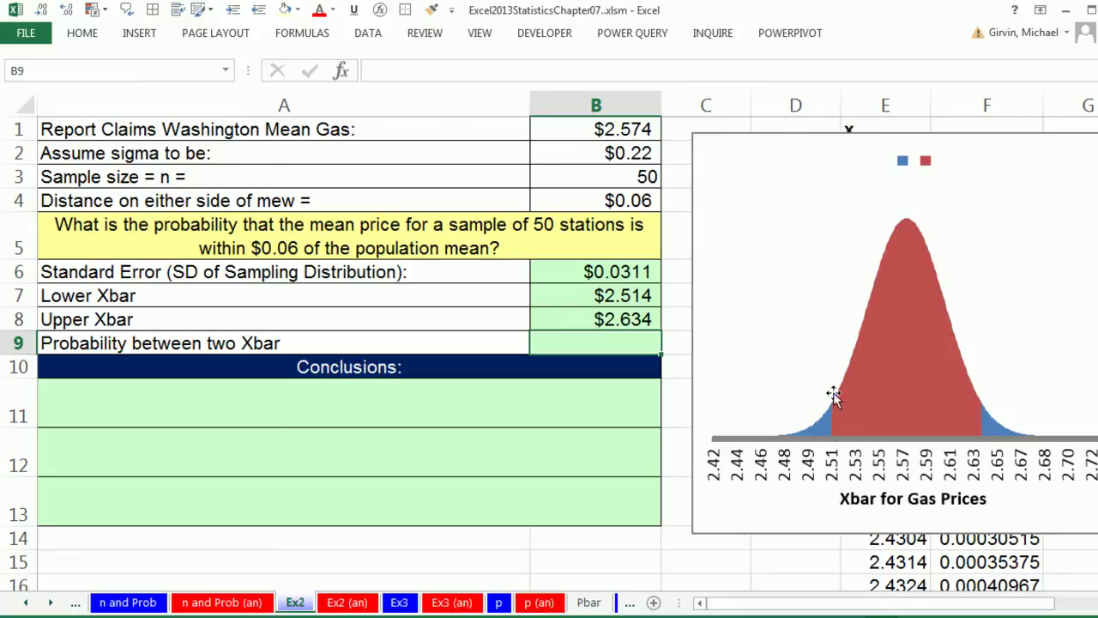
- Begin the B9 probability formula with the cumulative probability up to the upper Xbar, =NORM.DIST(B8,B1,B6,1)
{"action": "left_click", "coordinate": [837, 497]}
{"action": "type", "text": "=norm"}
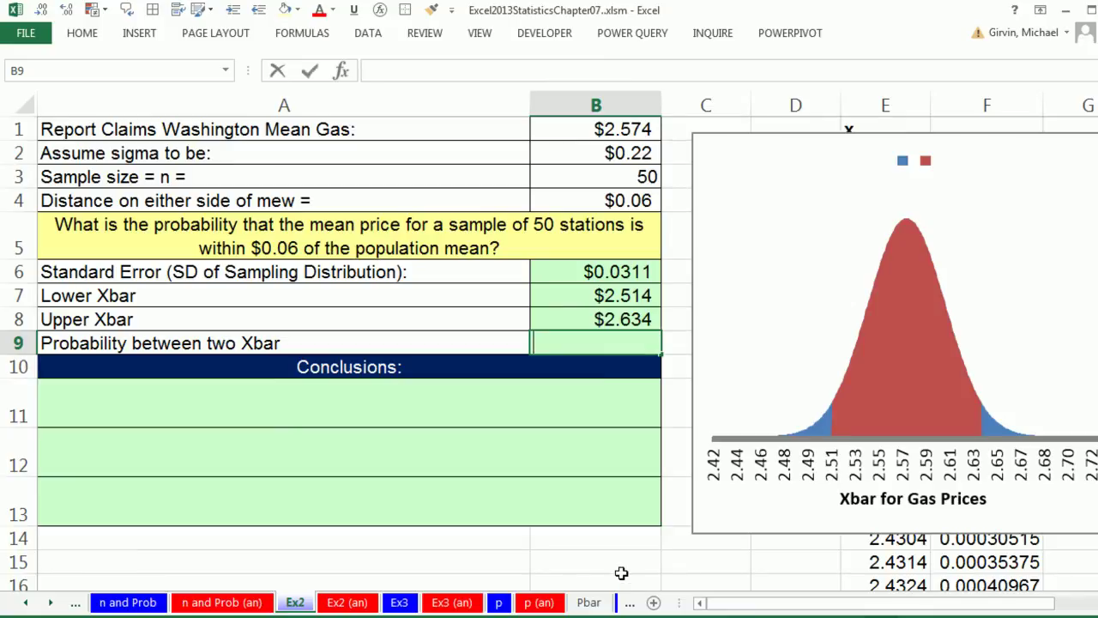
{"action": "key", "text": "Tab"}
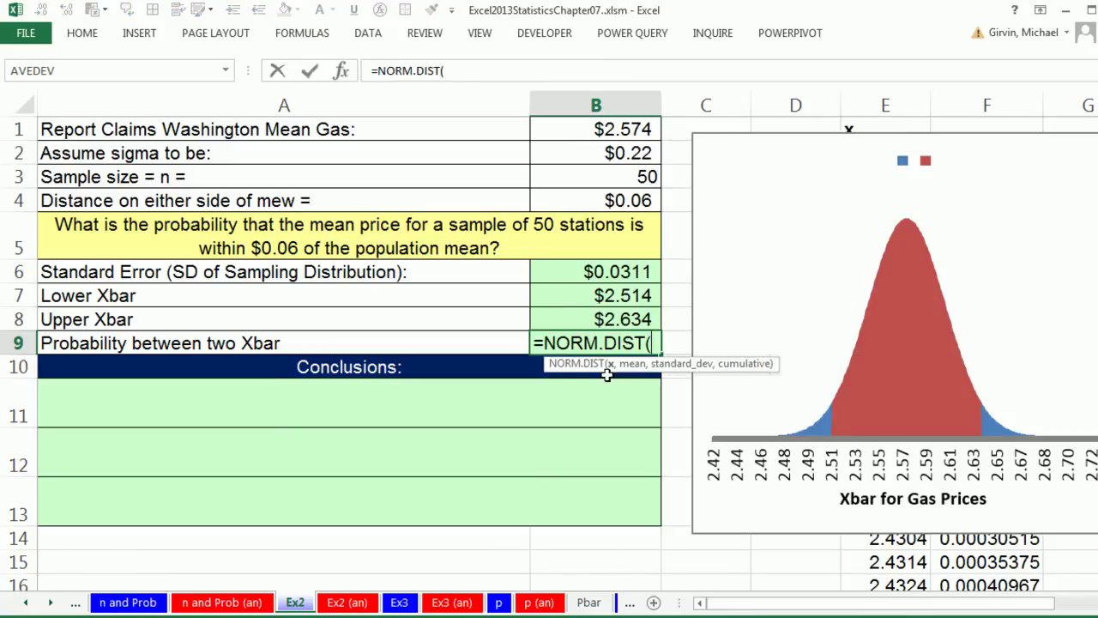
{"action": "left_click", "coordinate": [598, 320]}
{"action": "type", "text": ","}
{"action": "left_click", "coordinate": [605, 137]}
{"action": "type", "text": ","}
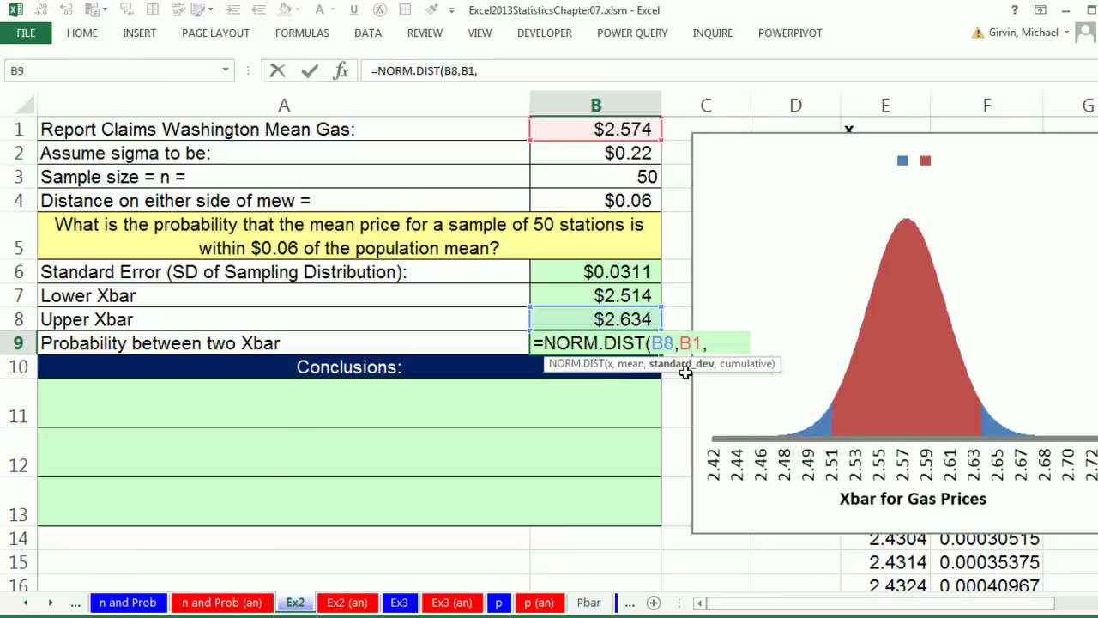
{"action": "left_click", "coordinate": [622, 271]}
{"action": "type", "text": ","}
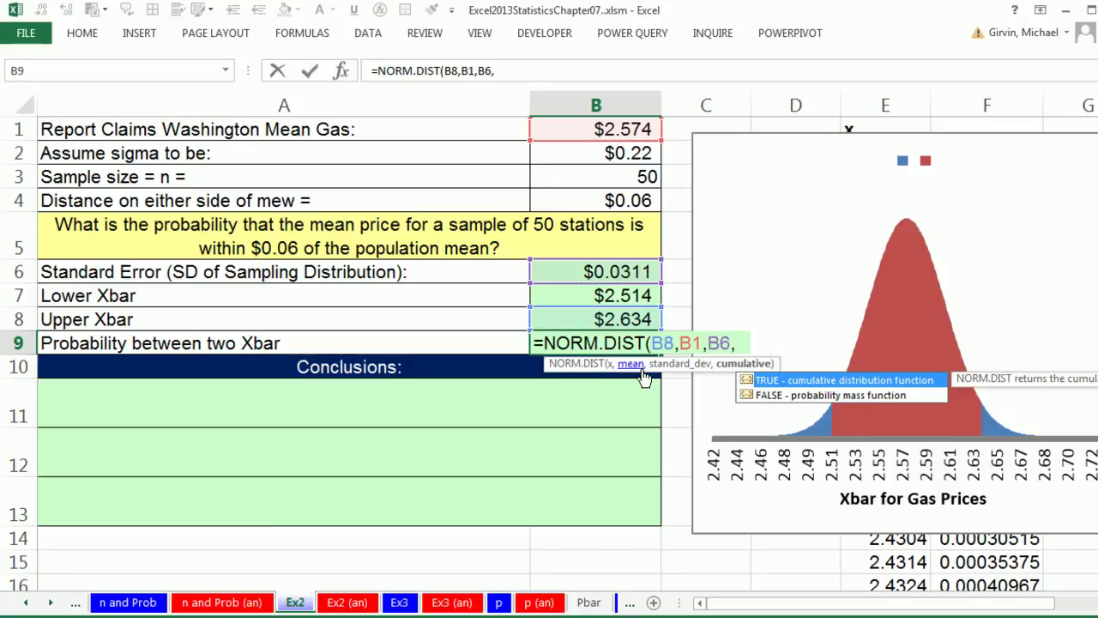
{"action": "type", "text": "1)-norm"}
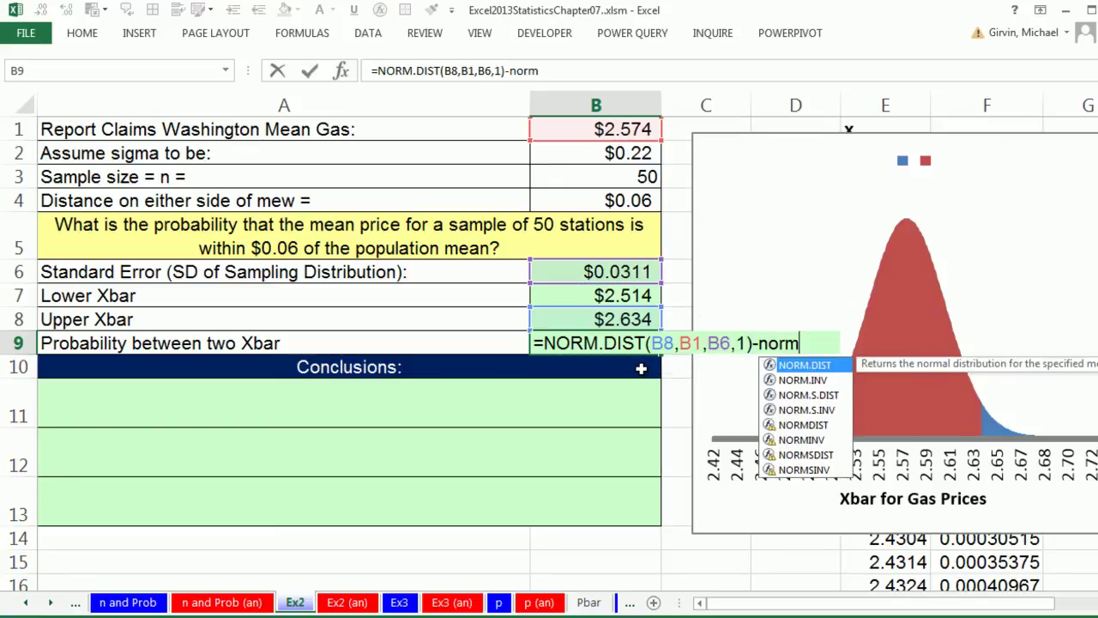
- Complete the B9 formula by subtracting NORM.DIST(B7,B1,B6,1) for the lower Xbar, and change its number format to General
{"action": "key", "text": "Tab"}
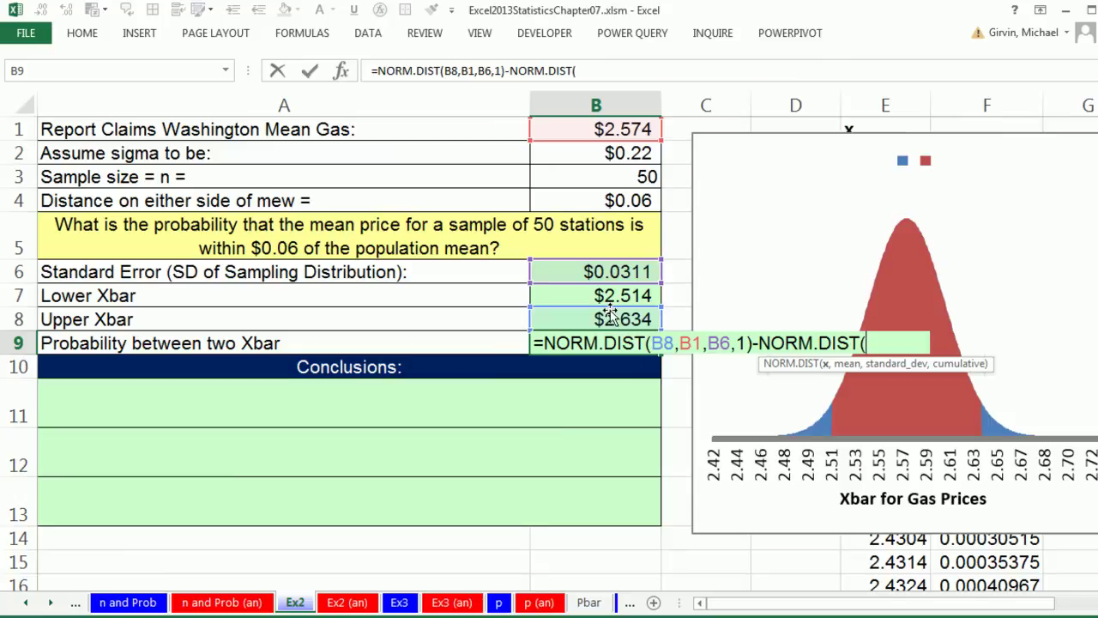
{"action": "left_click", "coordinate": [603, 296]}
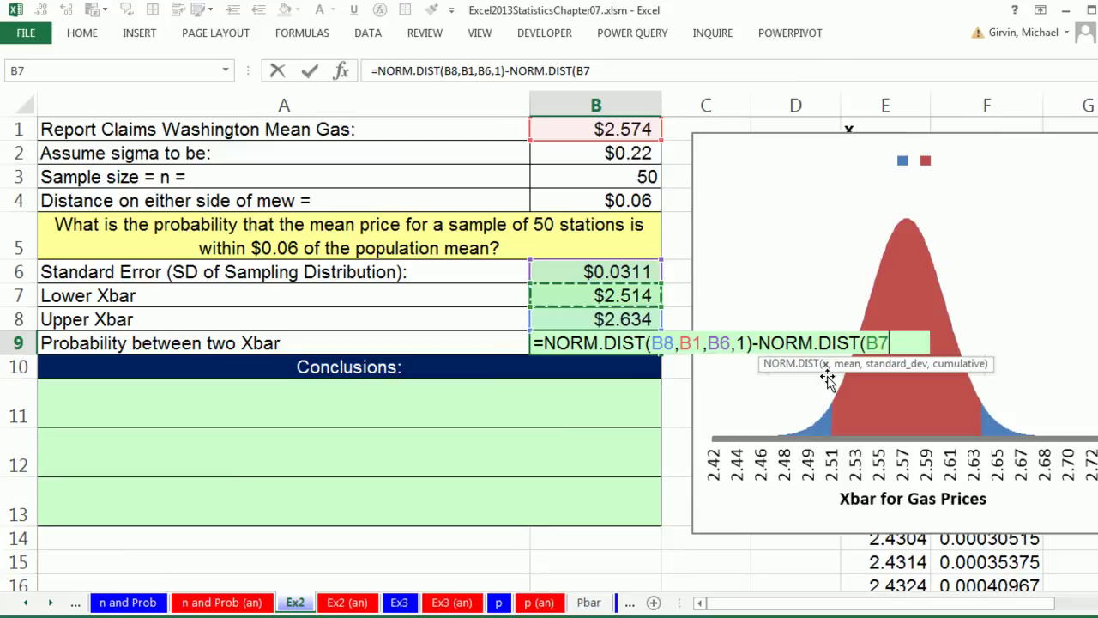
{"action": "type", "text": ","}
{"action": "left_click", "coordinate": [616, 129]}
{"action": "type", "text": ","}
{"action": "left_click", "coordinate": [645, 271]}
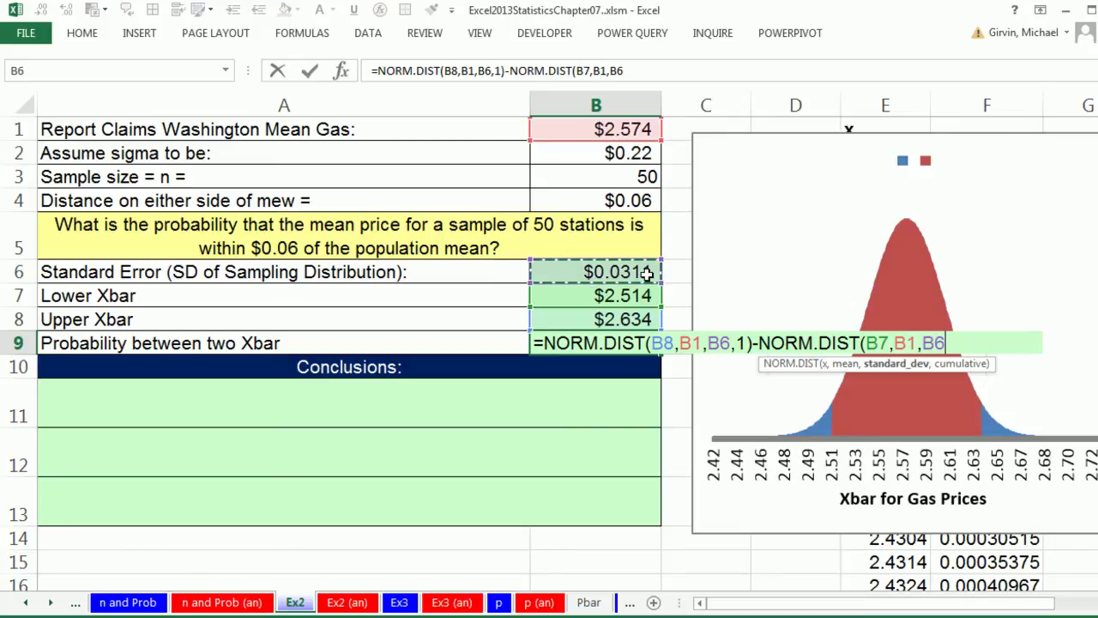
{"action": "type", "text": ",1)"}
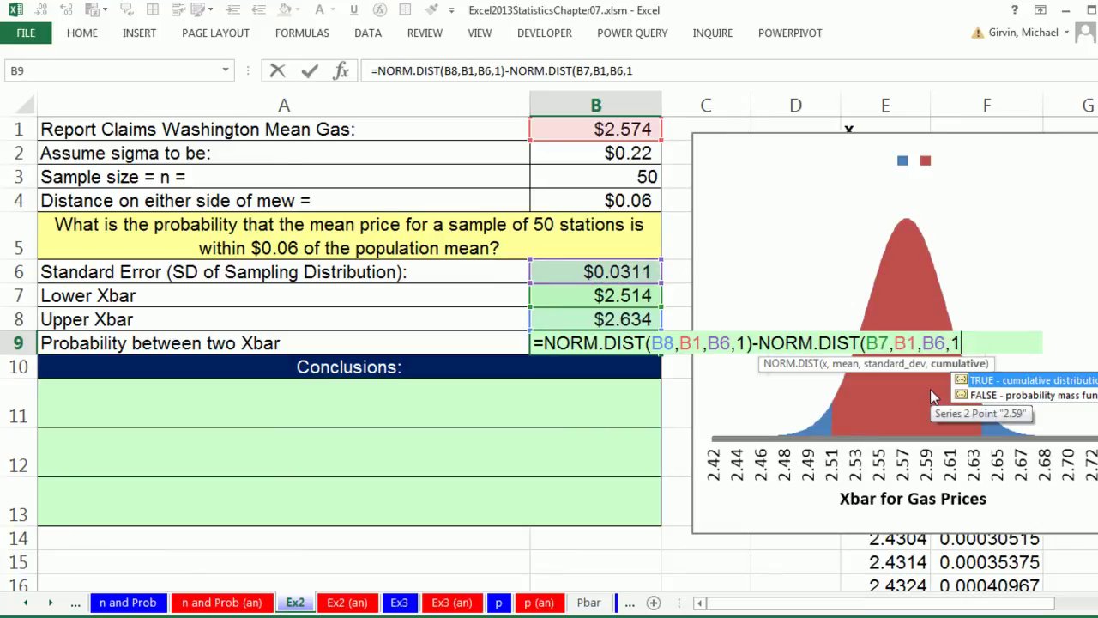
{"action": "key", "text": "ctrl+Return"}
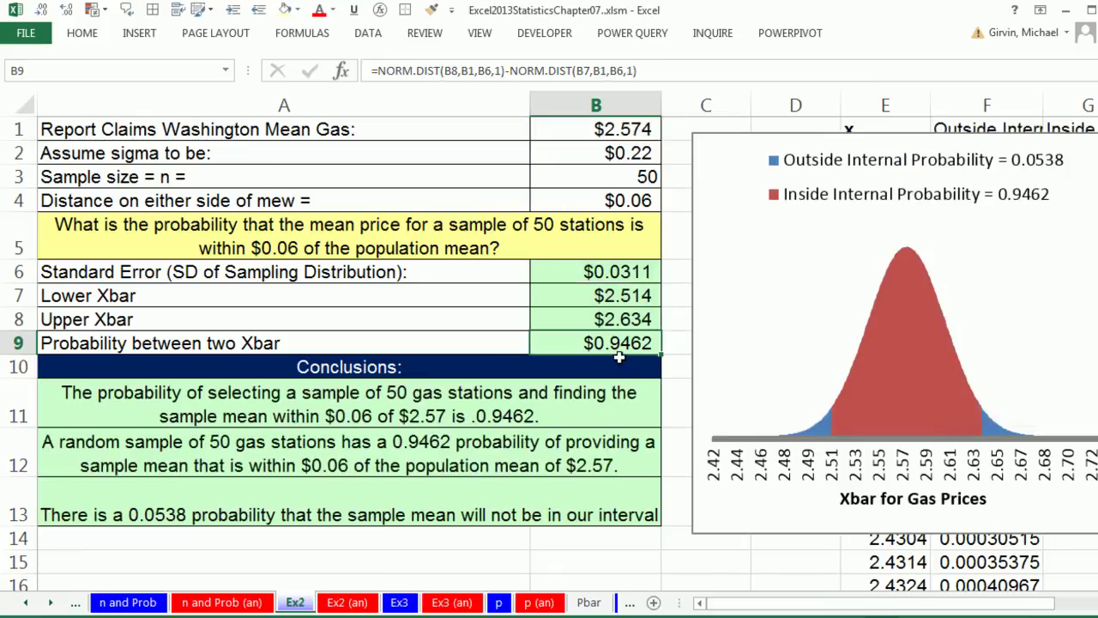
{"action": "key", "text": "ctrl+shift+grave"}
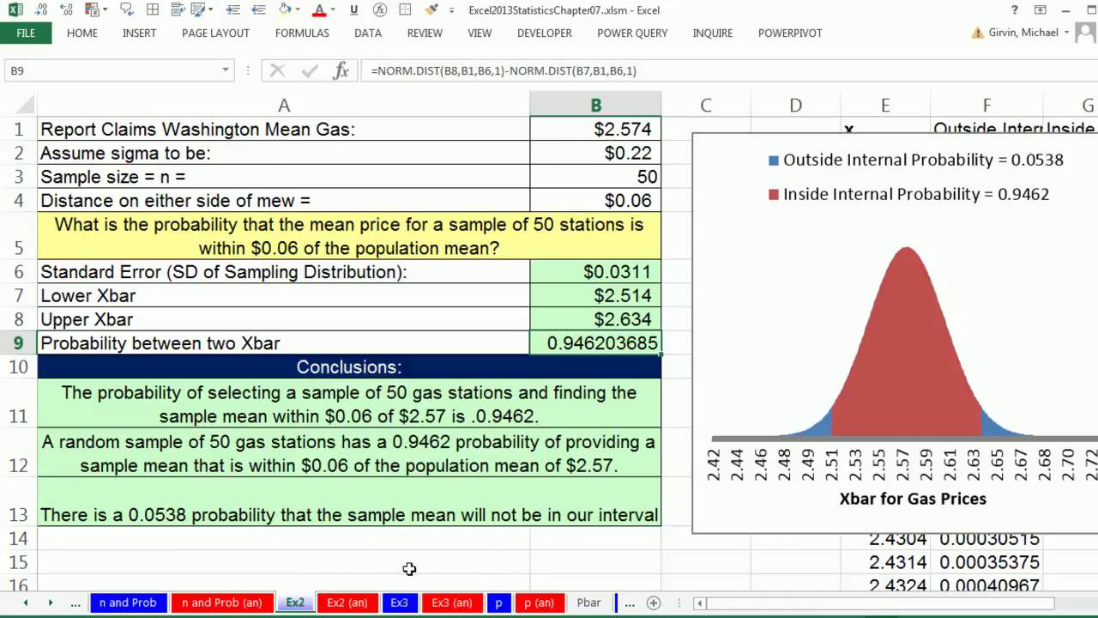
- Open the Ex3 sheet and read the cereal-filling problem with its worked notes
{"action": "left_click", "coordinate": [401, 603]}
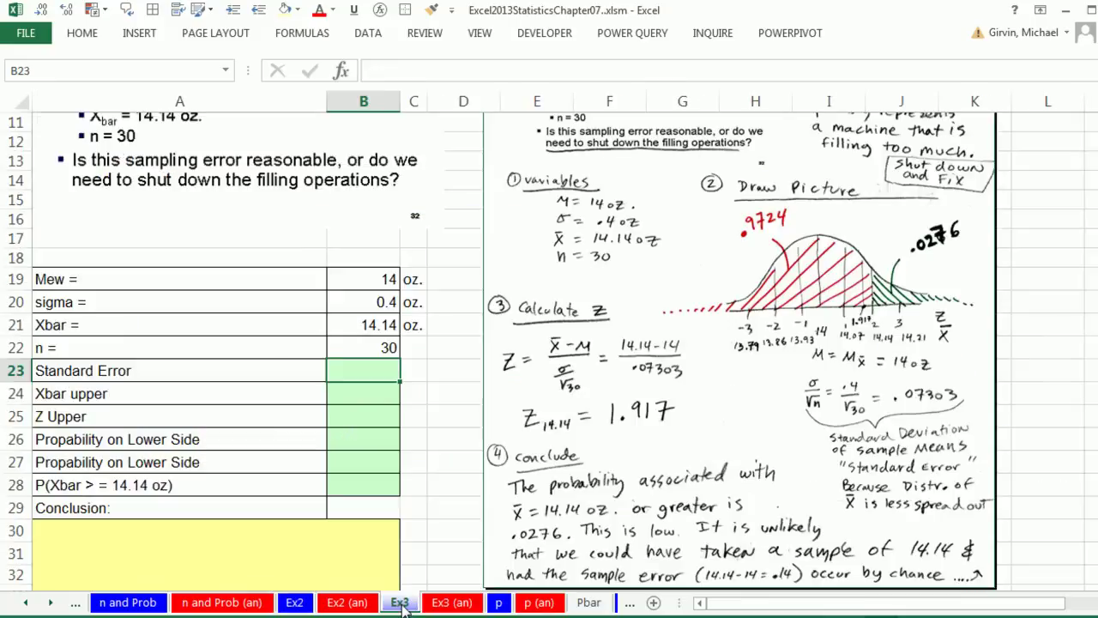
{"action": "scroll", "coordinate": [450, 476], "scroll_direction": "up", "scroll_amount": 4}
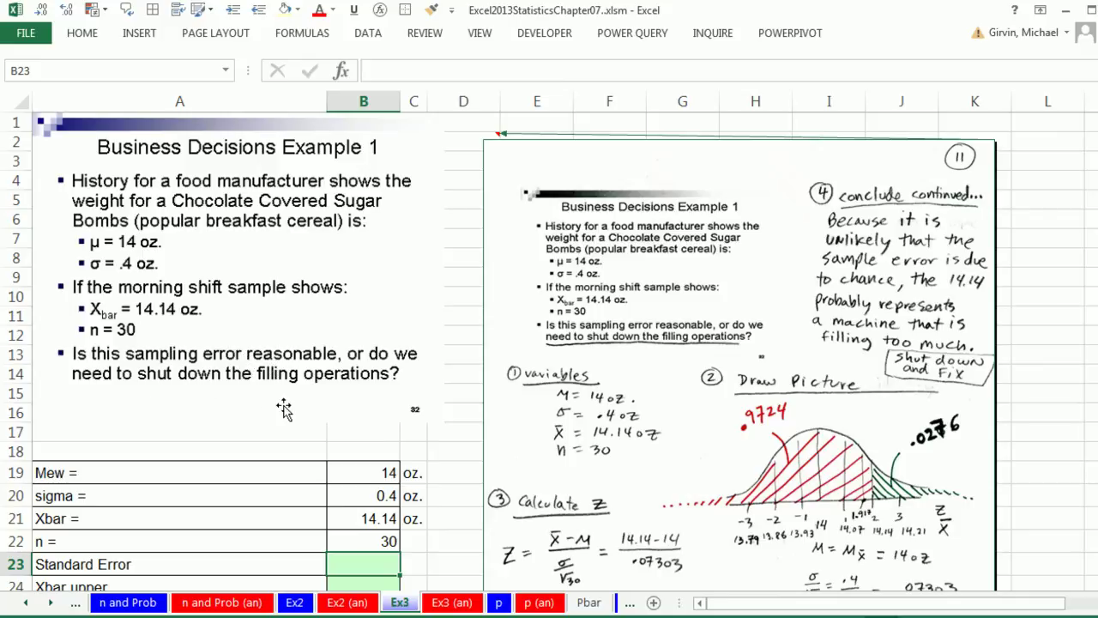
{"action": "scroll", "coordinate": [708, 342], "scroll_direction": "down", "scroll_amount": 2}
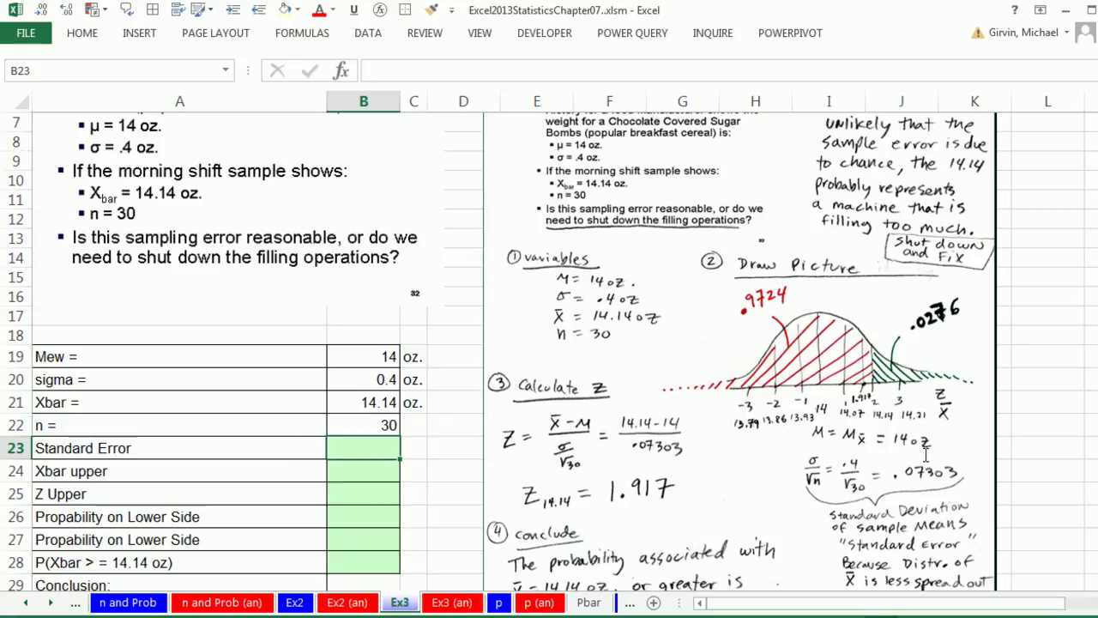
{"action": "scroll", "coordinate": [368, 336], "scroll_direction": "down", "scroll_amount": 2}
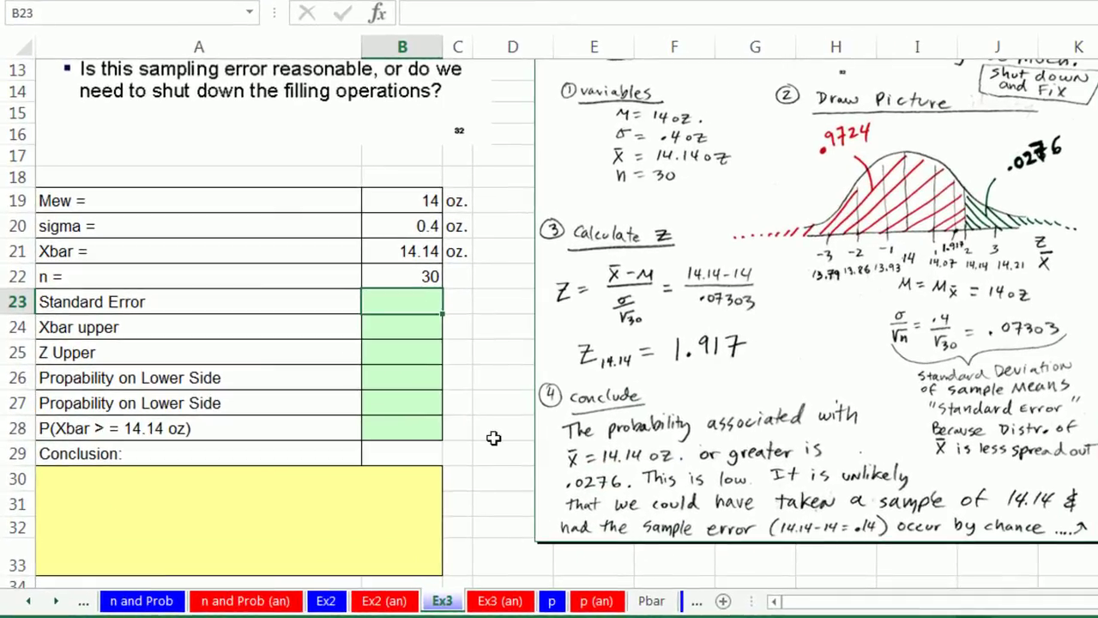
- Calculate the standard error in B23 as sigma divided by the square root of n, =B20/SQRT(B22)
{"action": "type", "text": "="}
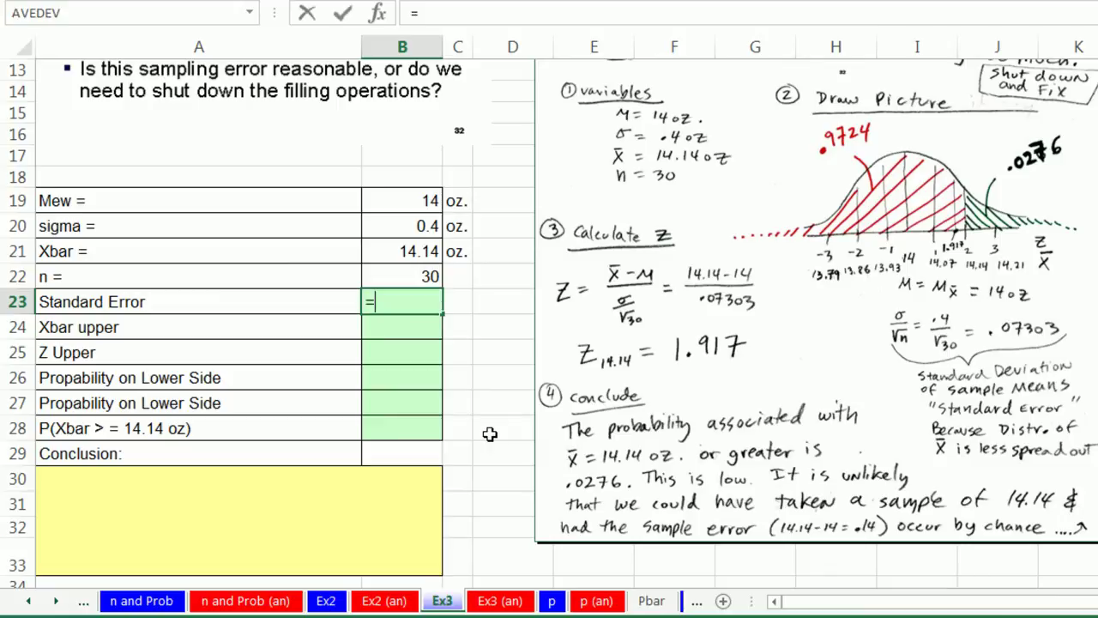
{"action": "key", "text": "Up"}
{"action": "key", "text": "Up"}
{"action": "key", "text": "Up"}
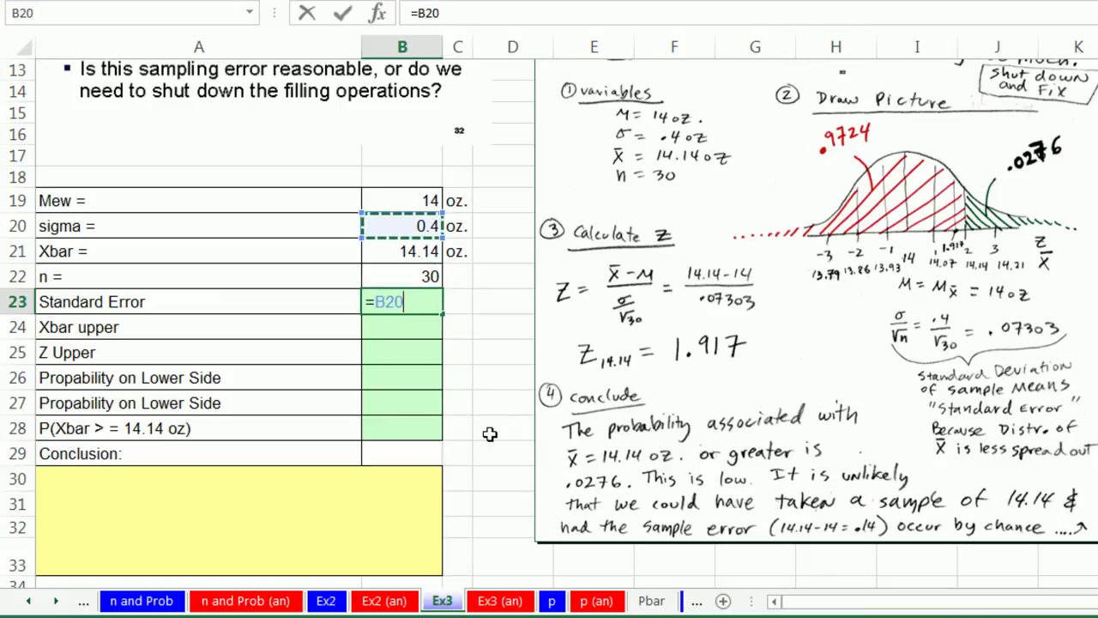
{"action": "type", "text": "/"}
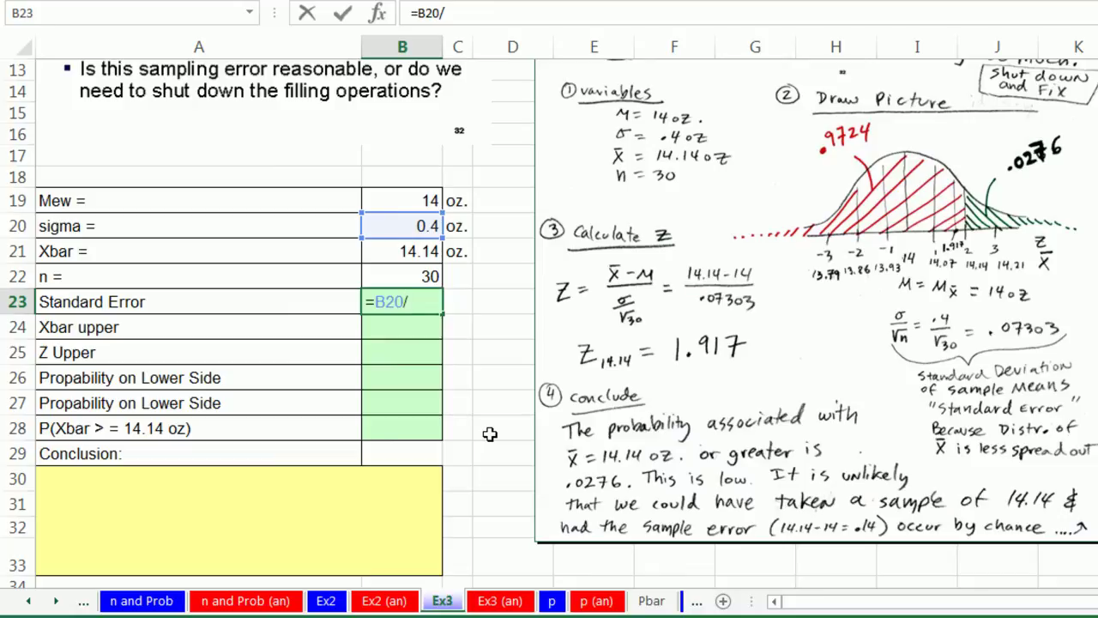
{"action": "type", "text": "sqr"}
{"action": "key", "text": "Tab"}
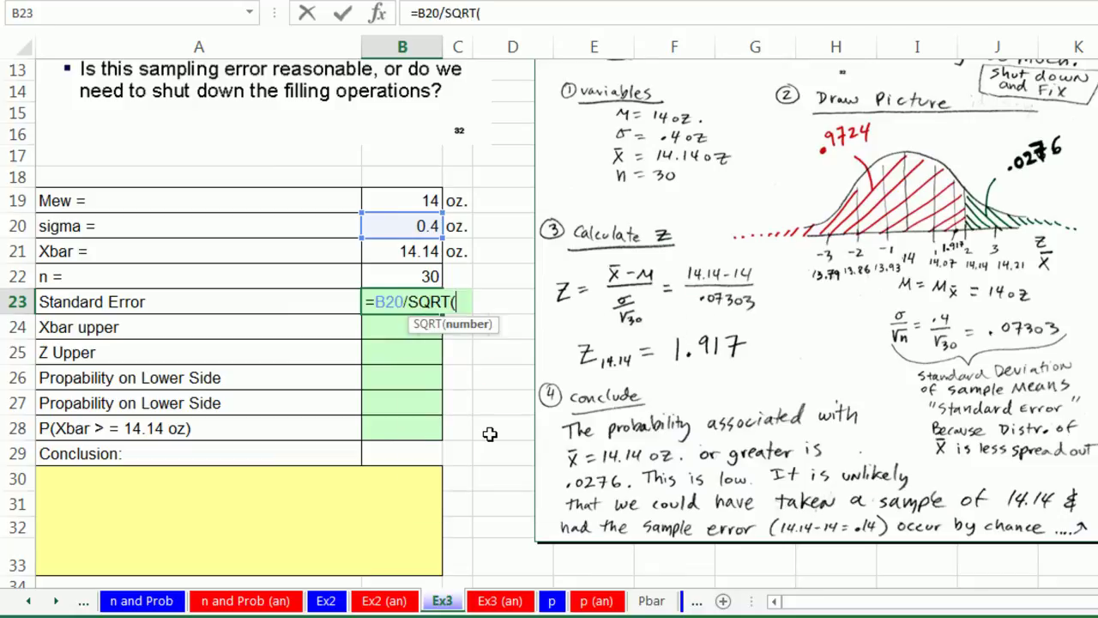
{"action": "key", "text": "Up"}
{"action": "type", "text": ")"}
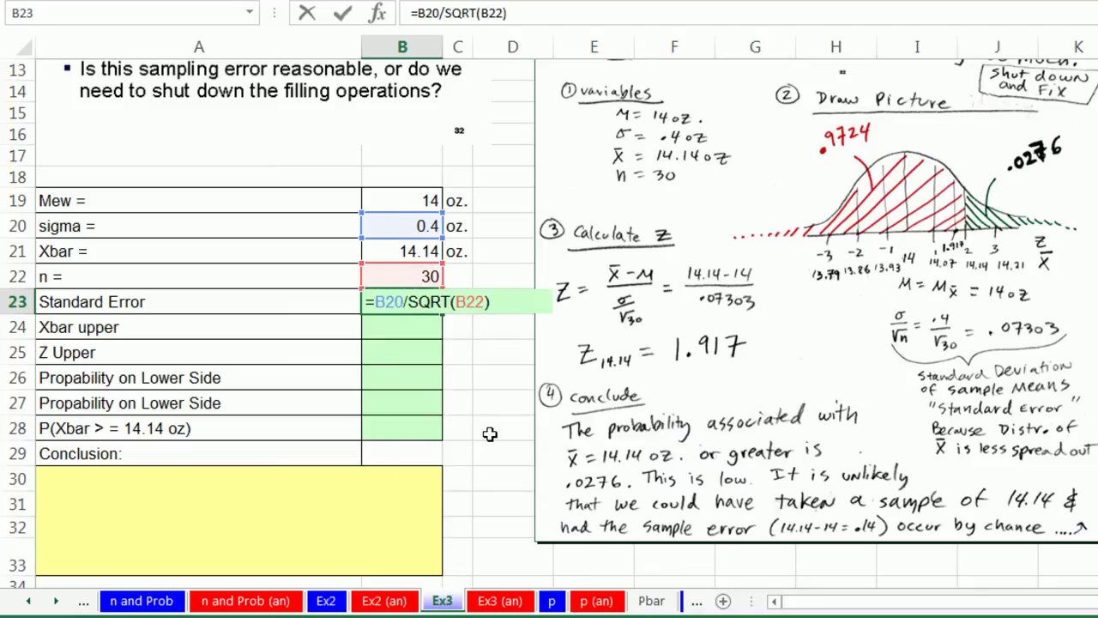
{"action": "key", "text": "Return"}
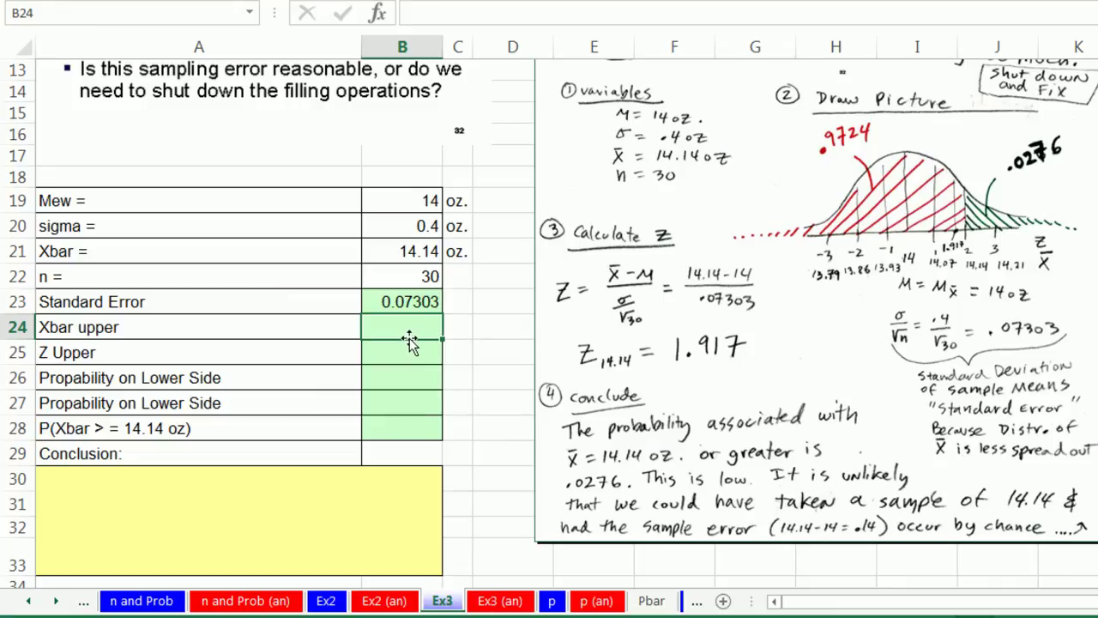
- Link the upper Xbar in B24 to the given sample mean with =B21
{"action": "type", "text": "="}
{"action": "left_click", "coordinate": [403, 251]}
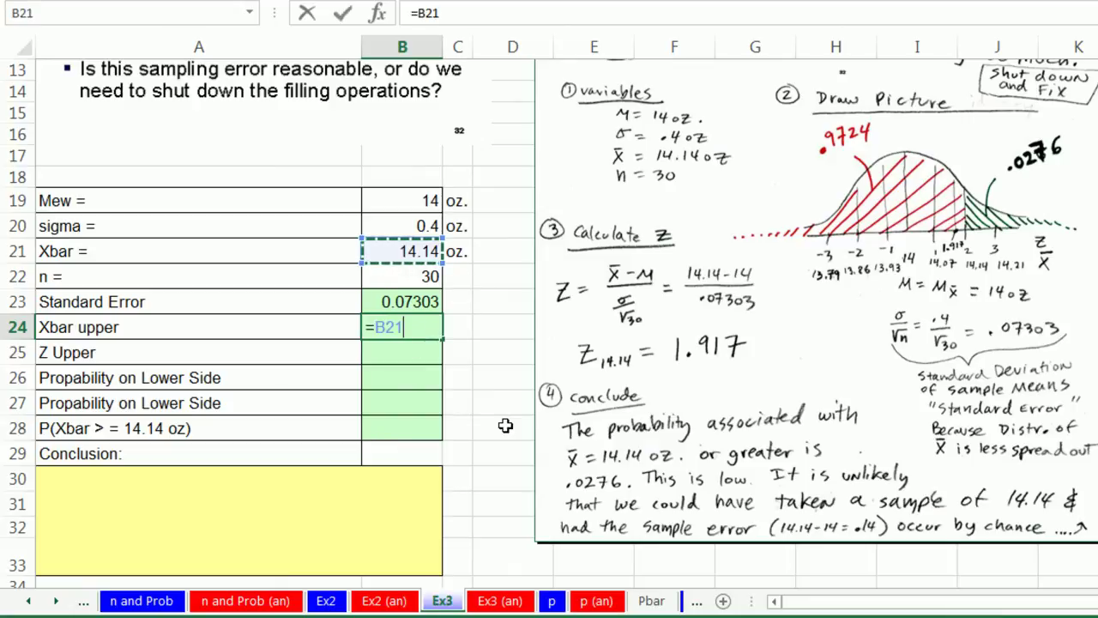
{"action": "key", "text": "Return"}
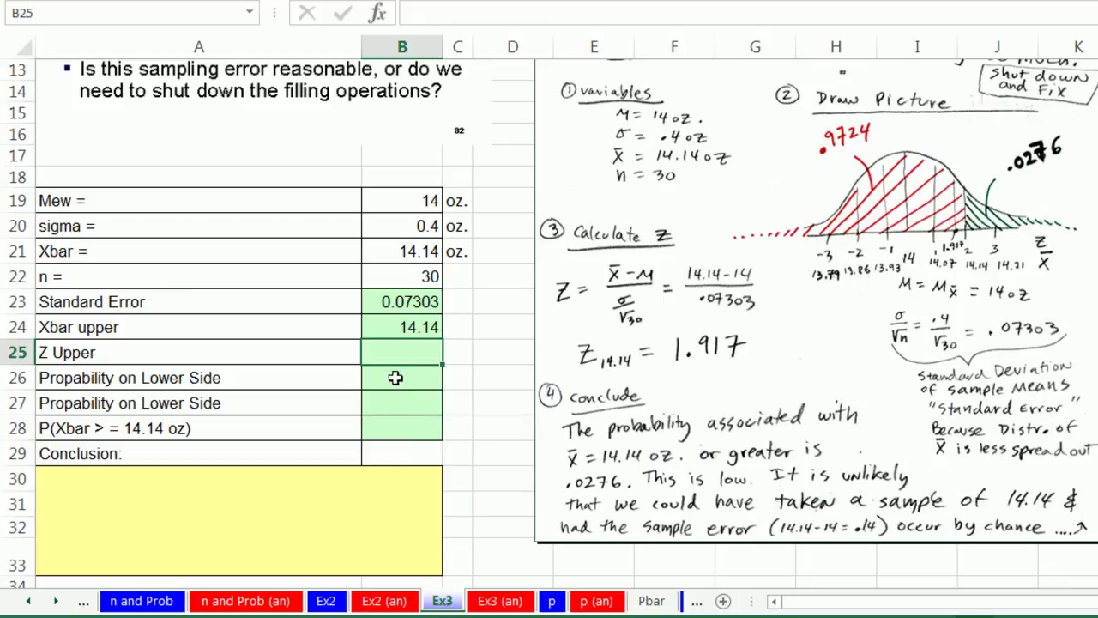
- Enter the cumulative probability up to the upper Xbar in B28 with =NORM.DIST(B24,B19,B23,1)
{"action": "left_click", "coordinate": [405, 427]}
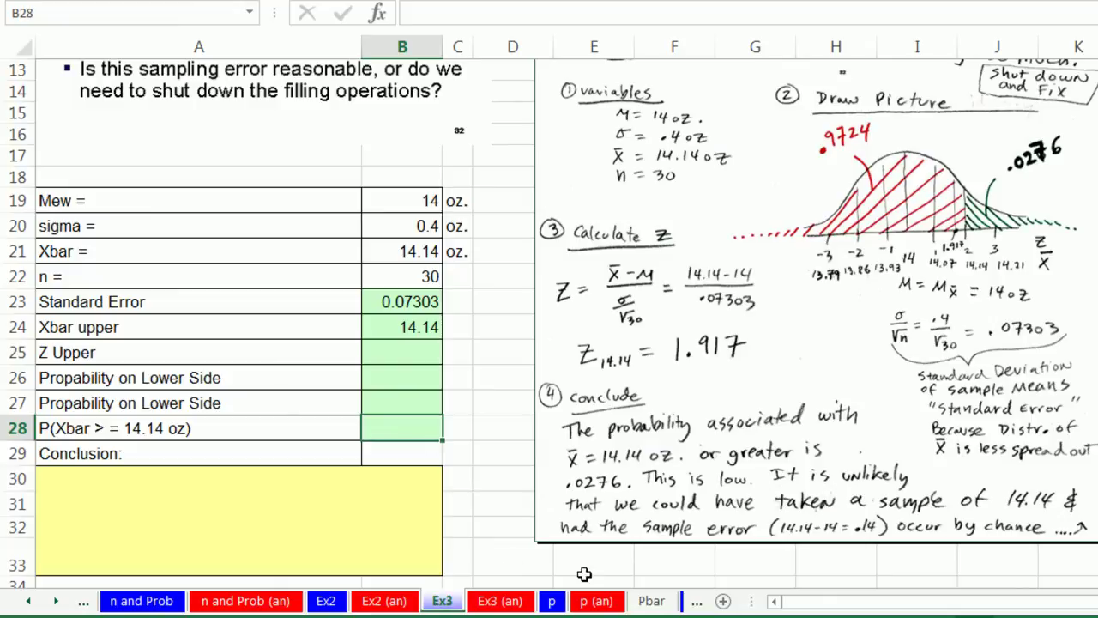
{"action": "type", "text": "=norm"}
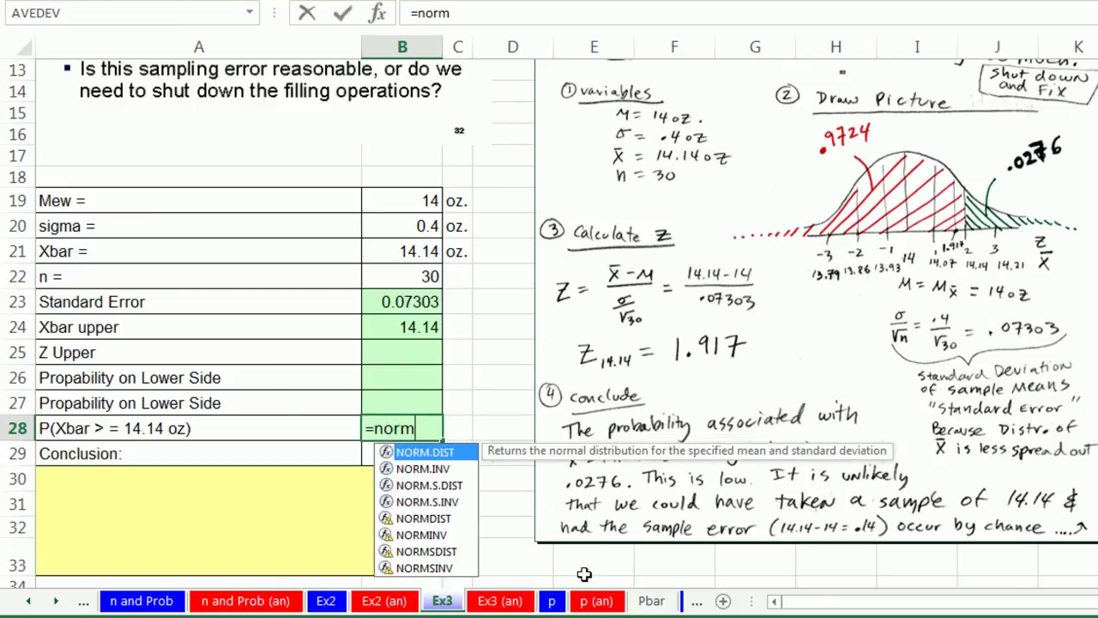
{"action": "key", "text": "Tab"}
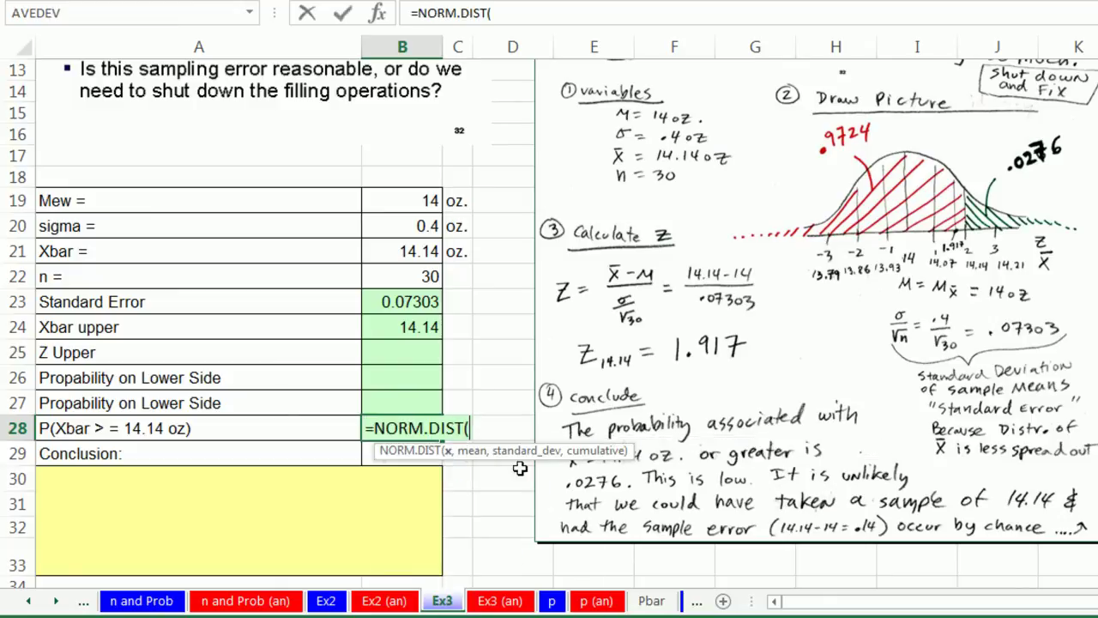
{"action": "left_click", "coordinate": [400, 333]}
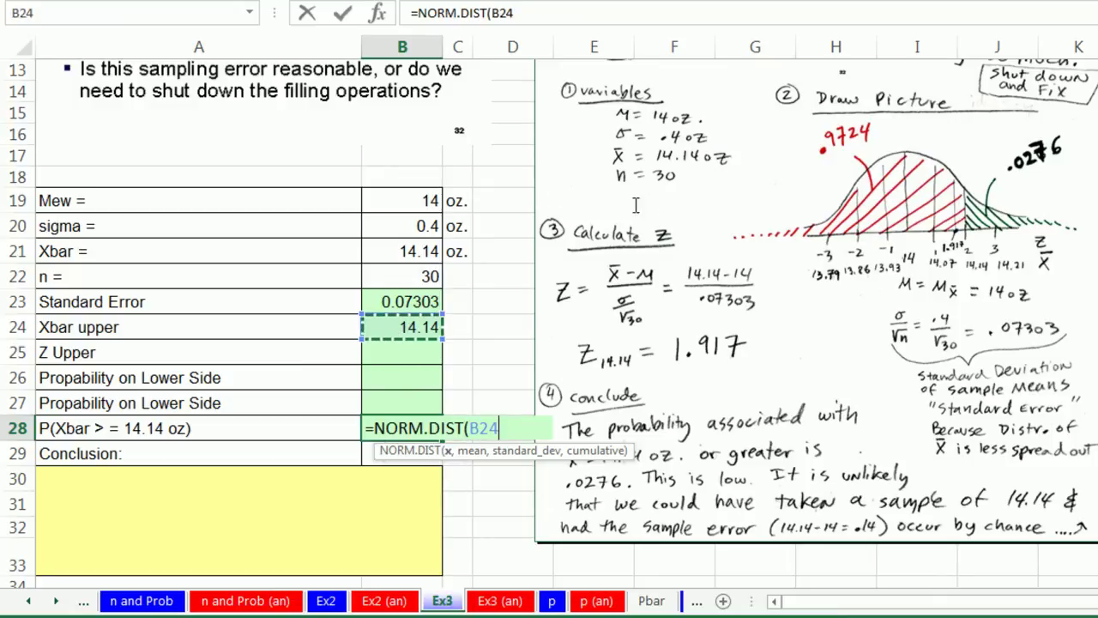
{"action": "type", "text": ","}
{"action": "left_click", "coordinate": [415, 196]}
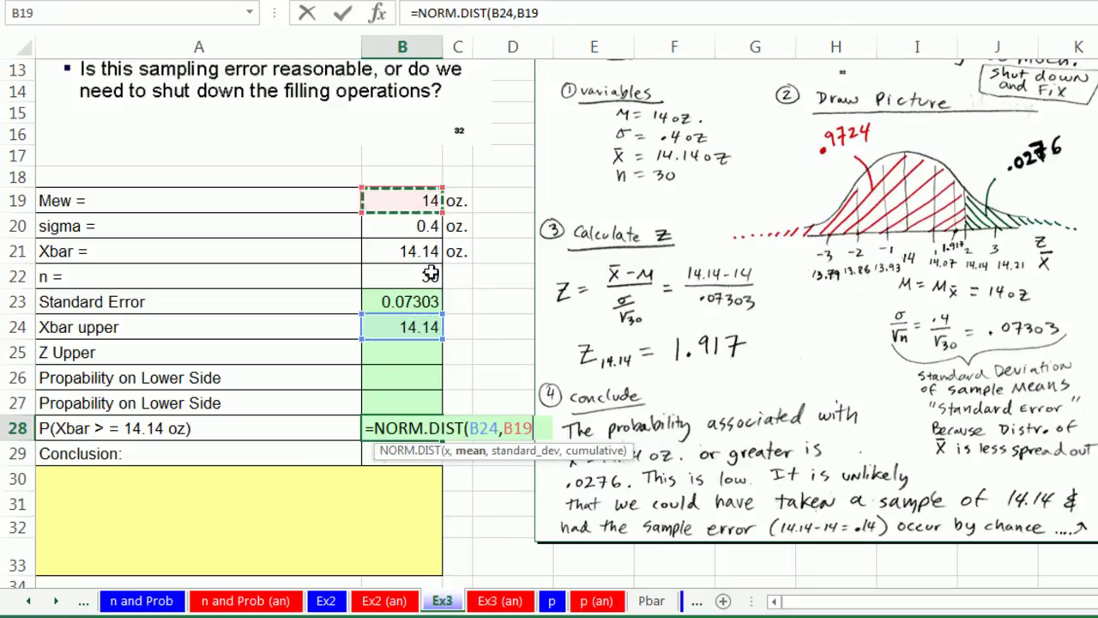
{"action": "type", "text": ","}
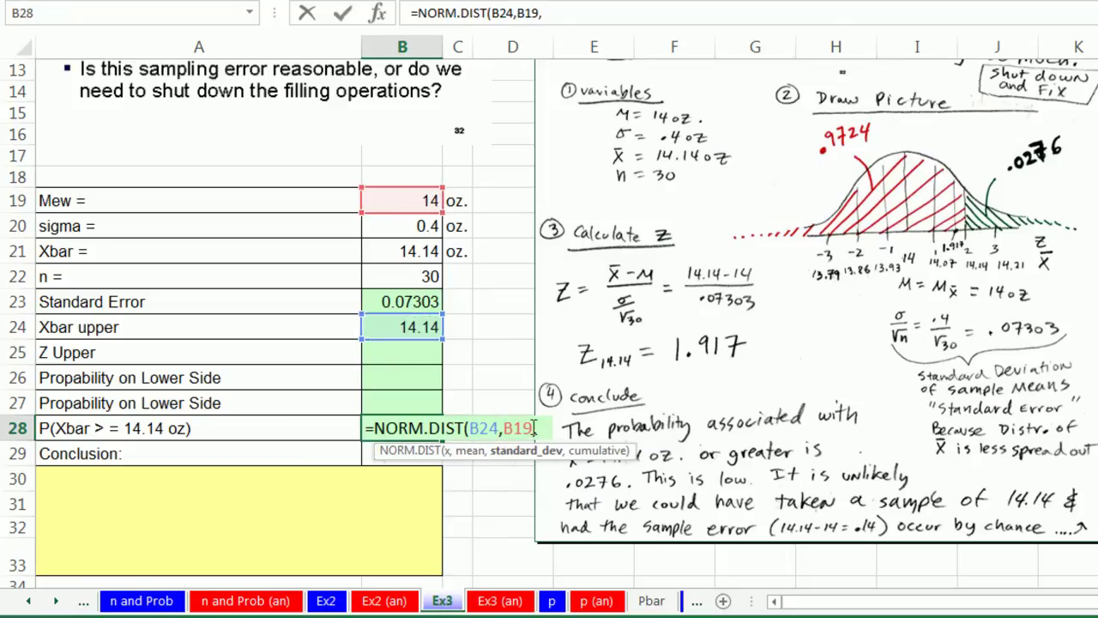
{"action": "left_click", "coordinate": [412, 300]}
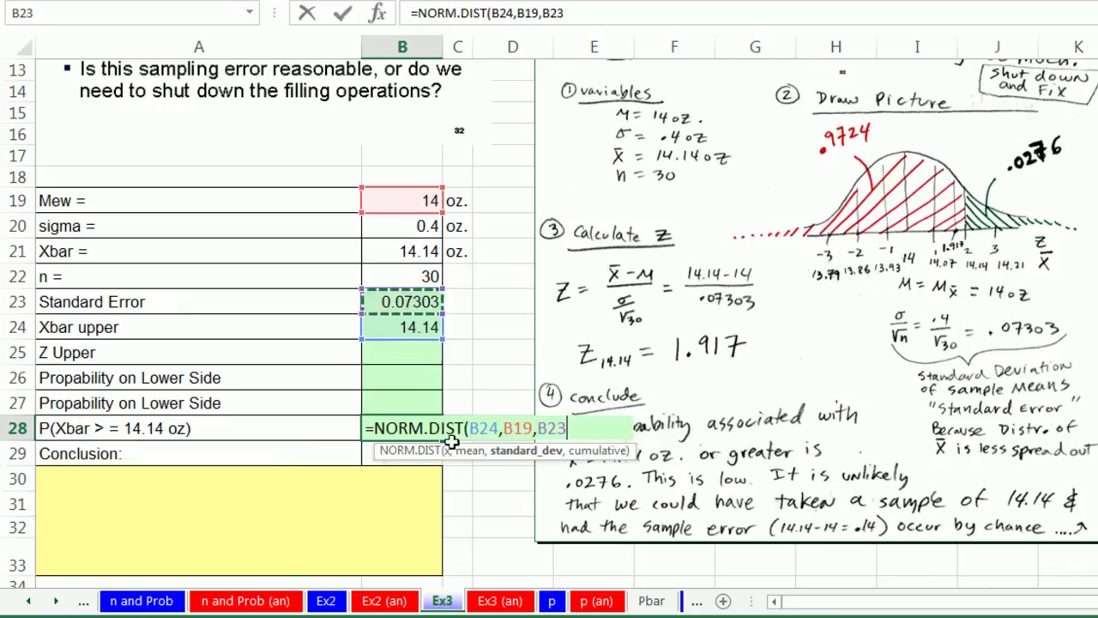
{"action": "type", "text": ",1)"}
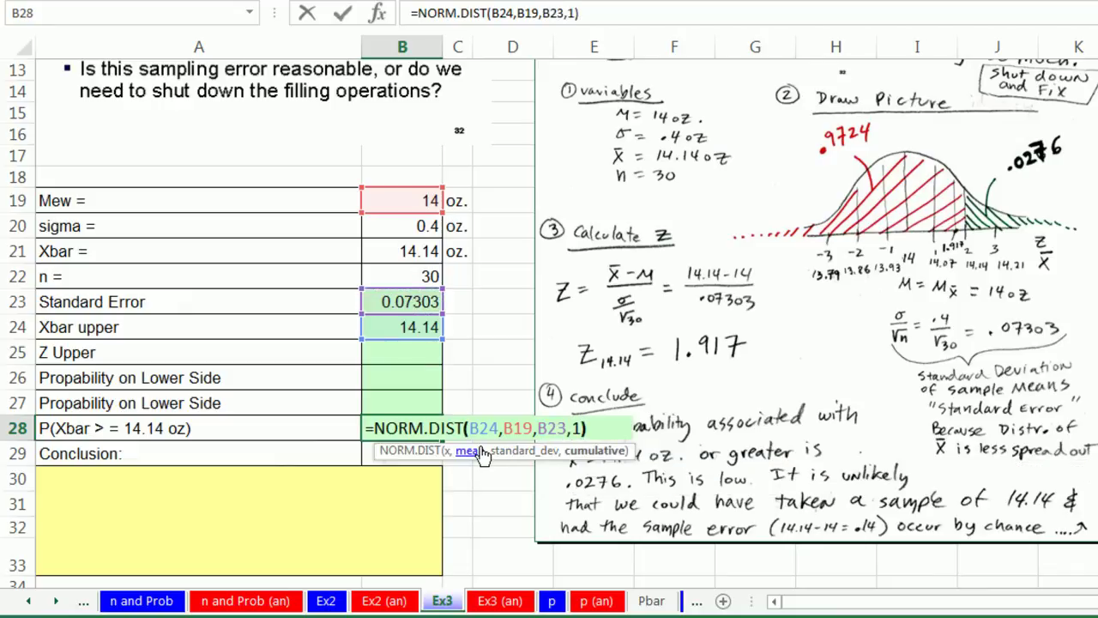
{"action": "key", "text": "ctrl+Return"}
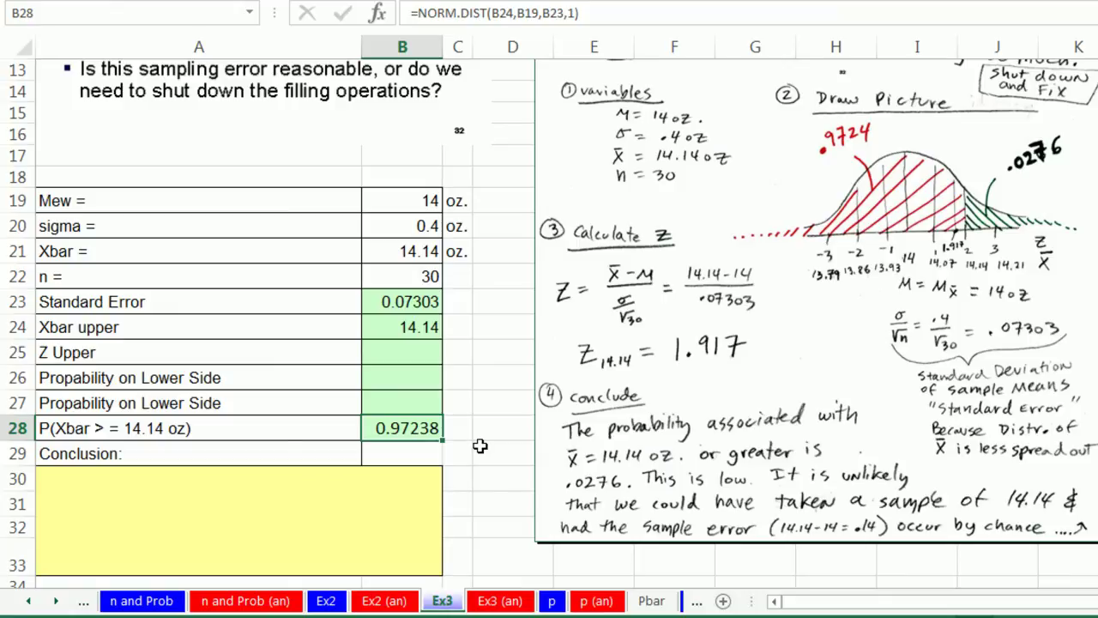
{"action": "key", "text": "Down"}
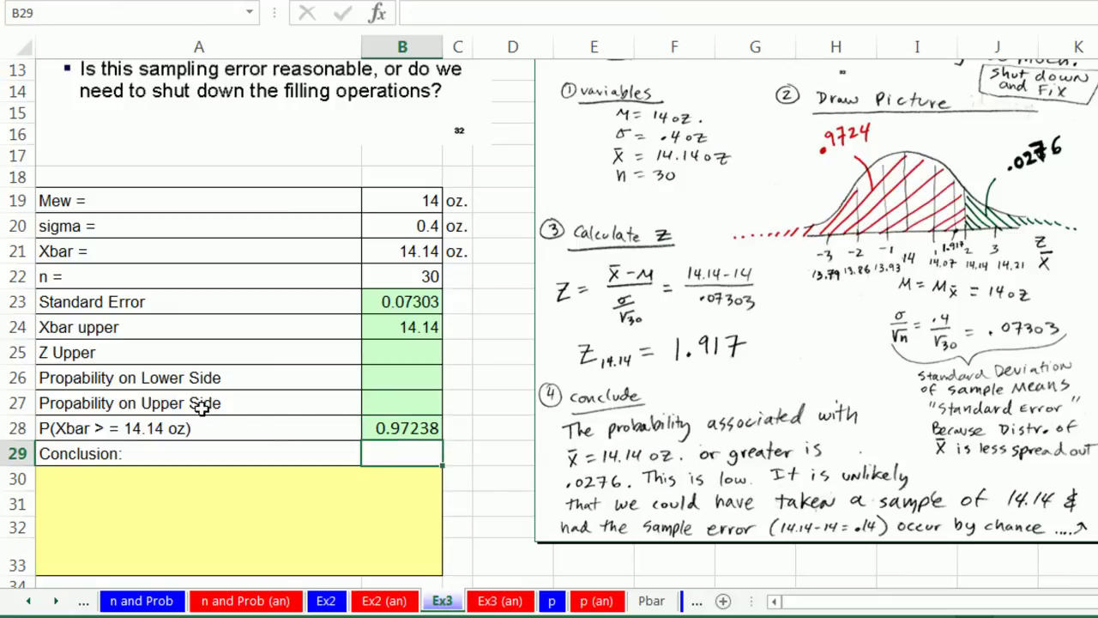
- Calculate the upper-side probability in B27 as the complement of B28, =1-B28
{"action": "left_click", "coordinate": [391, 403]}
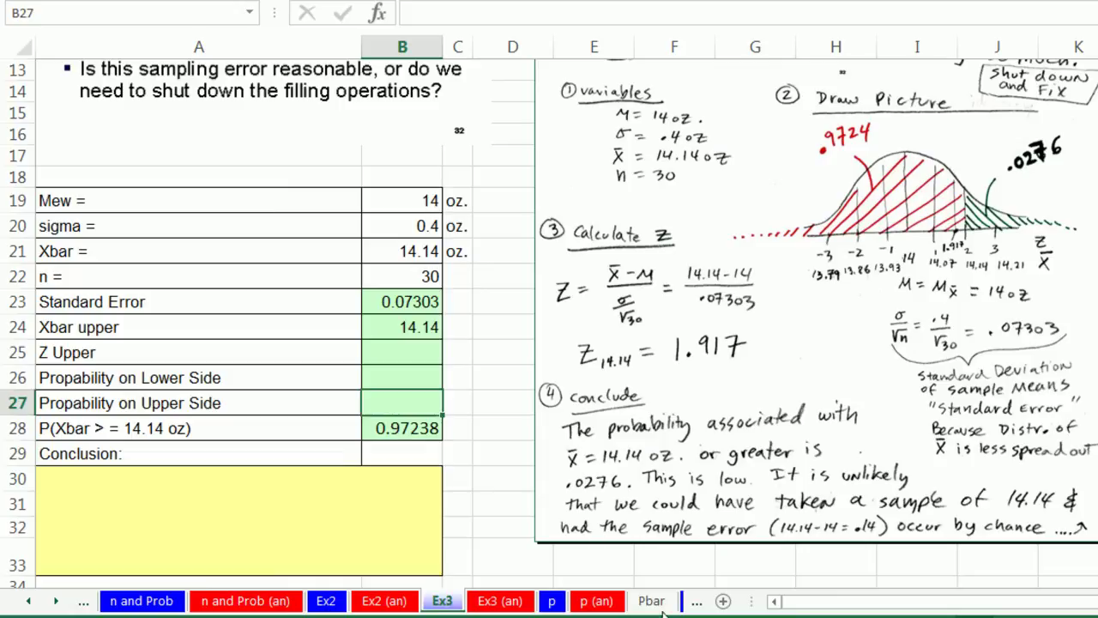
{"action": "type", "text": "=1-"}
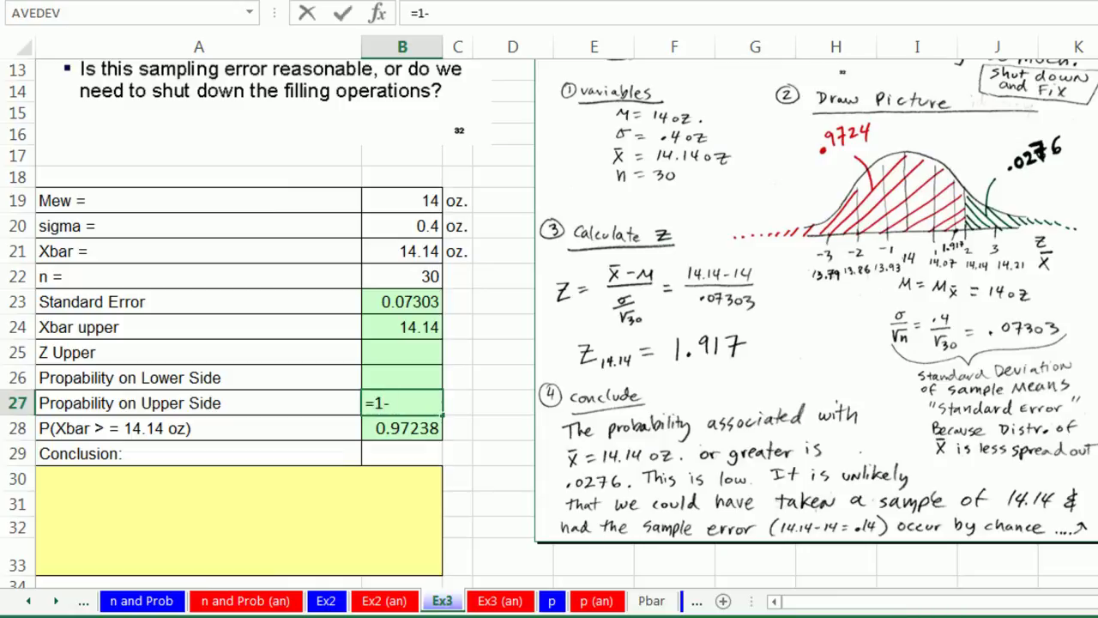
{"action": "left_click", "coordinate": [403, 428]}
{"action": "key", "text": "Return"}
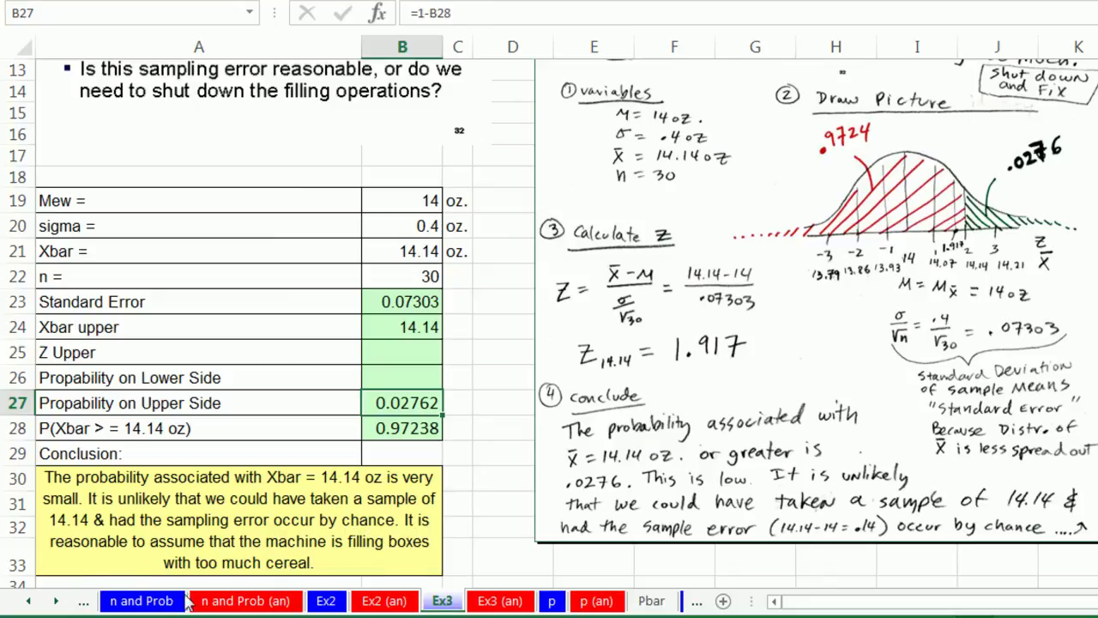
- Calculate the upper Z score in B25 as Xbar minus the mean, divided by the standard error, =(B21-B19)/B23
{"action": "scroll", "coordinate": [283, 573], "scroll_direction": "down", "scroll_amount": 1}
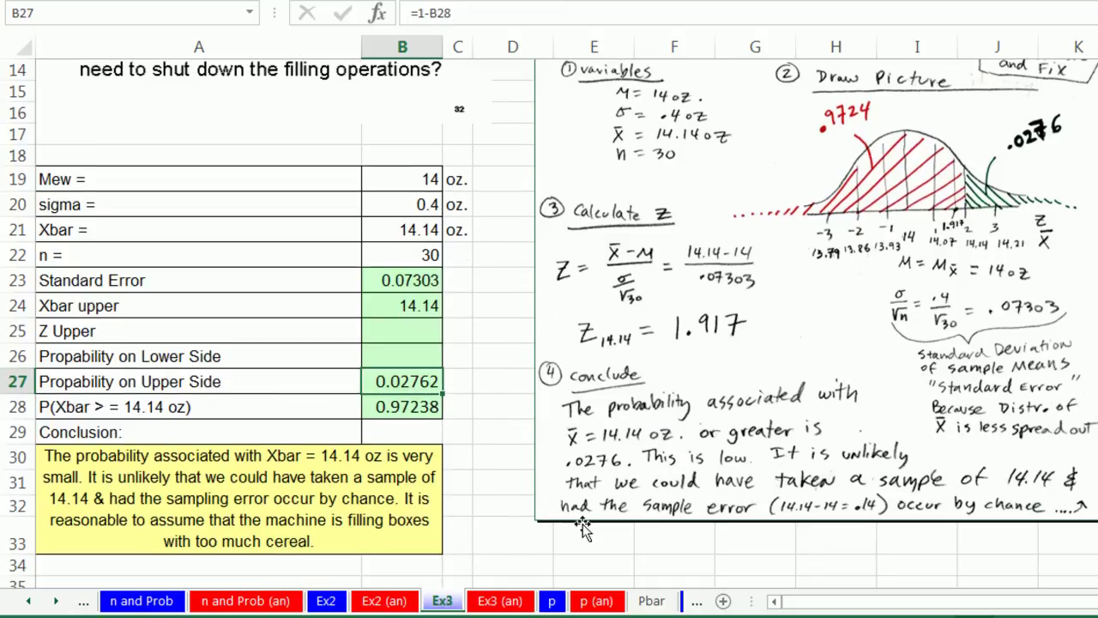
{"action": "left_click", "coordinate": [403, 332]}
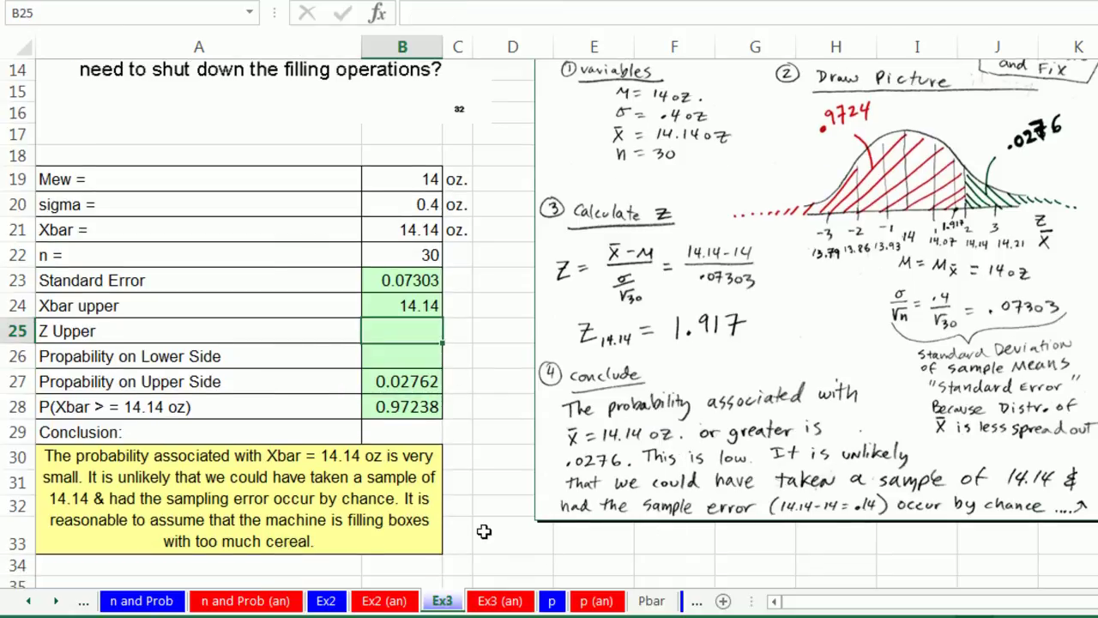
{"action": "type", "text": "="}
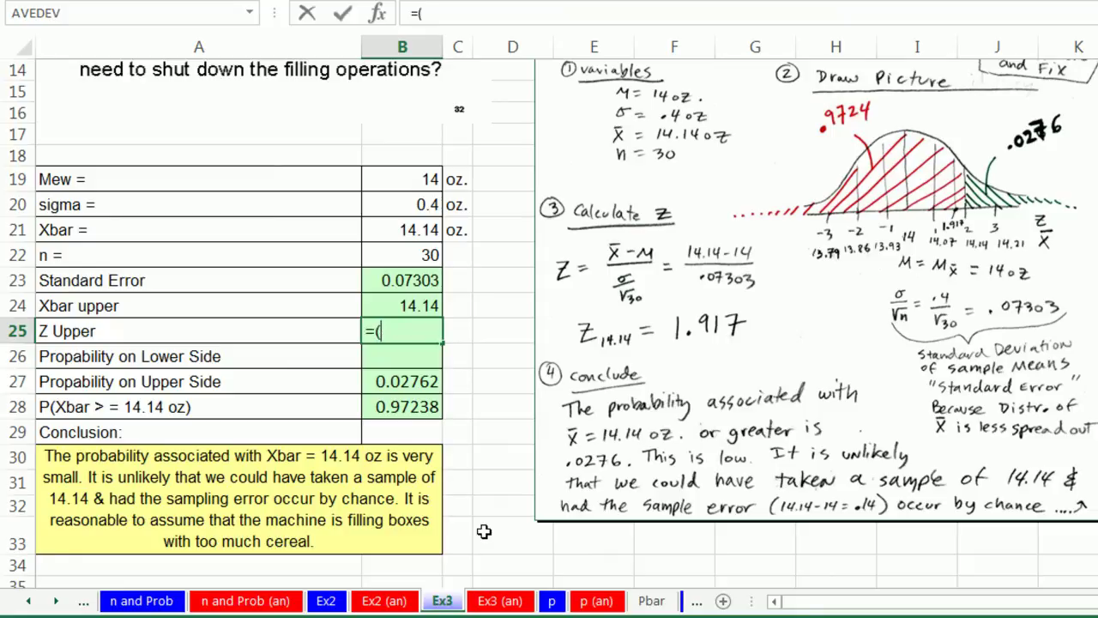
{"action": "type", "text": "("}
{"action": "key", "text": "Up"}
{"action": "key", "text": "Up"}
{"action": "key", "text": "Up"}
{"action": "key", "text": "Up"}
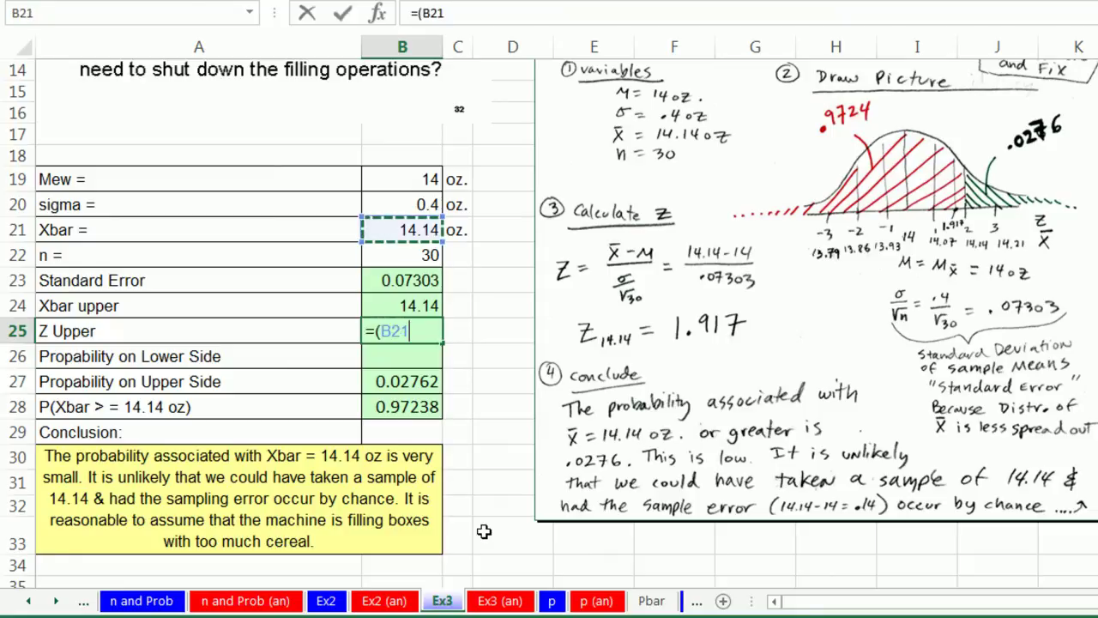
{"action": "type", "text": "-"}
{"action": "key", "text": "Up"}
{"action": "key", "text": "Up"}
{"action": "key", "text": "Up"}
{"action": "key", "text": "Up"}
{"action": "key", "text": "Up"}
{"action": "key", "text": "Up"}
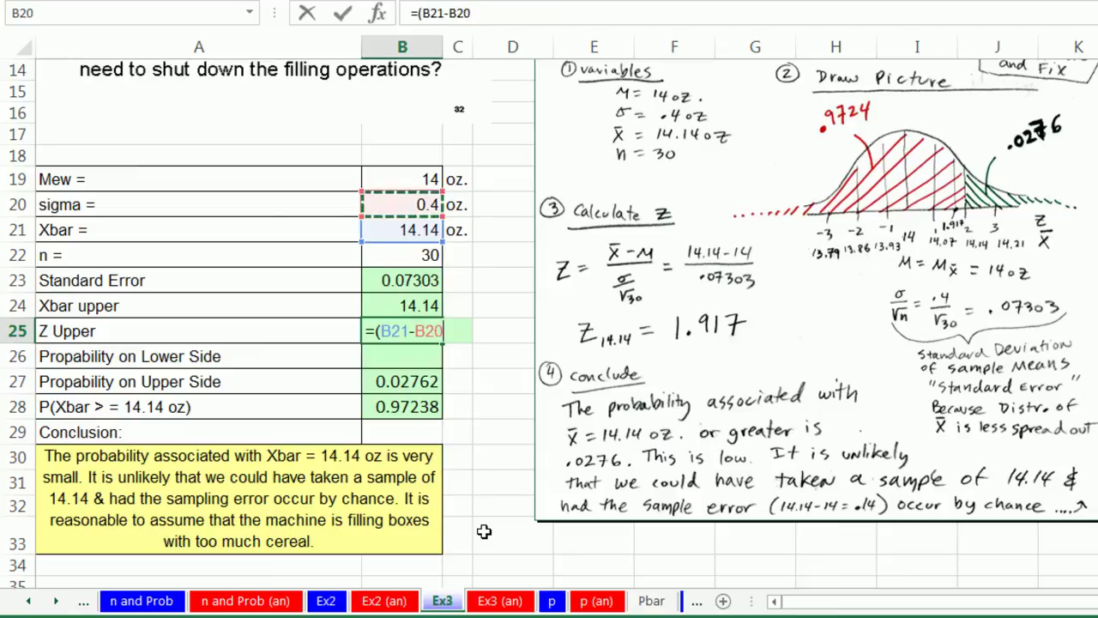
{"action": "type", "text": ")"}
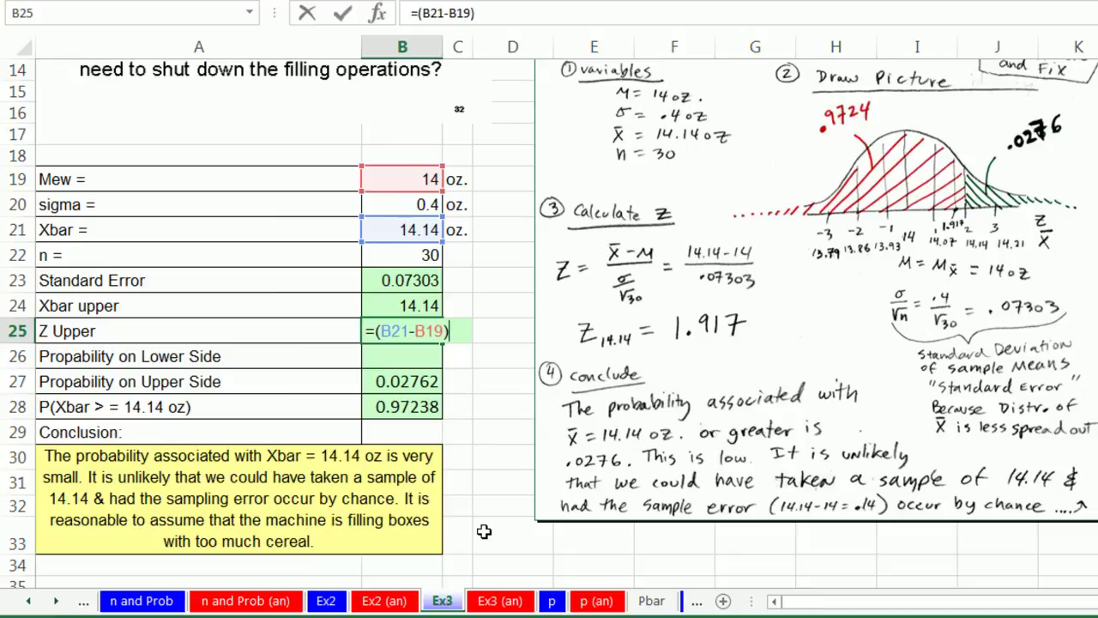
{"action": "type", "text": "/"}
{"action": "key", "text": "Up"}
{"action": "key", "text": "Up"}
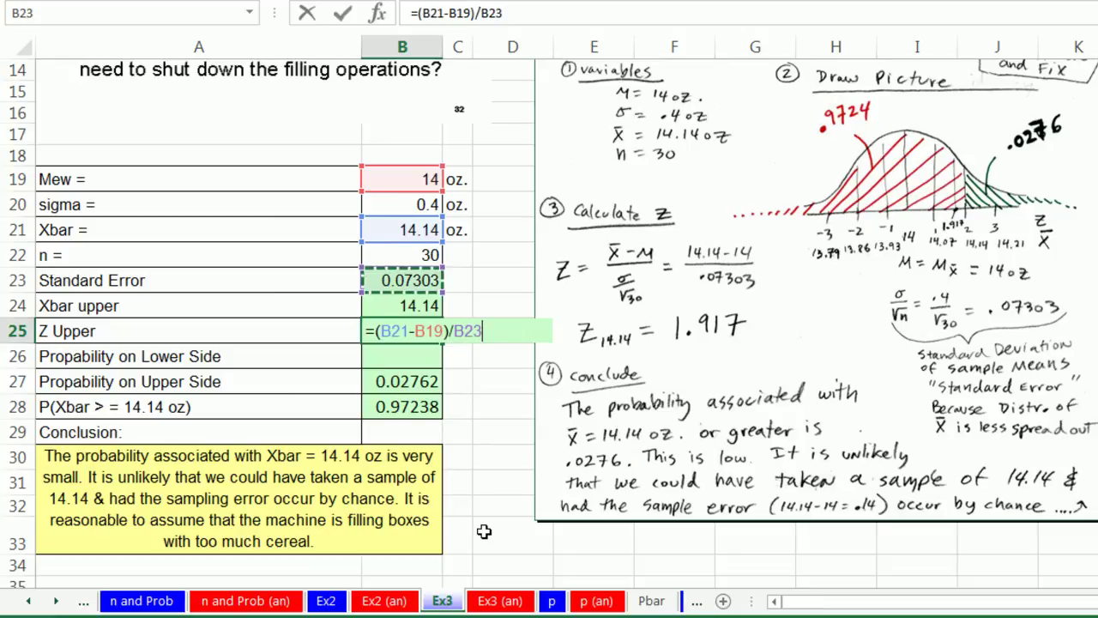
{"action": "key", "text": "ctrl+Return"}
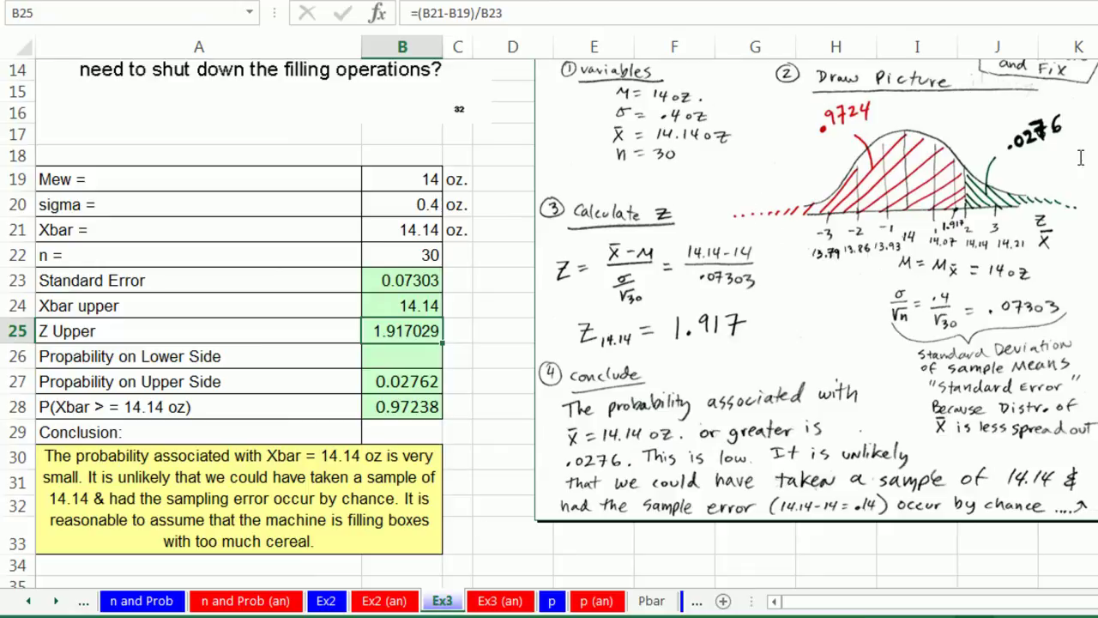
- Calculate the lower-side probability in B26 from the upper Z score with =NORM.S.DIST(B25,1)
{"action": "left_click", "coordinate": [401, 355]}
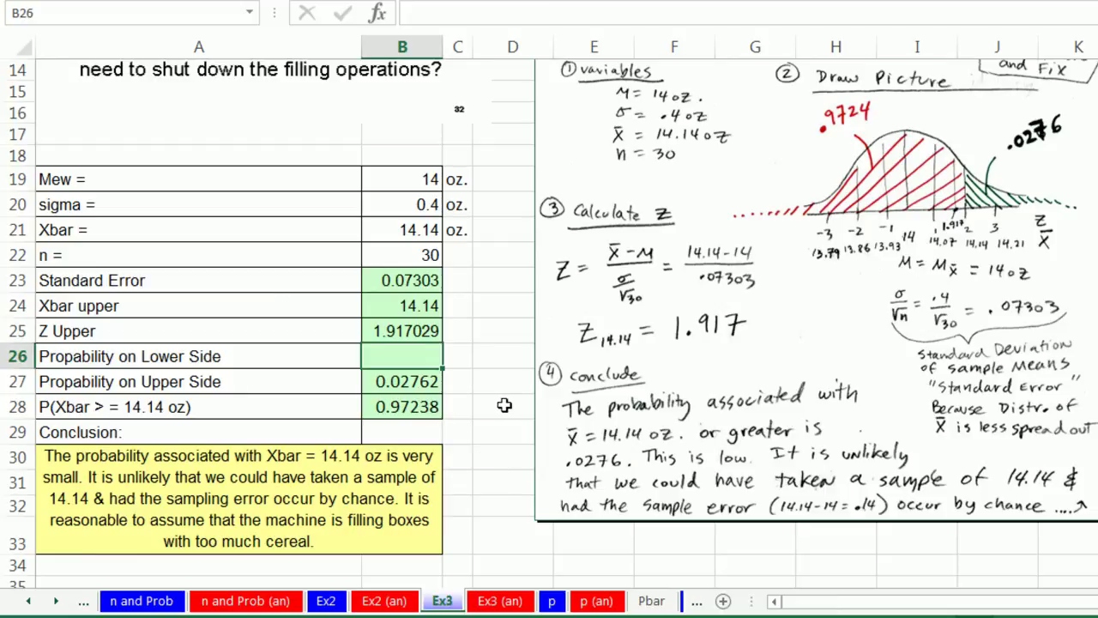
{"action": "type", "text": "=no"}
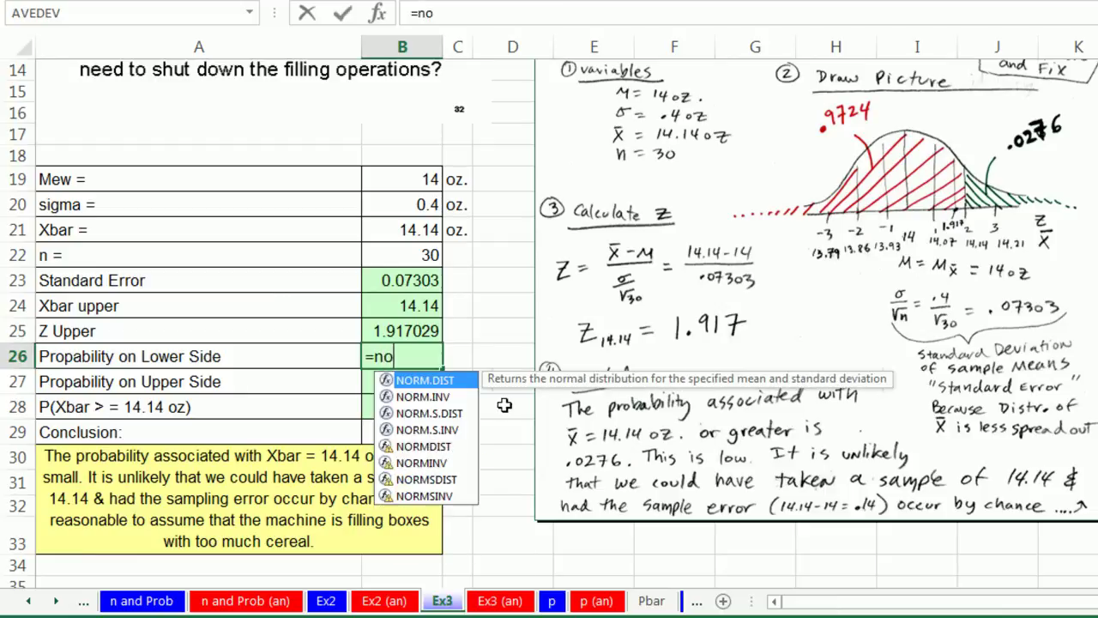
{"action": "type", "text": "rm.s"}
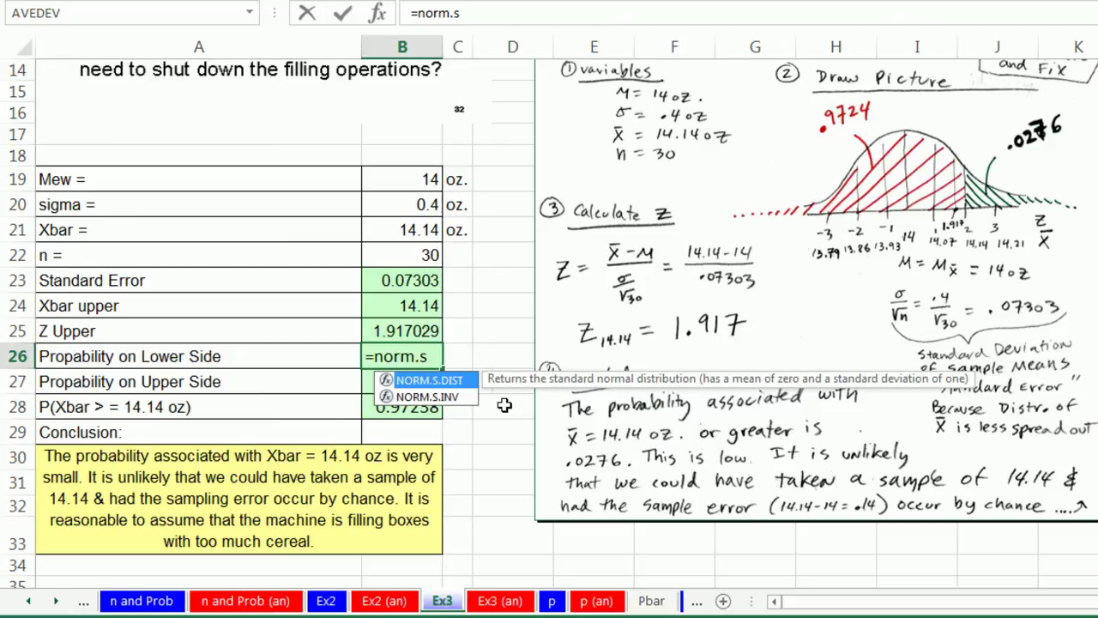
{"action": "key", "text": "Tab"}
{"action": "key", "text": "Up"}
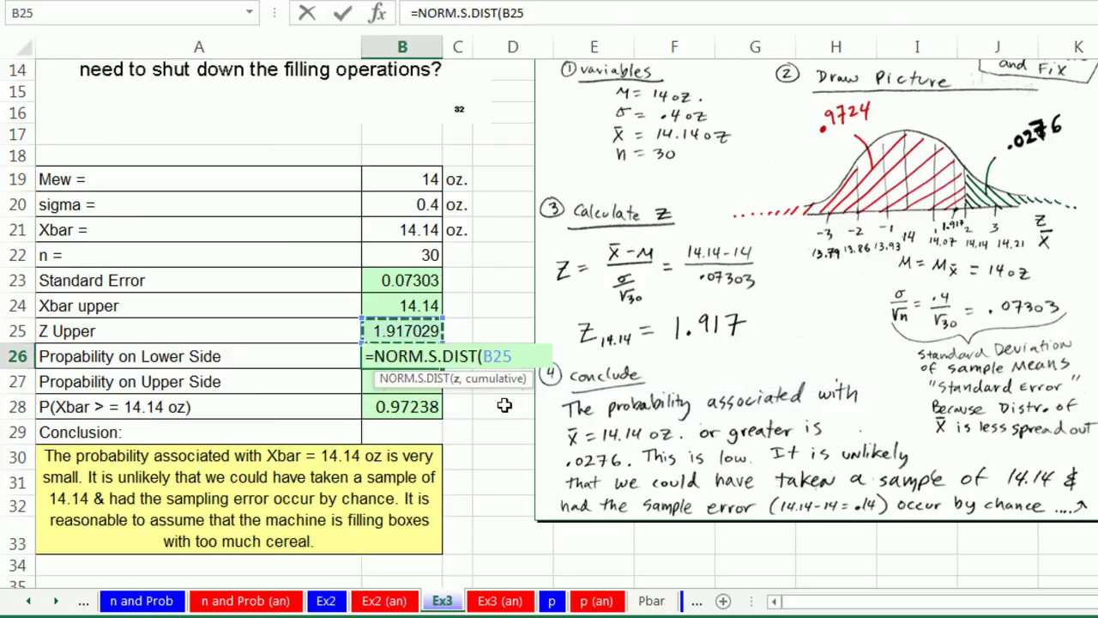
{"action": "type", "text": ",1"}
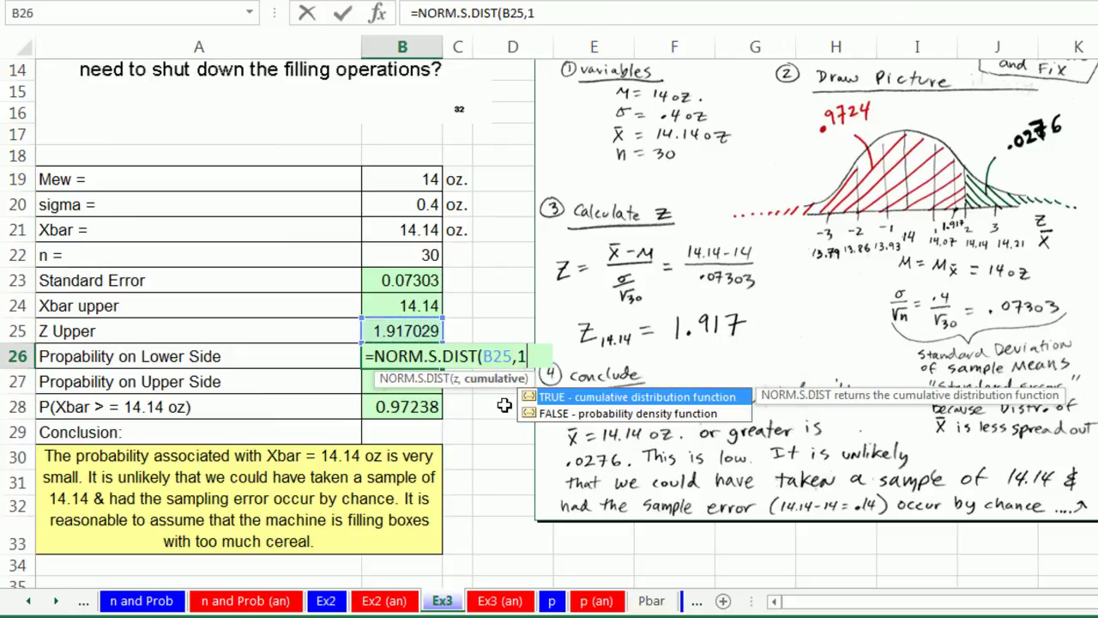
{"action": "type", "text": ")"}
{"action": "key", "text": "ctrl+Return"}
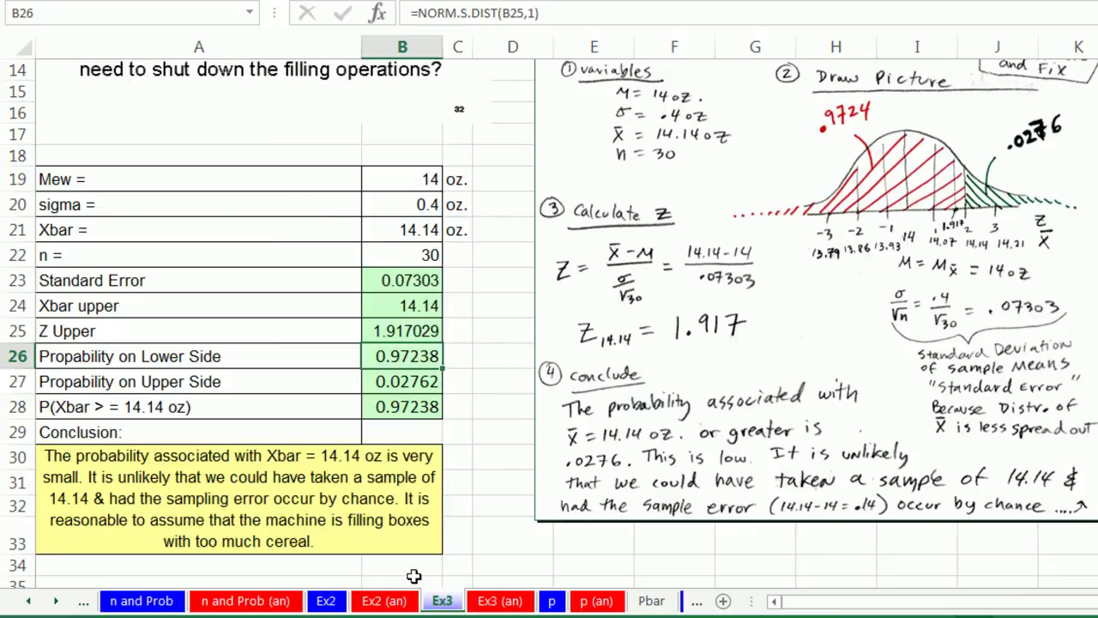
- Review the completed calculations on the Ex2, n and Prob, and SE & Correction Factor sheets
{"action": "left_click", "coordinate": [328, 601]}
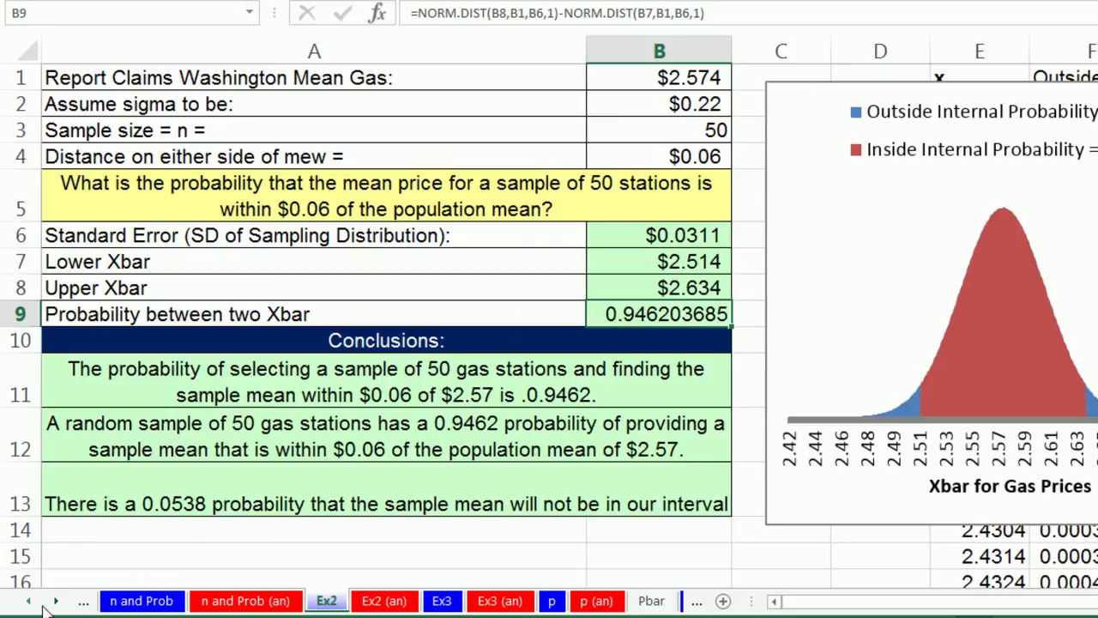
{"action": "left_click", "coordinate": [29, 602]}
{"action": "left_click", "coordinate": [29, 601]}
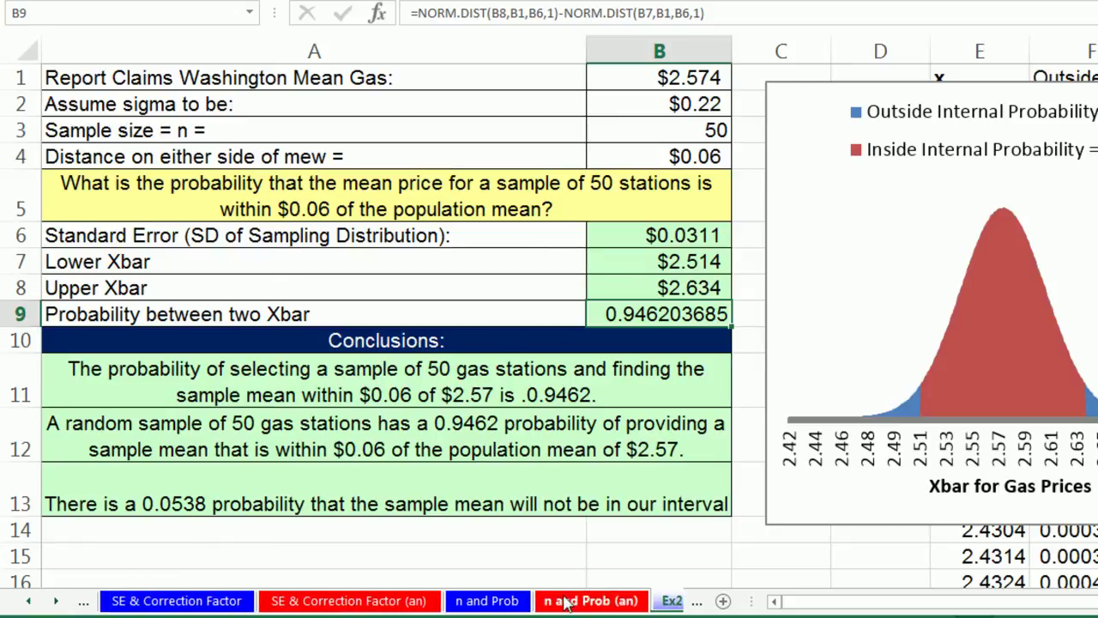
{"action": "left_click", "coordinate": [493, 600]}
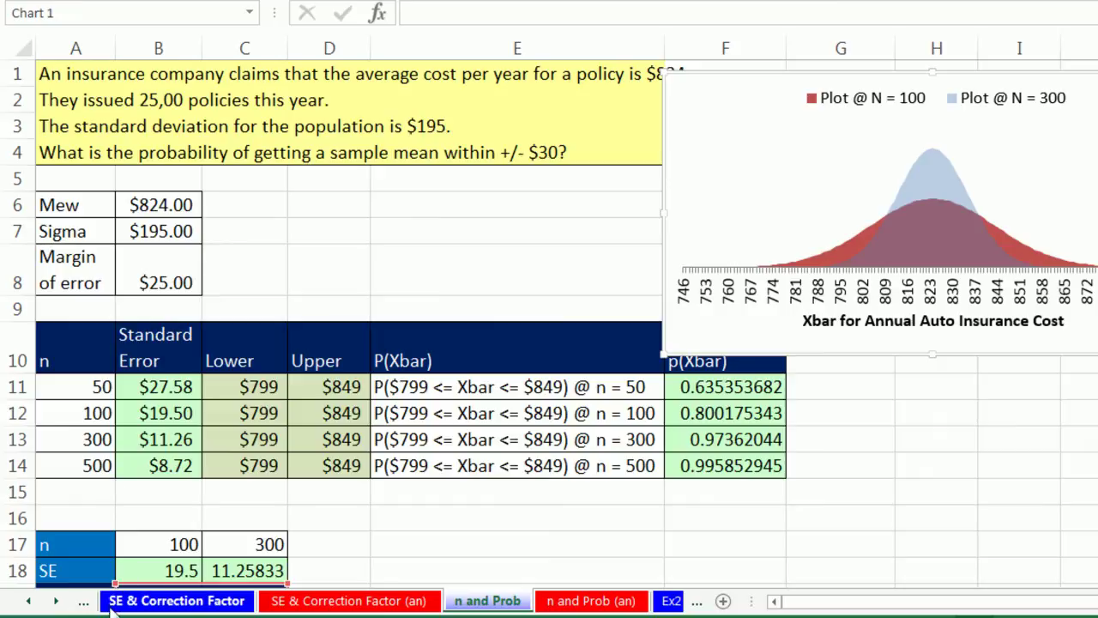
{"action": "left_click", "coordinate": [172, 601]}
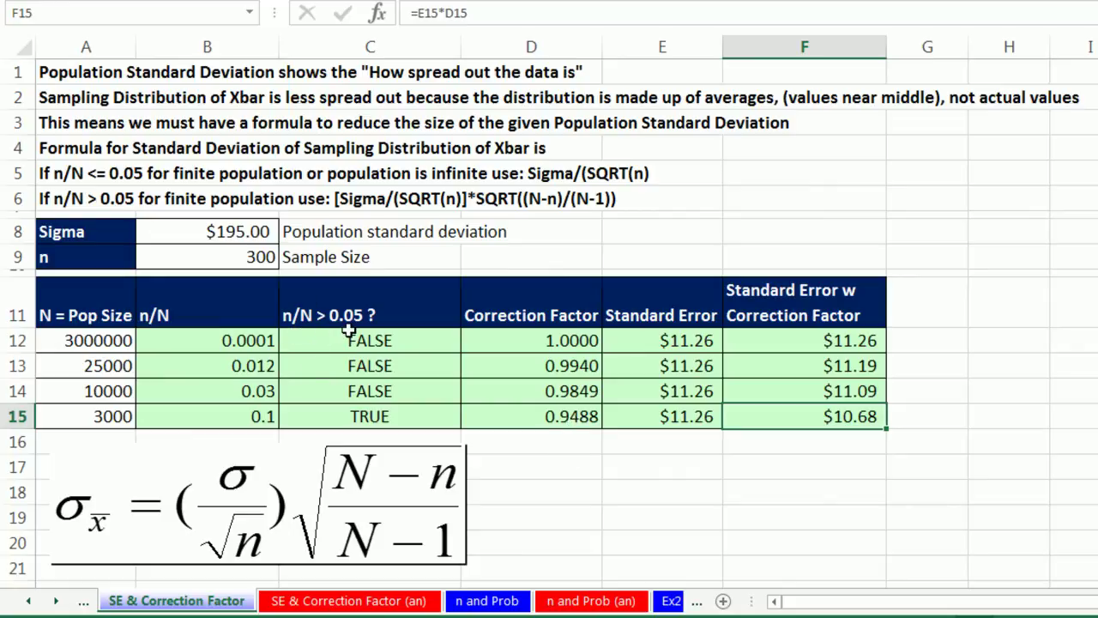
- Go back to the Ex1 sheet and review the auto insurance sample-mean probability and its conclusion
{"action": "left_click", "coordinate": [29, 602]}
{"action": "left_click", "coordinate": [29, 602]}
{"action": "left_click", "coordinate": [30, 601]}
{"action": "left_click", "coordinate": [29, 601]}
{"action": "left_click", "coordinate": [329, 601]}
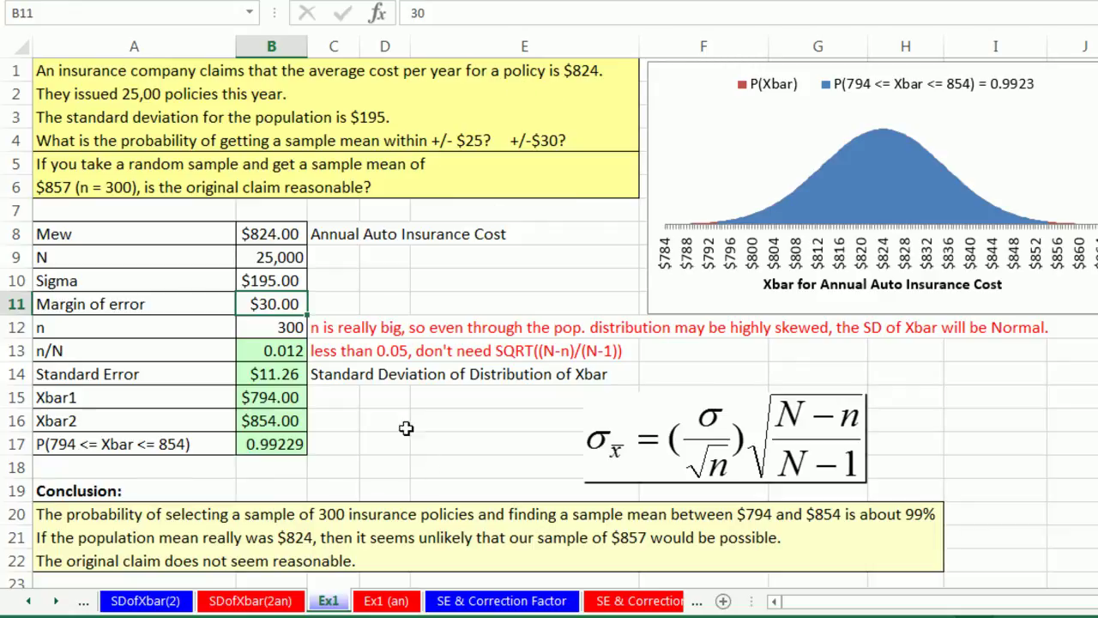
- Examine the list of all possible samples and the population and sampling distribution charts on the SDofXbar(2) sheet
{"action": "left_click", "coordinate": [30, 601]}
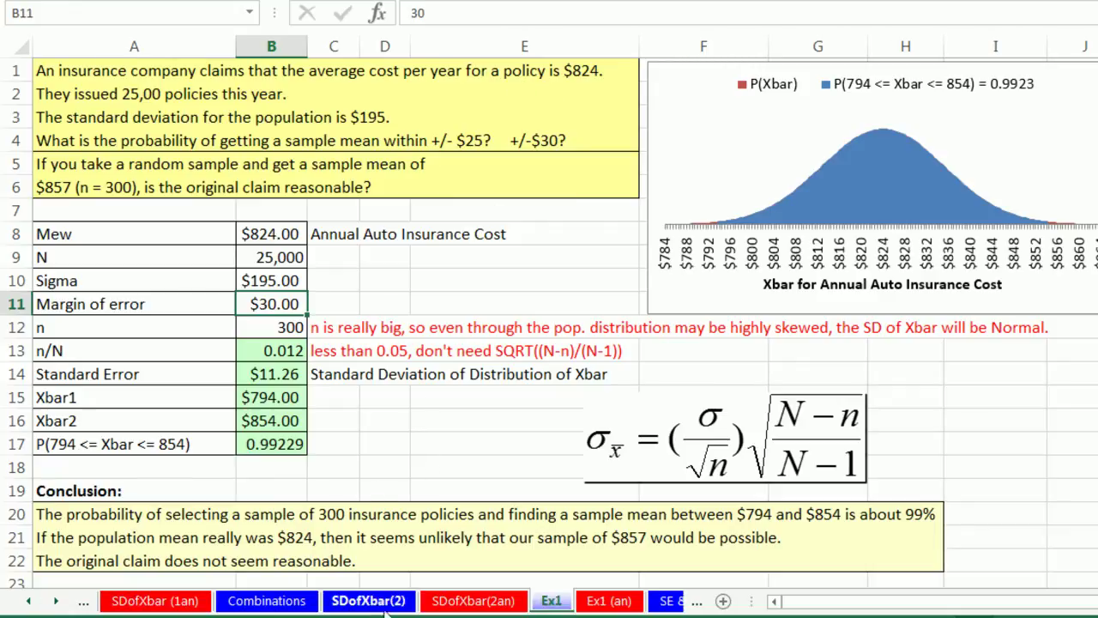
{"action": "left_click", "coordinate": [370, 601]}
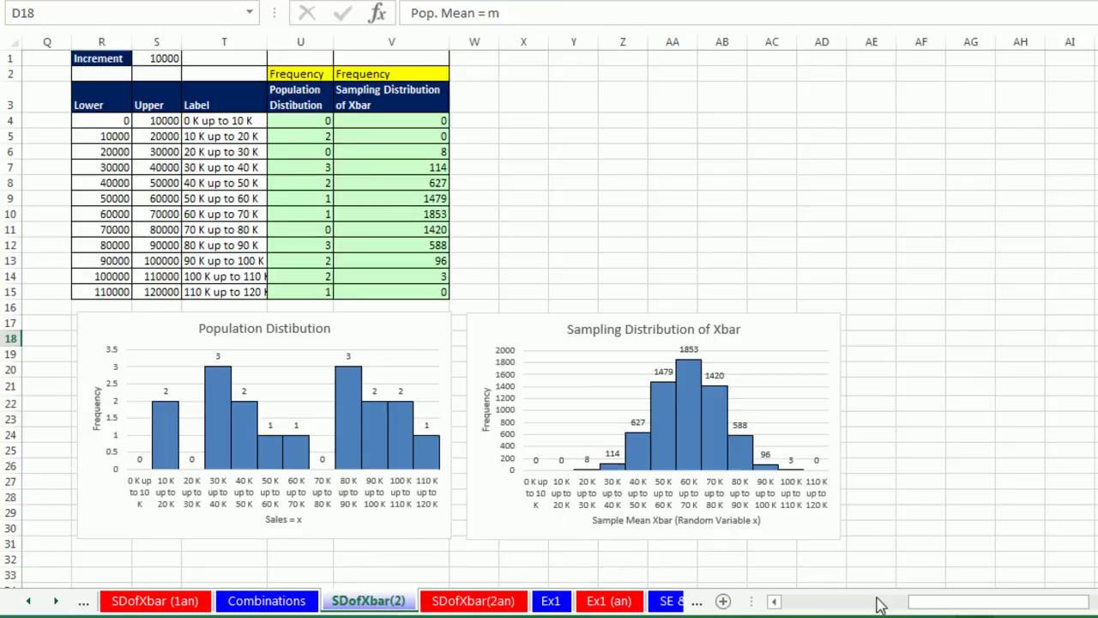
{"action": "left_click_drag", "start_coordinate": [944, 605], "coordinate": [747, 509]}
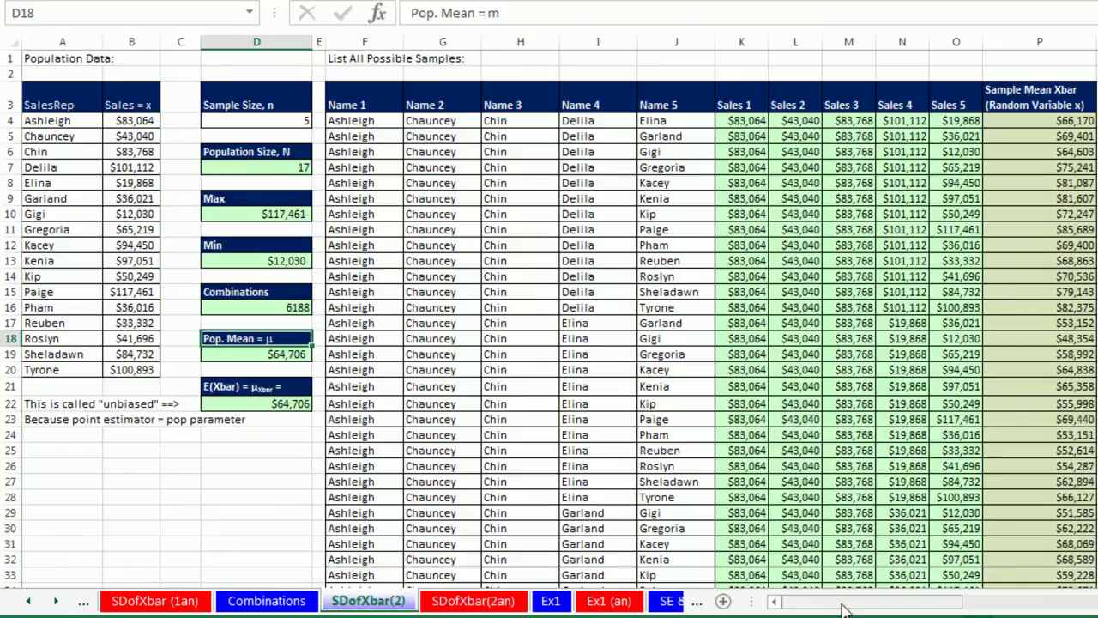
{"action": "scroll", "coordinate": [844, 607], "scroll_direction": "right", "scroll_amount": 5}
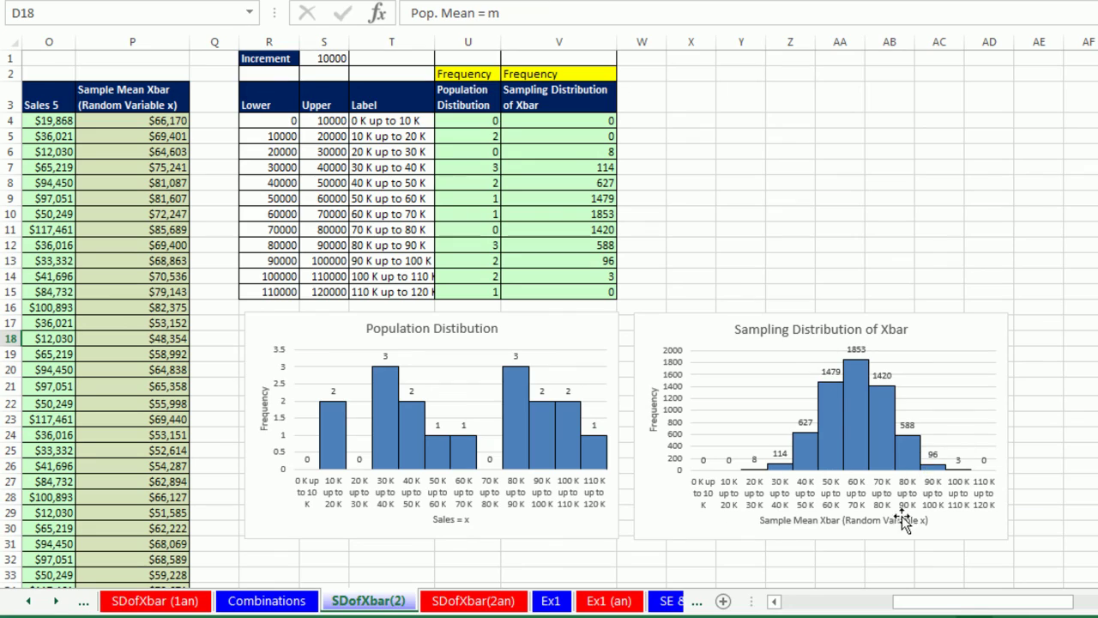
{"action": "left_click_drag", "start_coordinate": [934, 602], "coordinate": [846, 603]}
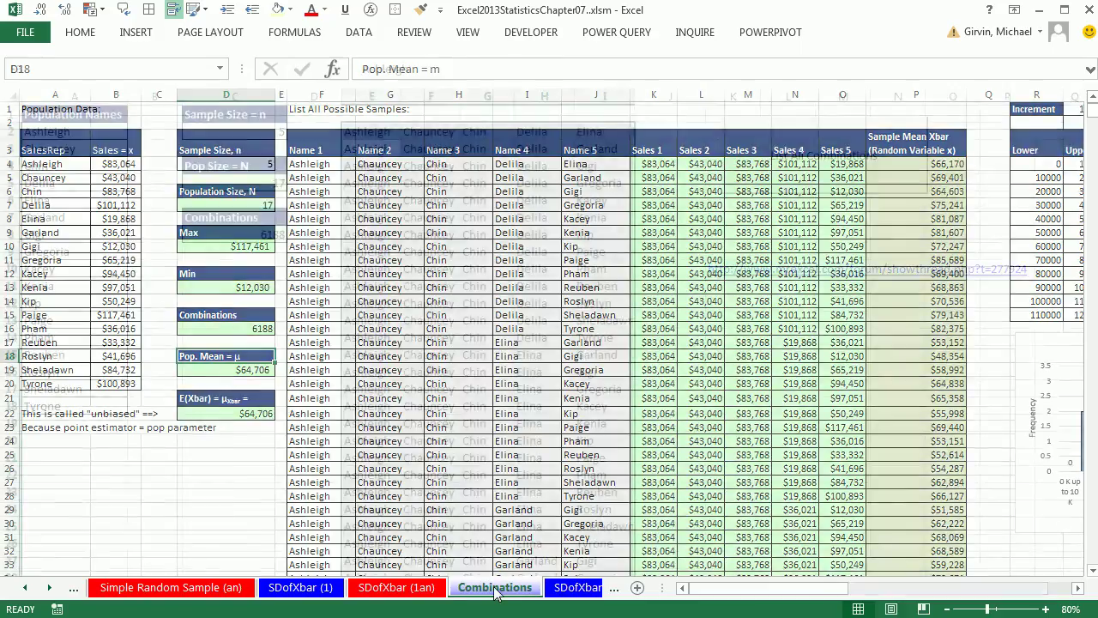
- Look over the Combinations sheet, and examine the distribution charts, sample list and population mean on the SDofXbar (1) sheet
{"action": "left_click", "coordinate": [495, 587]}
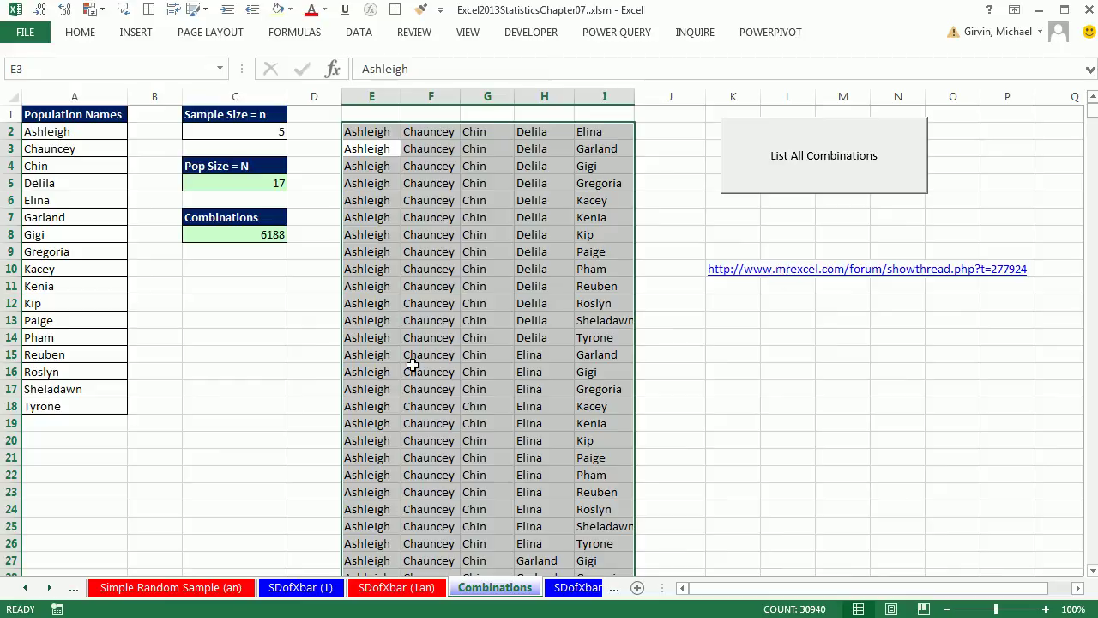
{"action": "left_click", "coordinate": [328, 592]}
{"action": "scroll", "coordinate": [267, 449], "scroll_direction": "up", "scroll_amount": 12}
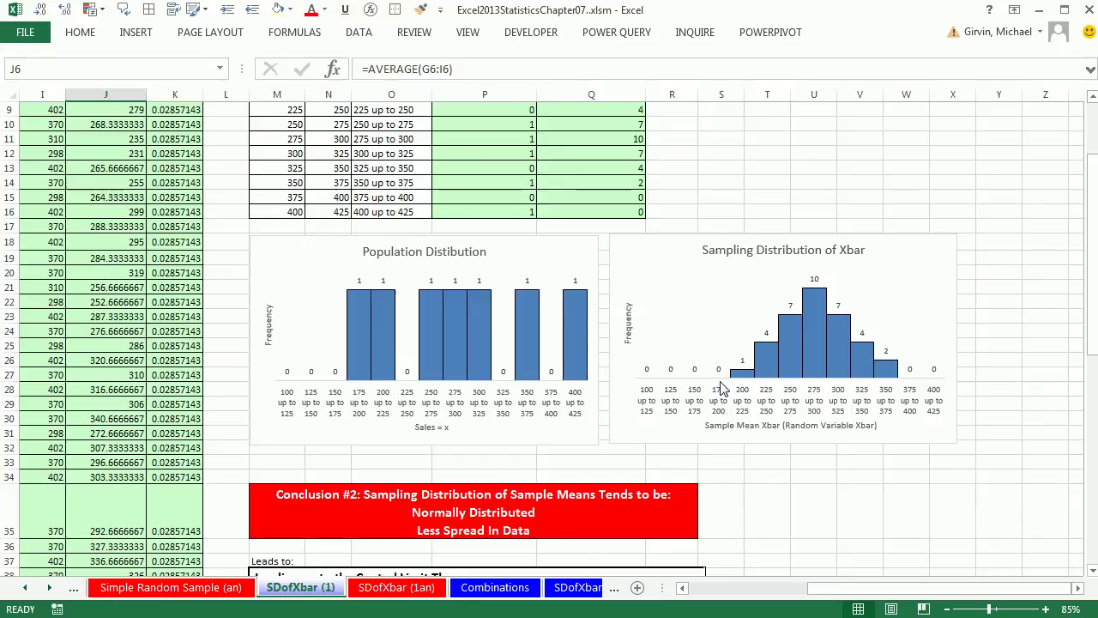
{"action": "left_click_drag", "start_coordinate": [840, 589], "coordinate": [667, 590]}
{"action": "scroll", "coordinate": [202, 467], "scroll_direction": "up", "scroll_amount": 3}
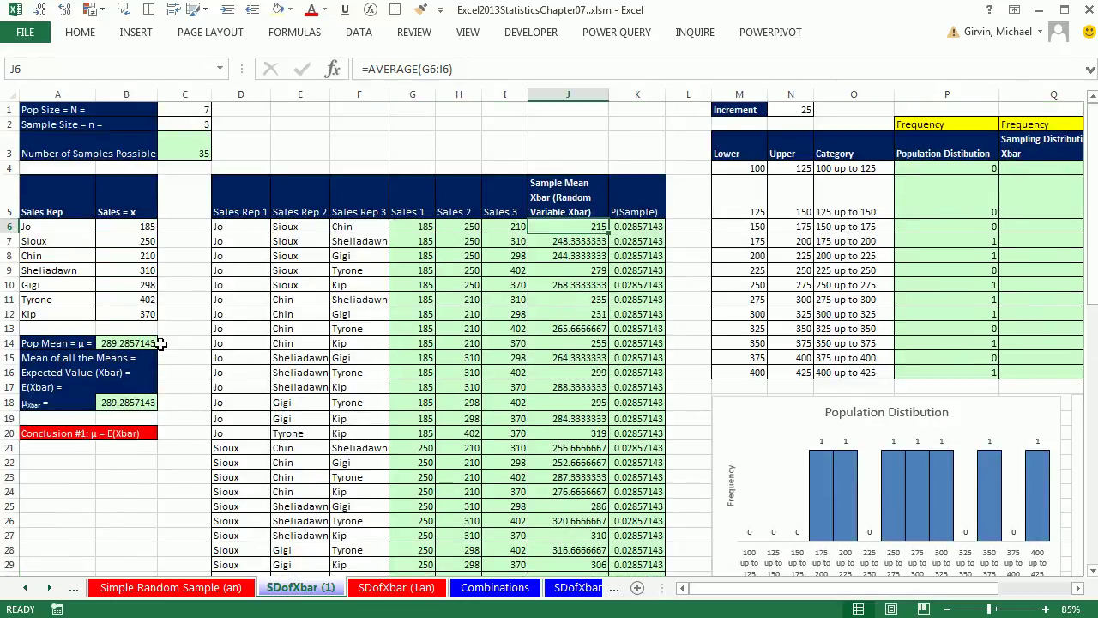